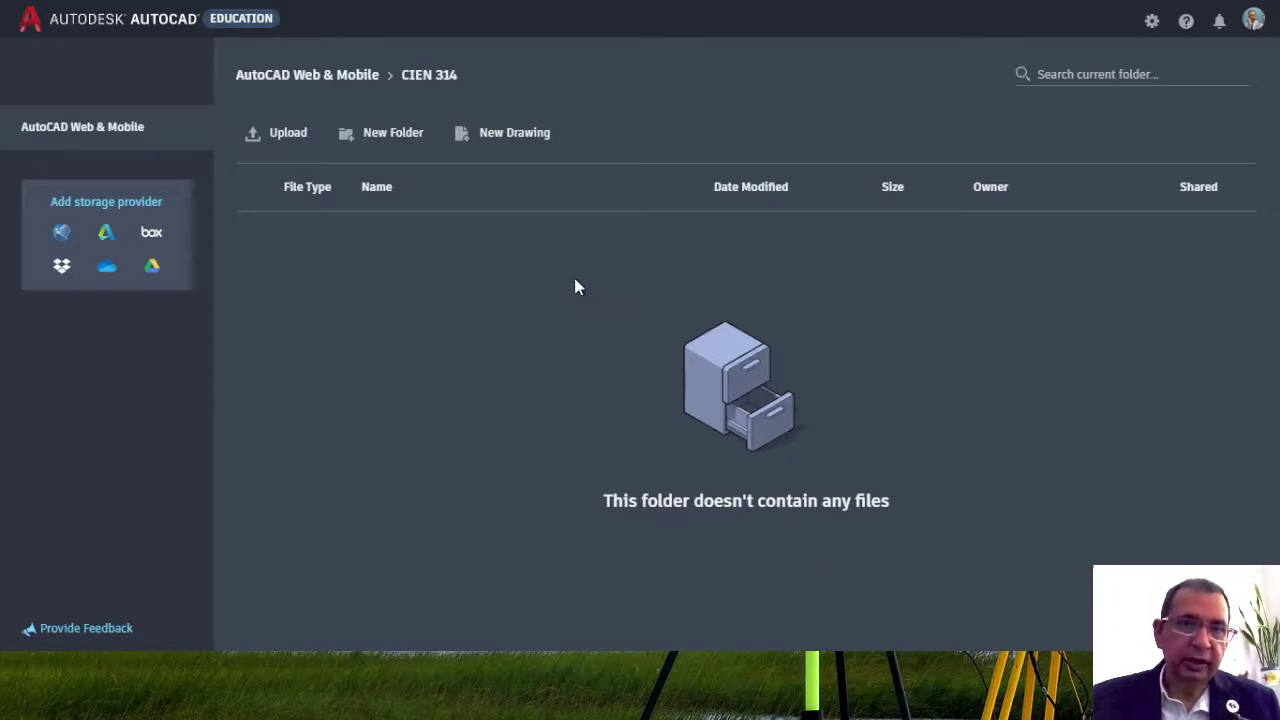
# - Create a new drawing named "Open Traverse" in the CIEN 314 folder from the acad_web_metric.dwt template
pyautogui.click(512, 142)
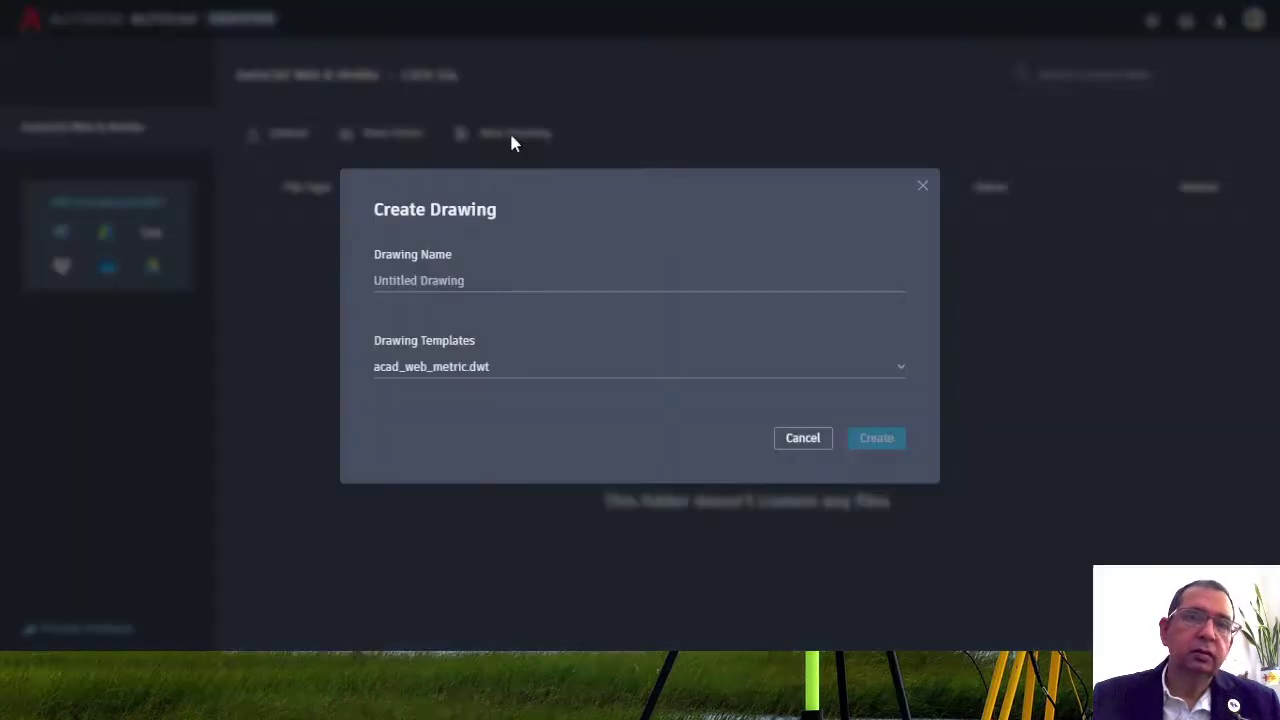
pyautogui.click(480, 281)
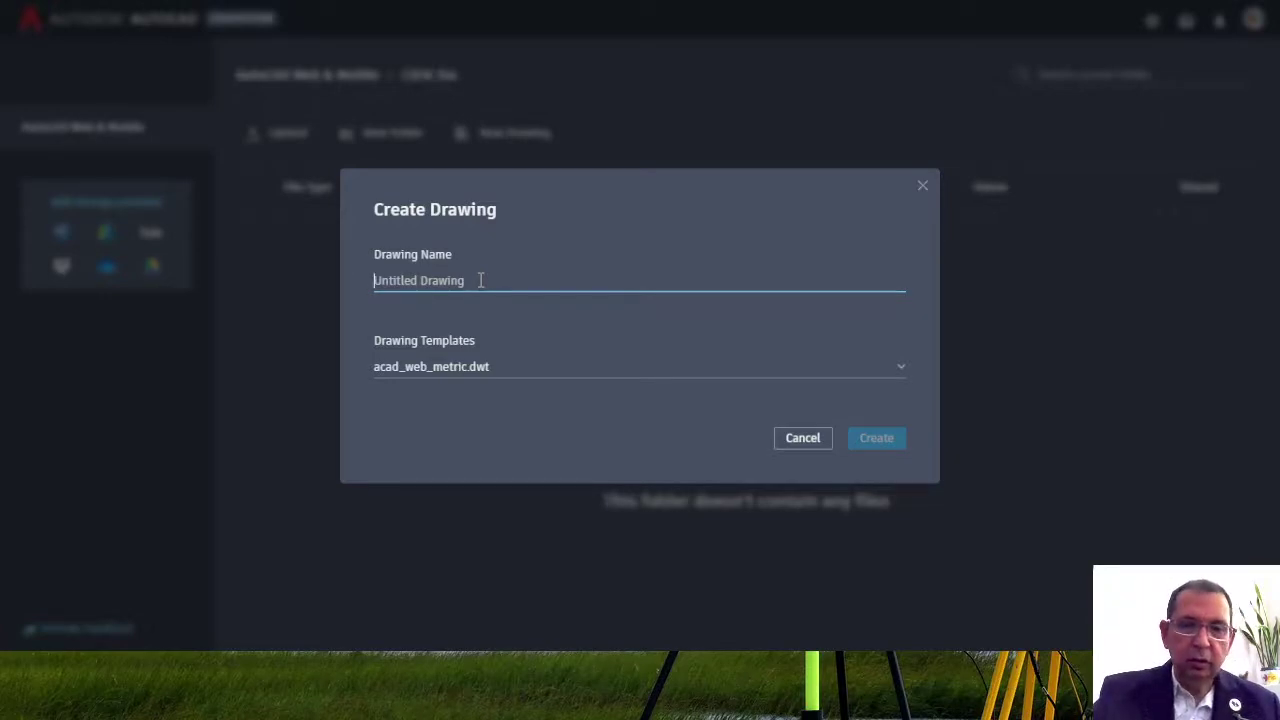
pyautogui.write('Op')
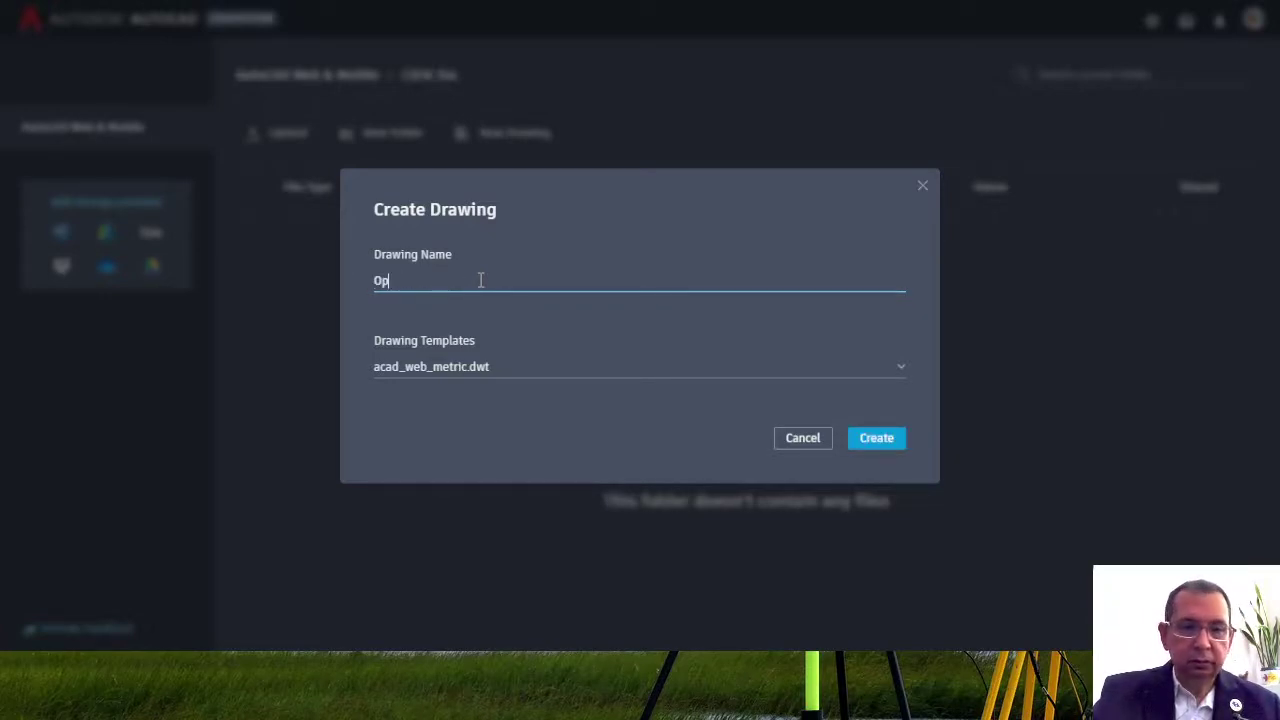
pyautogui.write('en ')
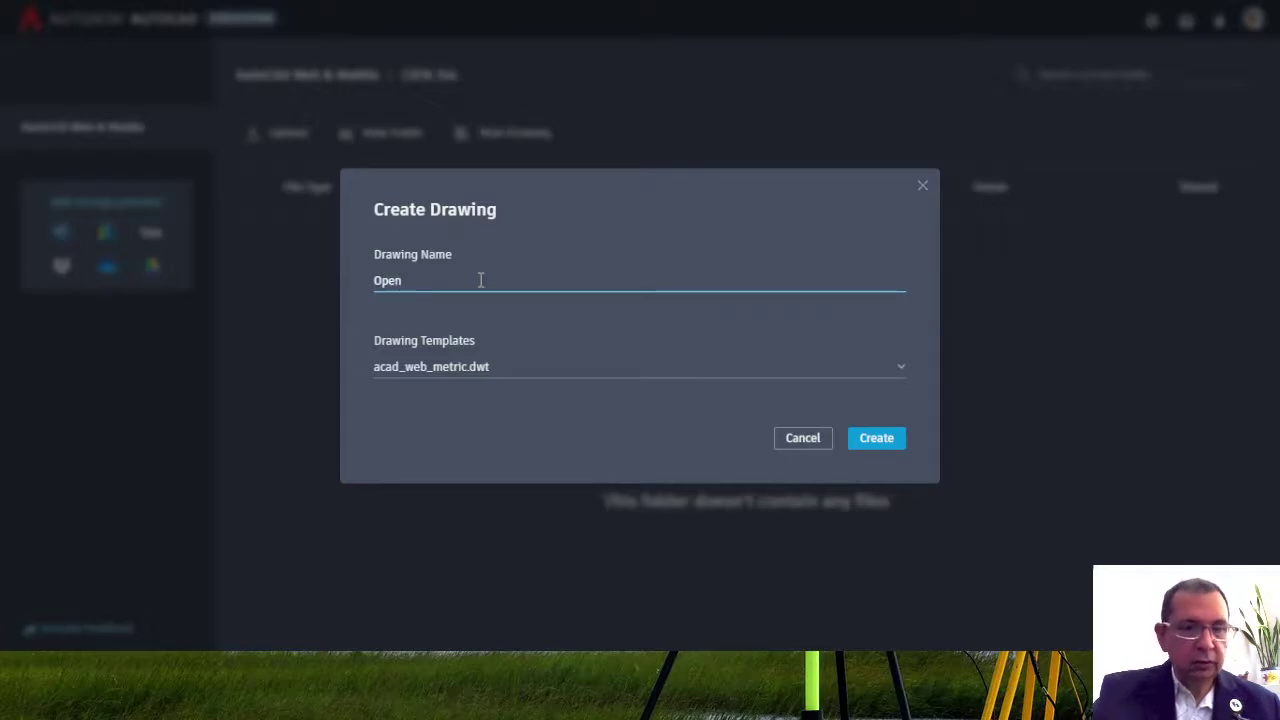
pyautogui.write('Traverse')
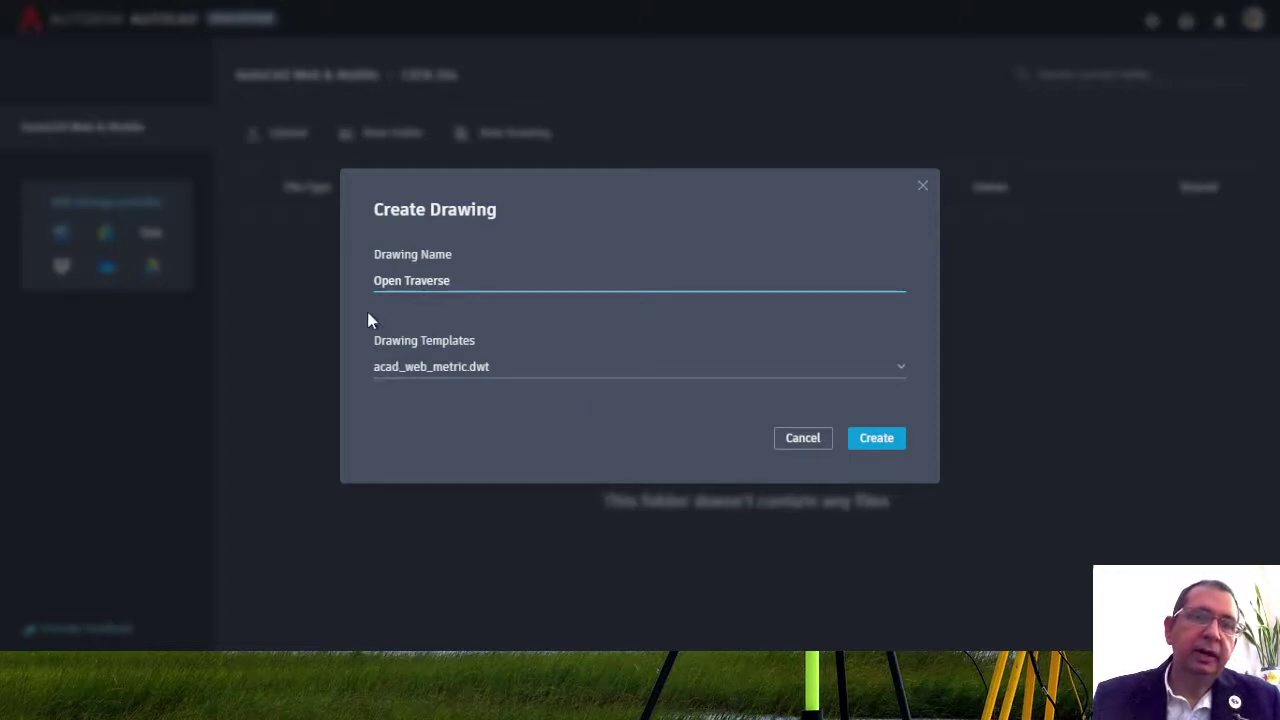
pyautogui.click(509, 372)
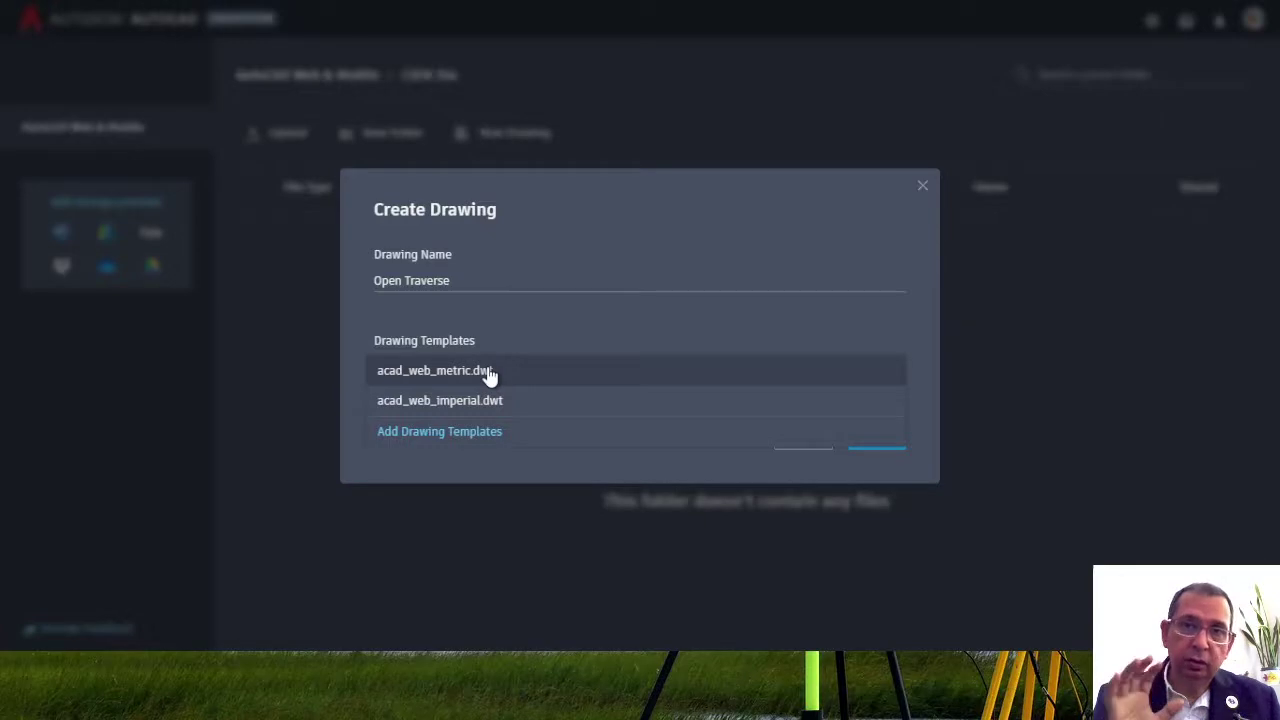
pyautogui.click(490, 372)
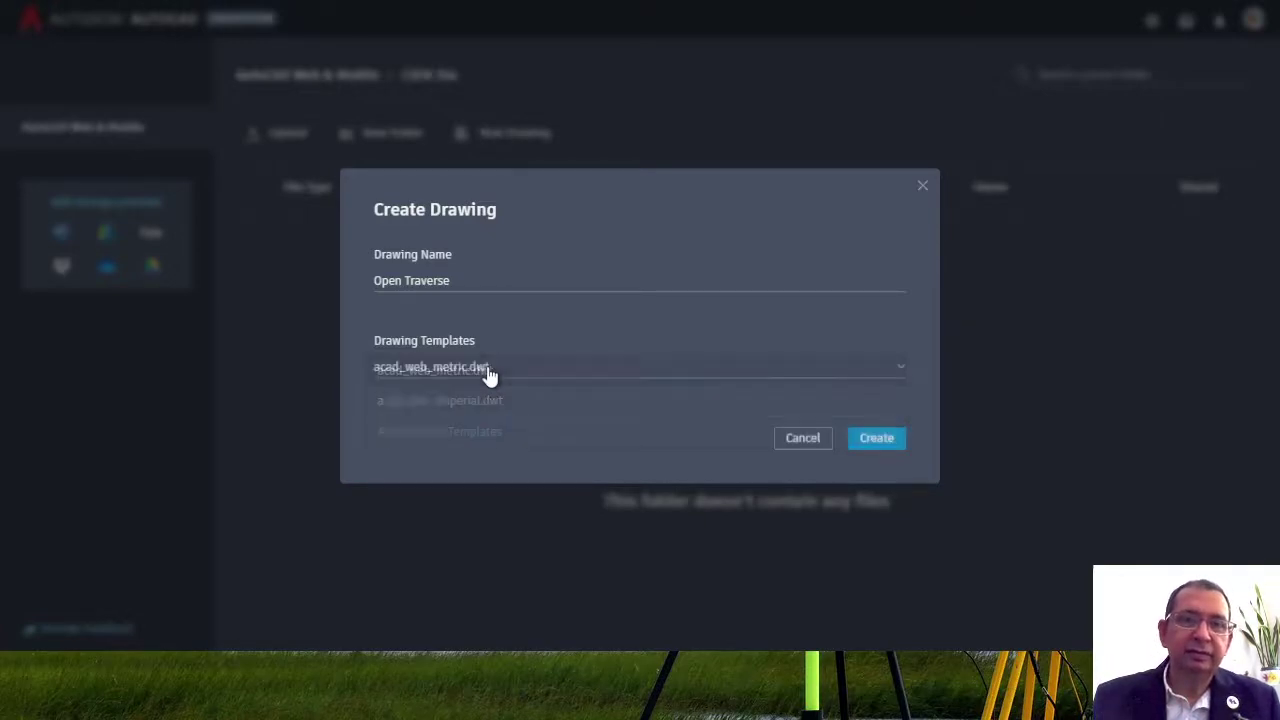
pyautogui.click(877, 440)
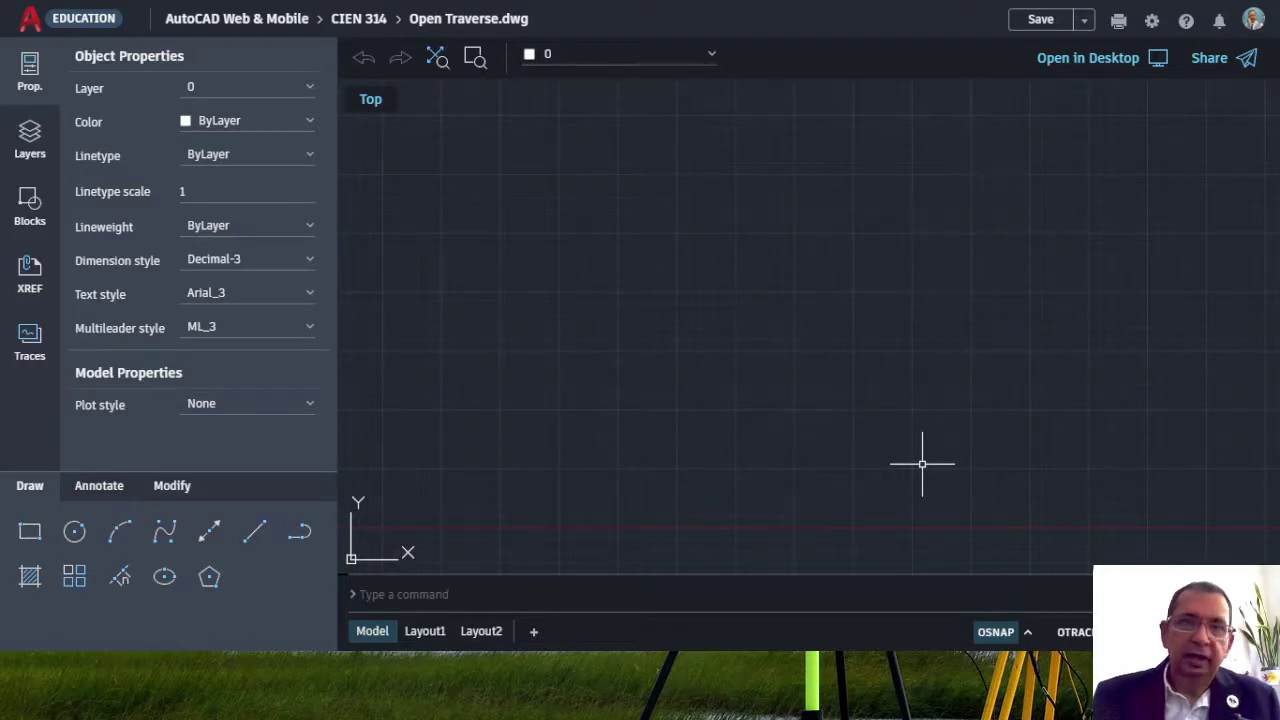
# - Switch to OneNote to examine the open traverse in Figure 9.2, including line AB's bearing, and return to the AutoCAD drawing
pyautogui.click(787, 2)
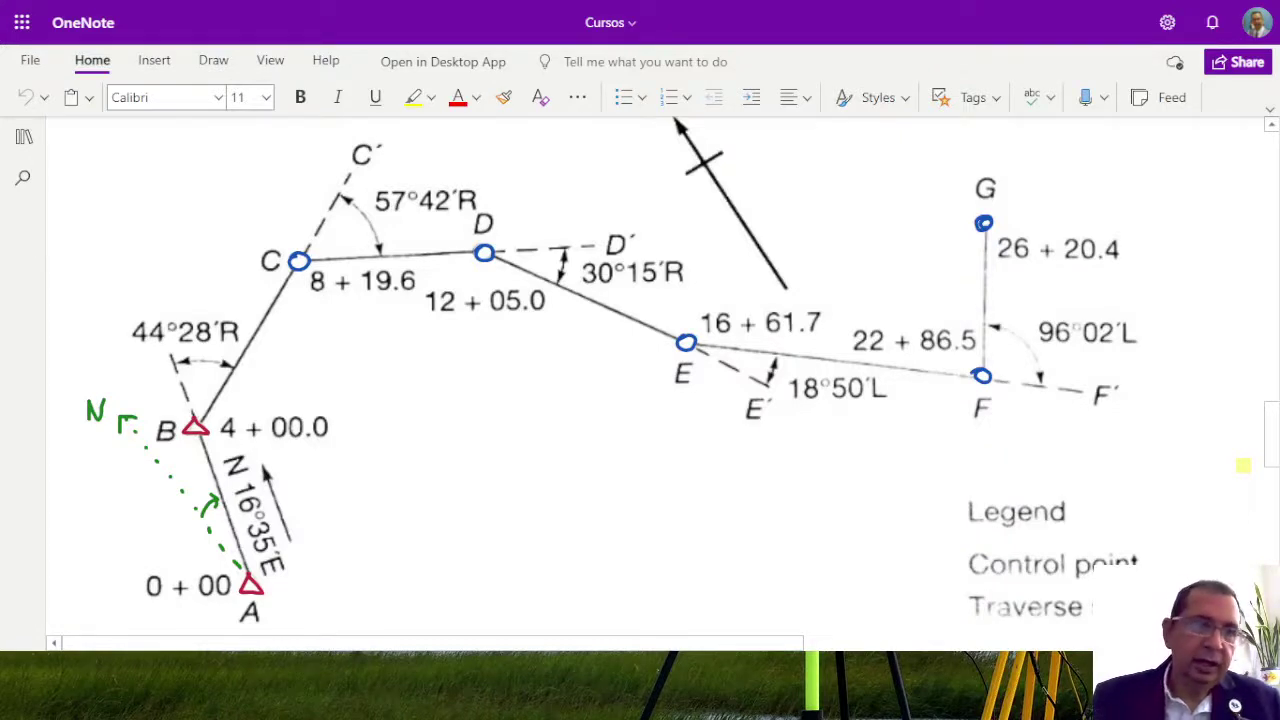
pyautogui.scroll(-2, 388, 266)
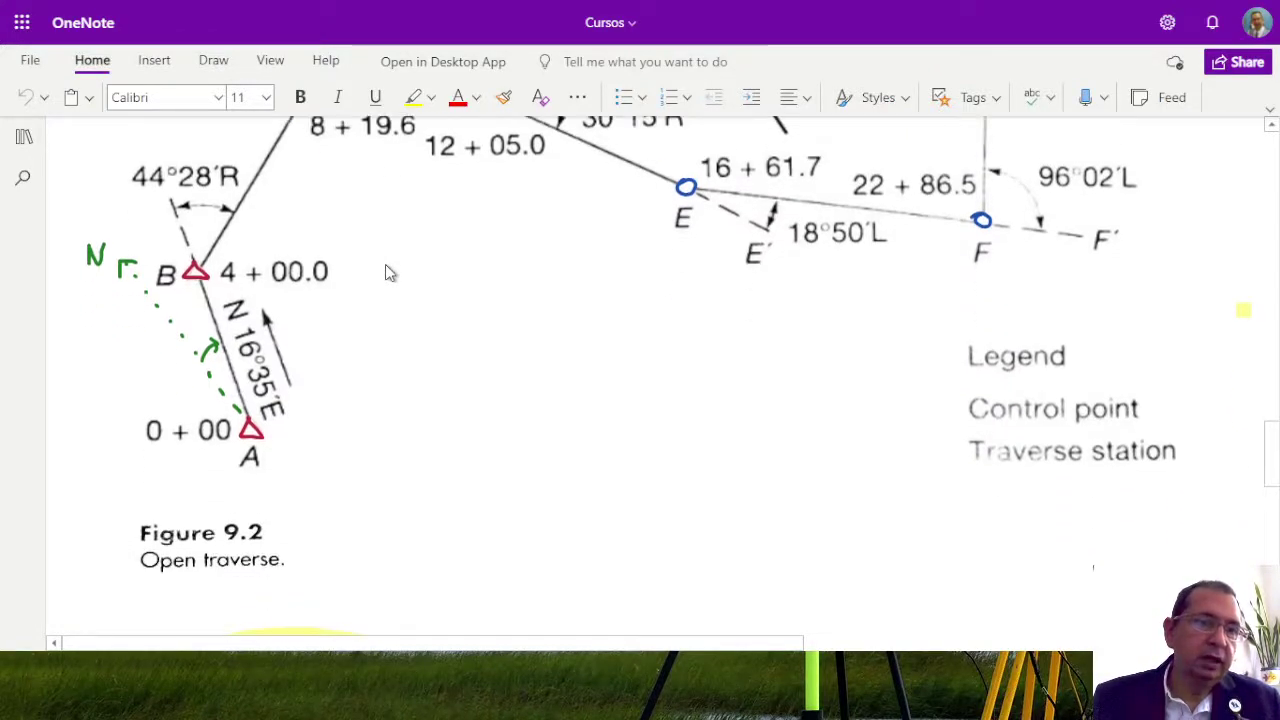
pyautogui.scroll(2, 388, 270)
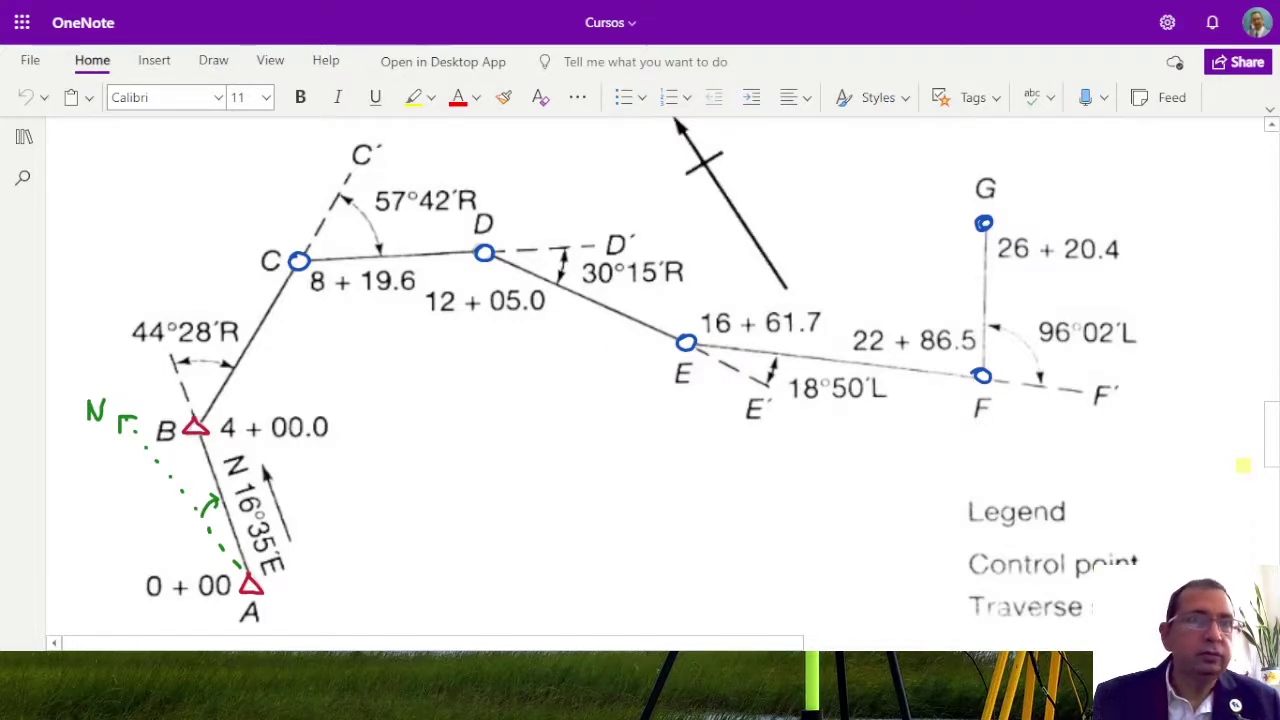
pyautogui.hotkey('ctrl', 'Tab')
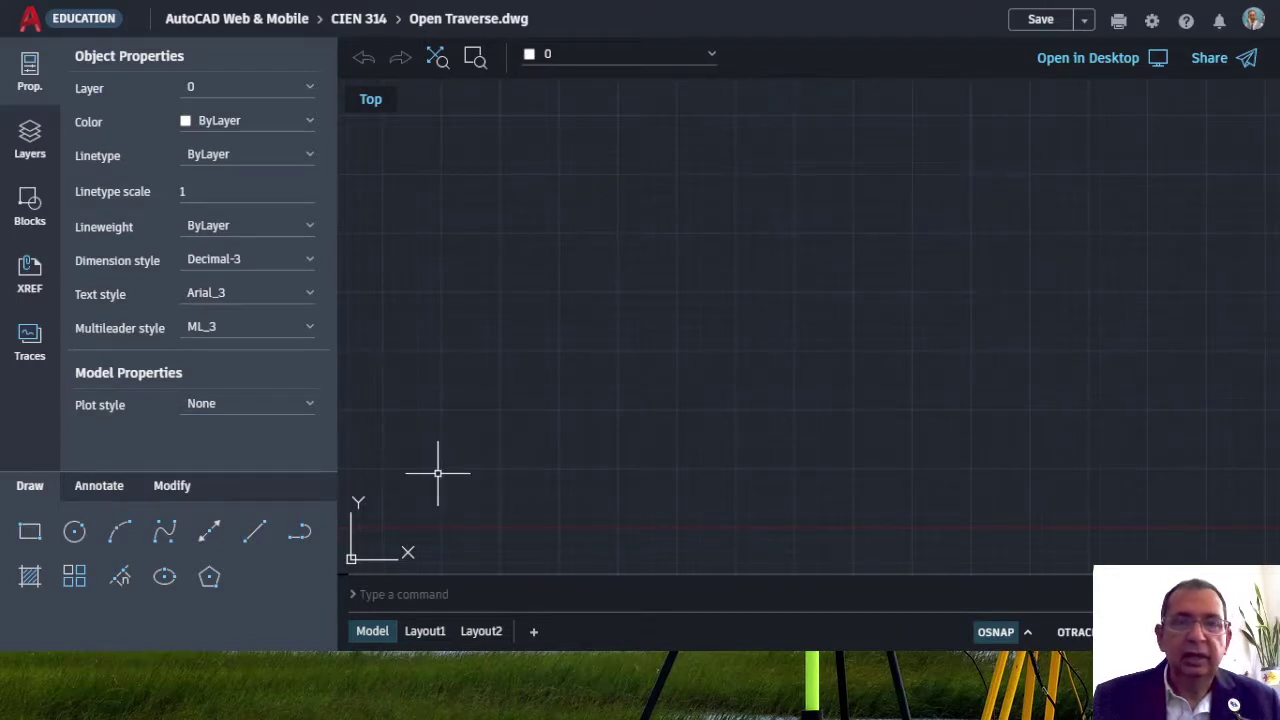
# - Draw a vertical line upward near the drawing area's left edge as the north arrow's shaft, with Ortho mode on
pyautogui.click(253, 537)
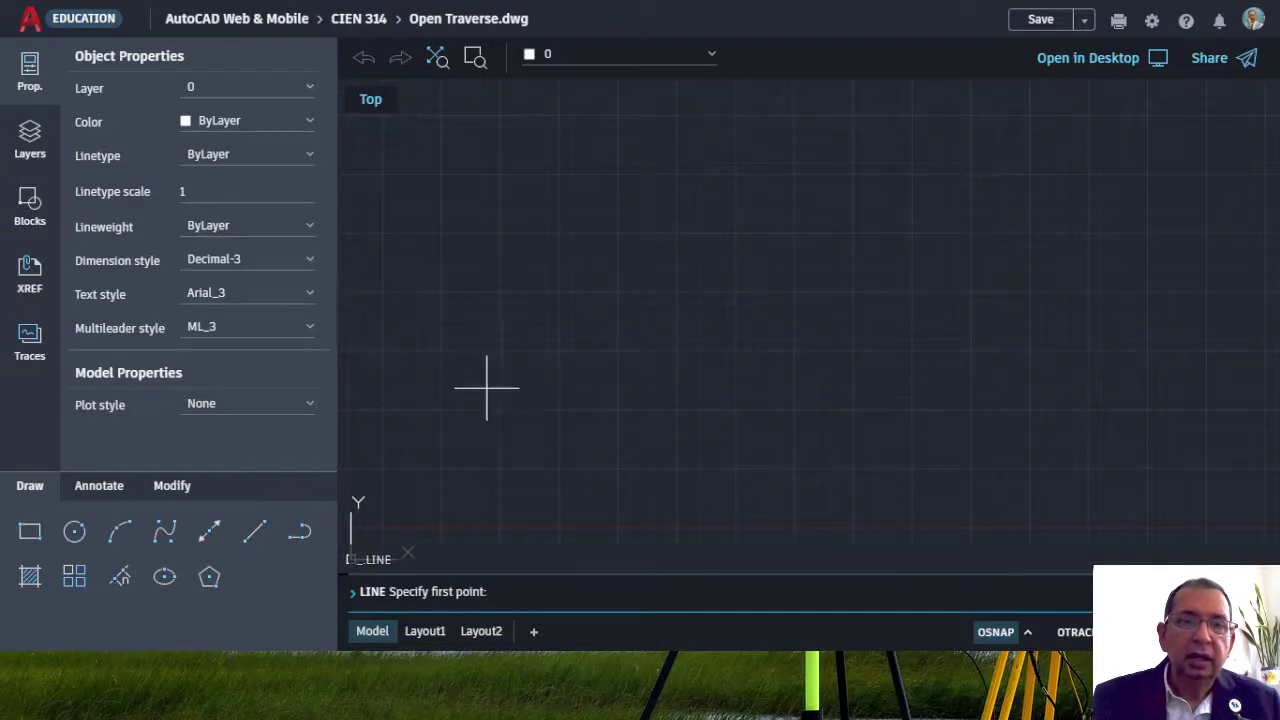
pyautogui.click(381, 408)
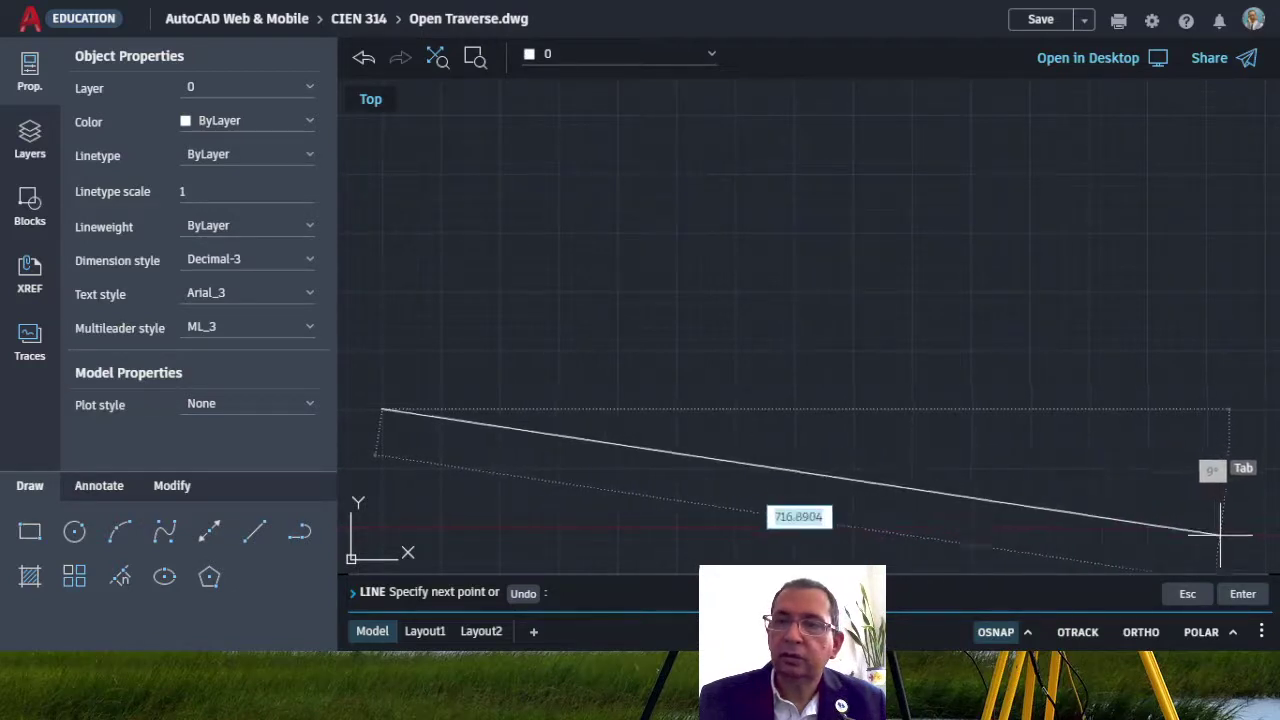
pyautogui.press('F8')
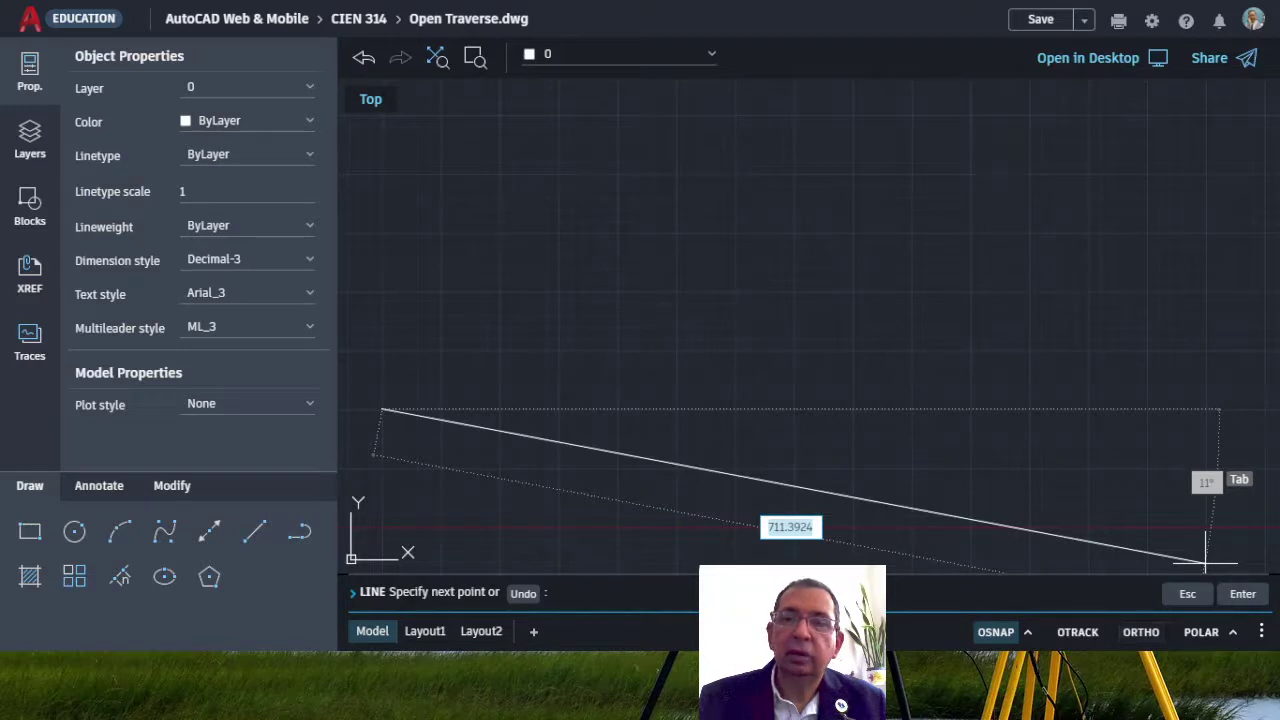
pyautogui.click(1141, 631)
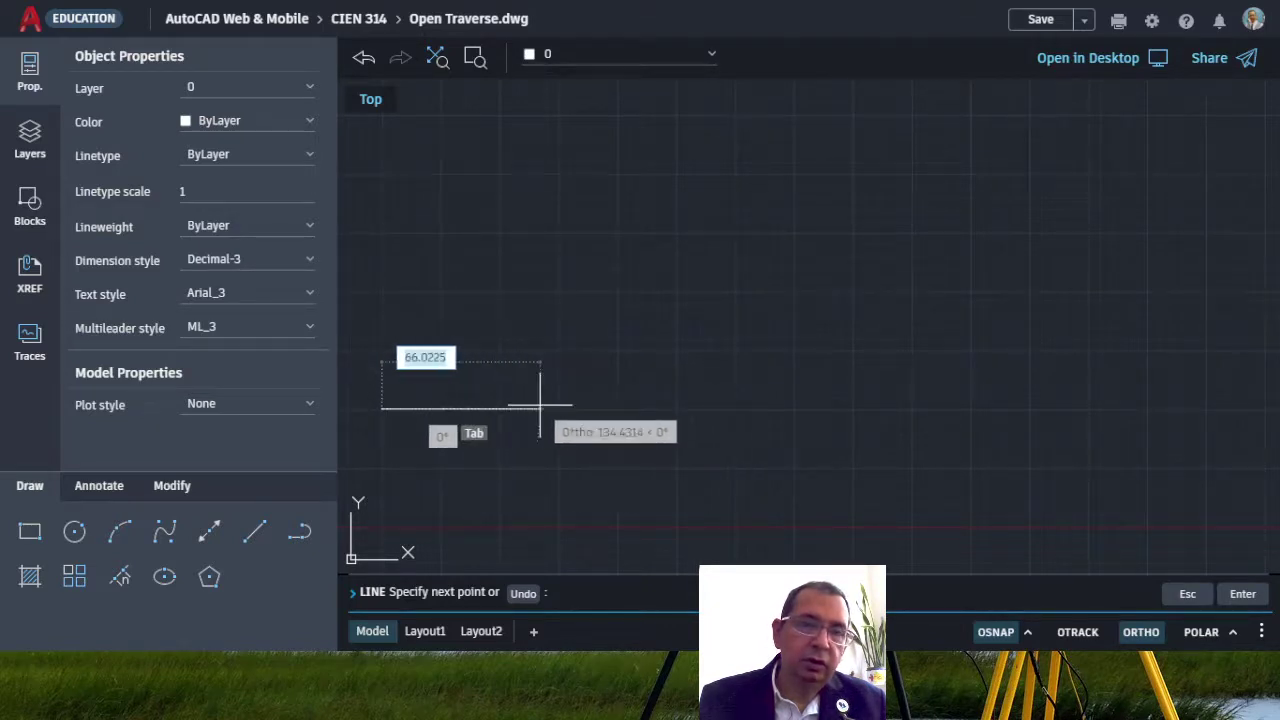
pyautogui.click(381, 204)
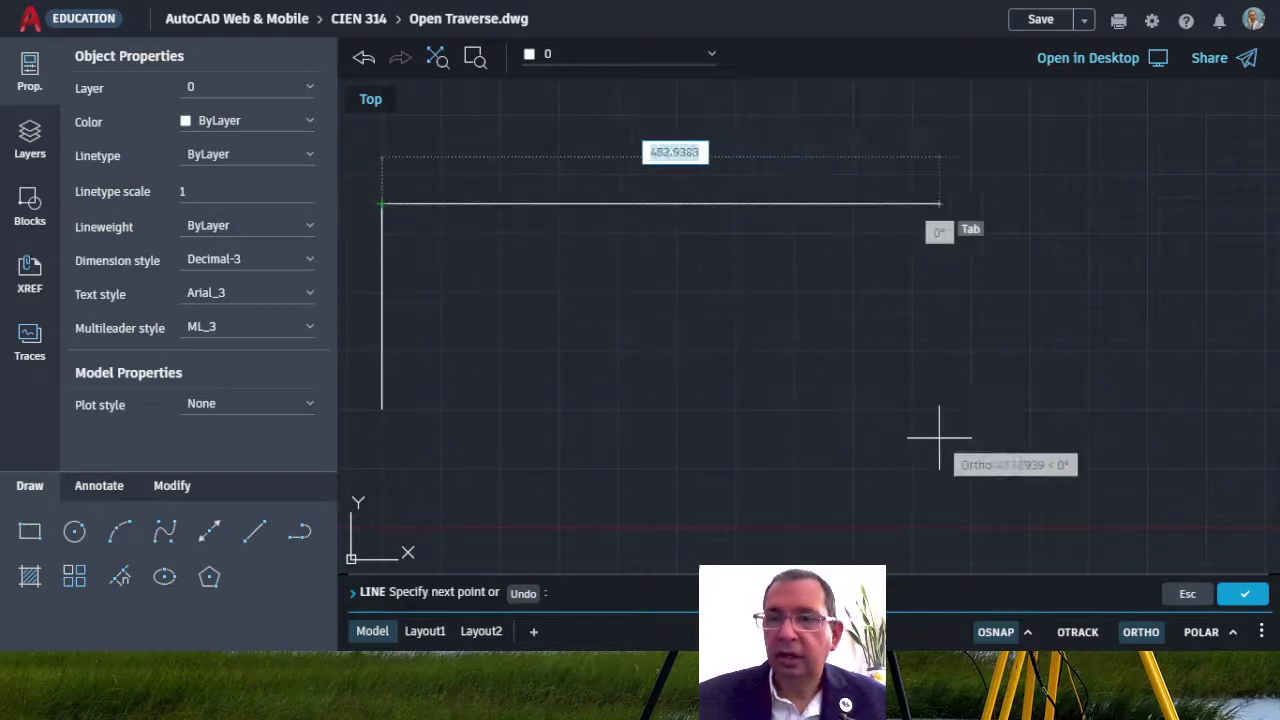
# - Turn Ortho mode off and draw a short slanted barb down and left from the shaft's upper end, ending the line there
pyautogui.click(1138, 634)
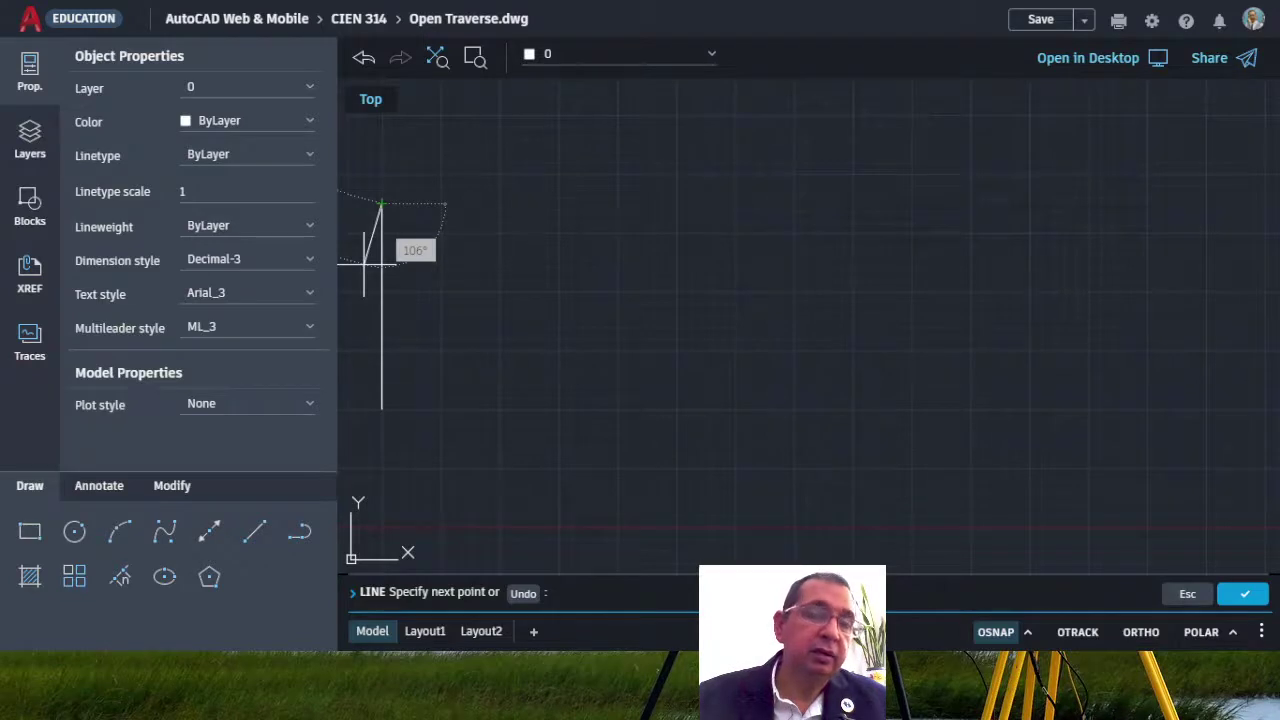
pyautogui.click(364, 264)
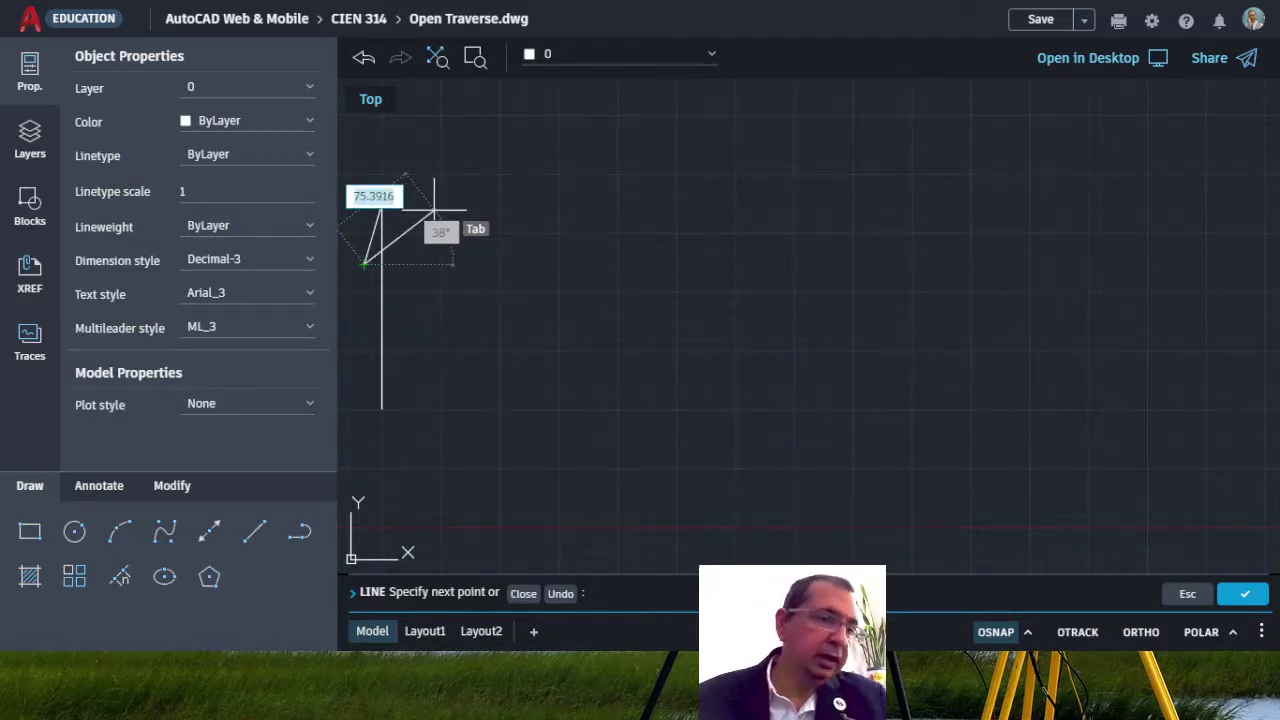
pyautogui.press('Escape')
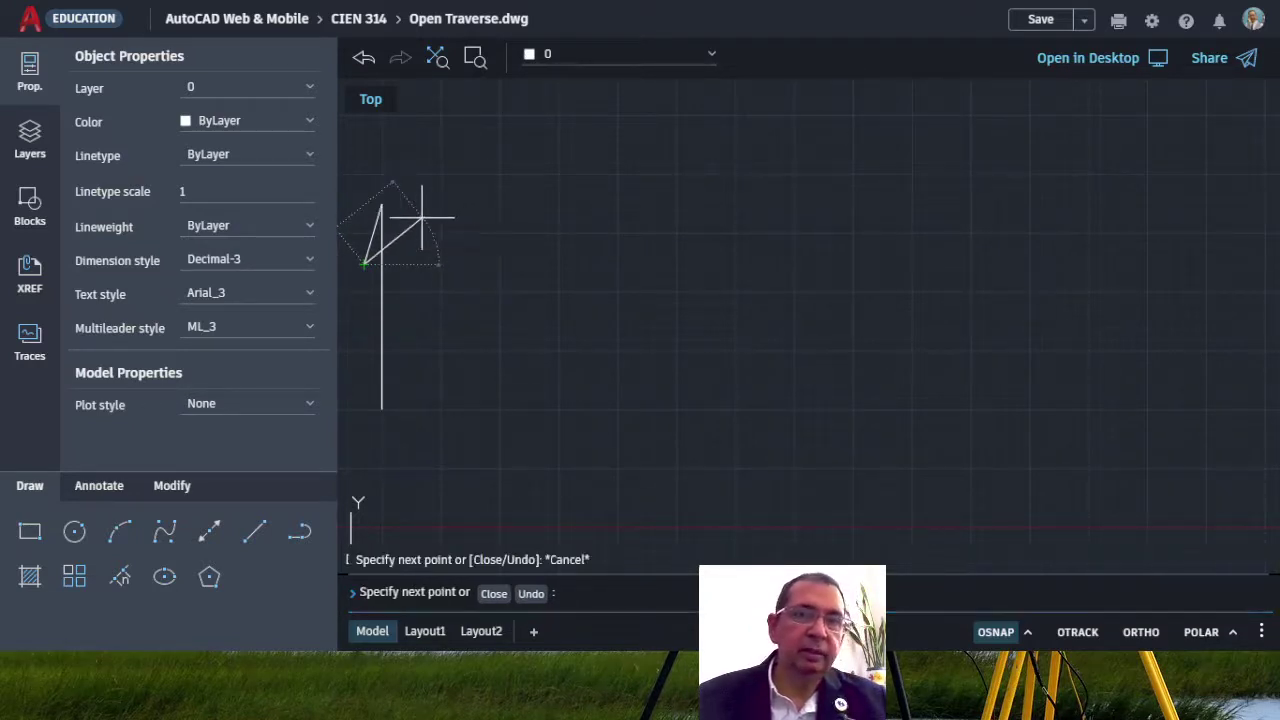
pyautogui.press('Escape')
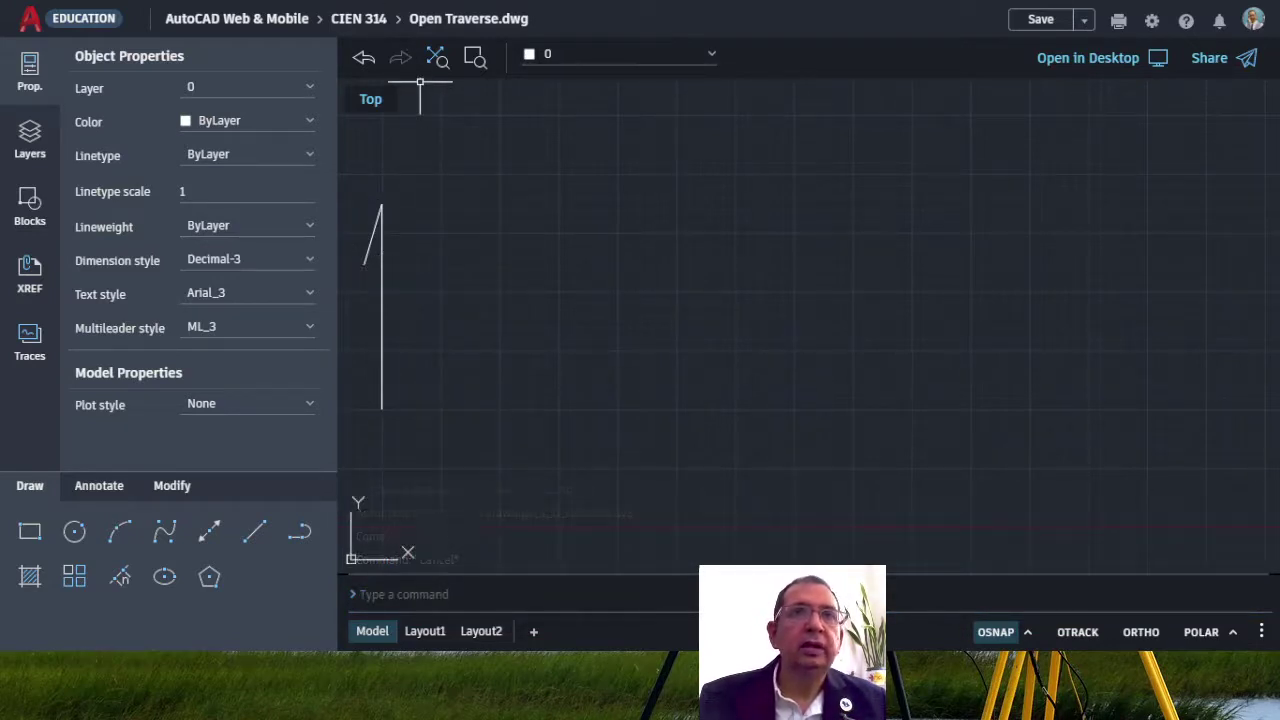
pyautogui.click(420, 2)
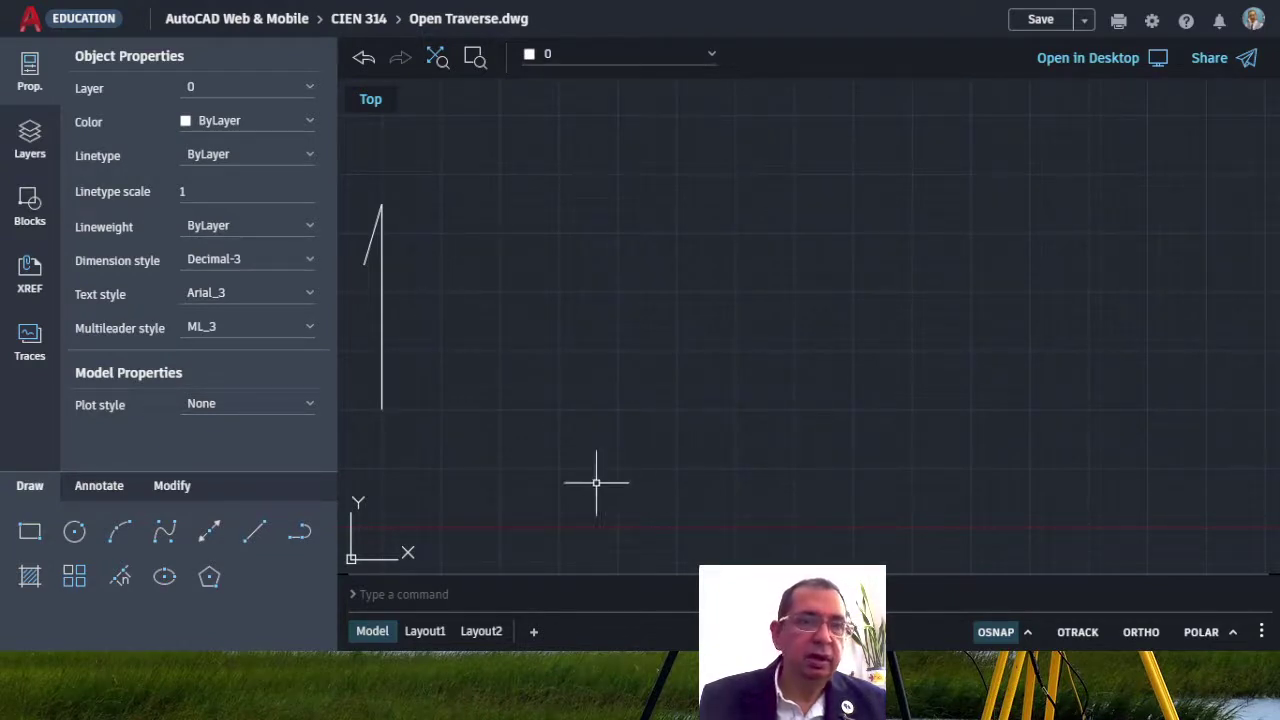
# - Add the multiline text "N" above the north arrow, keeping the text height at 3
pyautogui.click(101, 488)
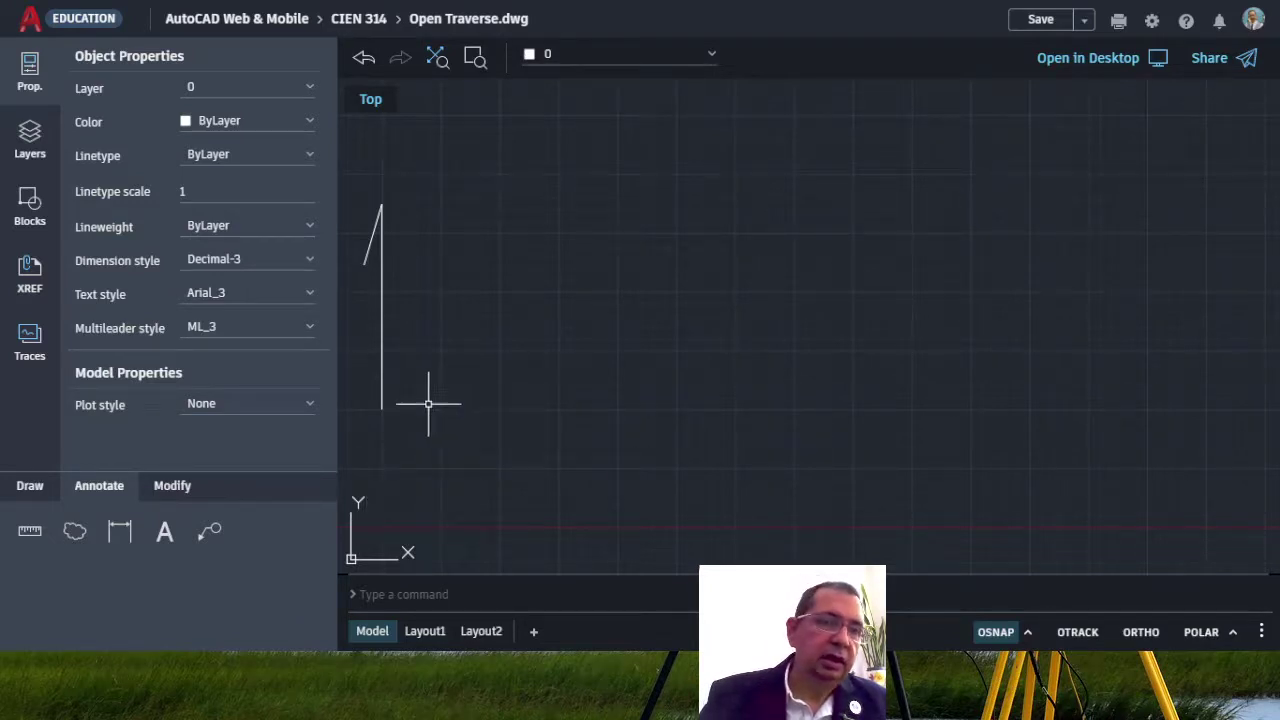
pyautogui.click(165, 535)
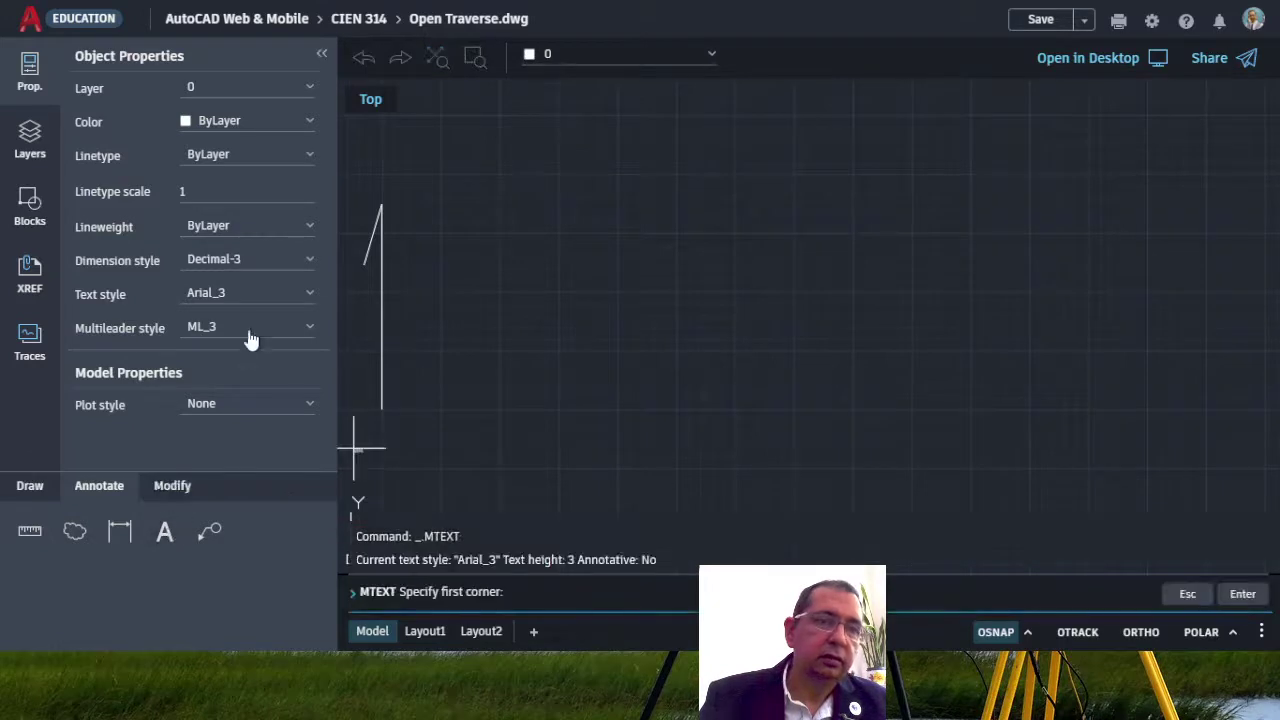
pyautogui.click(372, 172)
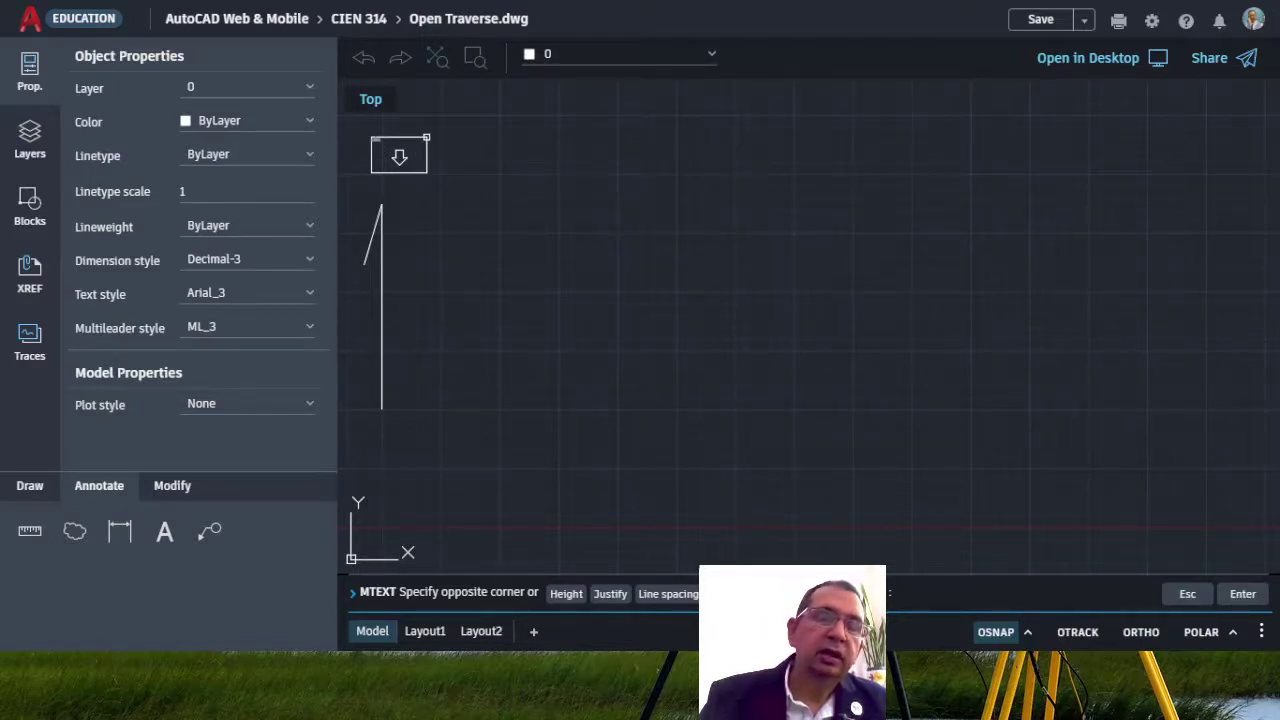
pyautogui.click(427, 137)
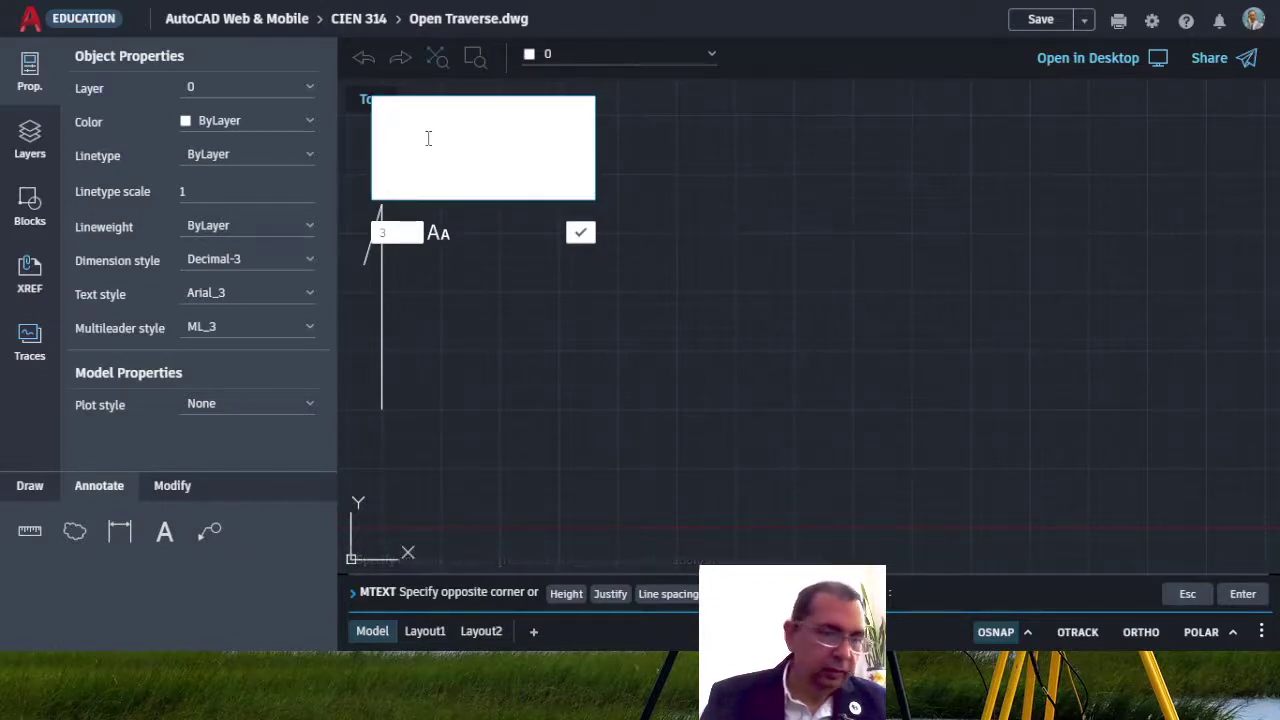
pyautogui.write('N')
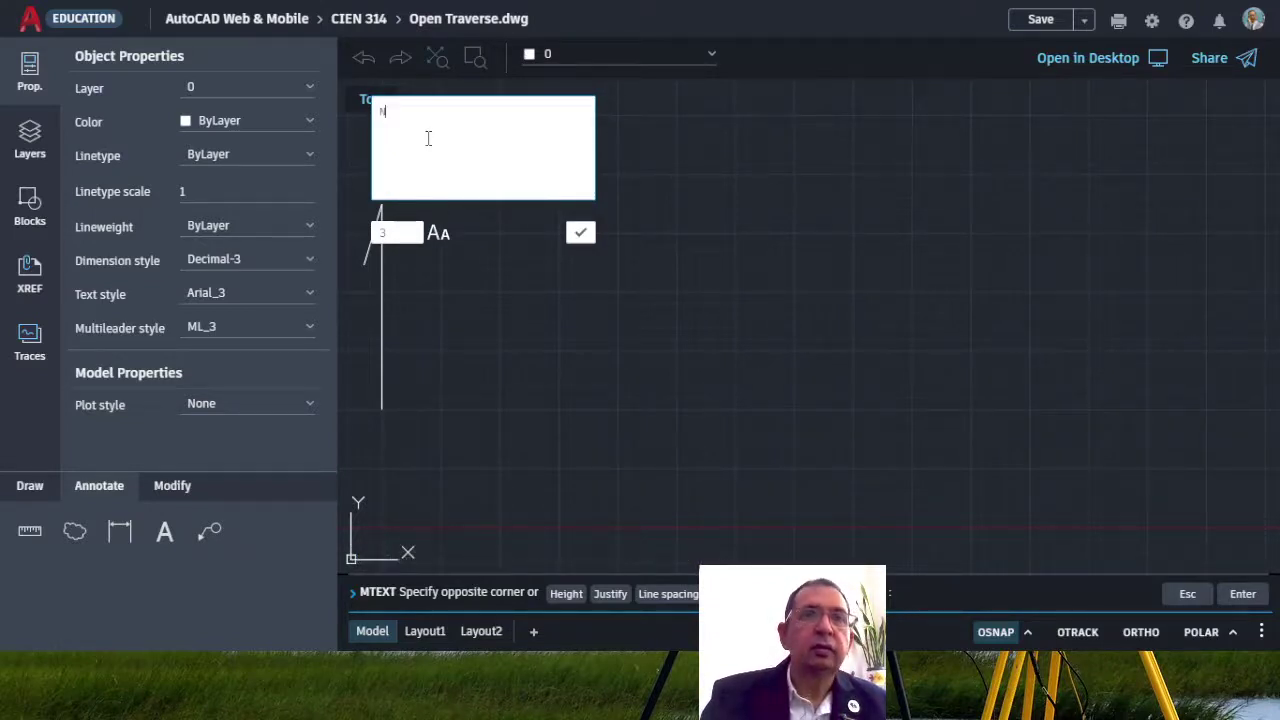
pyautogui.click(380, 232)
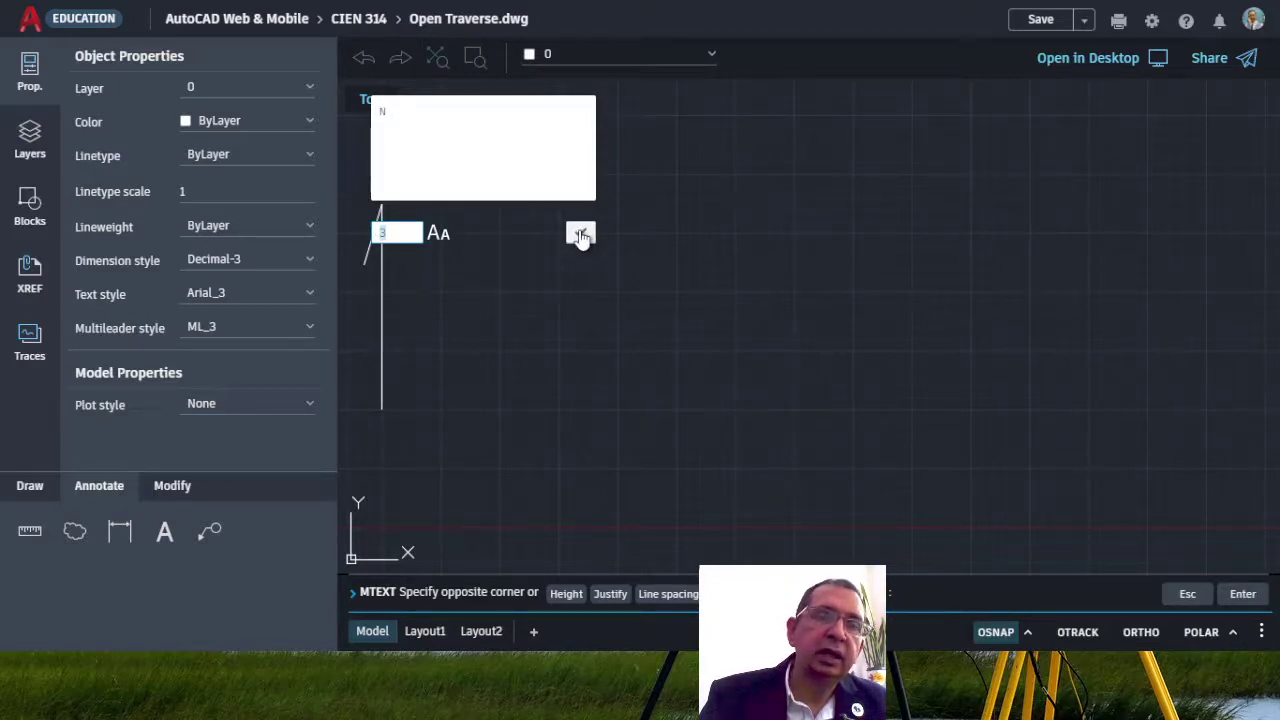
pyautogui.click(581, 236)
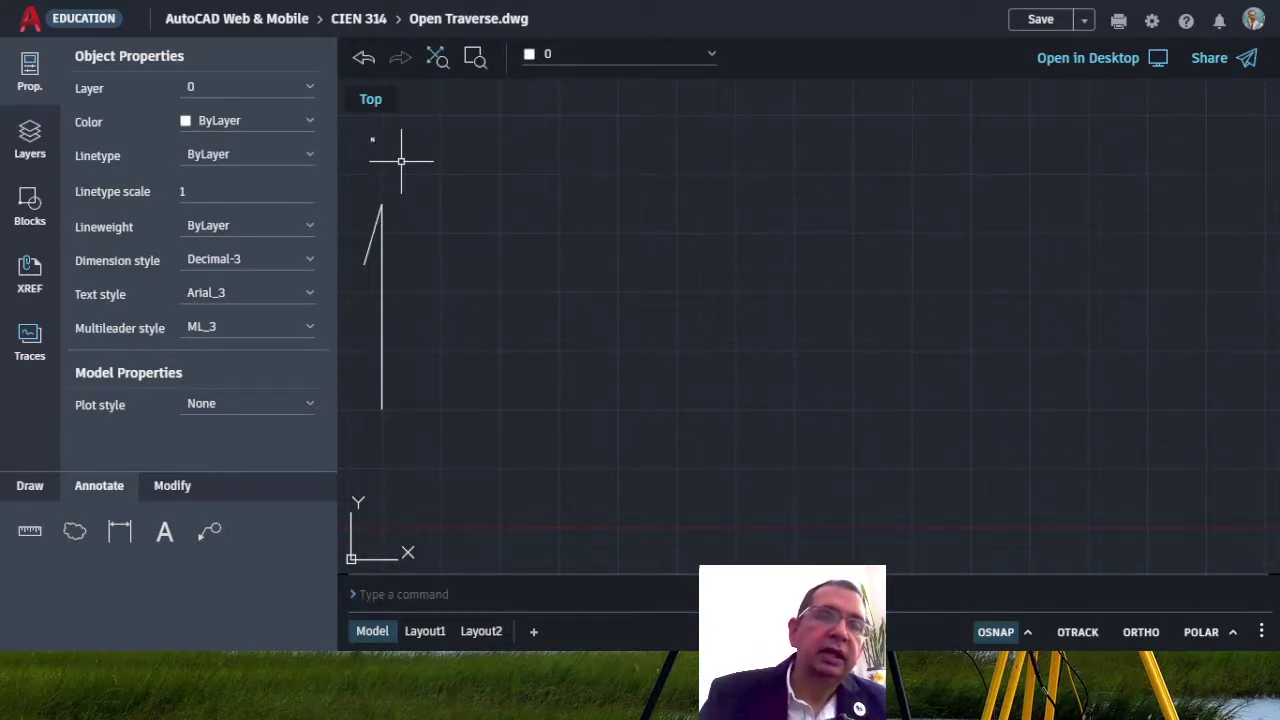
pyautogui.scroll(3, 367, 134)
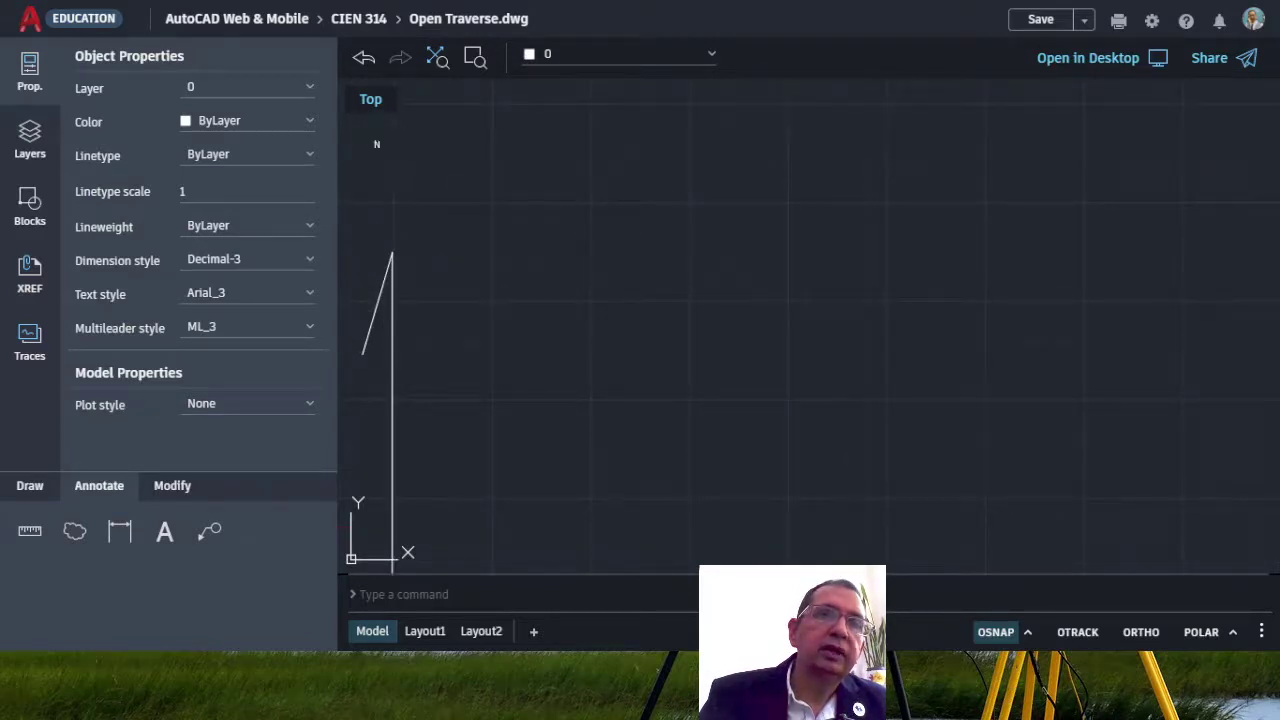
pyautogui.click(376, 143)
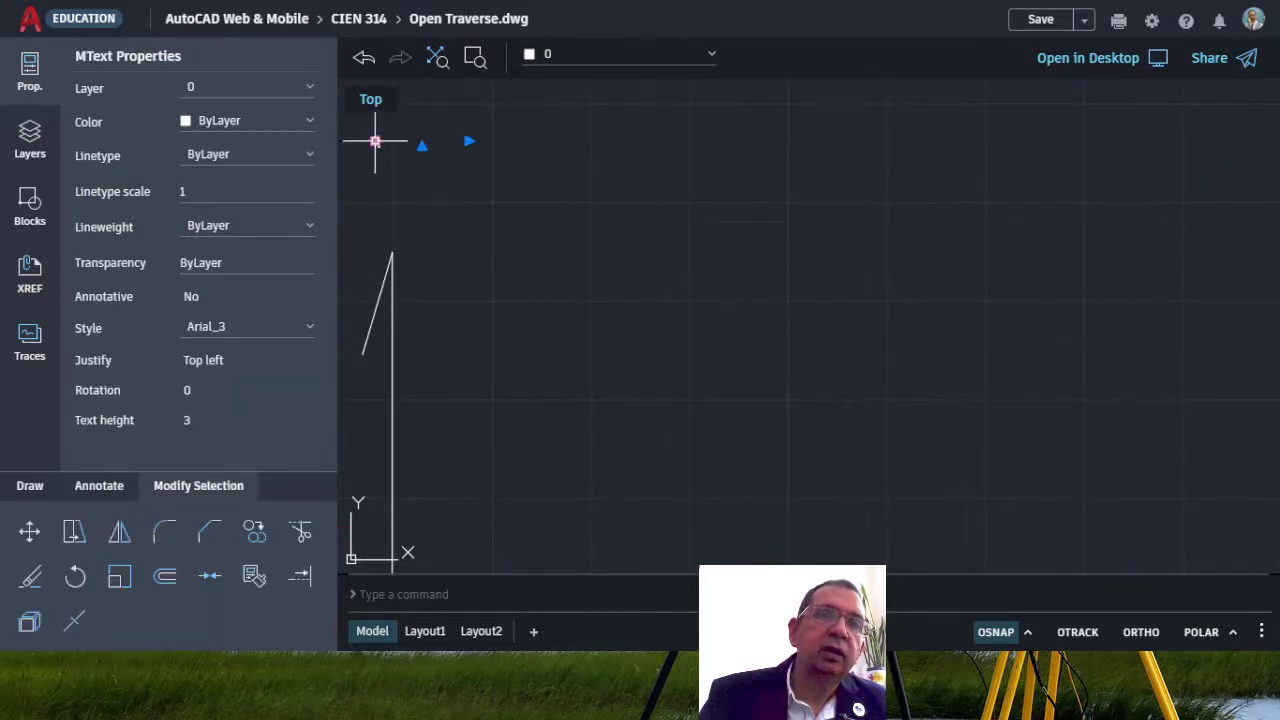
pyautogui.rightClick(375, 141)
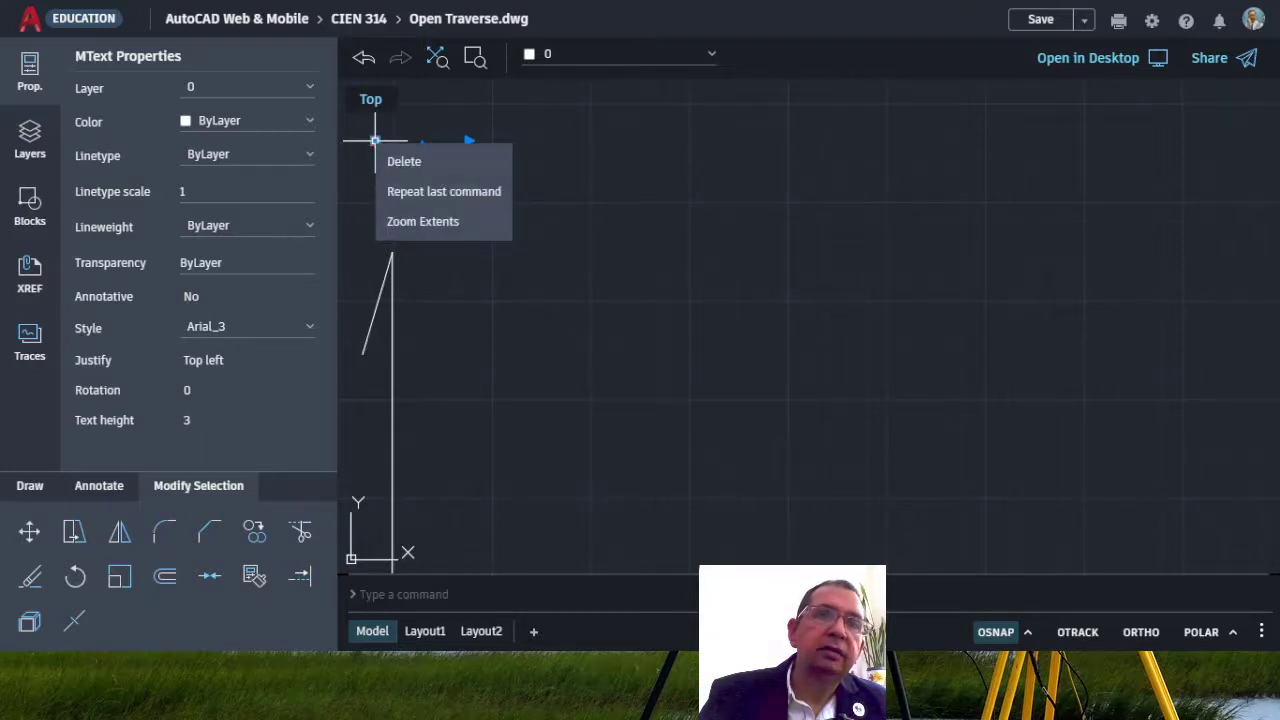
pyautogui.click(375, 141)
pyautogui.click(389, 165)
pyautogui.scroll(3, 389, 165)
pyautogui.scroll(-1, 536, 304)
pyautogui.scroll(-2, 536, 304)
pyautogui.press('Escape')
pyautogui.press('Escape')
# - Edit the "N" label above the north arrow and set its text height to 15
pyautogui.scroll(5, 488, 268)
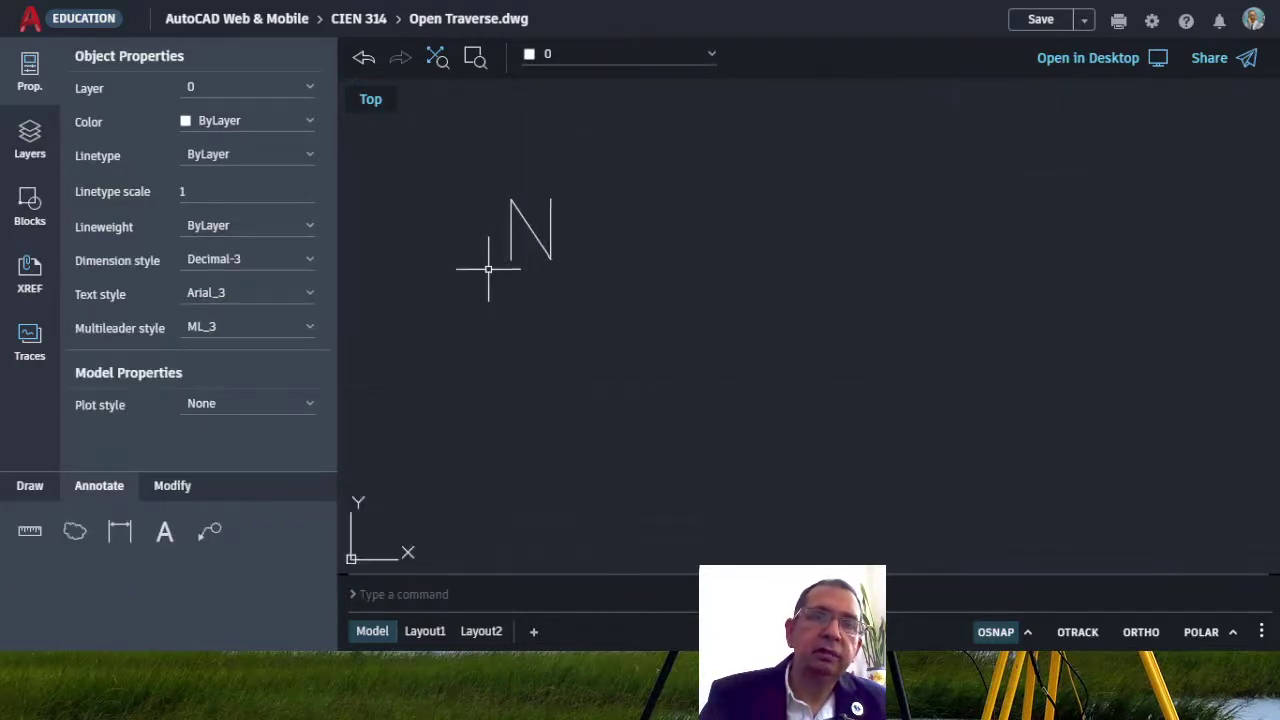
pyautogui.doubleClick(529, 227)
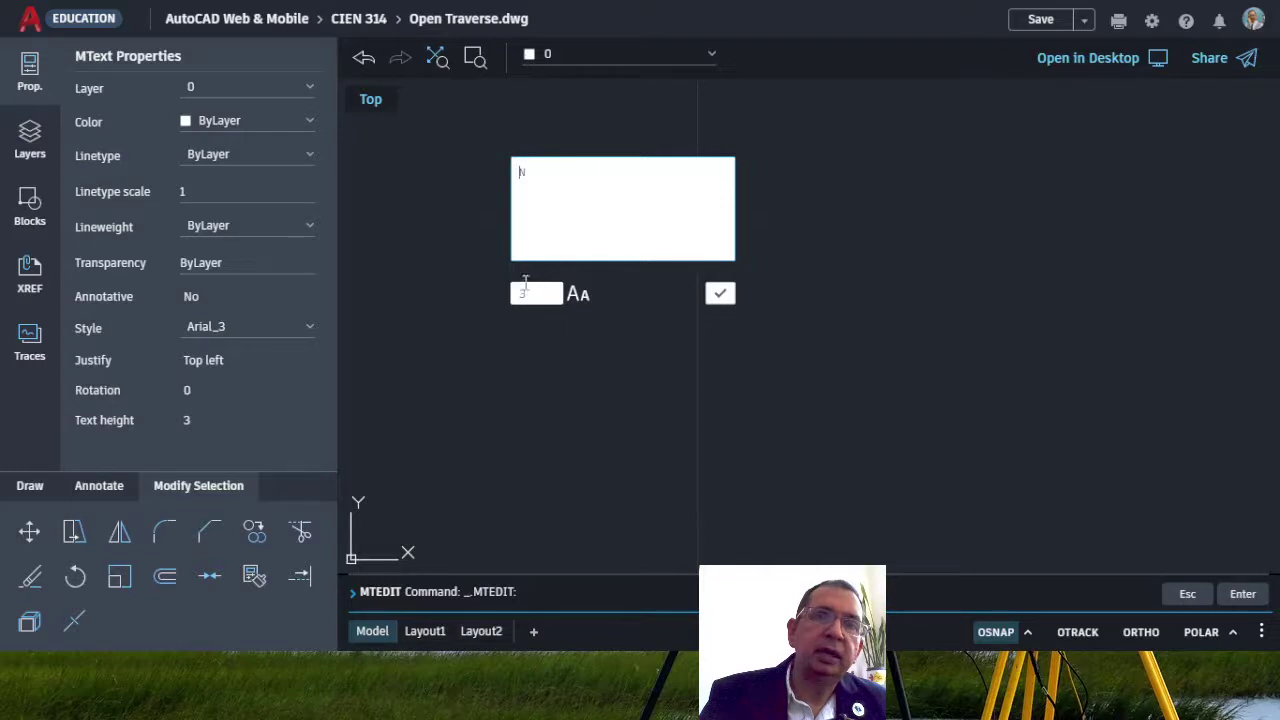
pyautogui.doubleClick(519, 292)
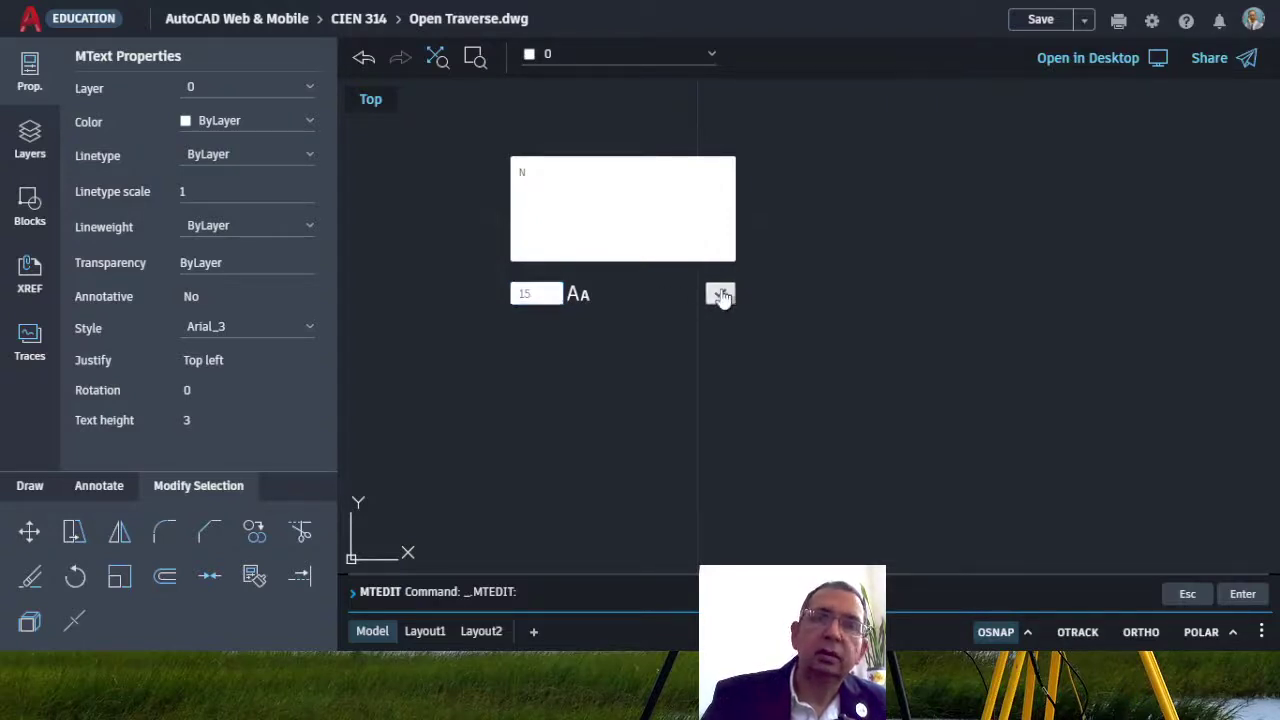
pyautogui.click(720, 293)
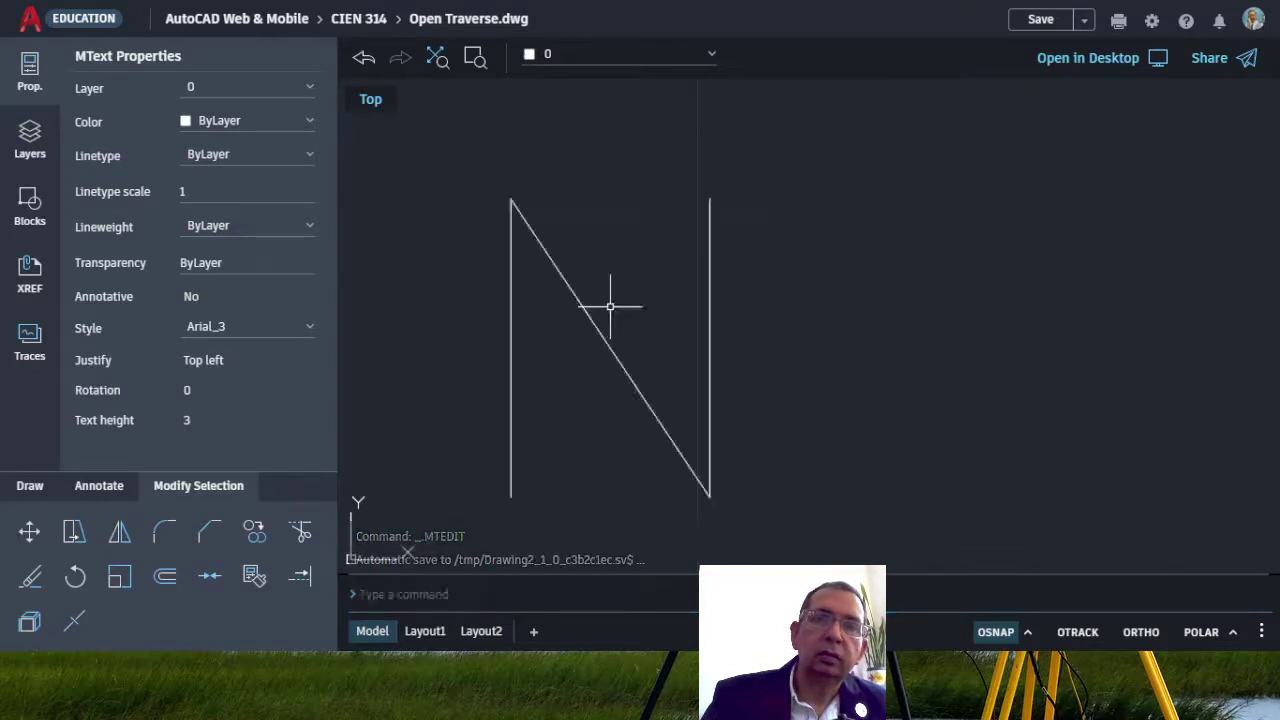
pyautogui.press('Escape')
# - Move the "N" label straight down so it sits just above the tip of the north arrow
pyautogui.scroll(-2, 600, 308)
pyautogui.scroll(-5, 461, 257)
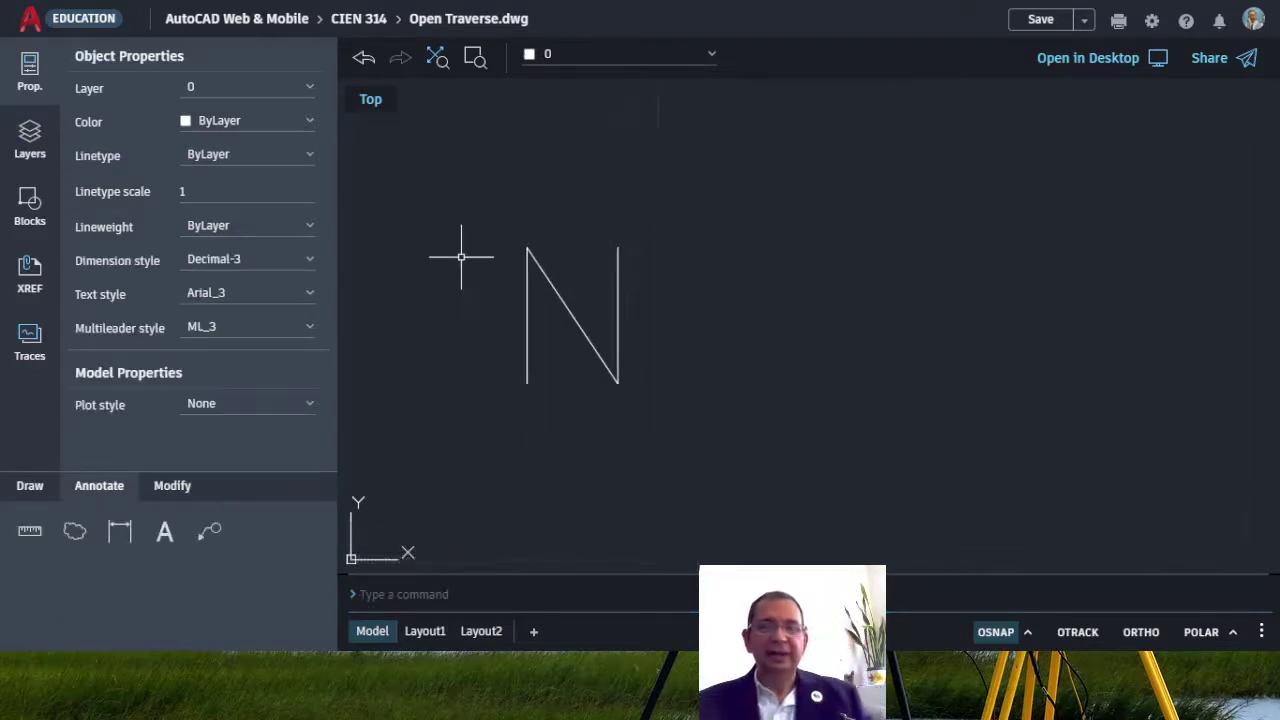
pyautogui.scroll(-2, 461, 257)
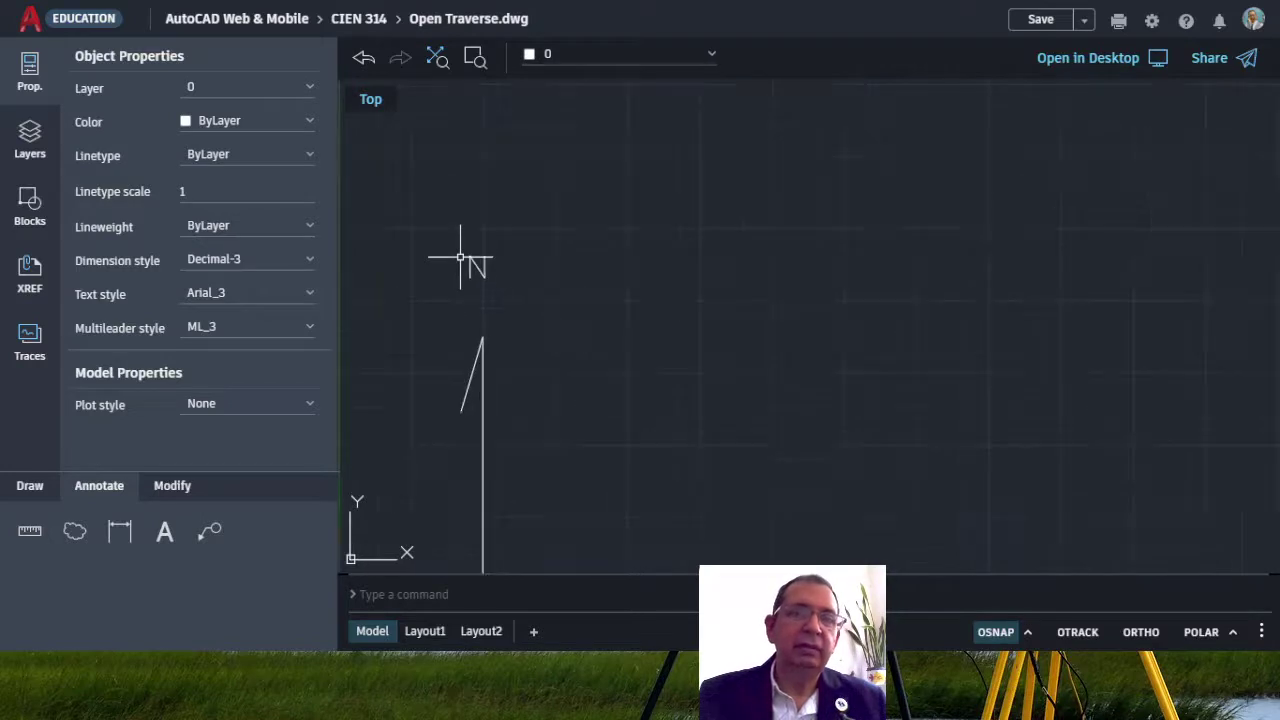
pyautogui.scroll(-1, 461, 257)
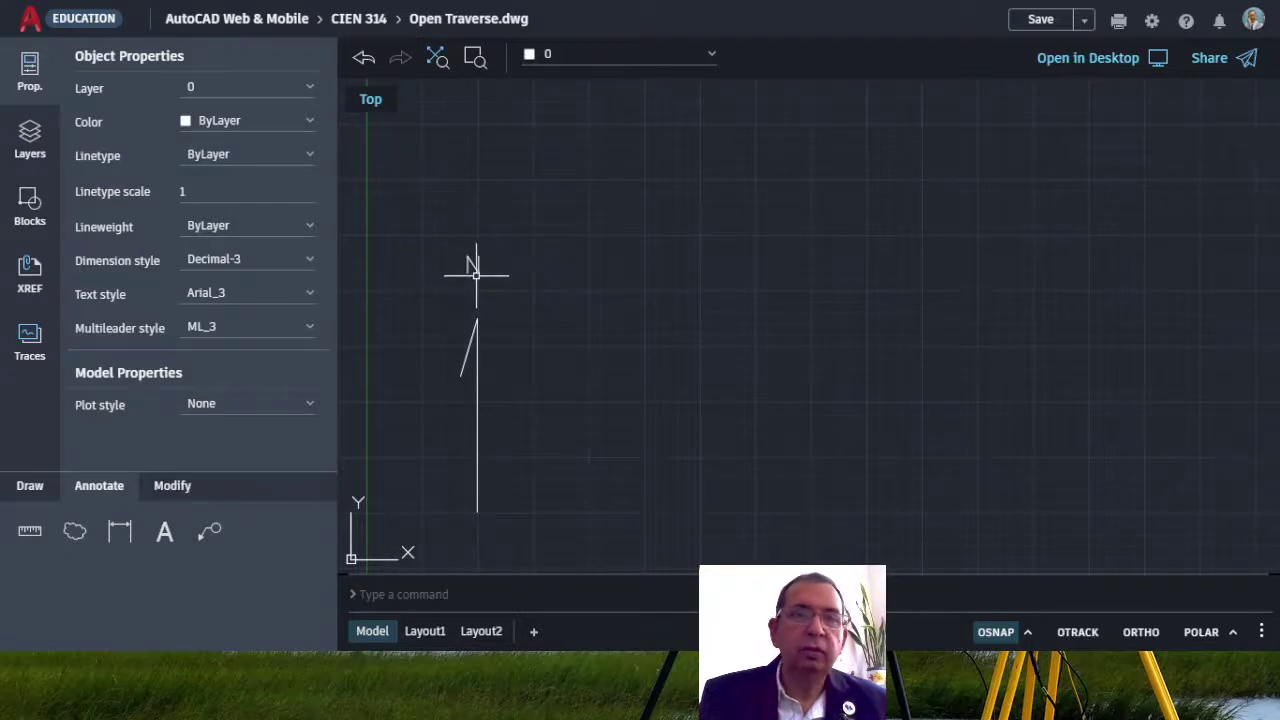
pyautogui.click(474, 266)
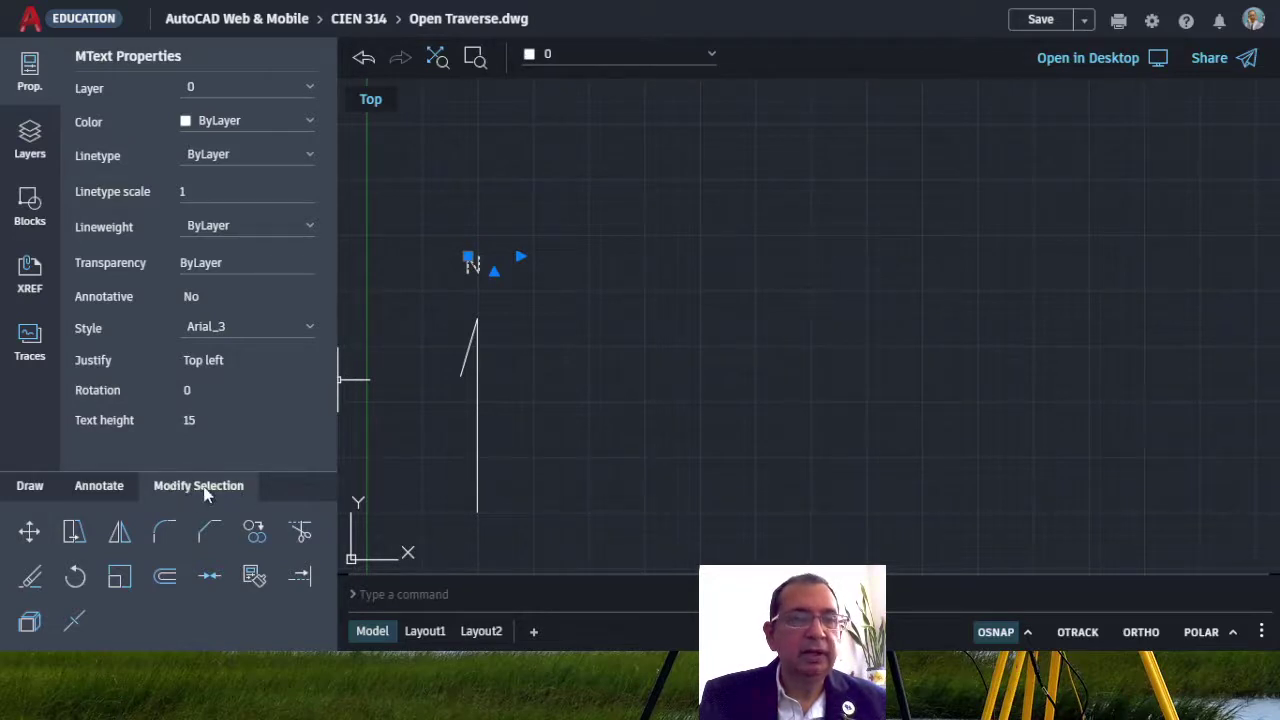
pyautogui.click(30, 535)
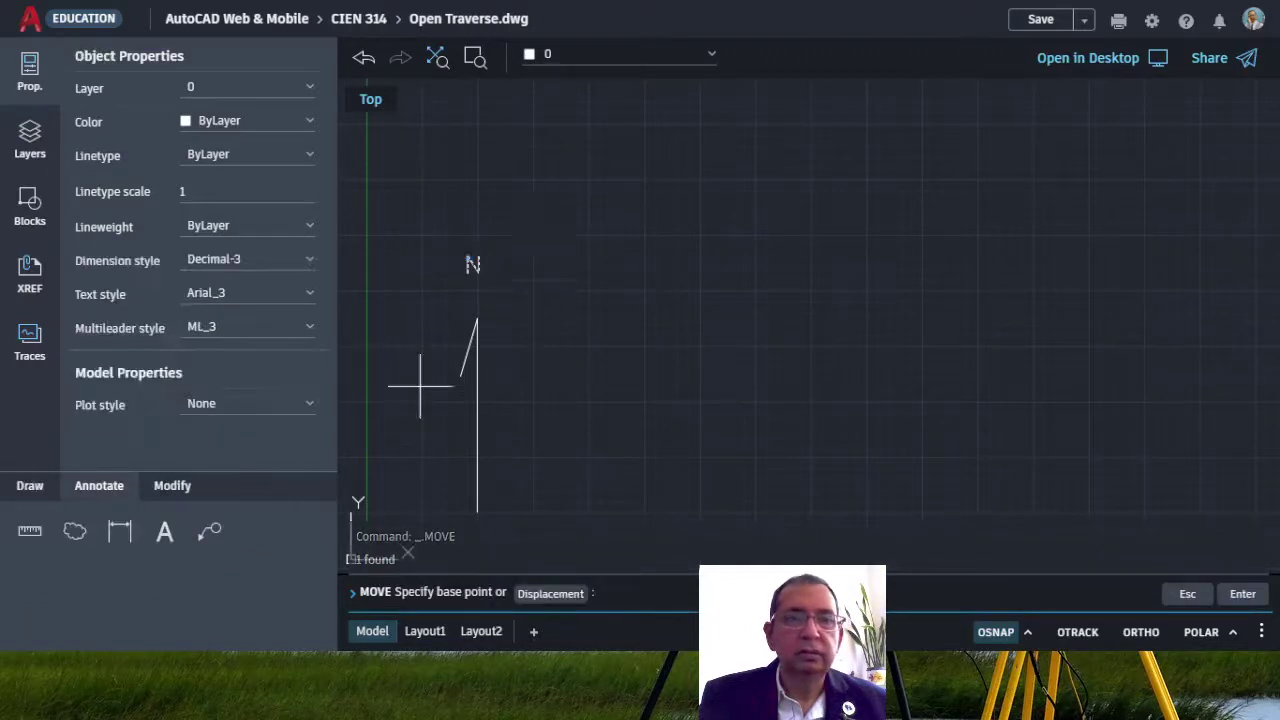
pyautogui.click(449, 254)
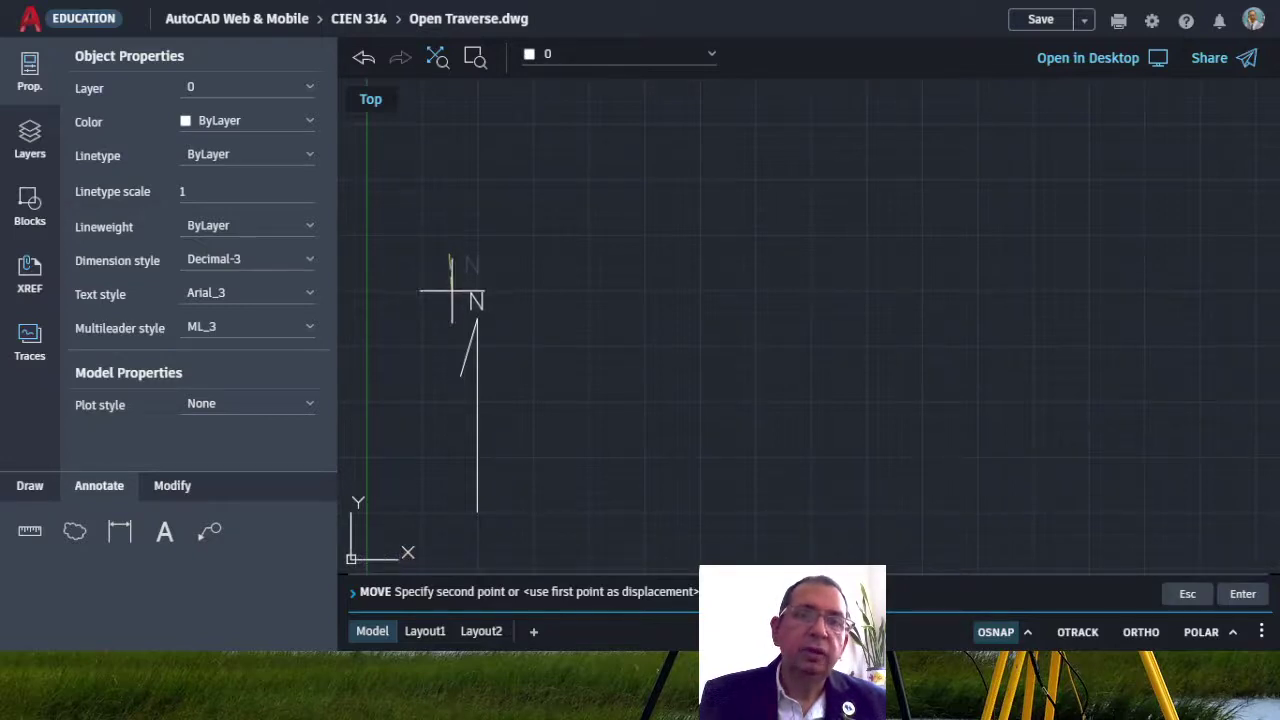
pyautogui.click(452, 294)
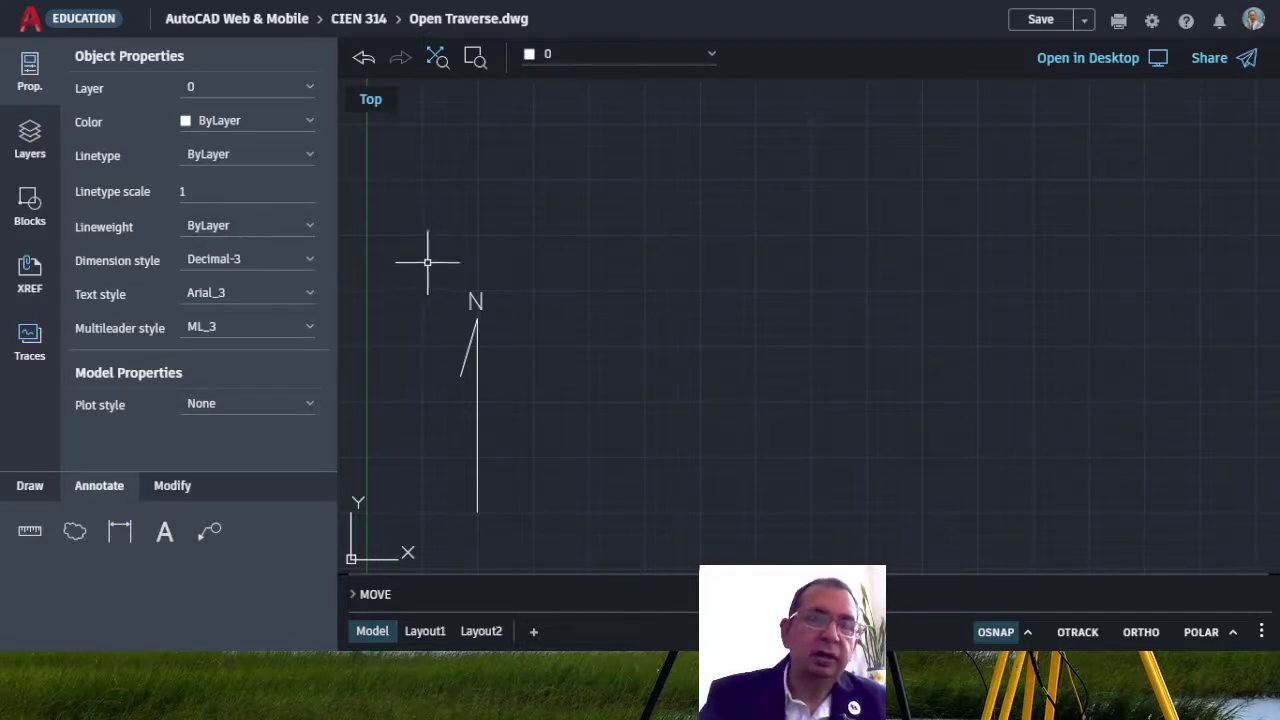
# - Switch to OneNote to examine the control point and station symbols in the open traverse figure, and return to the AutoCAD drawing
pyautogui.hotkey('alt', 'Tab')
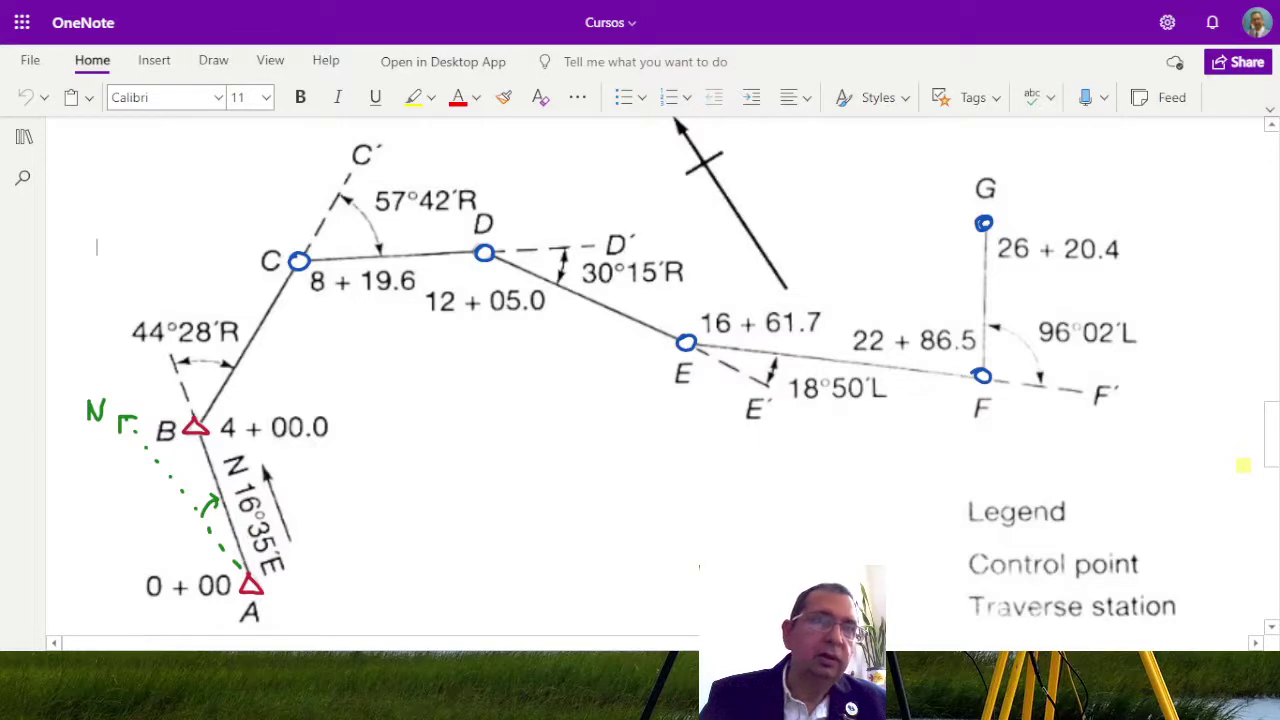
pyautogui.hotkey('ctrl', 'Tab')
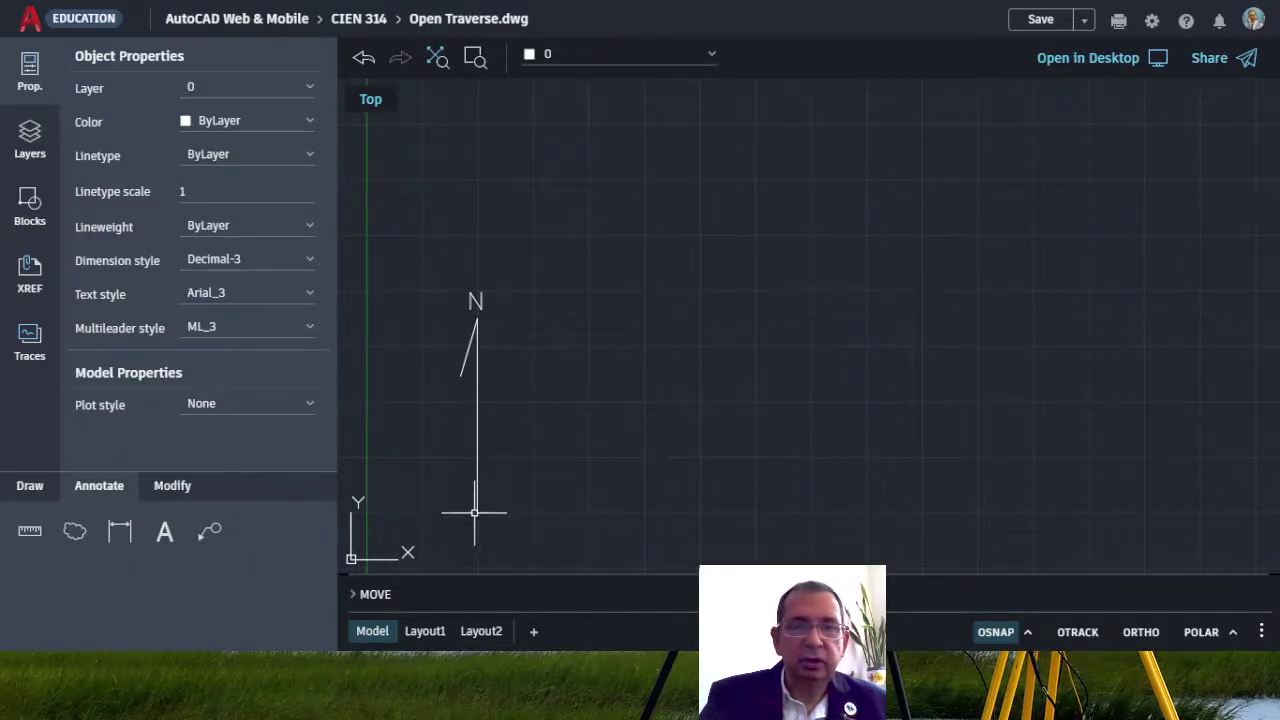
# - Draw a small, nearly square rectangle to the right of the north arrow shaft, near its lower end
pyautogui.scroll(3, 478, 522)
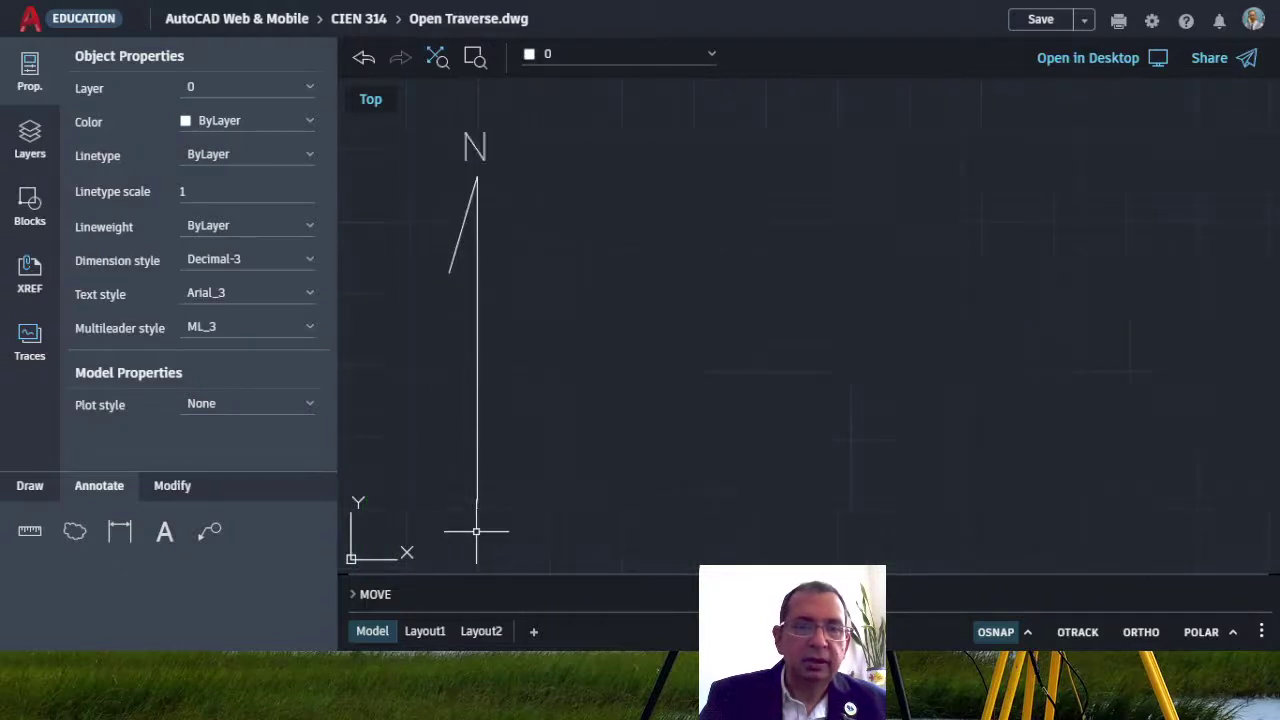
pyautogui.scroll(1, 476, 532)
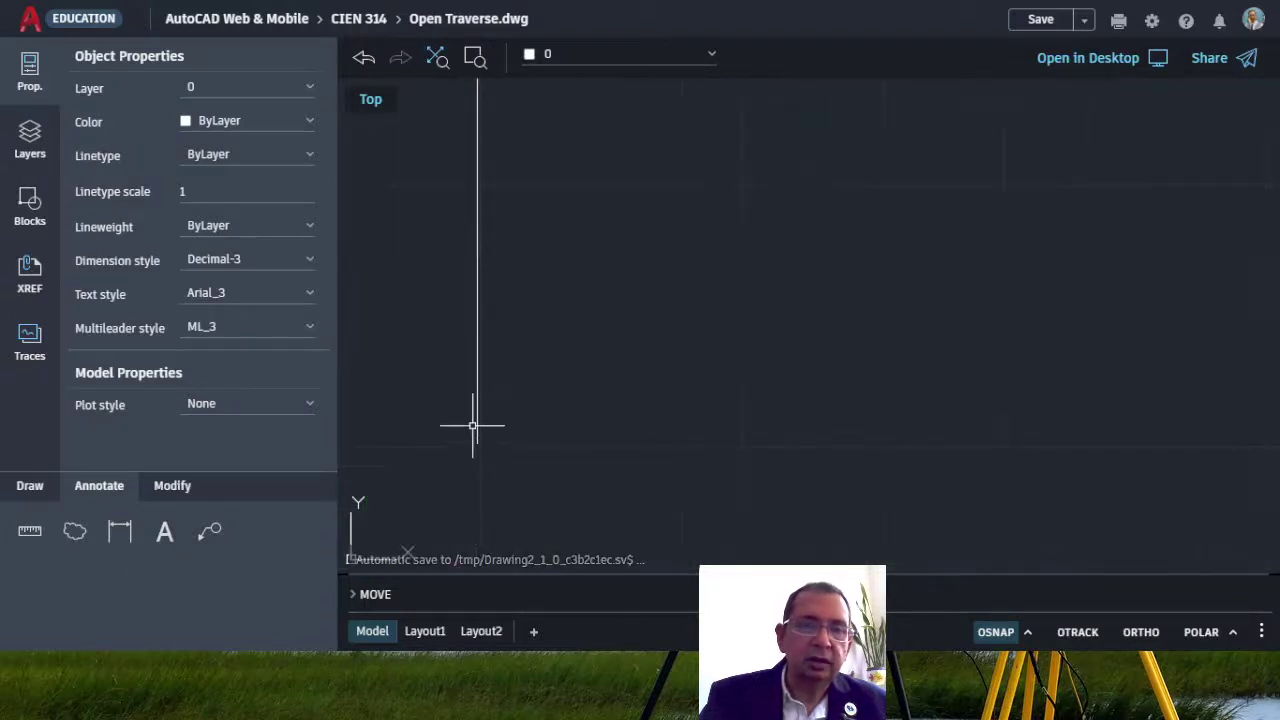
pyautogui.click(120, 531)
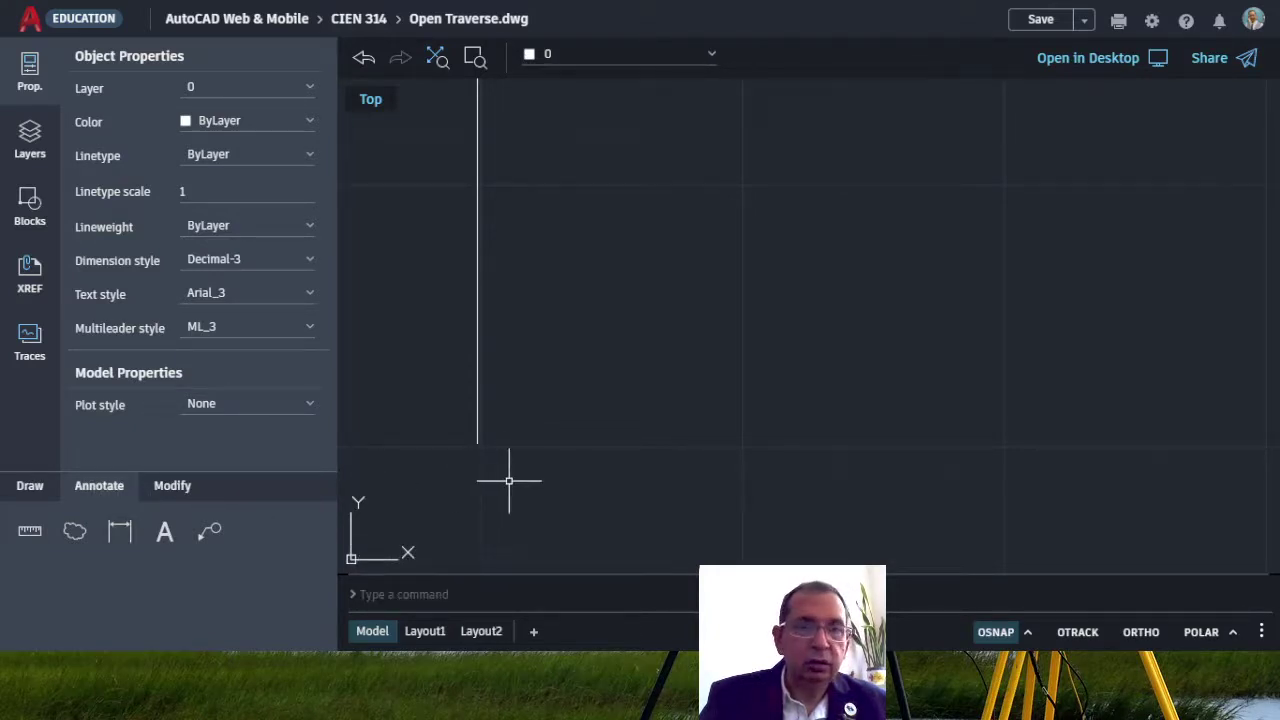
pyautogui.scroll(2, 476, 467)
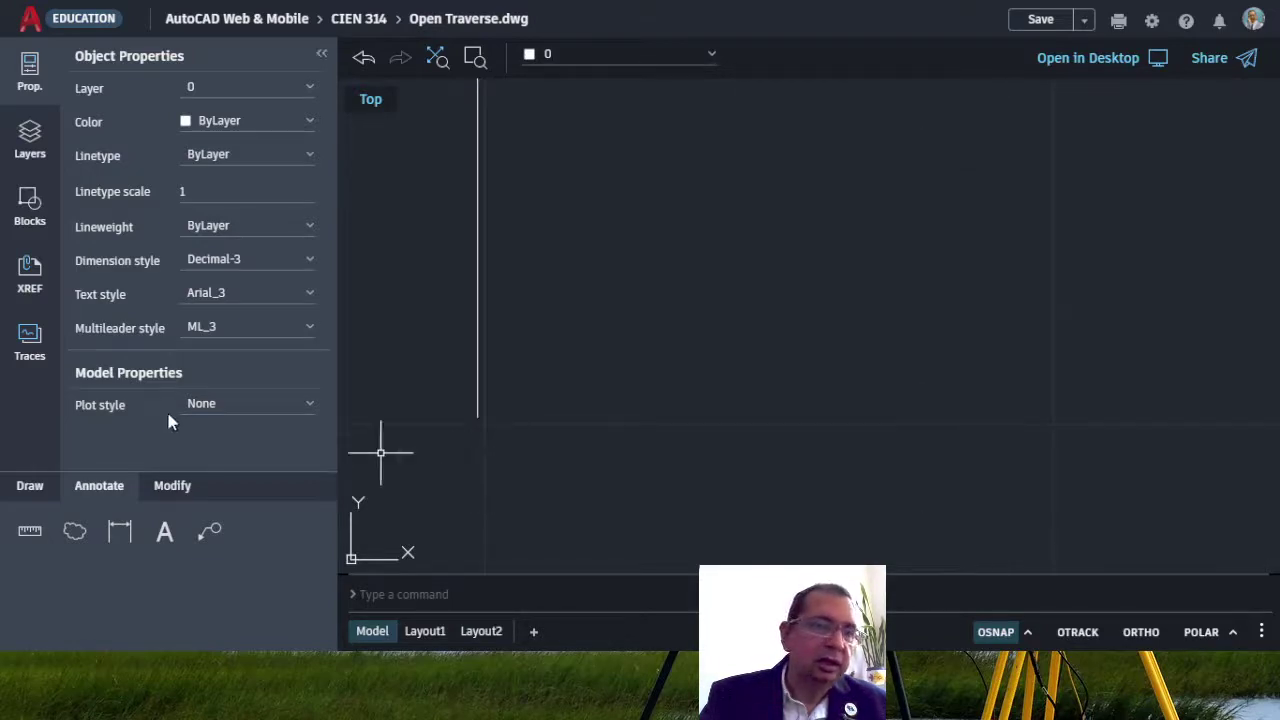
pyautogui.click(44, 488)
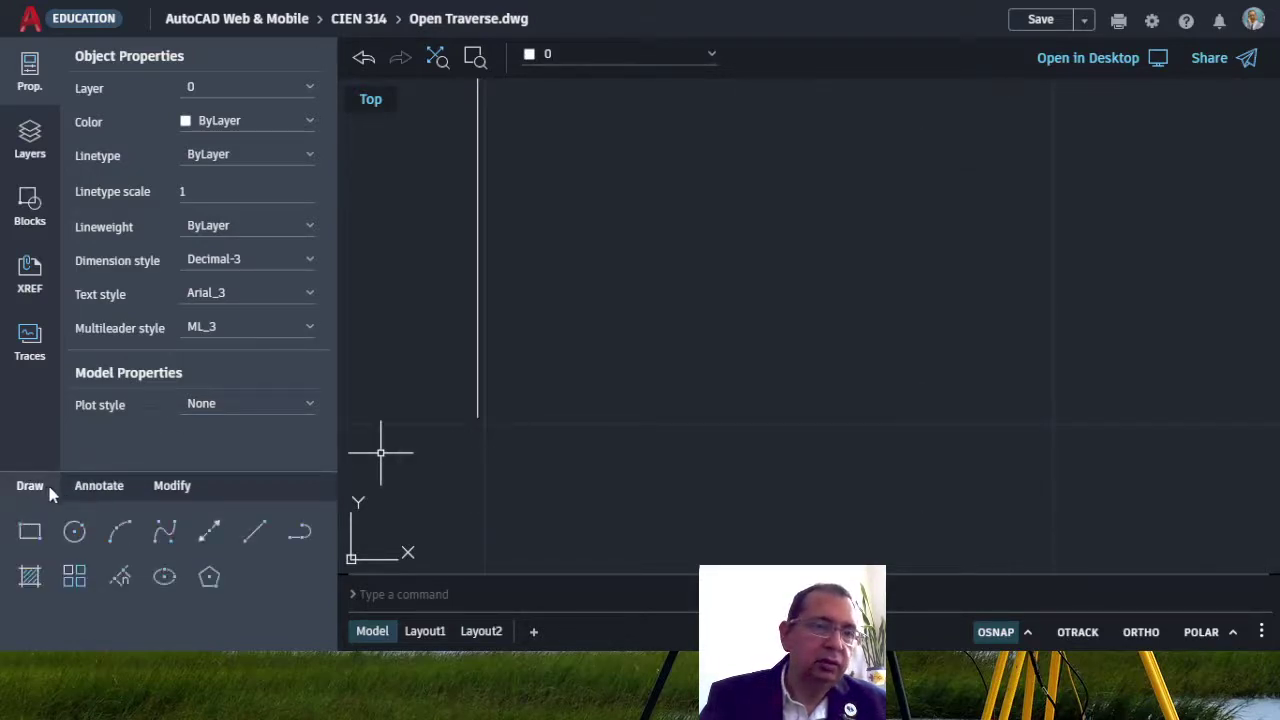
pyautogui.click(68, 529)
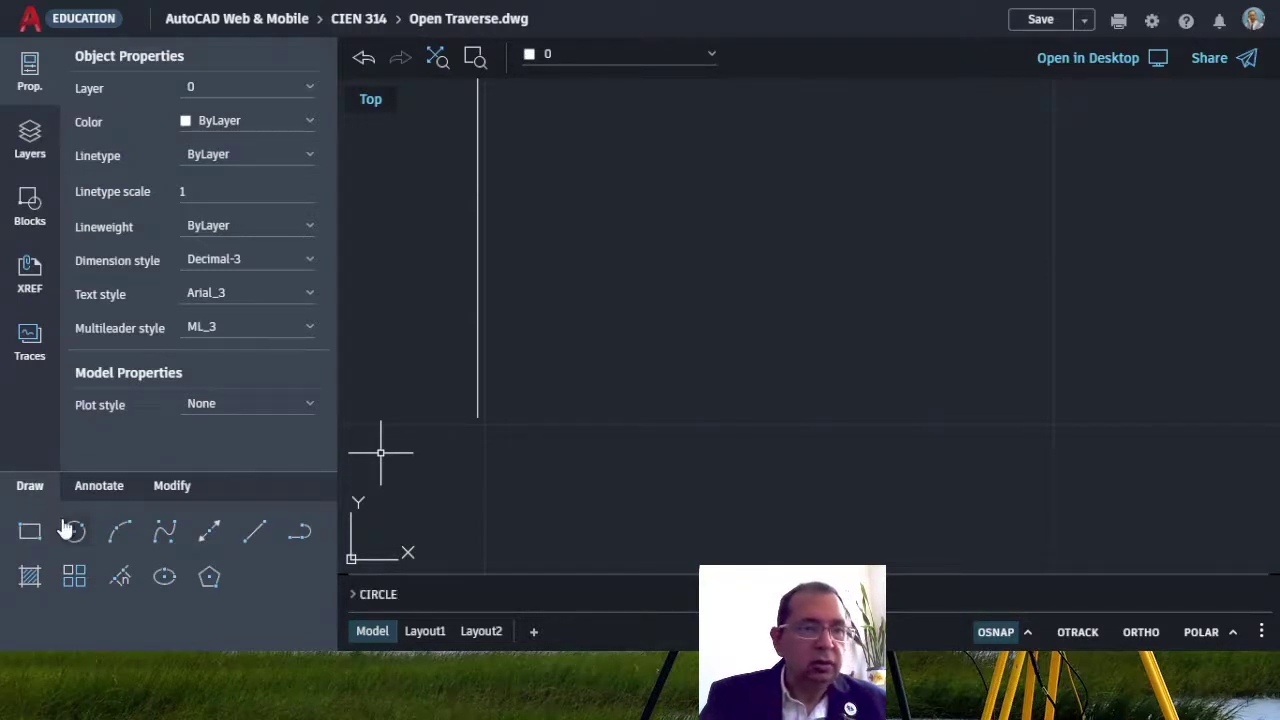
pyautogui.click(33, 536)
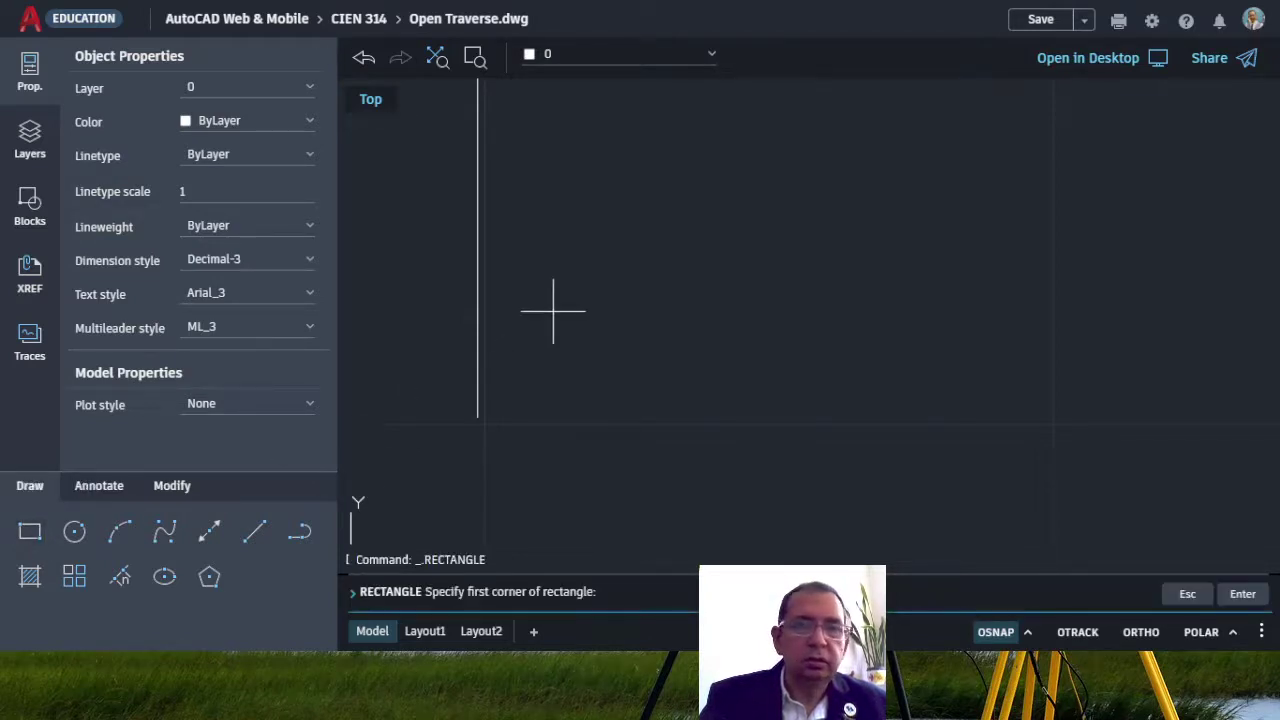
pyautogui.click(588, 327)
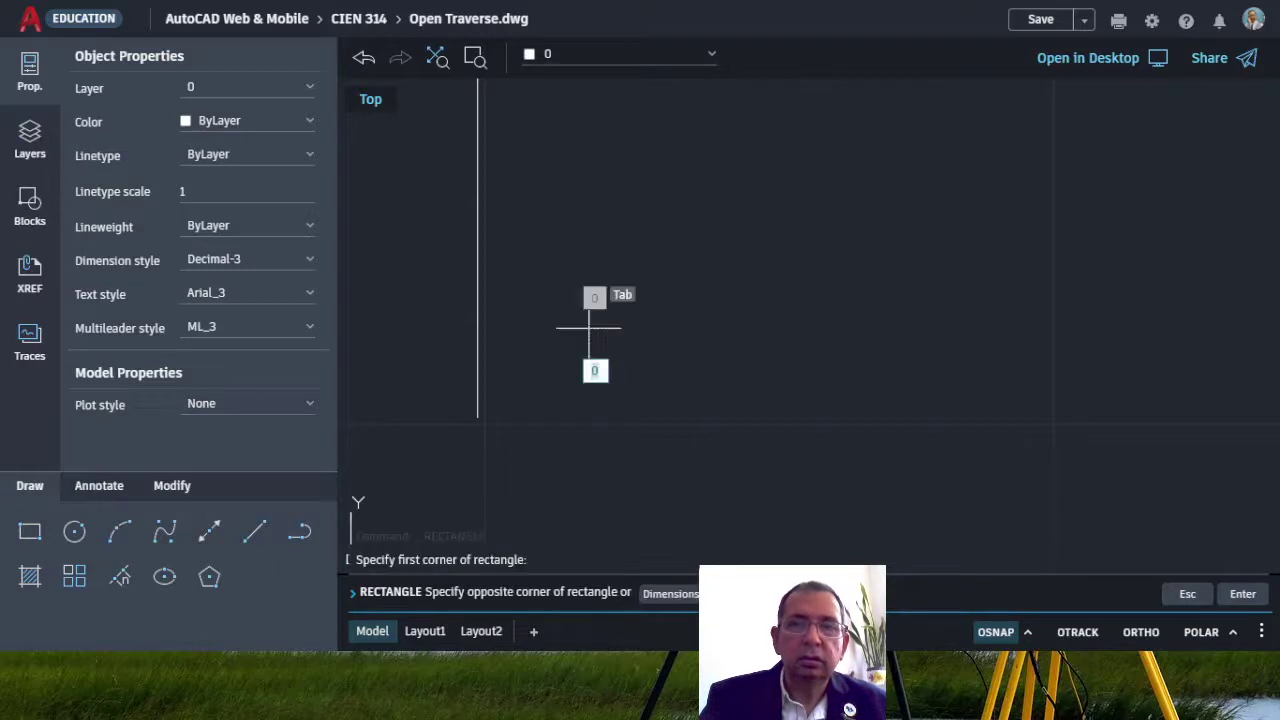
pyautogui.click(652, 386)
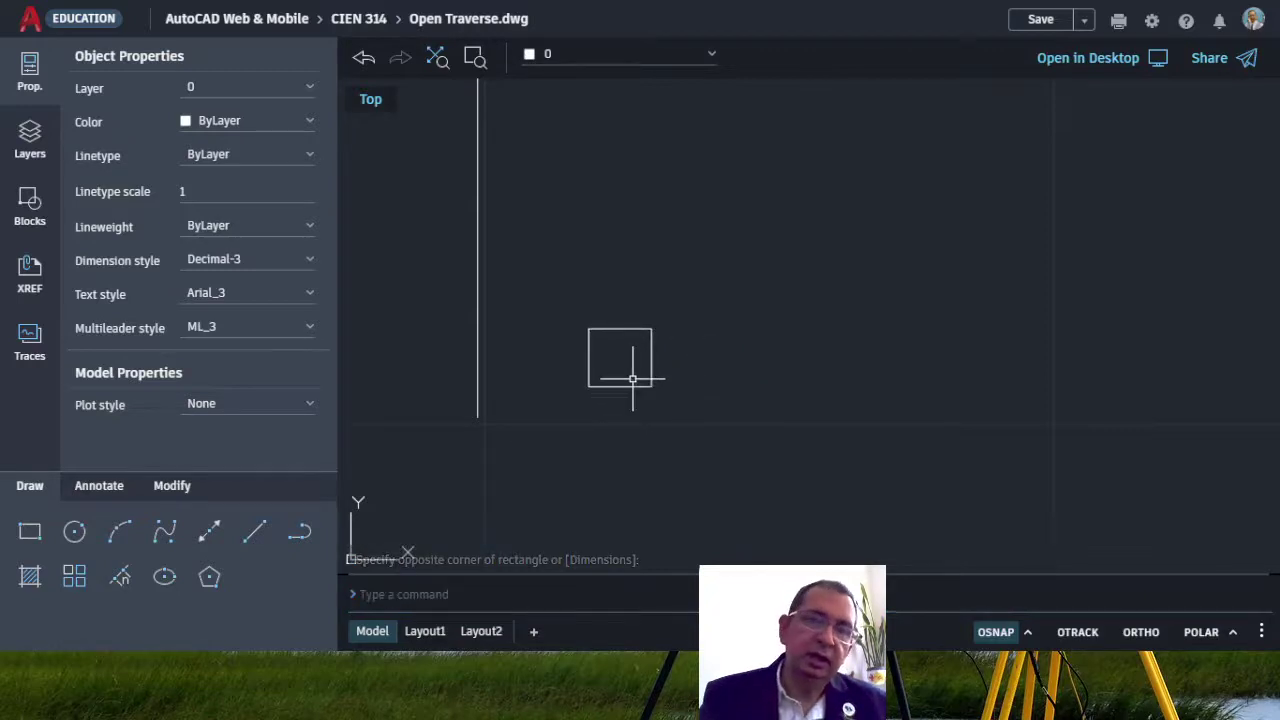
# - Enable the Midpoint object snap alongside the existing snap modes, leaving object snapping on
pyautogui.click(257, 530)
pyautogui.press('Escape')
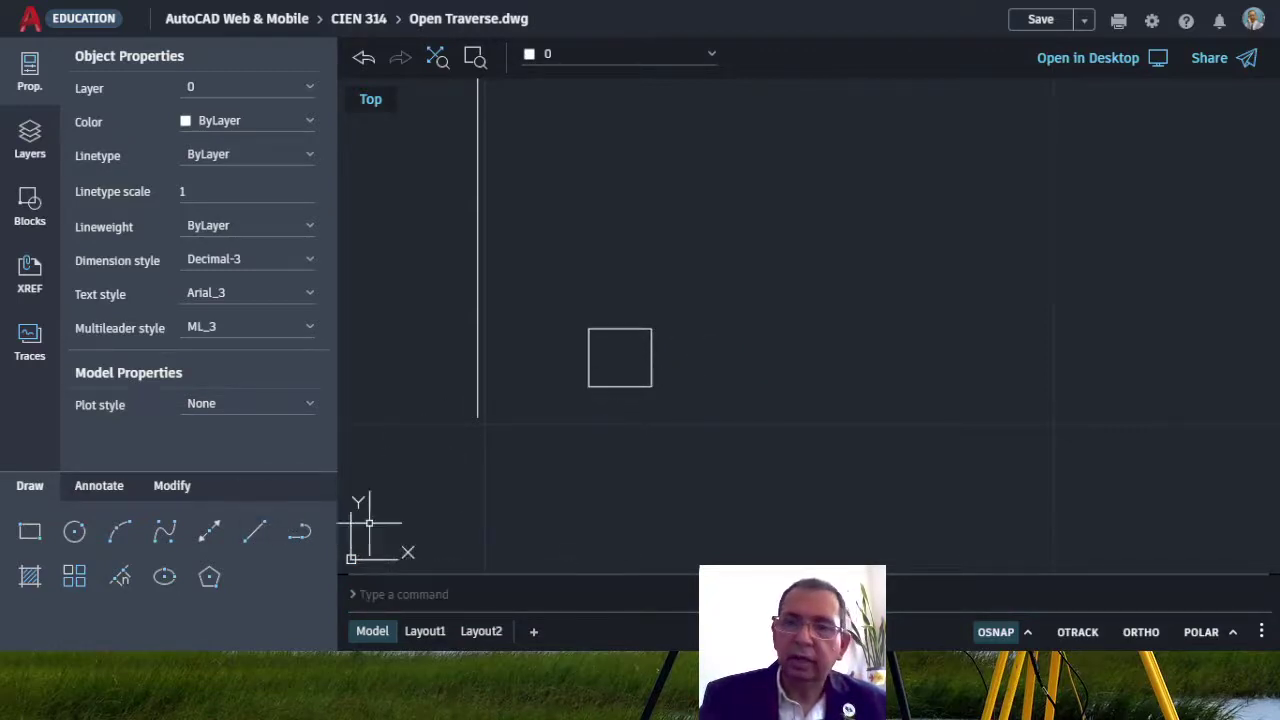
pyautogui.click(1027, 632)
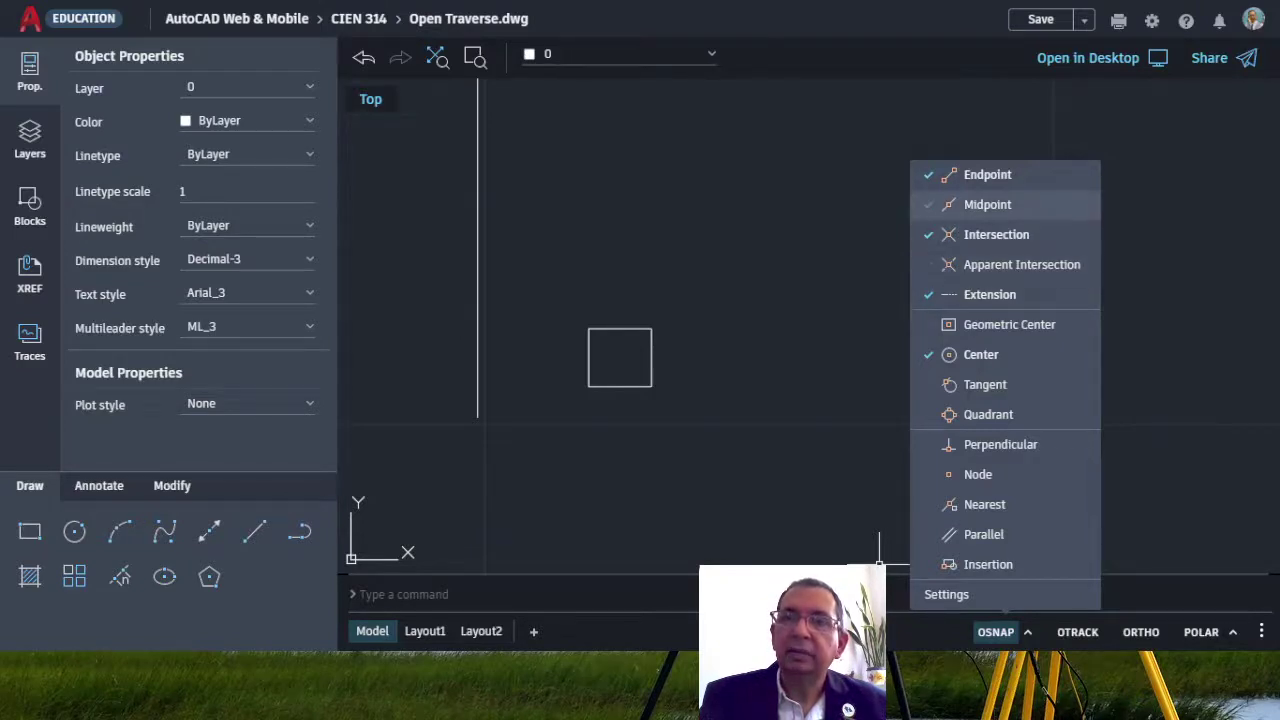
pyautogui.click(928, 205)
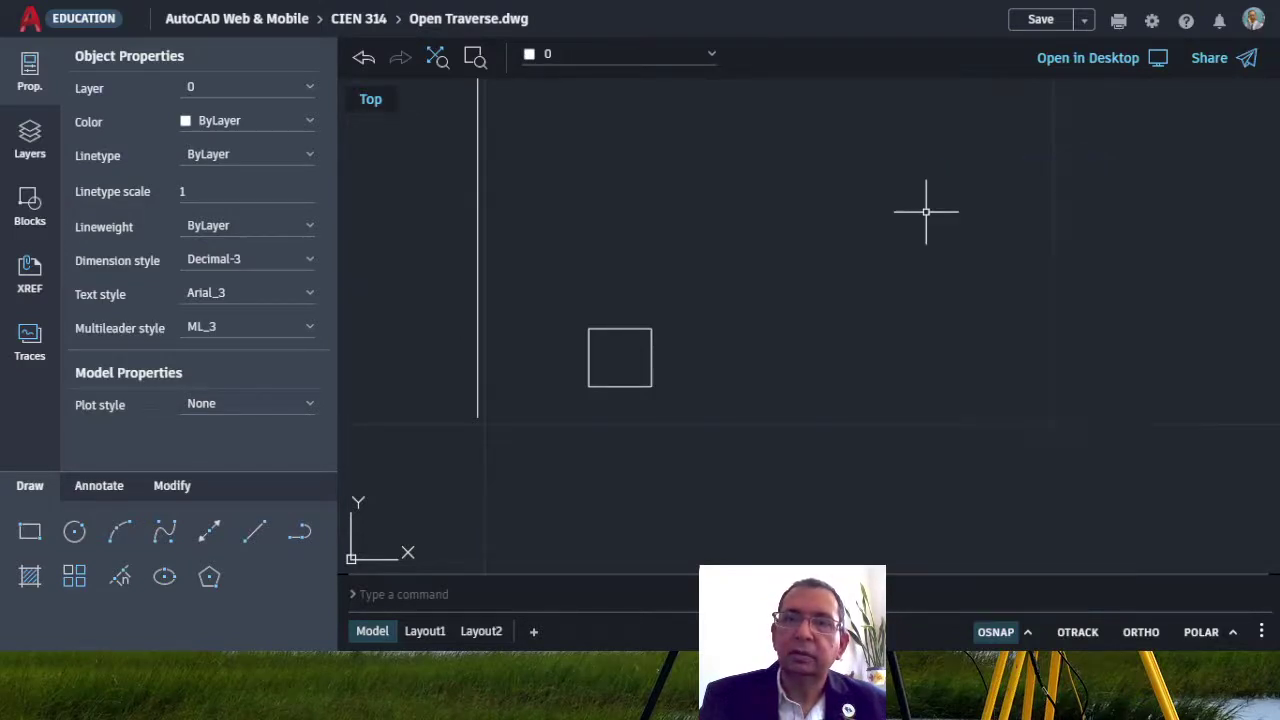
pyautogui.click(994, 640)
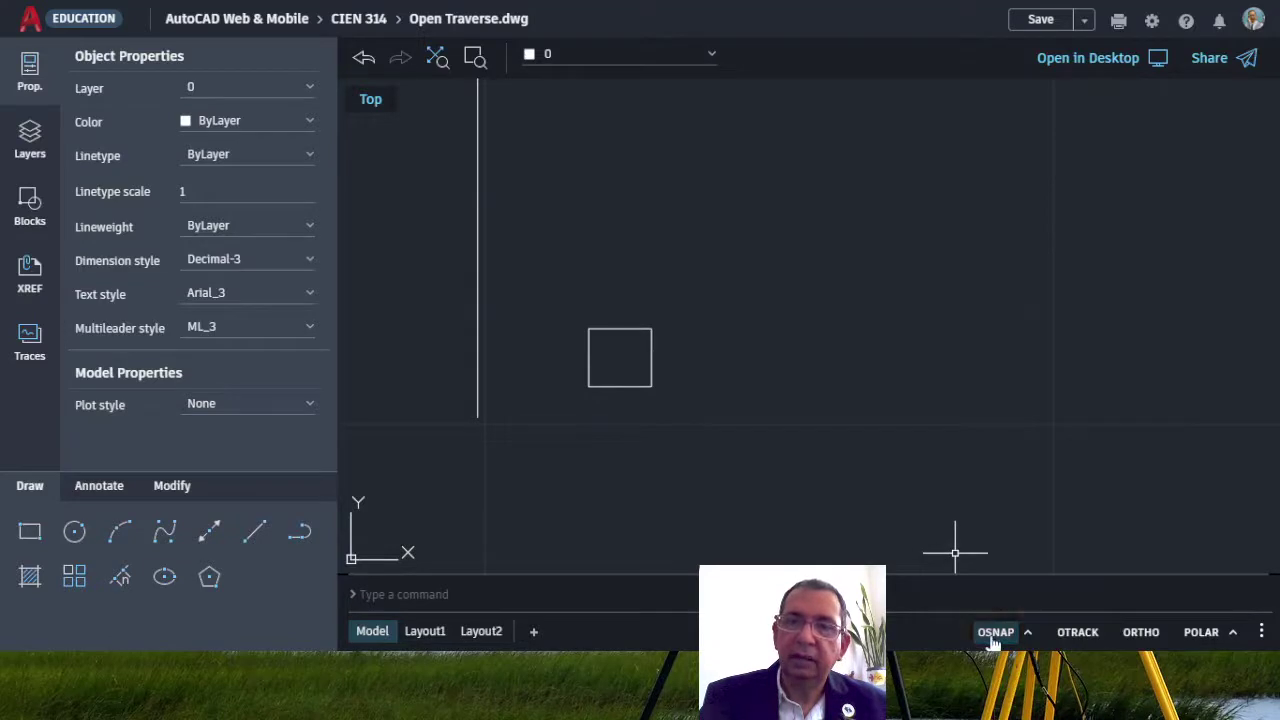
pyautogui.click(1027, 633)
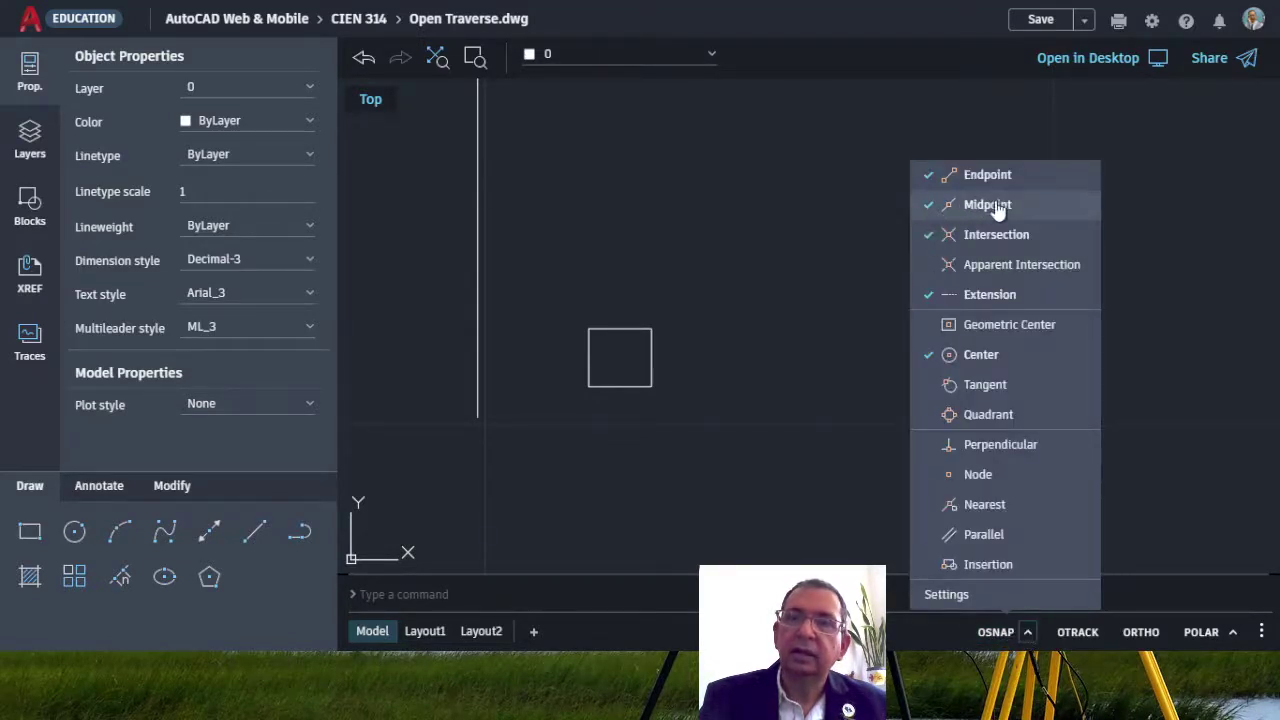
pyautogui.click(997, 634)
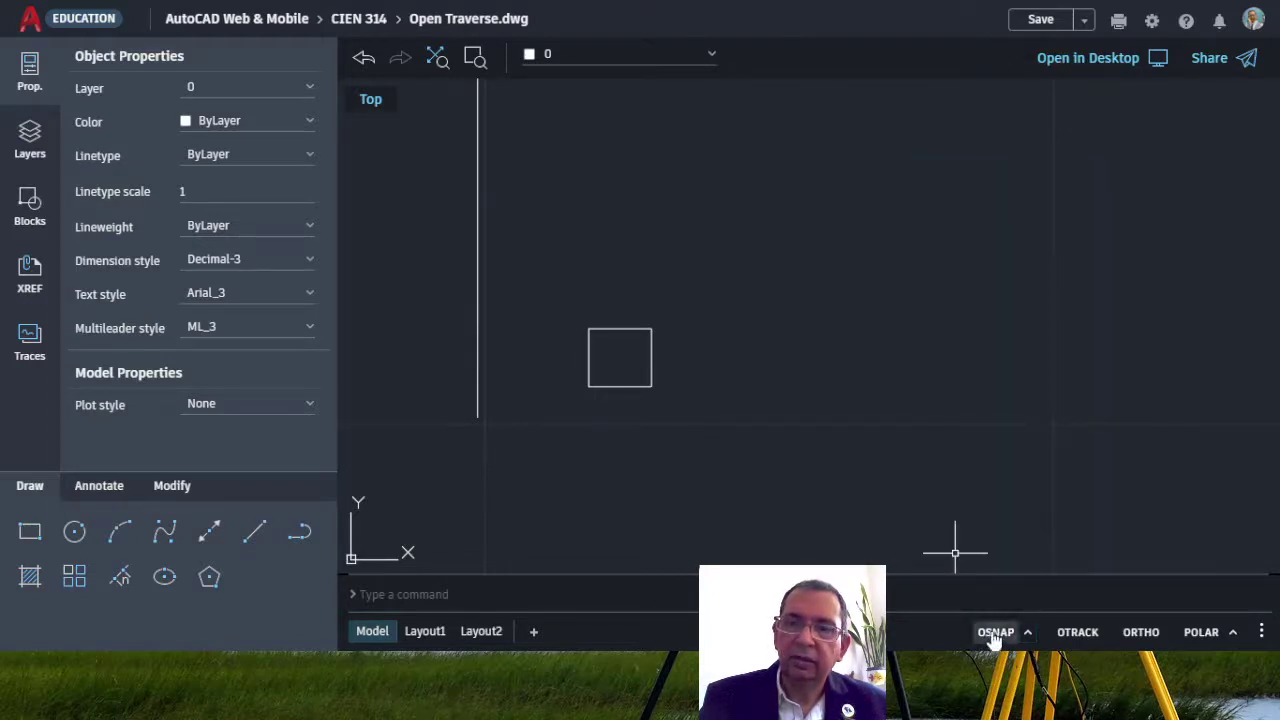
pyautogui.click(992, 634)
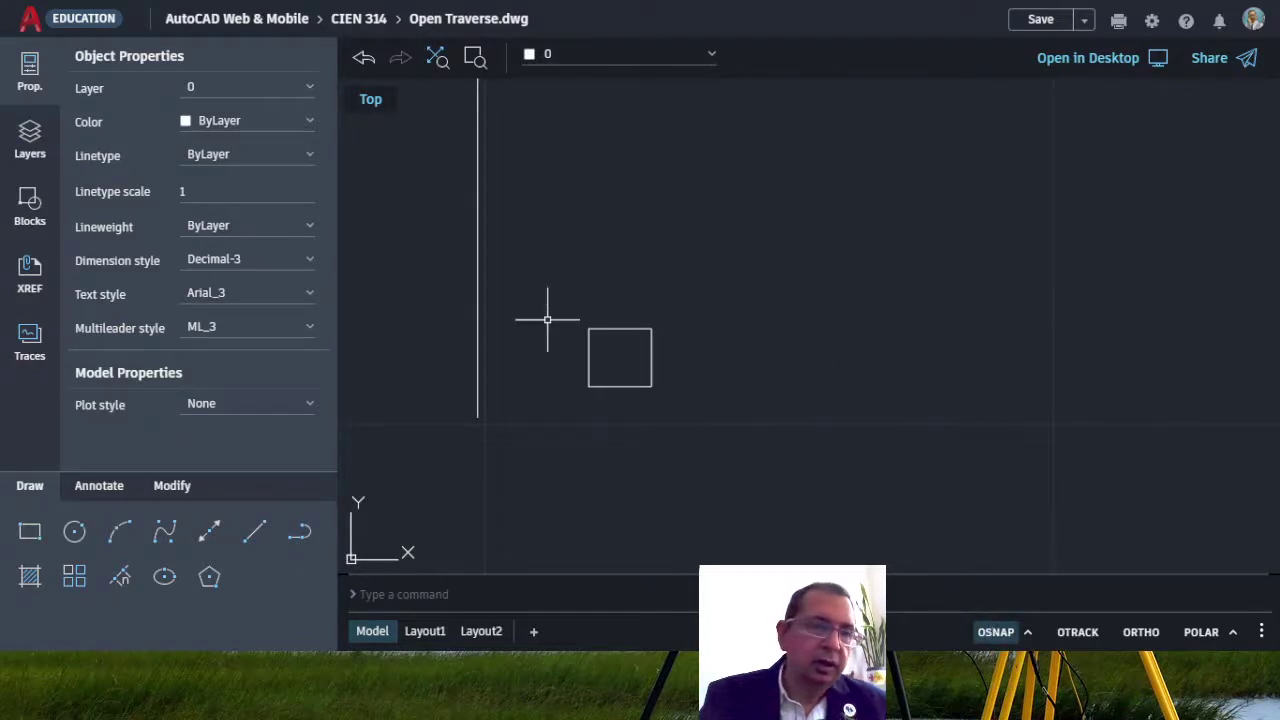
# - Draw two connected lines inside the rectangle, from its lower-left corner to the top edge's midpoint and down to its lower-right corner
pyautogui.click(252, 534)
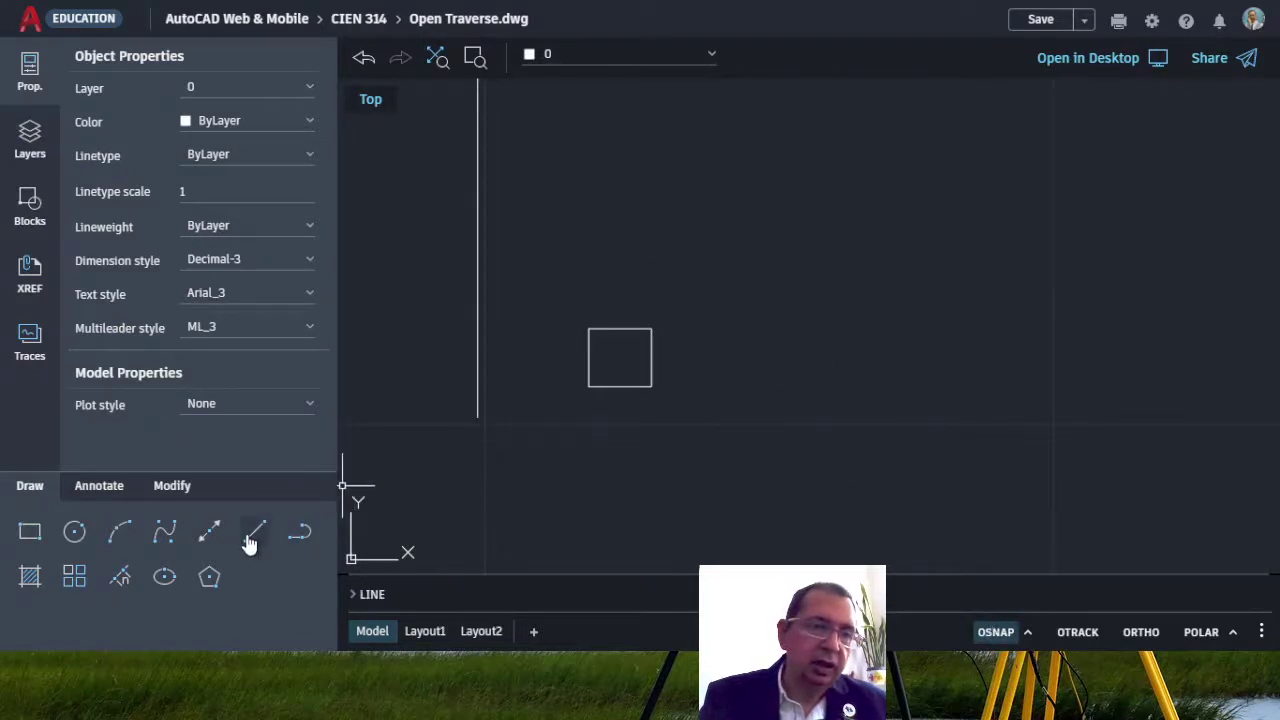
pyautogui.click(589, 386)
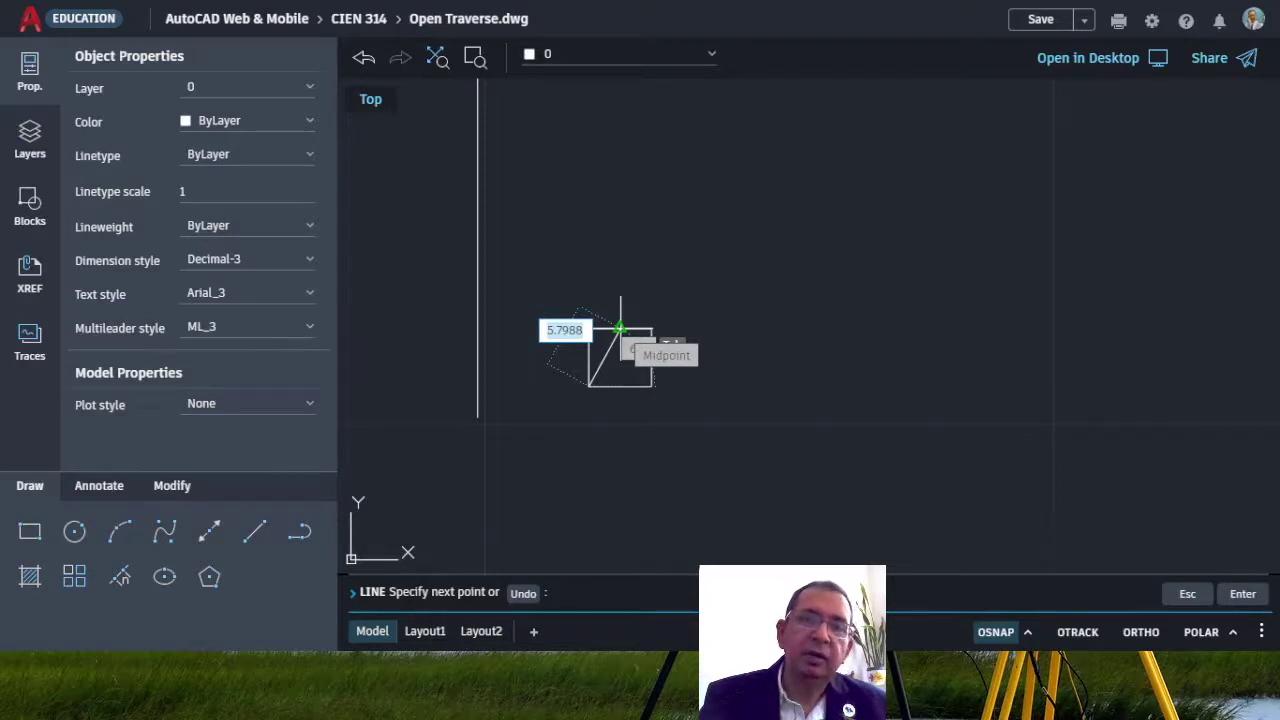
pyautogui.click(620, 328)
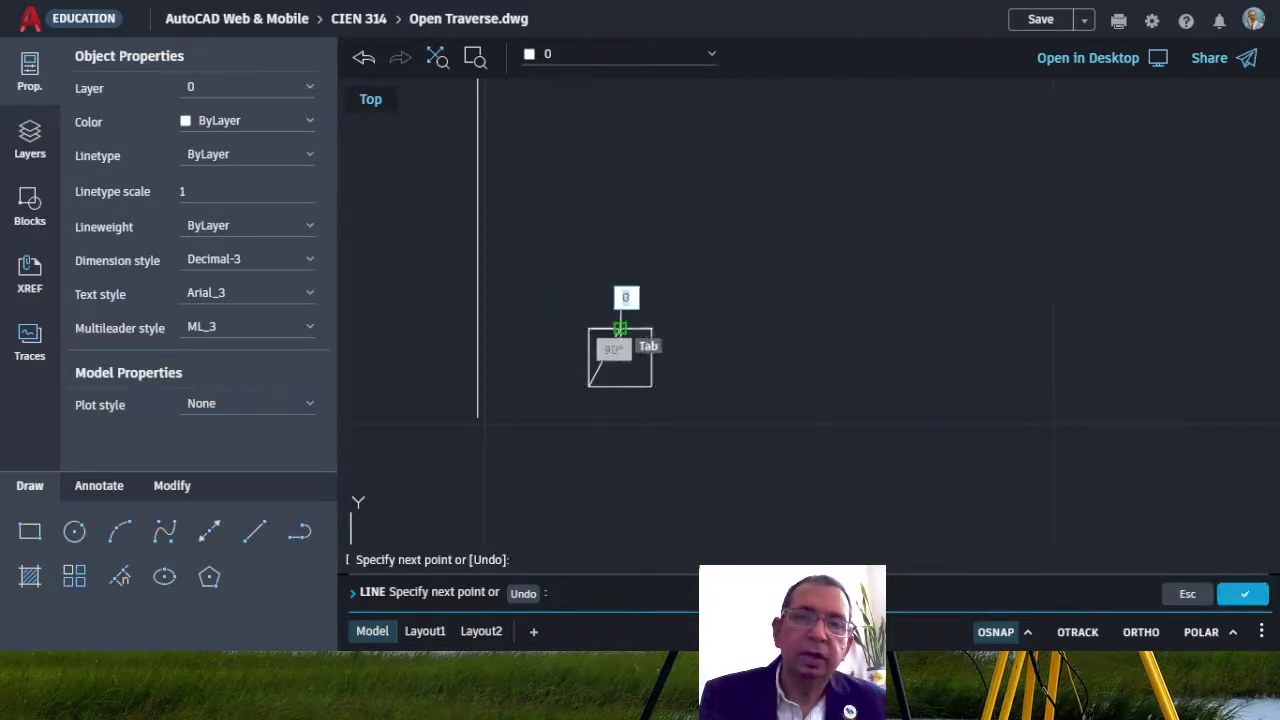
pyautogui.click(651, 385)
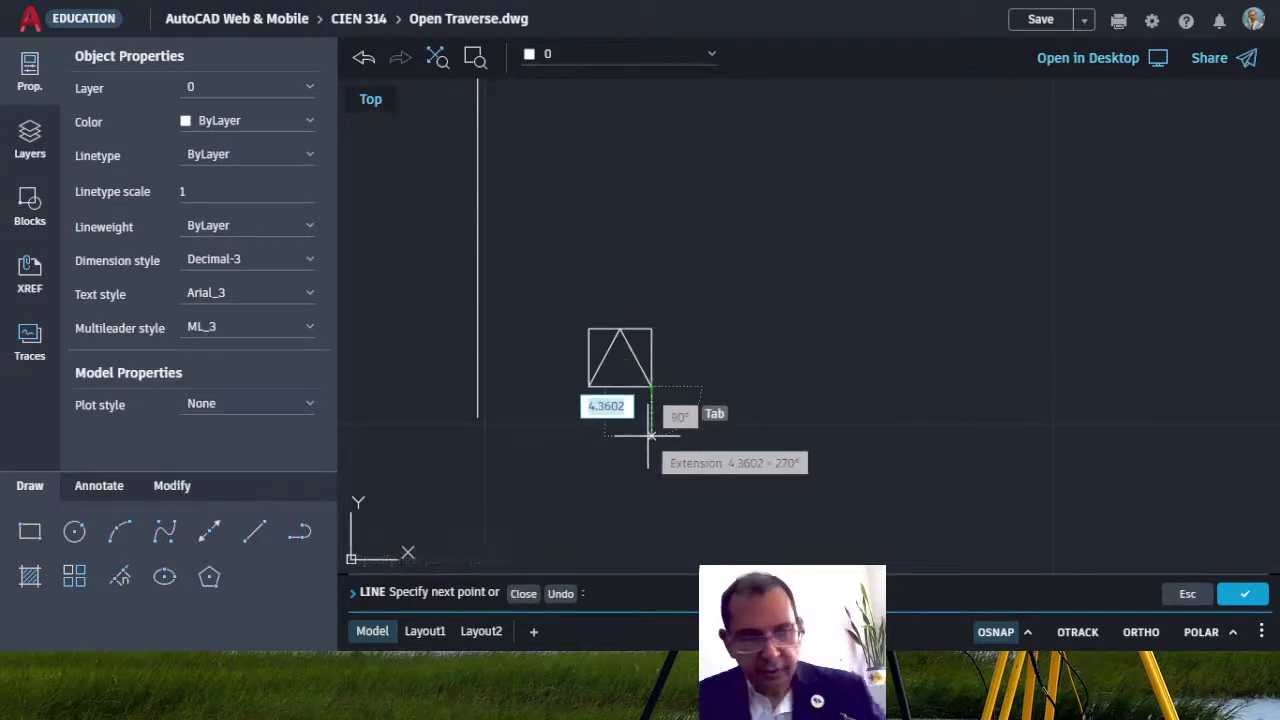
pyautogui.press('Escape')
pyautogui.press('Escape')
pyautogui.press('Escape')
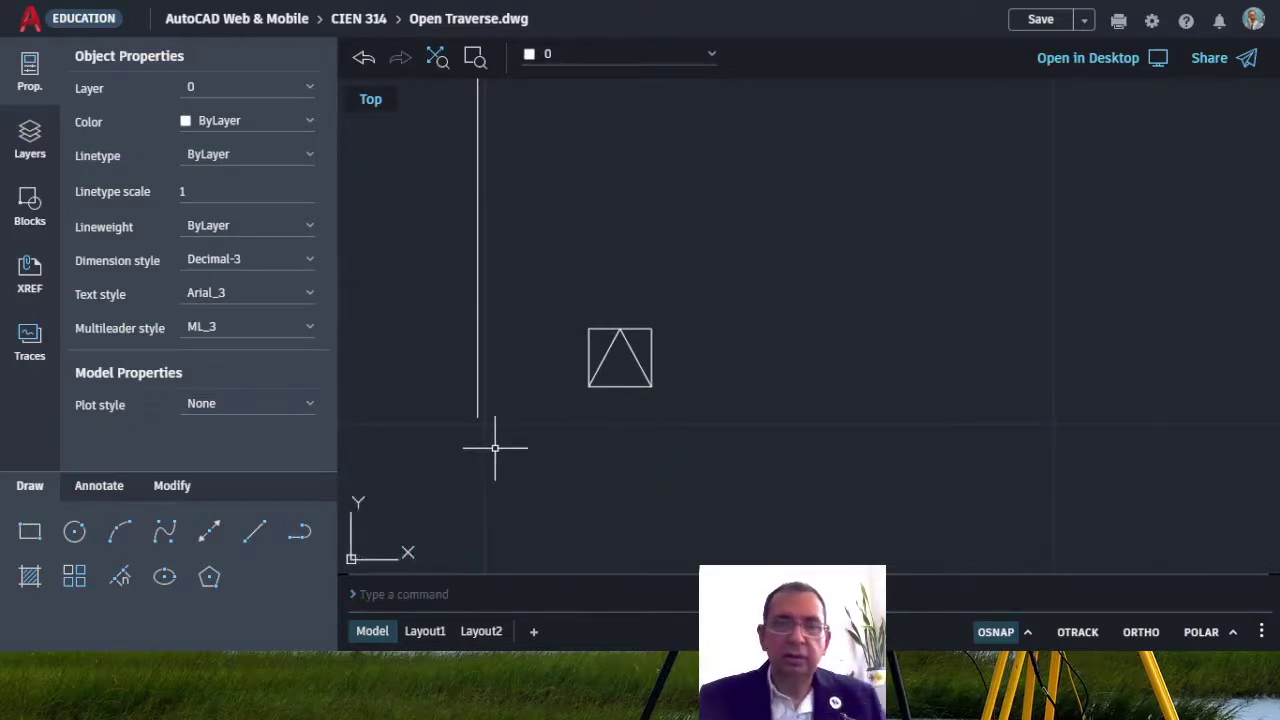
# - Trim away the rectangle's left, right and top edges outside the two slanted lines, leaving only the triangle
pyautogui.click(170, 490)
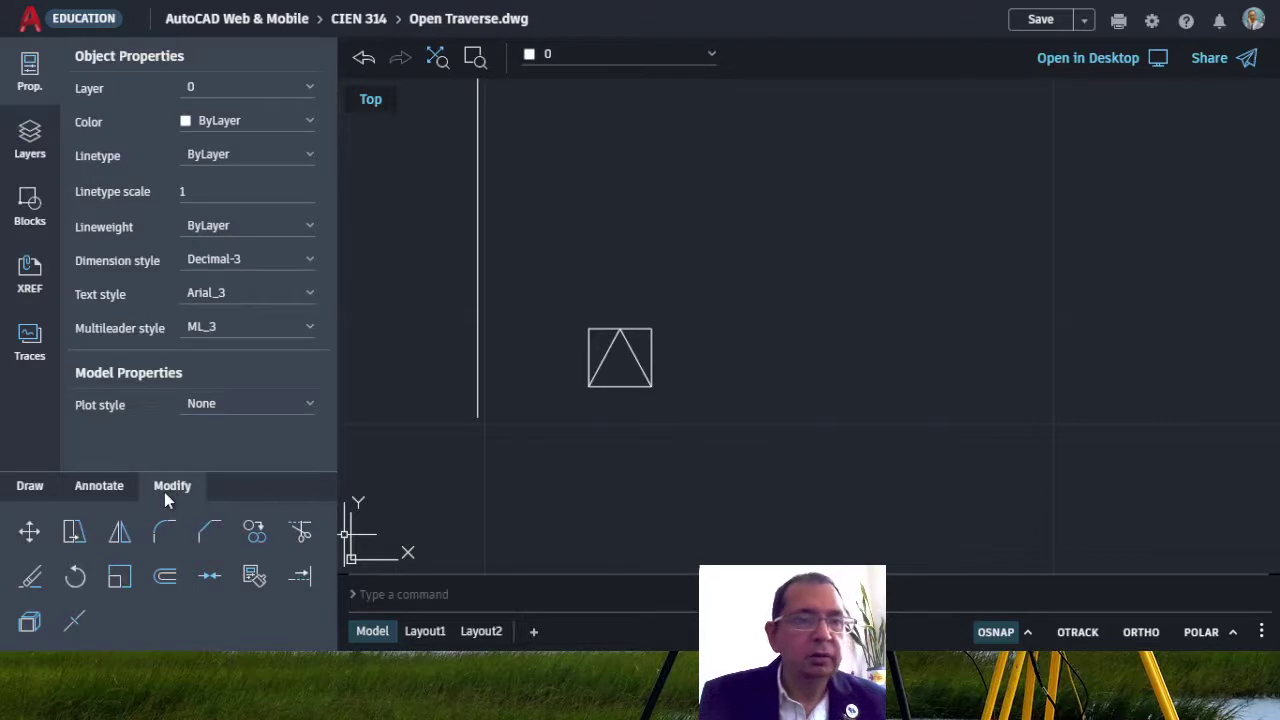
pyautogui.click(30, 577)
pyautogui.click(302, 535)
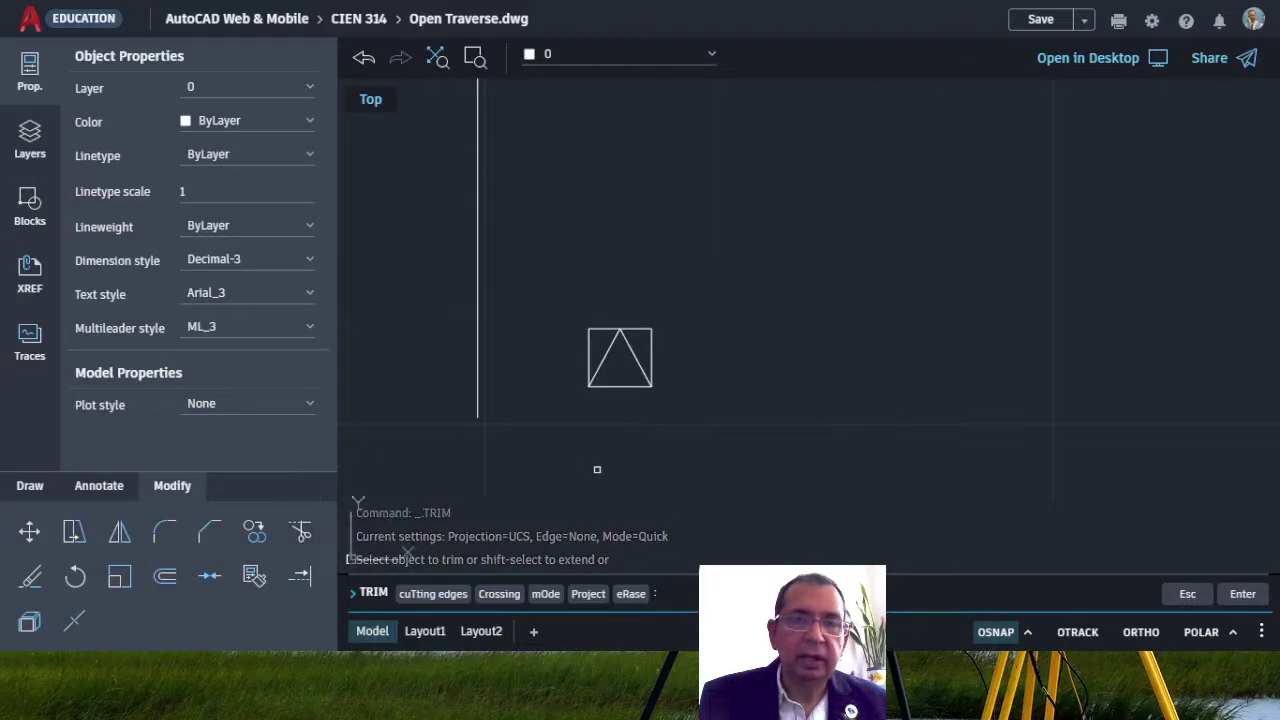
pyautogui.click(652, 347)
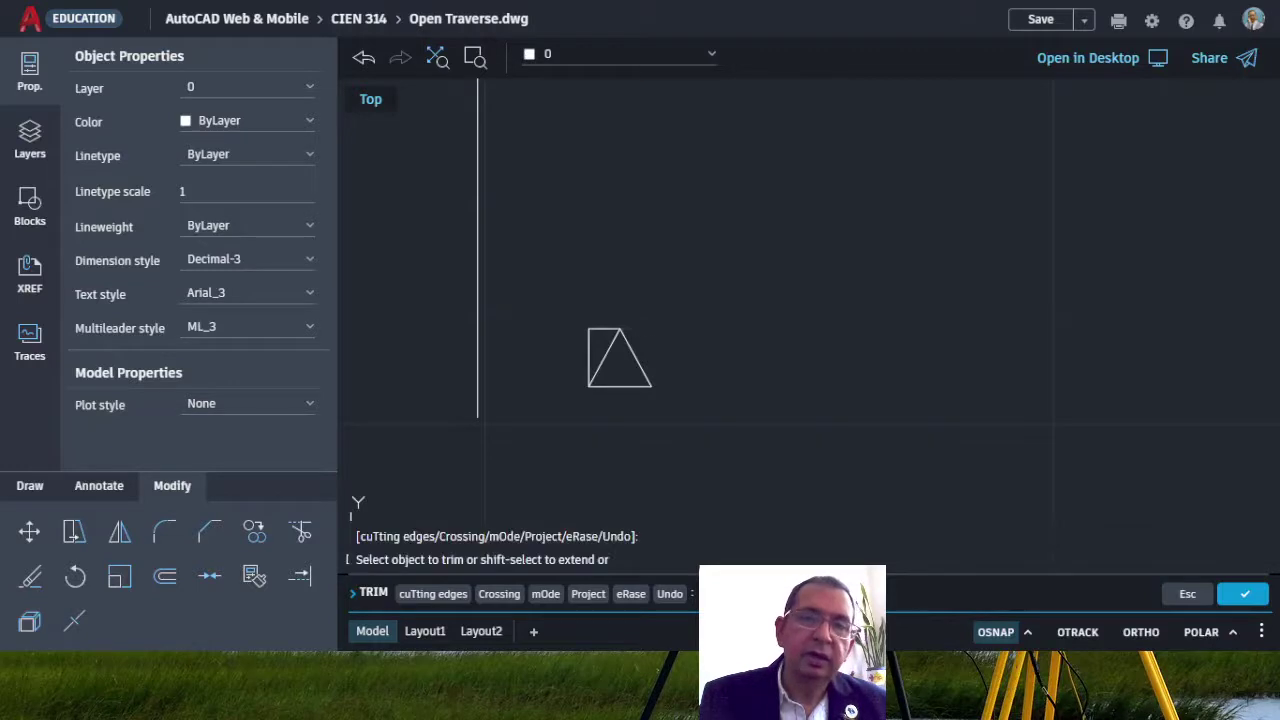
pyautogui.click(607, 327)
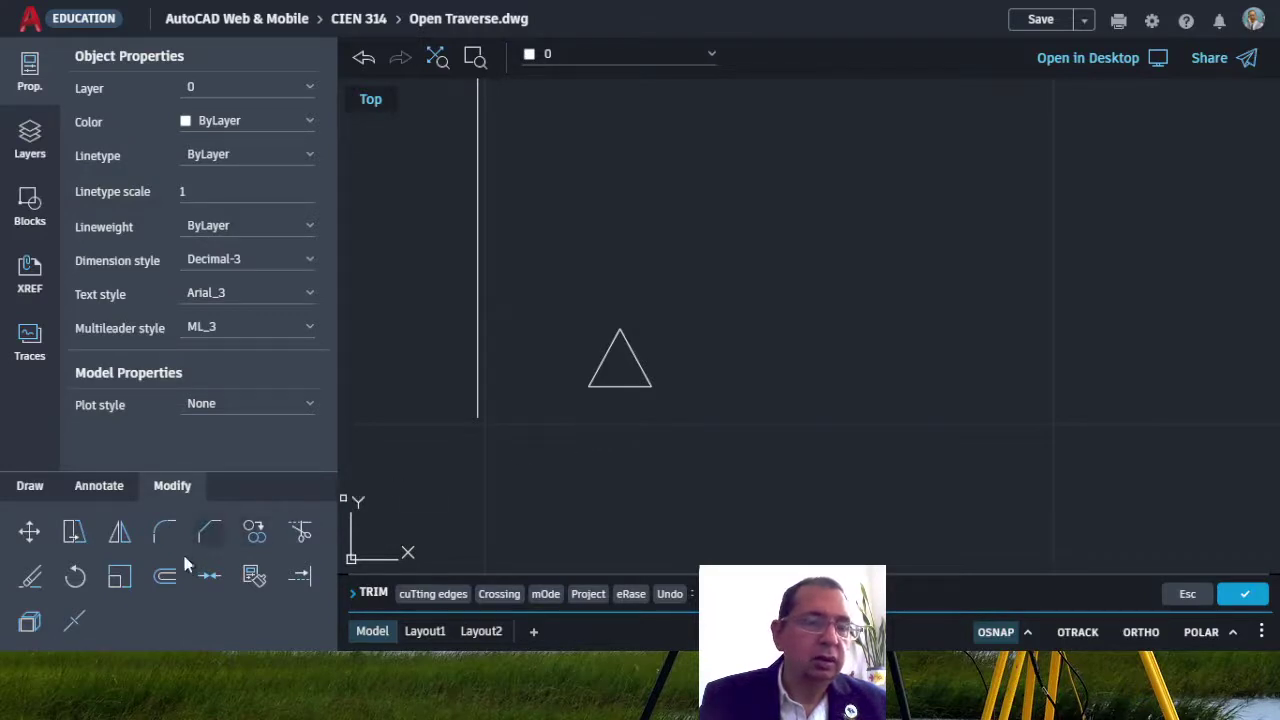
# - Draw a circle inside the triangle, centred on its vertical axis, with a radius of about 1.62 reaching the right side's midpoint
pyautogui.click(100, 490)
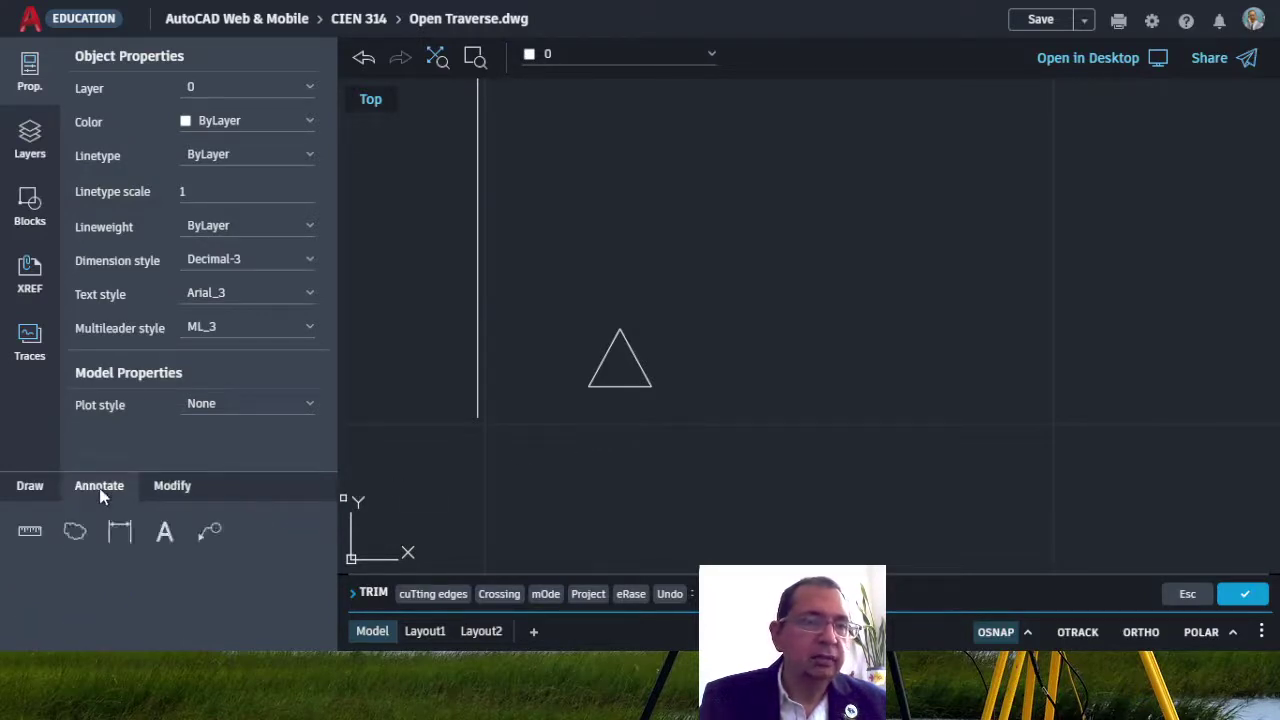
pyautogui.click(33, 487)
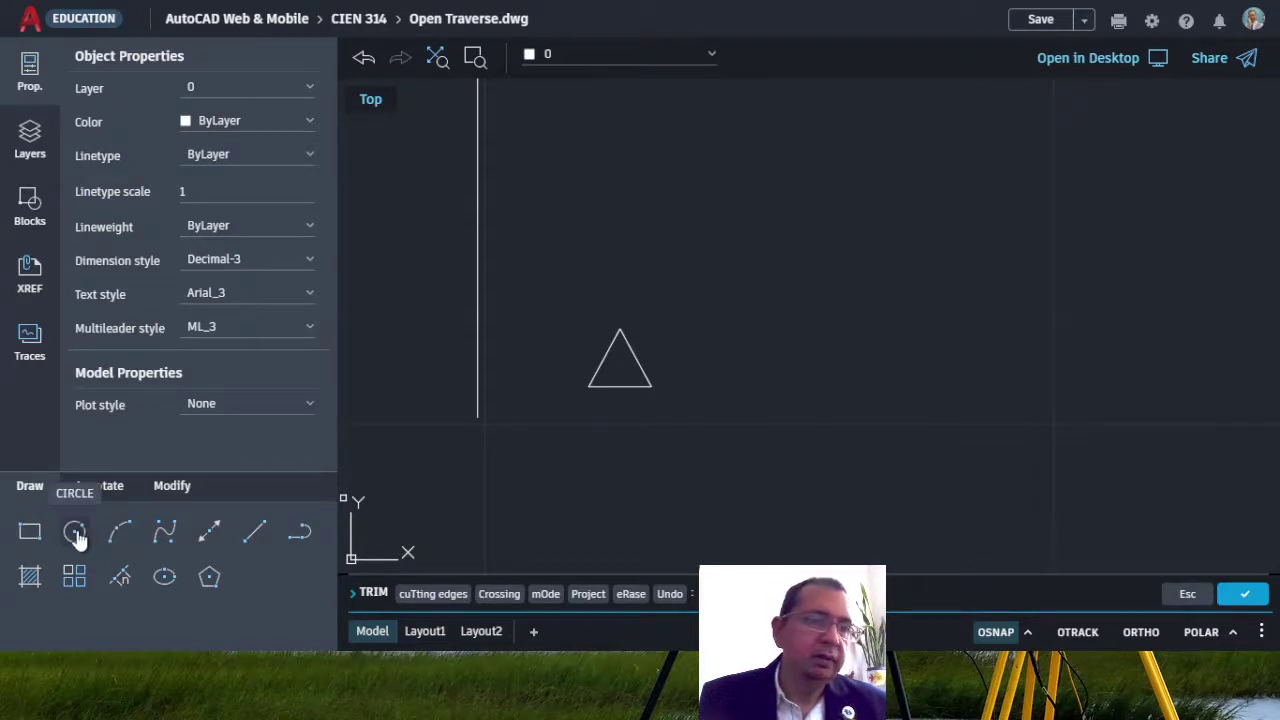
pyautogui.click(255, 534)
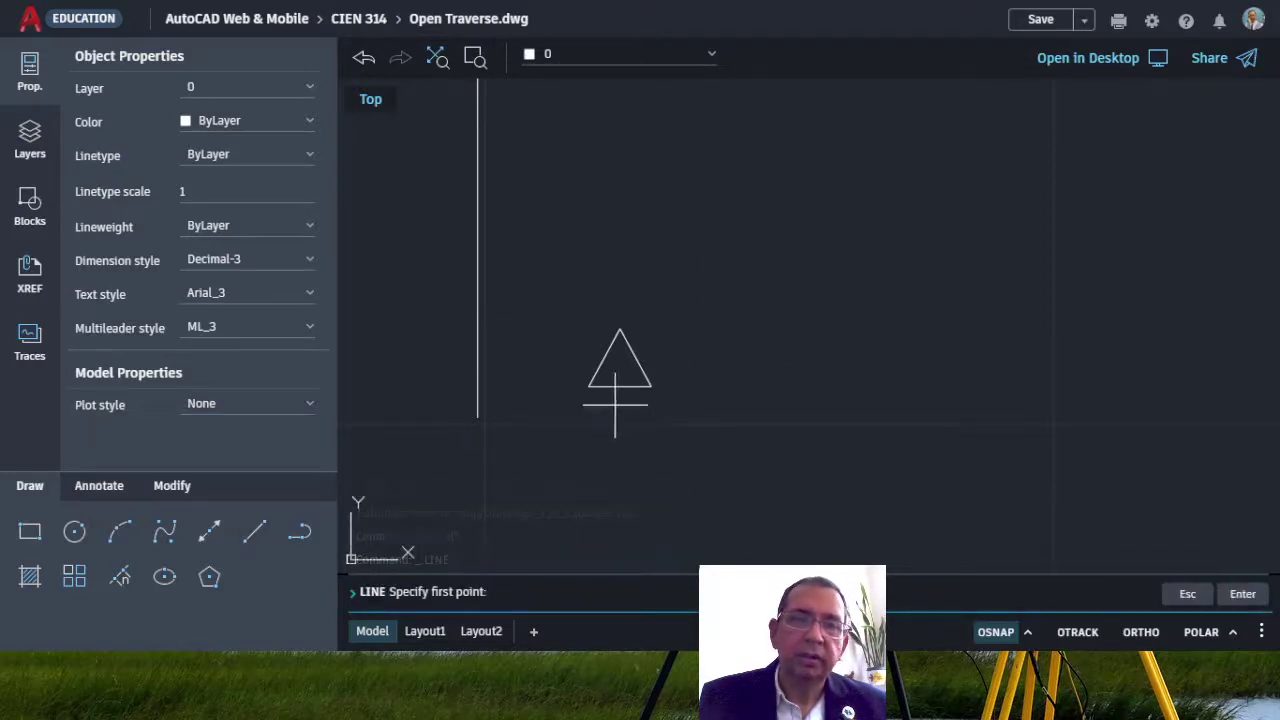
pyautogui.scroll(2, 613, 405)
pyautogui.scroll(3, 613, 405)
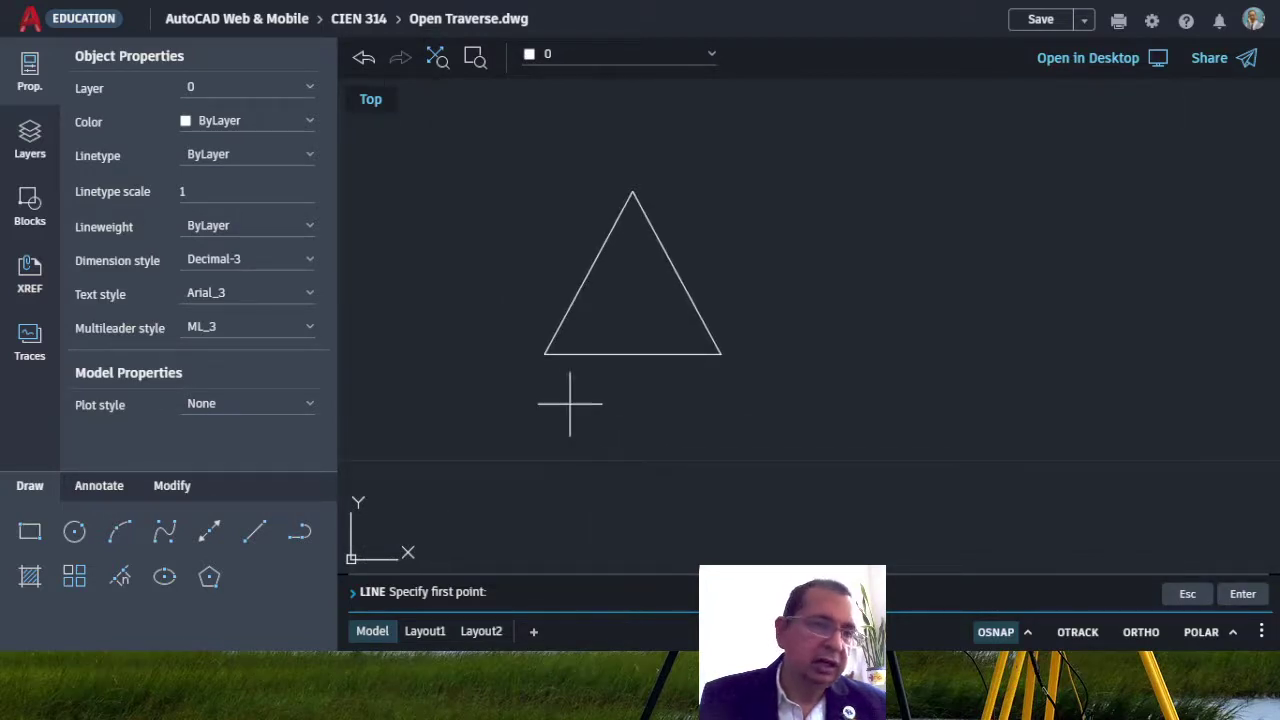
pyautogui.click(80, 542)
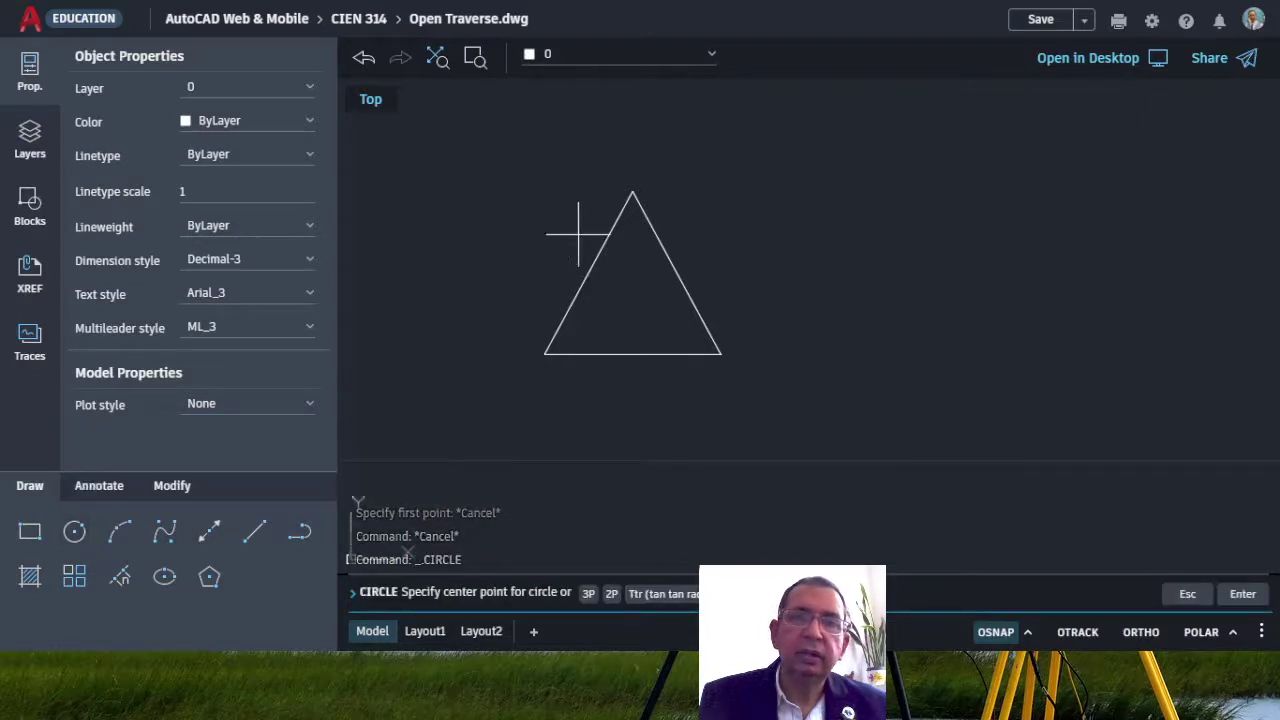
pyautogui.click(632, 298)
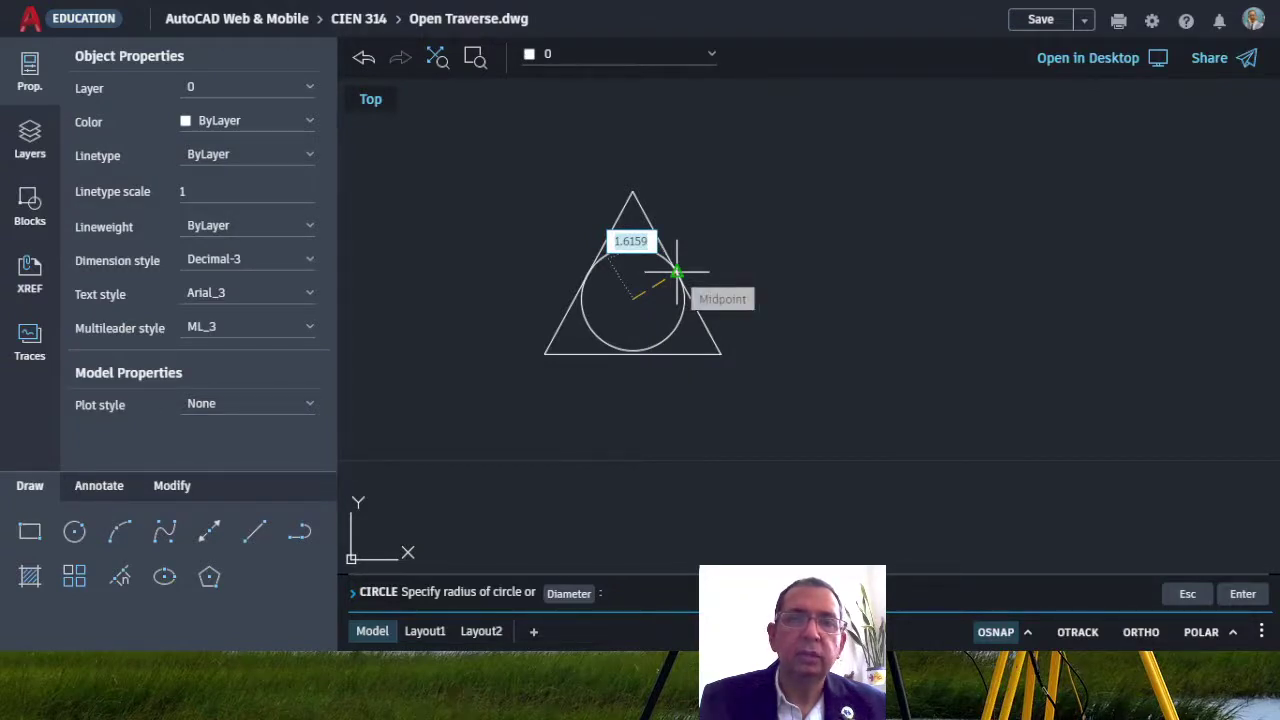
pyautogui.click(677, 271)
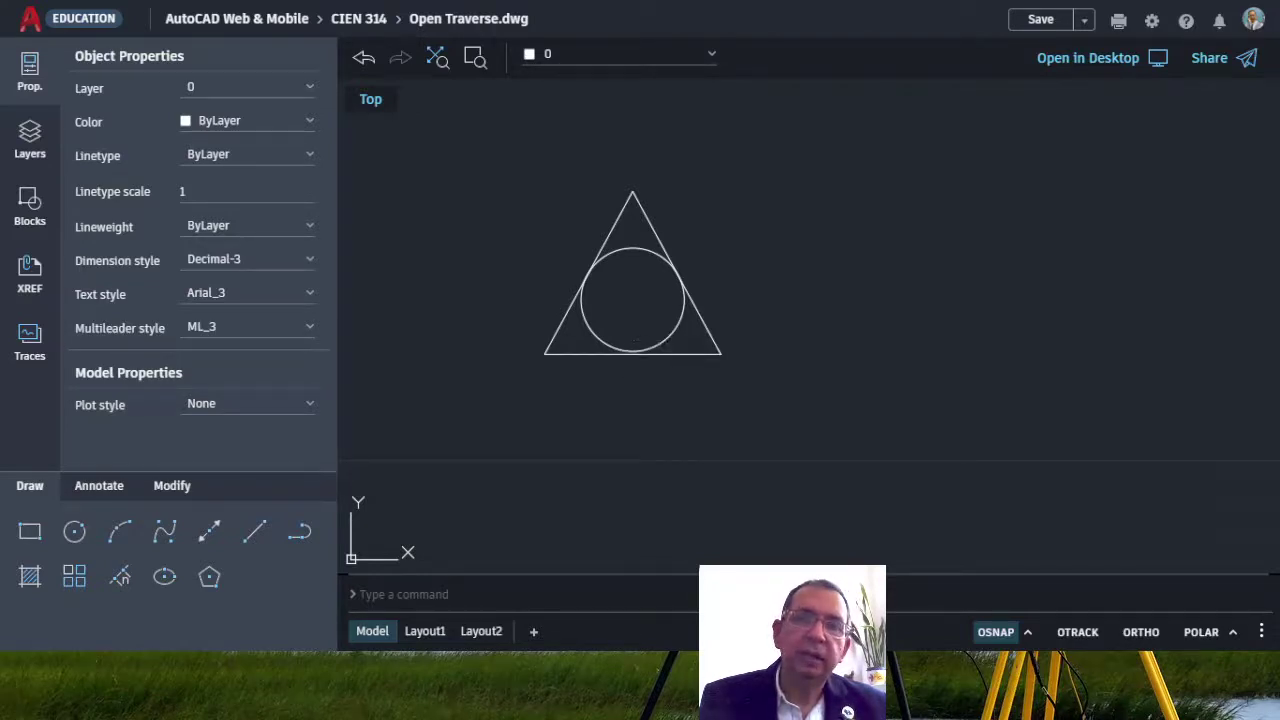
# - Move the circle by a very small distance to fine-tune its position inside the triangle
pyautogui.click(650, 349)
pyautogui.click(42, 533)
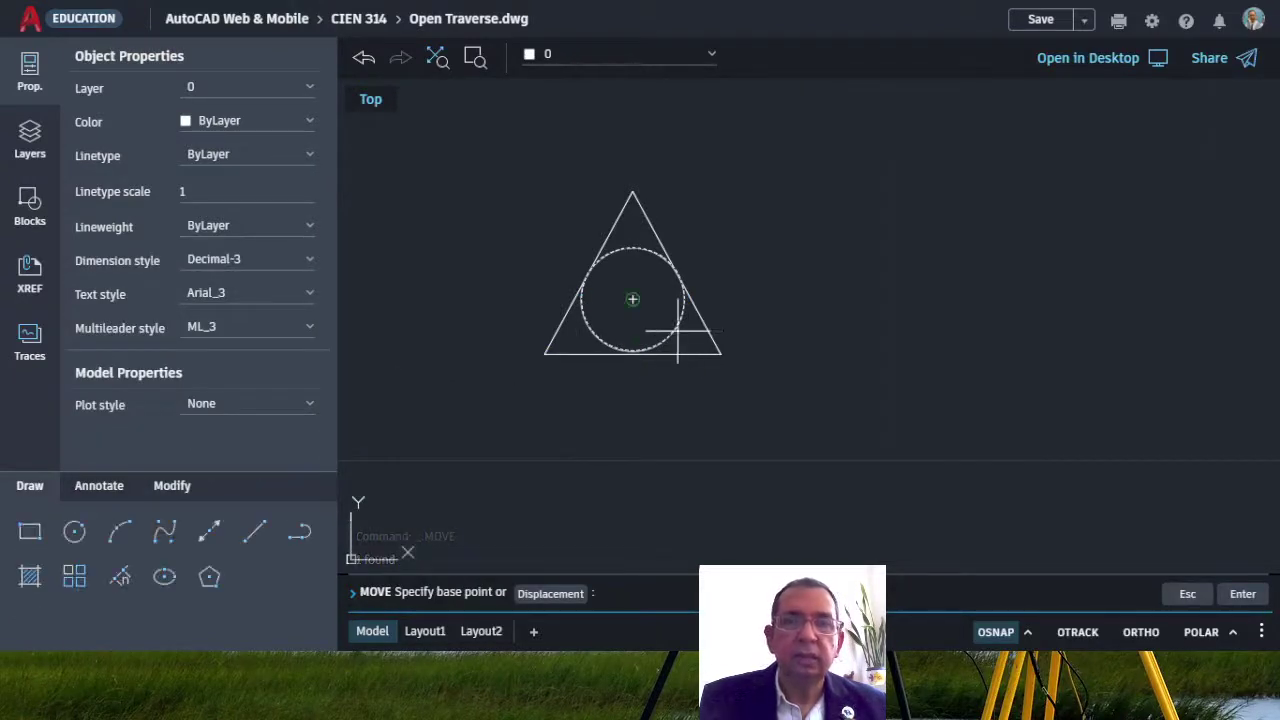
pyautogui.scroll(1, 640, 317)
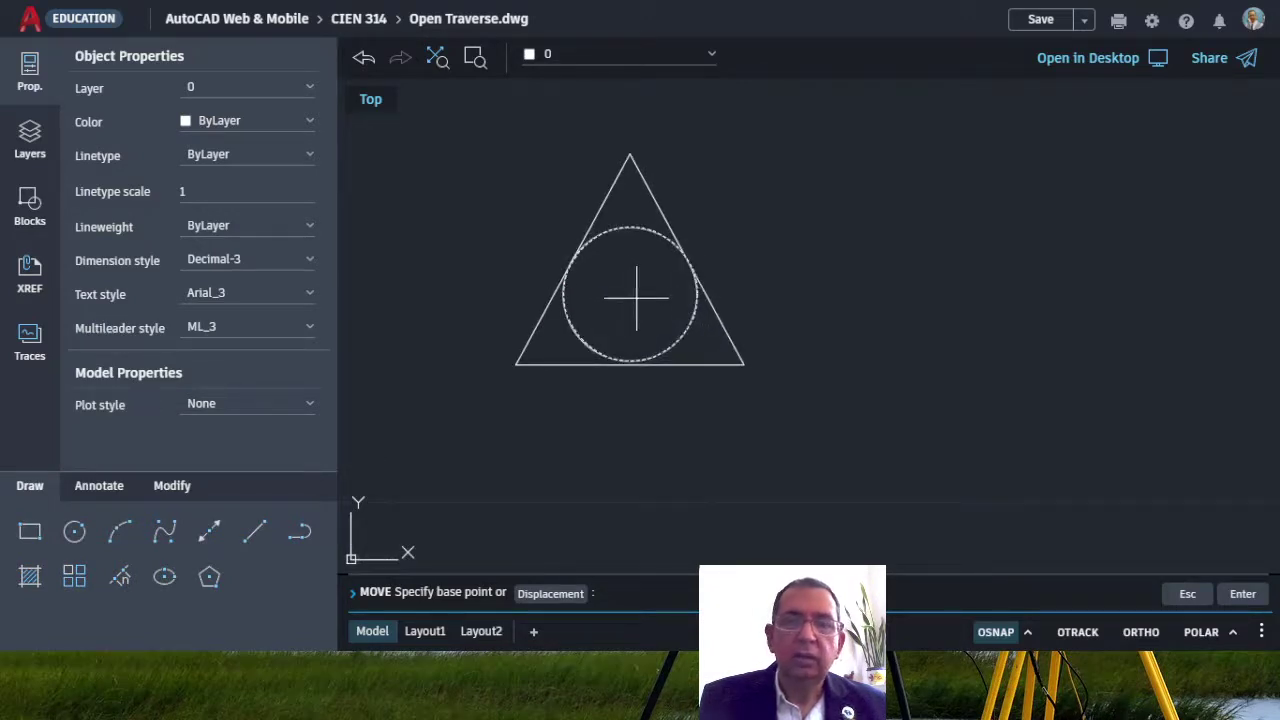
pyautogui.click(806, 270)
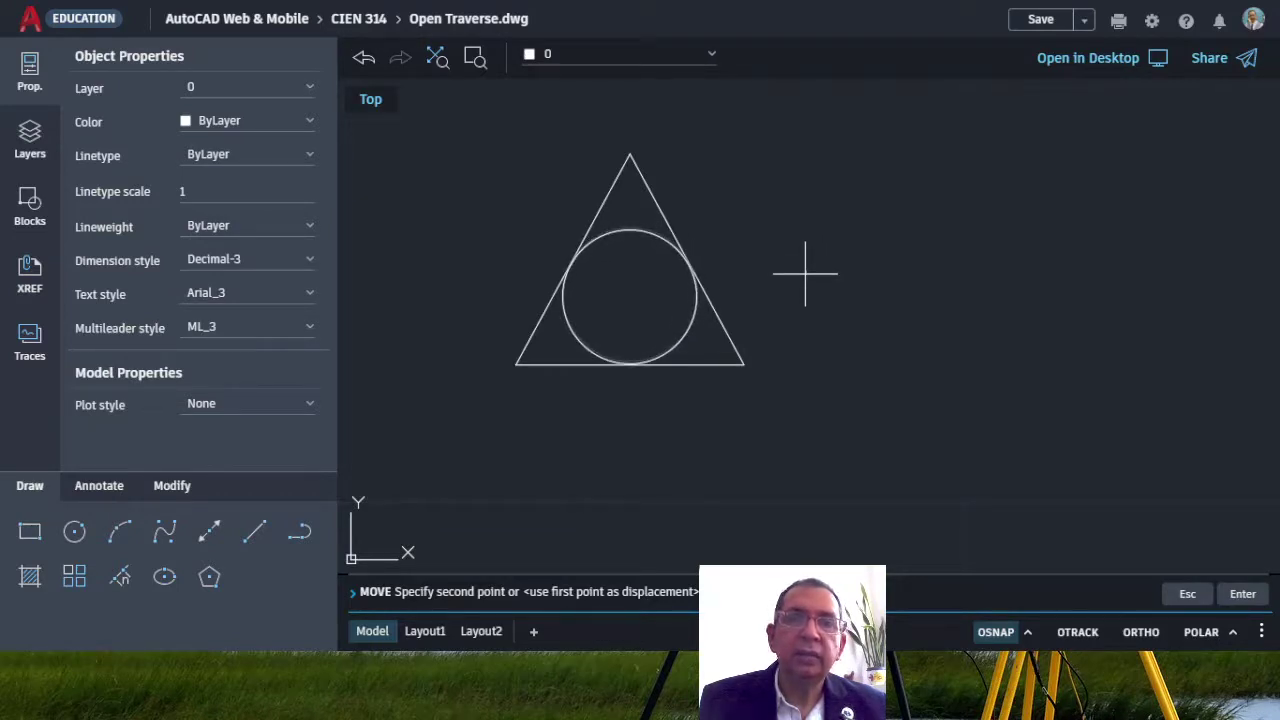
pyautogui.click(805, 272)
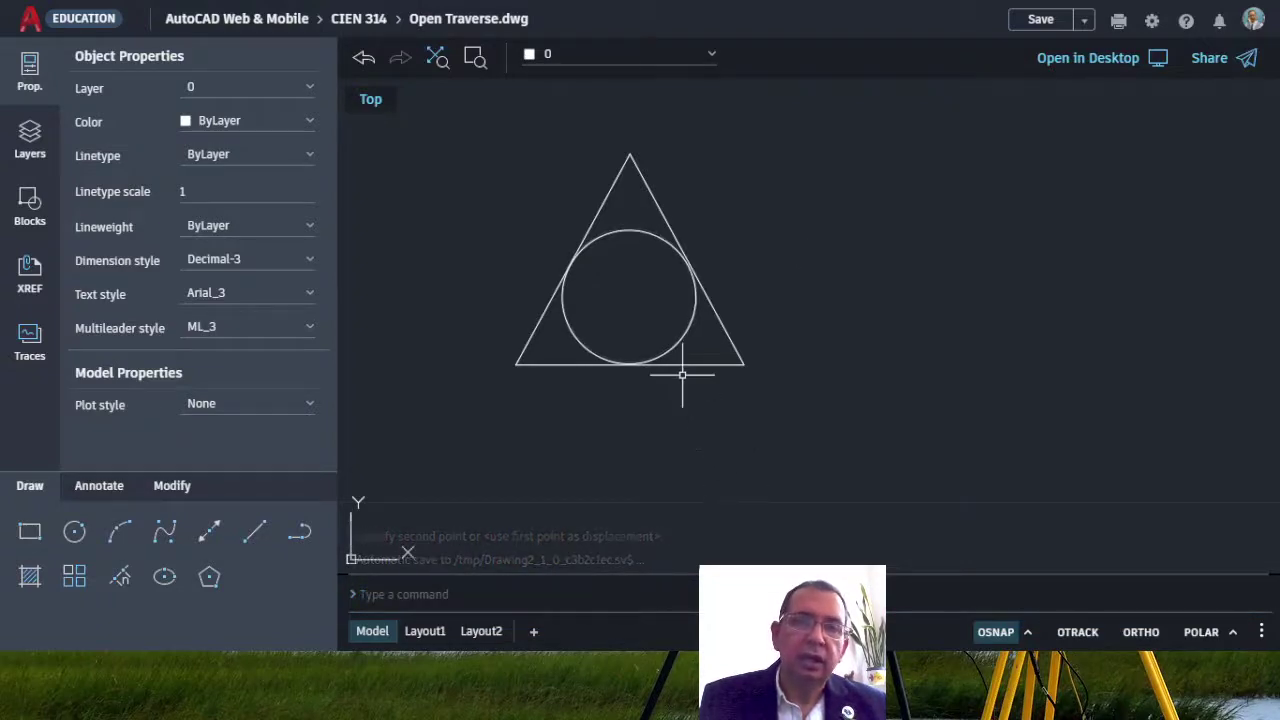
# - Shrink the circle about its centre to a radius of about 0.70 and clear the selection
pyautogui.click(685, 333)
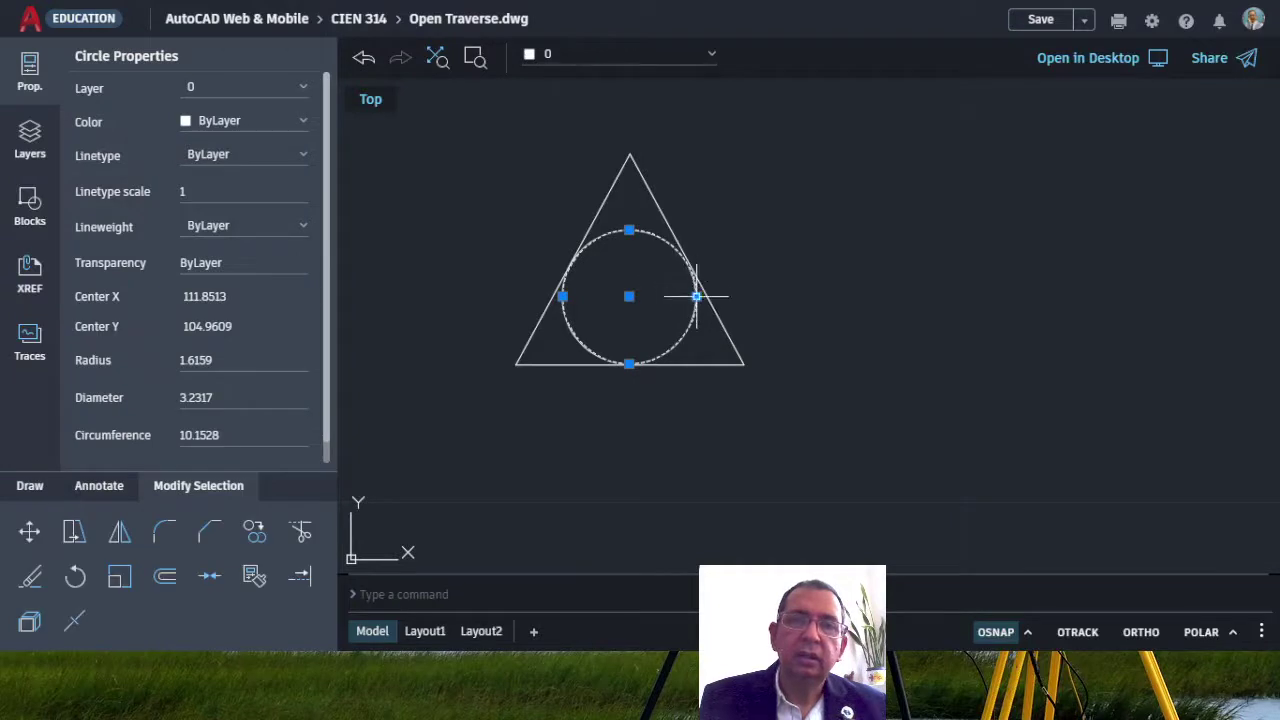
pyautogui.click(696, 296)
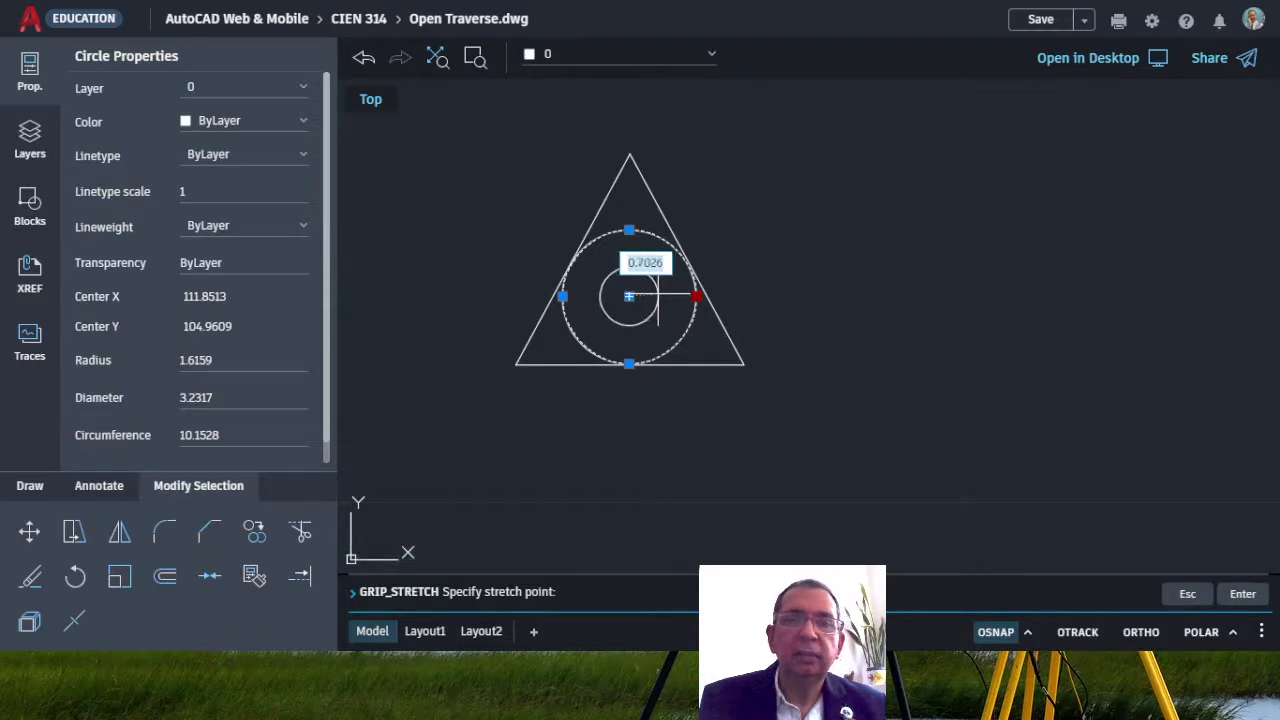
pyautogui.click(658, 296)
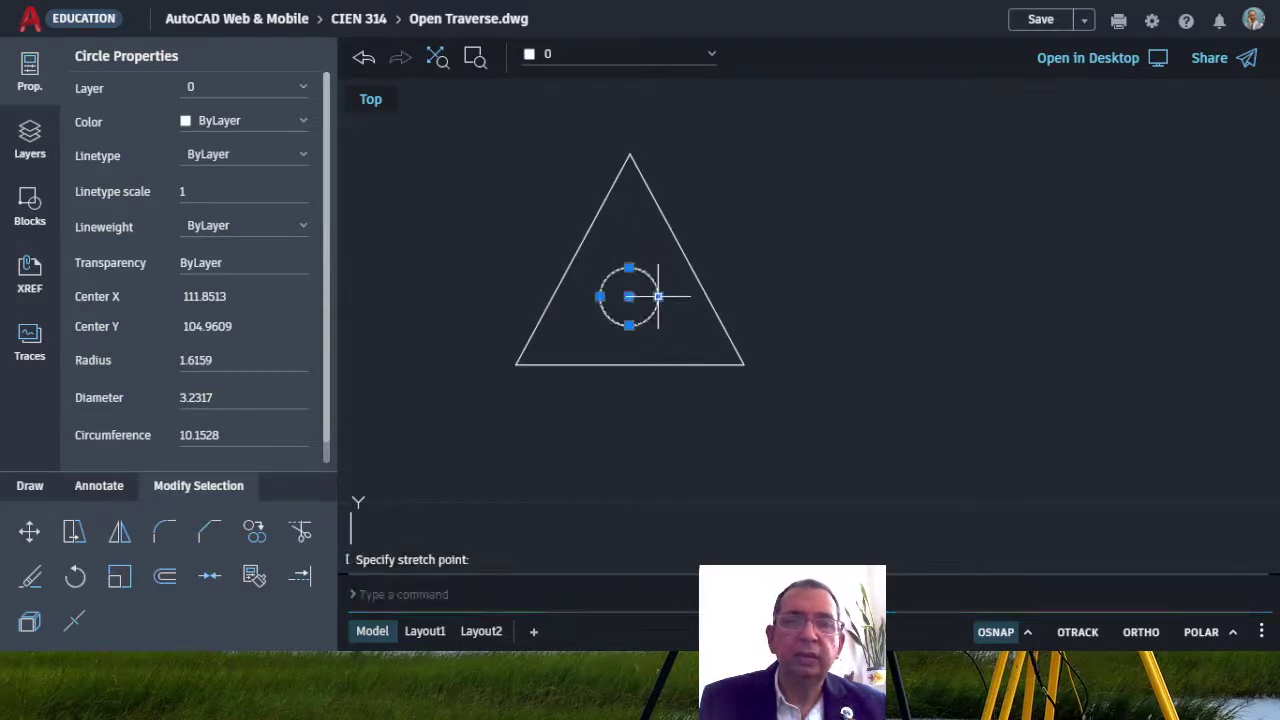
pyautogui.click(783, 240)
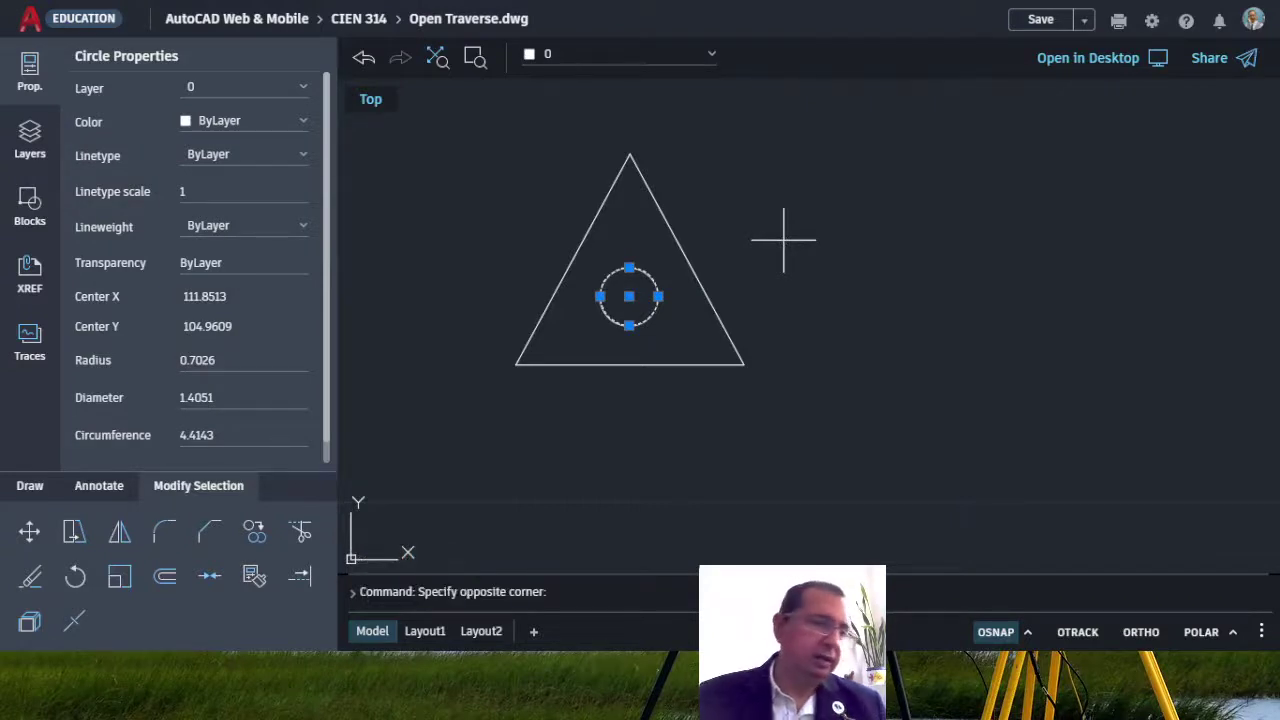
pyautogui.press('Escape')
pyautogui.press('Escape')
pyautogui.press('Escape')
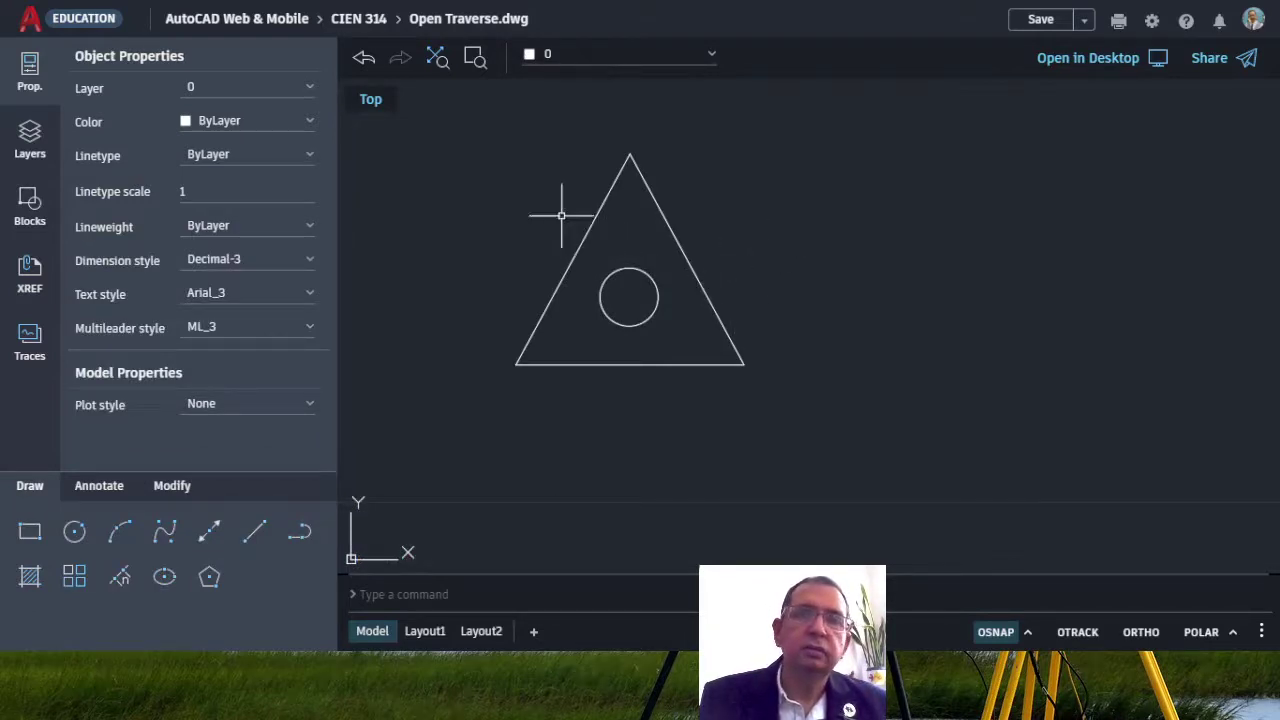
# - Move the triangle and circle together, placing the circle's centre on the lower endpoint of the north arrow shaft
pyautogui.click(466, 123)
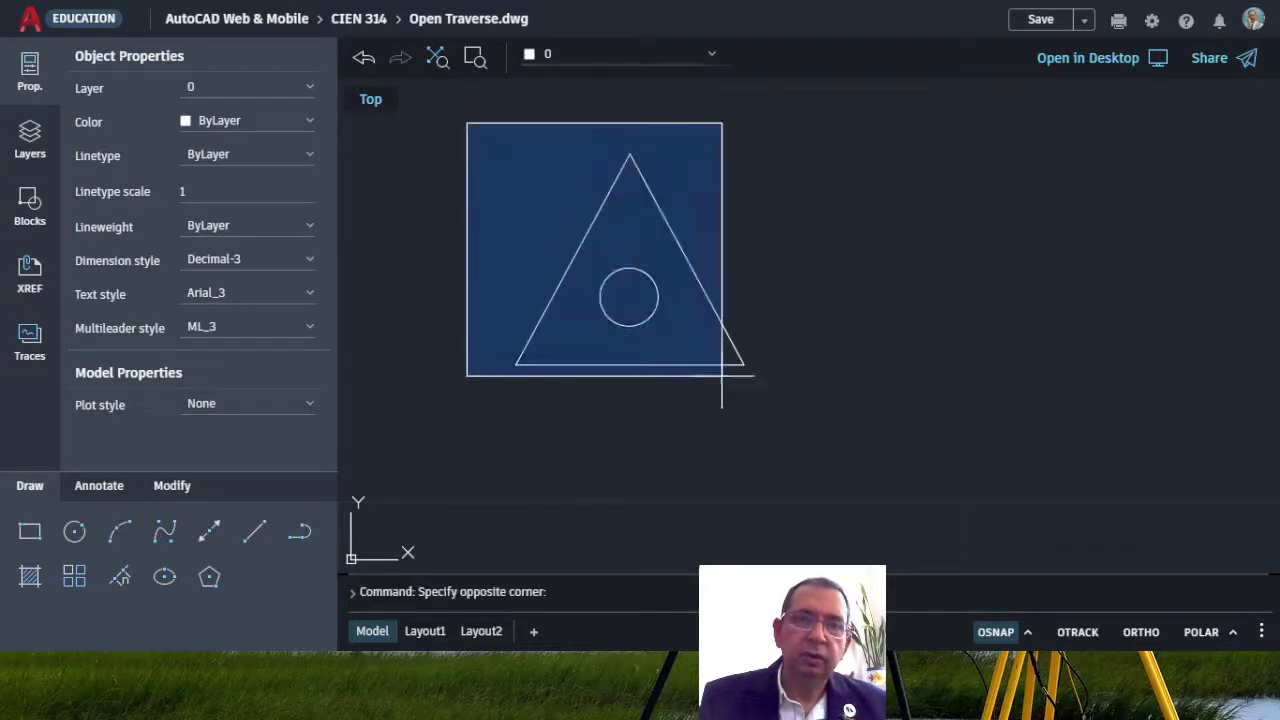
pyautogui.click(797, 398)
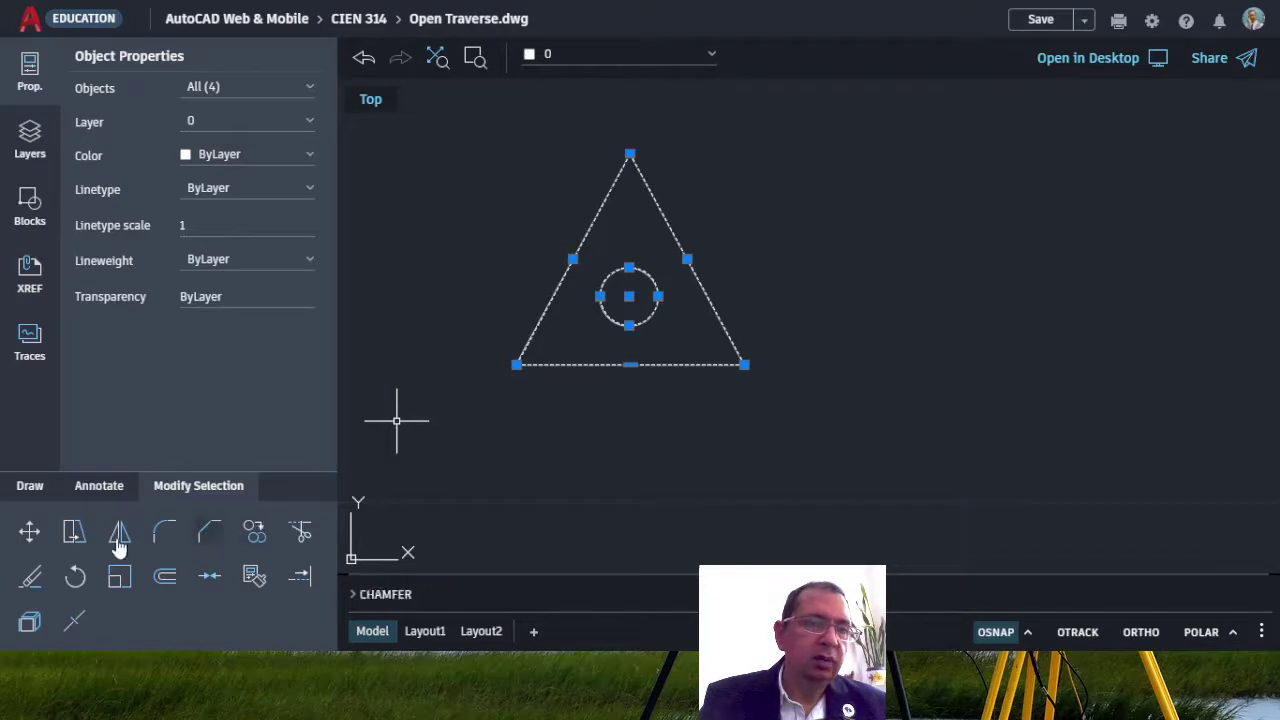
pyautogui.click(30, 533)
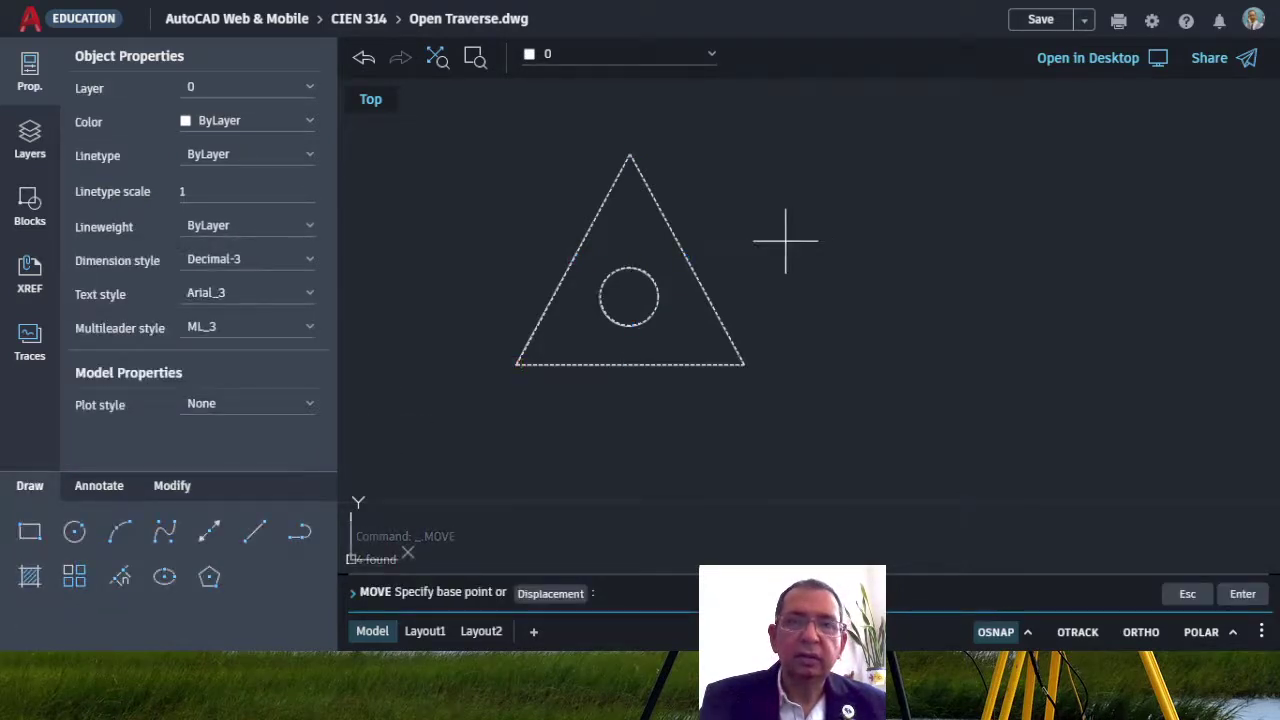
pyautogui.click(629, 296)
pyautogui.scroll(-5, 718, 273)
pyautogui.scroll(7, 702, 279)
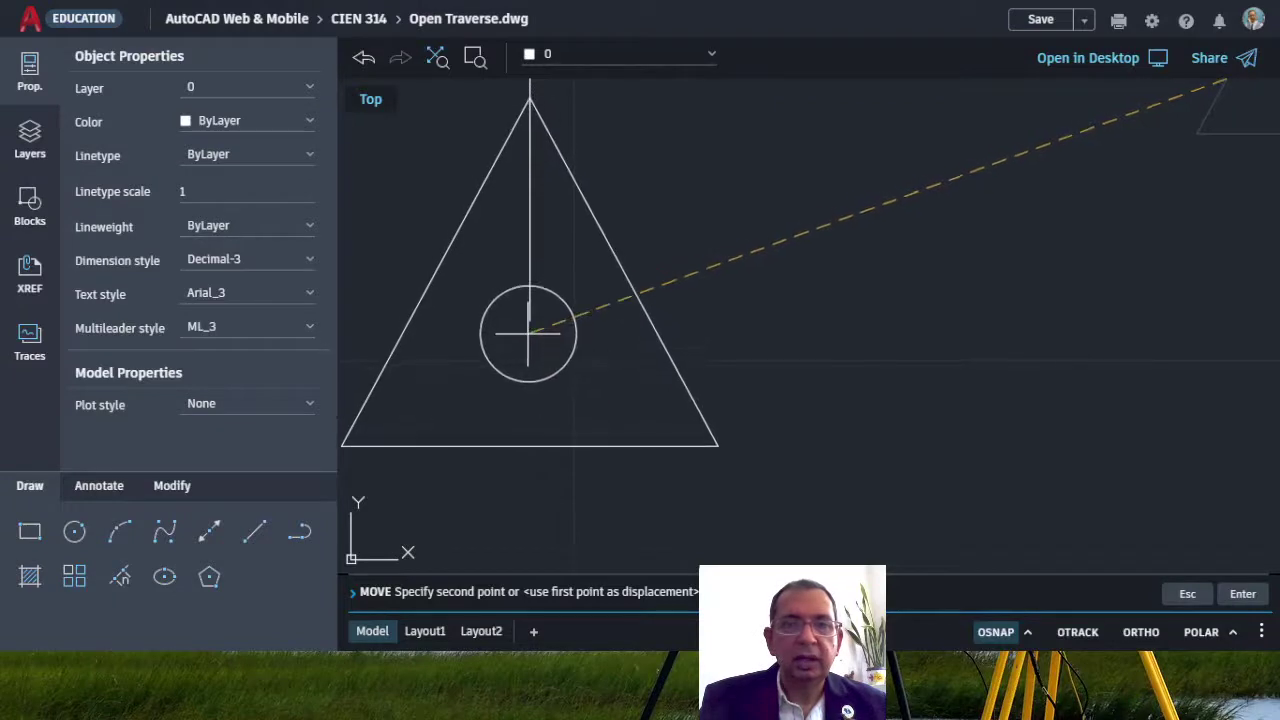
pyautogui.click(530, 319)
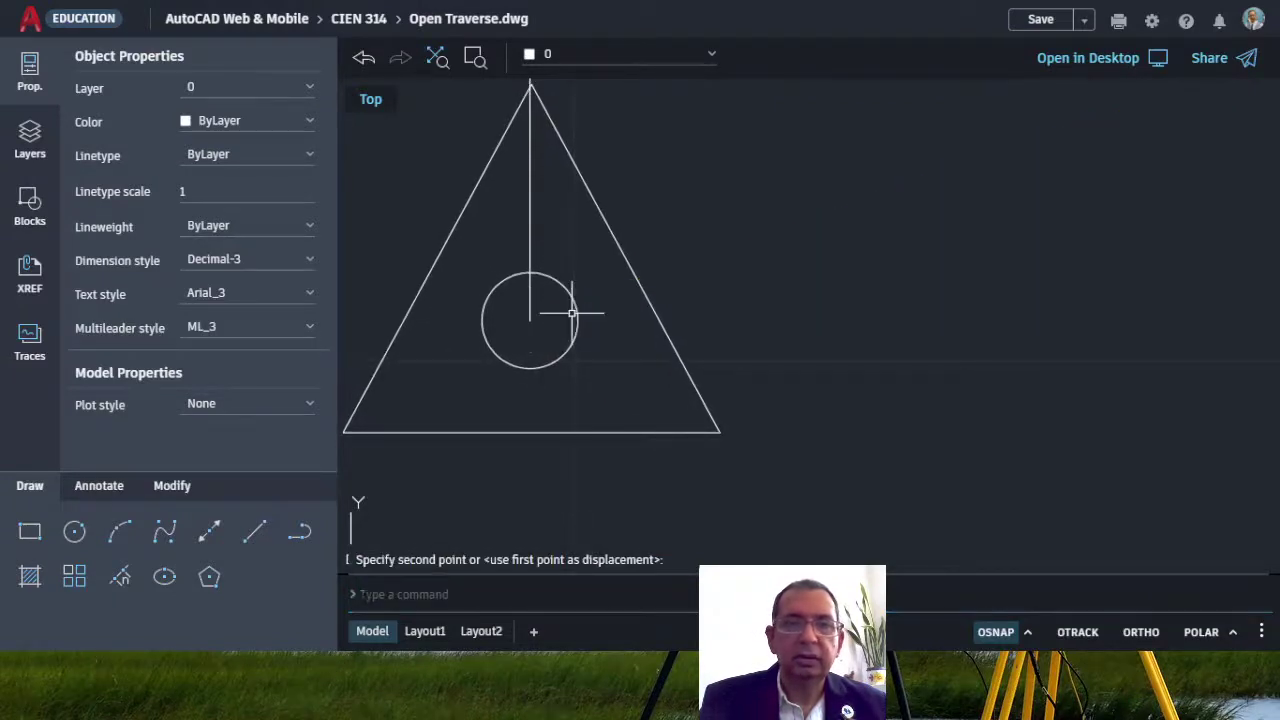
# - Examine the control point symbol's placement and size relative to the whole labelled north arrow
pyautogui.scroll(-4, 761, 342)
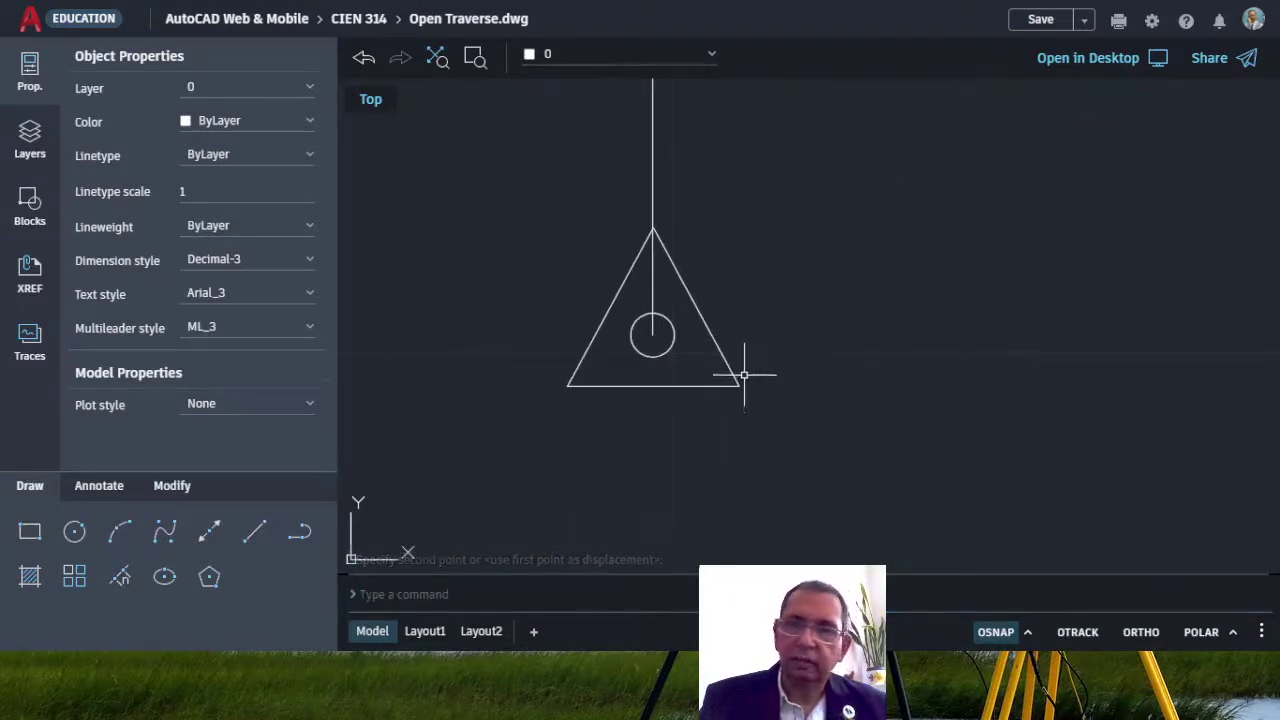
pyautogui.scroll(-3, 526, 471)
pyautogui.scroll(-3, 513, 474)
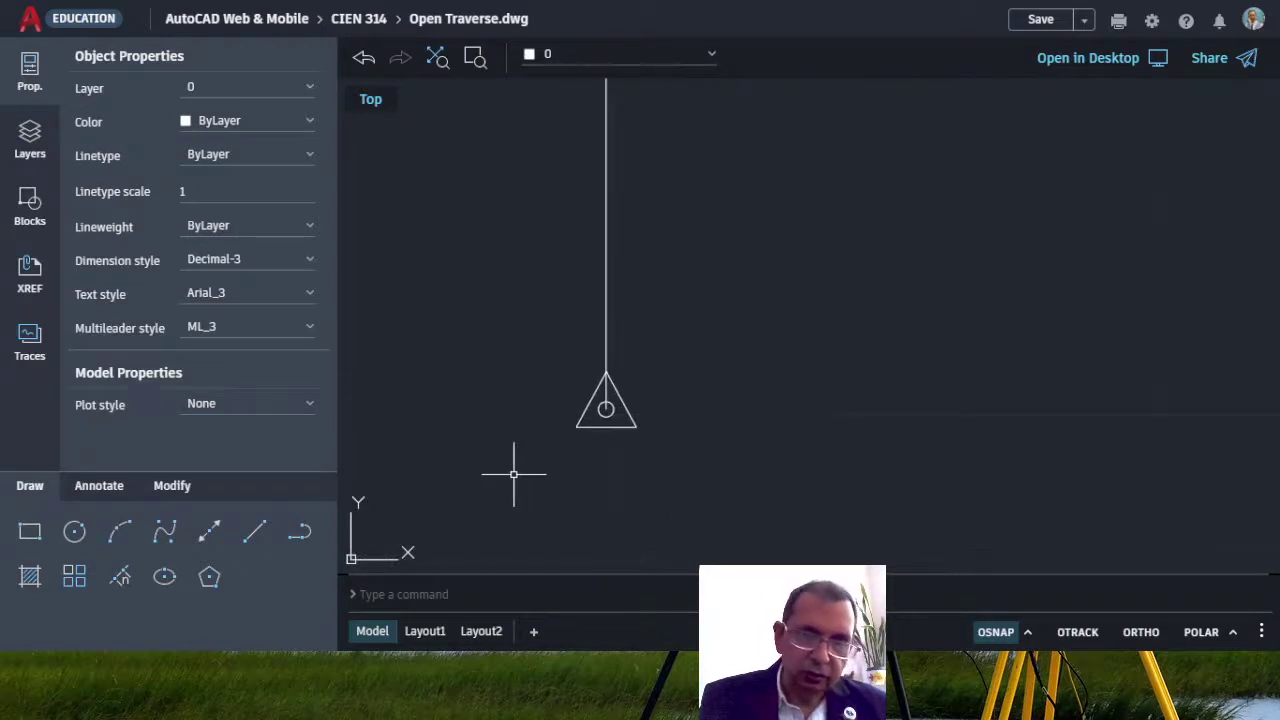
pyautogui.scroll(-1, 513, 474)
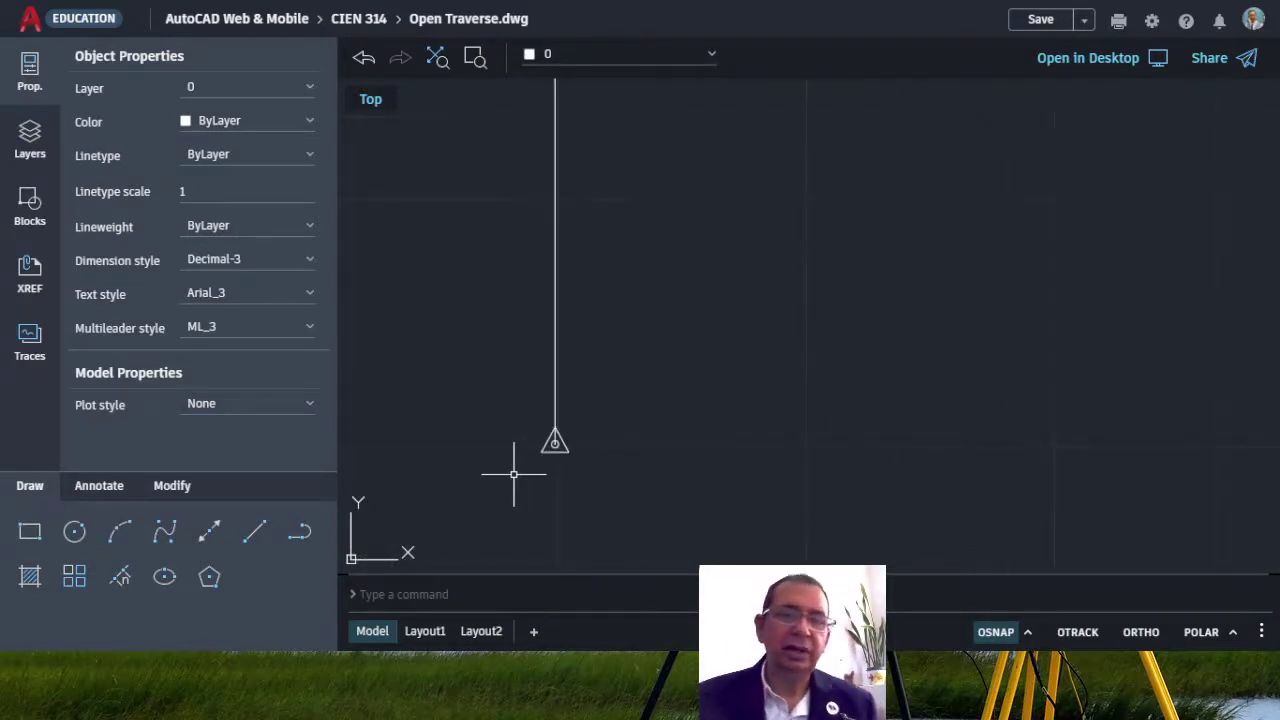
pyautogui.scroll(-2, 479, 474)
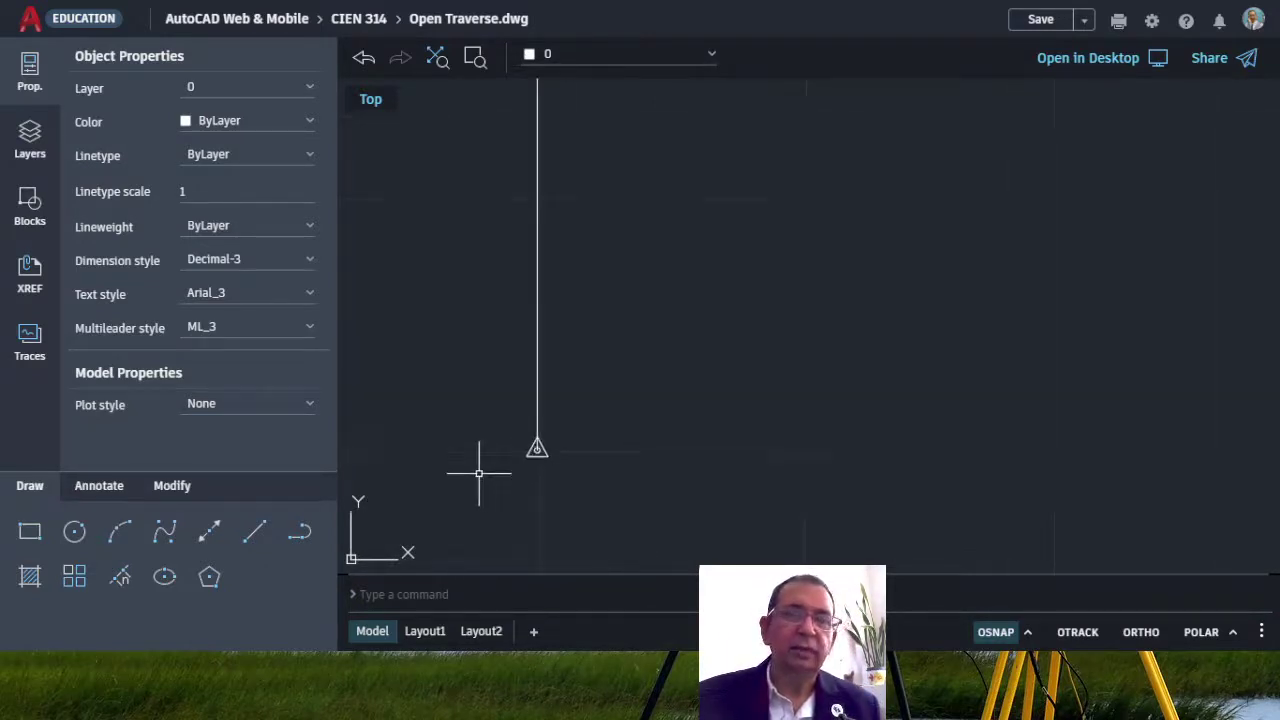
pyautogui.scroll(-2, 479, 474)
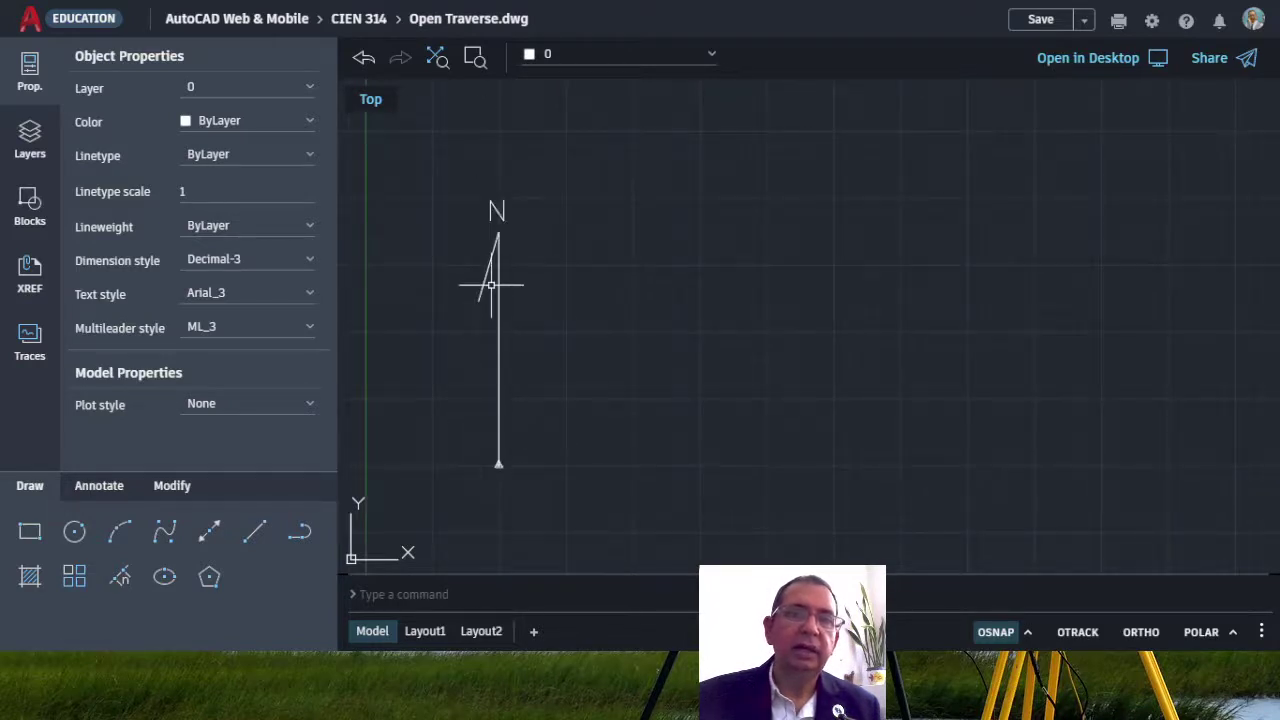
pyautogui.scroll(1, 481, 471)
pyautogui.scroll(2, 481, 471)
pyautogui.scroll(1, 486, 478)
pyautogui.scroll(3, 488, 482)
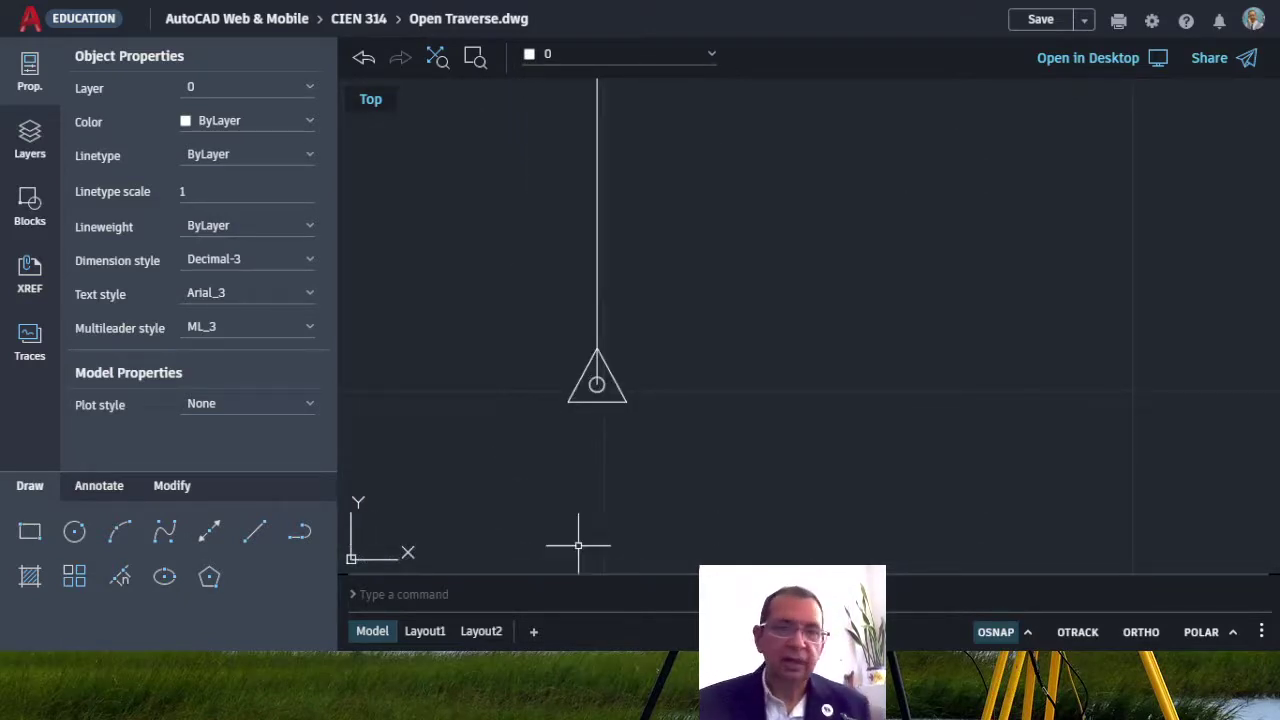
pyautogui.click(979, 638)
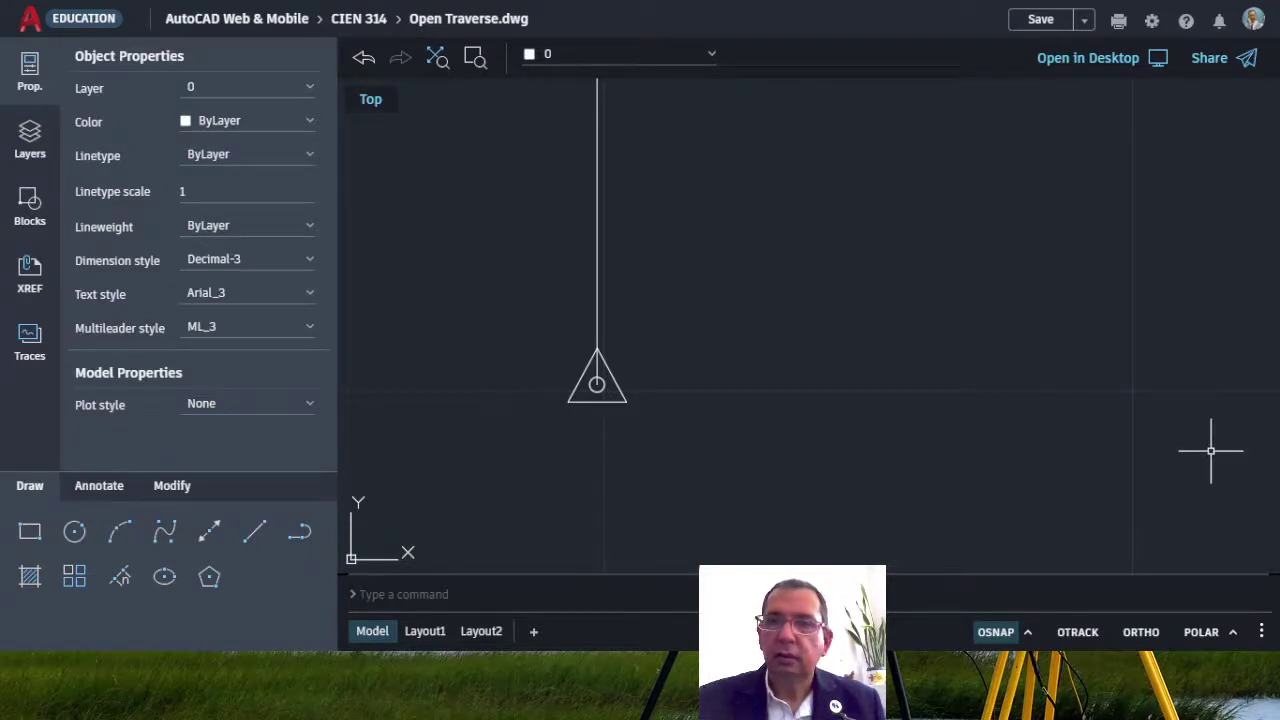
pyautogui.click(1233, 347)
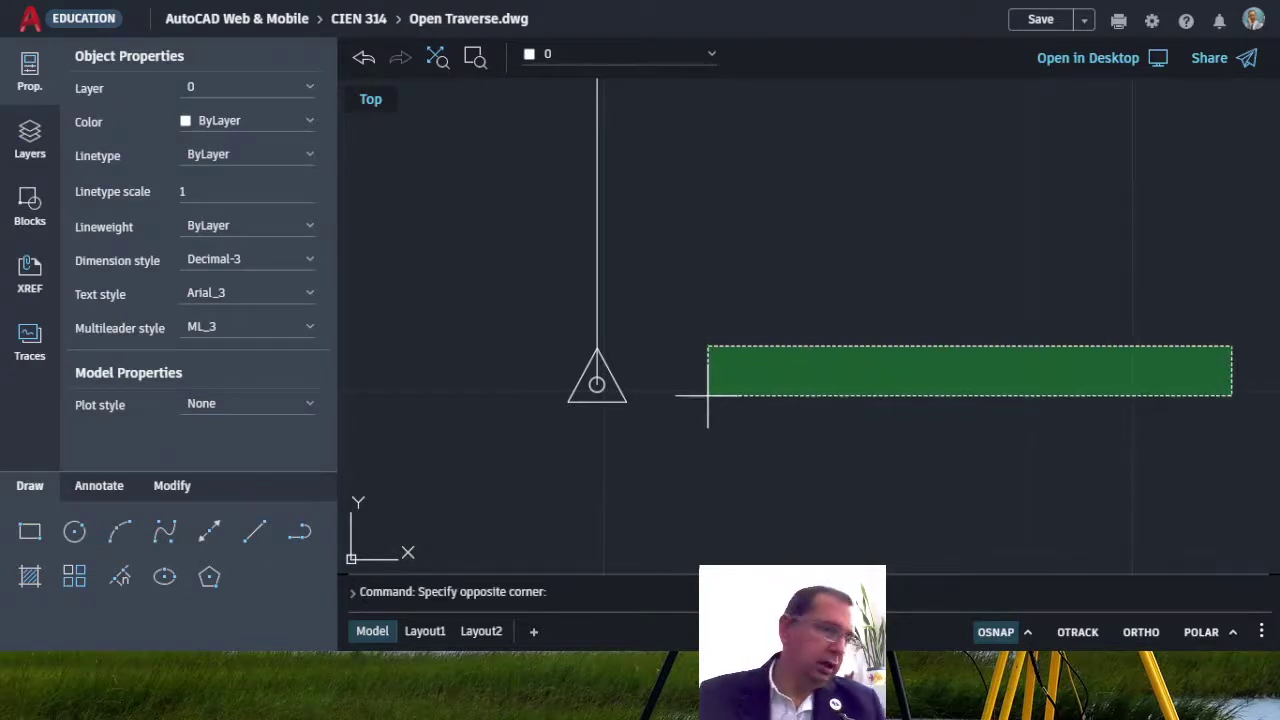
pyautogui.press('Escape')
pyautogui.press('Escape')
pyautogui.press('Escape')
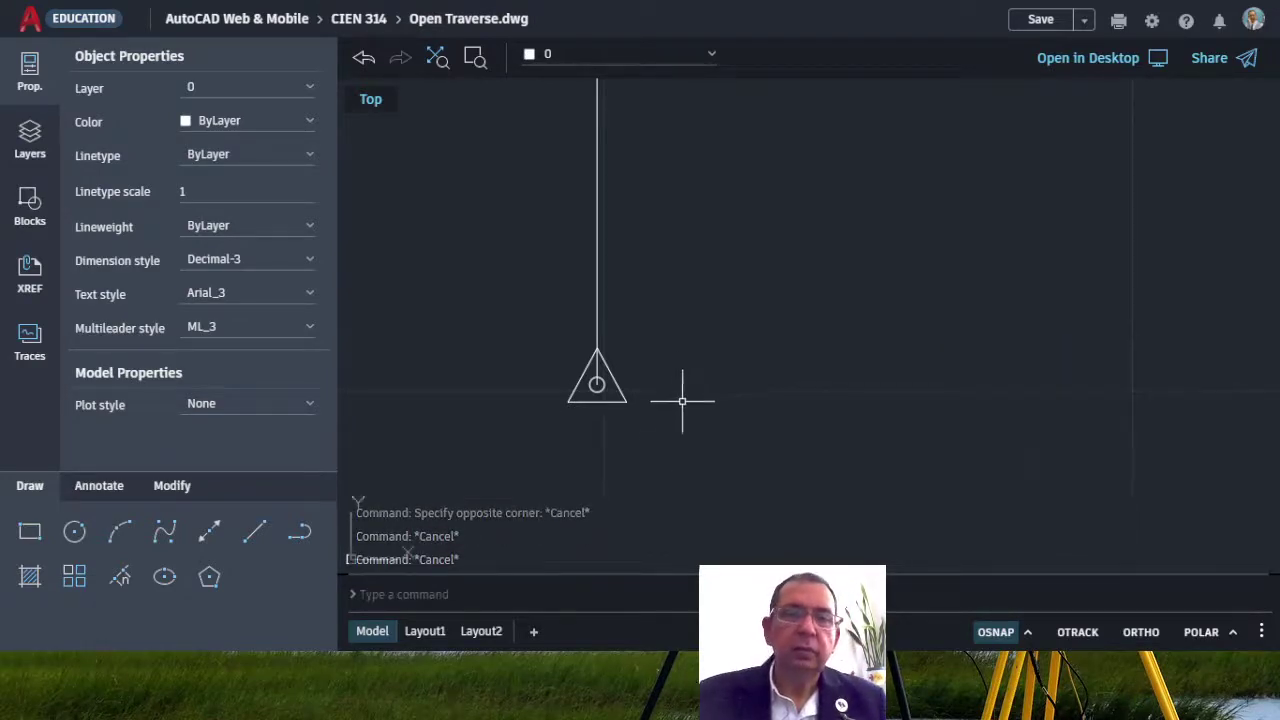
pyautogui.scroll(-1, 640, 509)
pyautogui.scroll(-4, 639, 509)
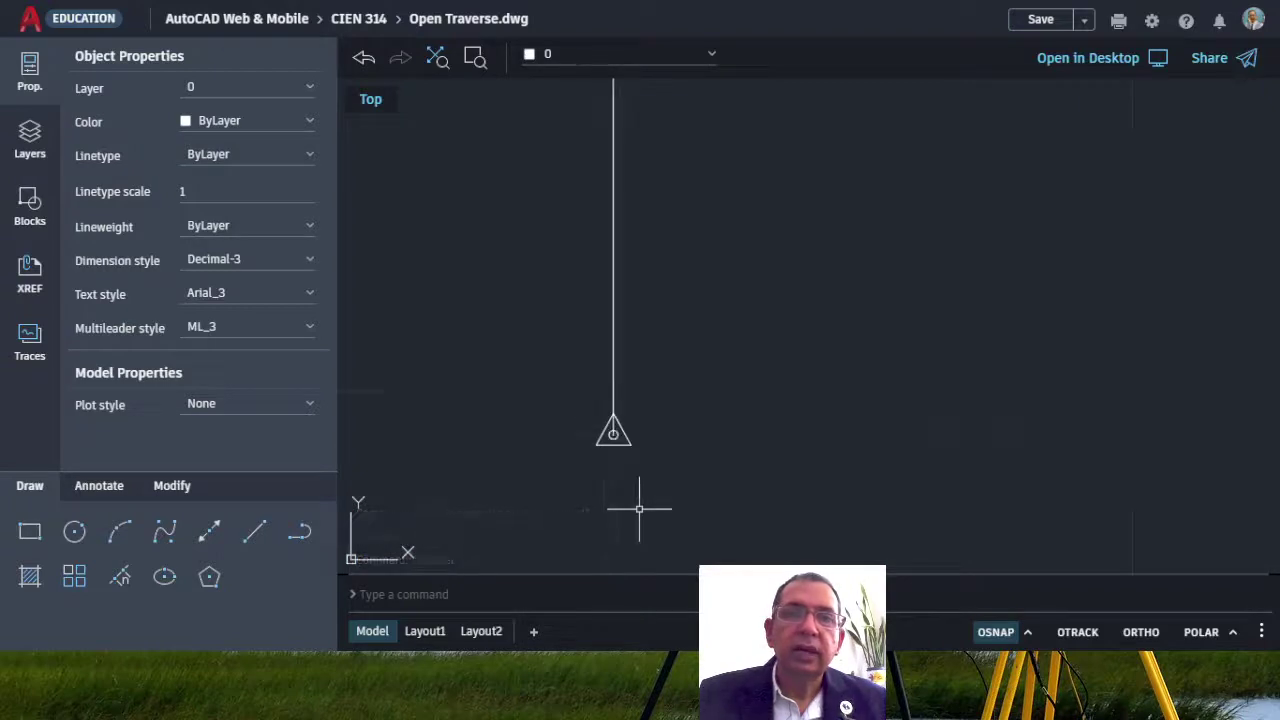
# - Try to draw the first traverse leg as a line 400 long from the control point circle's centre, sloping slightly below horizontal
pyautogui.scroll(-1, 639, 509)
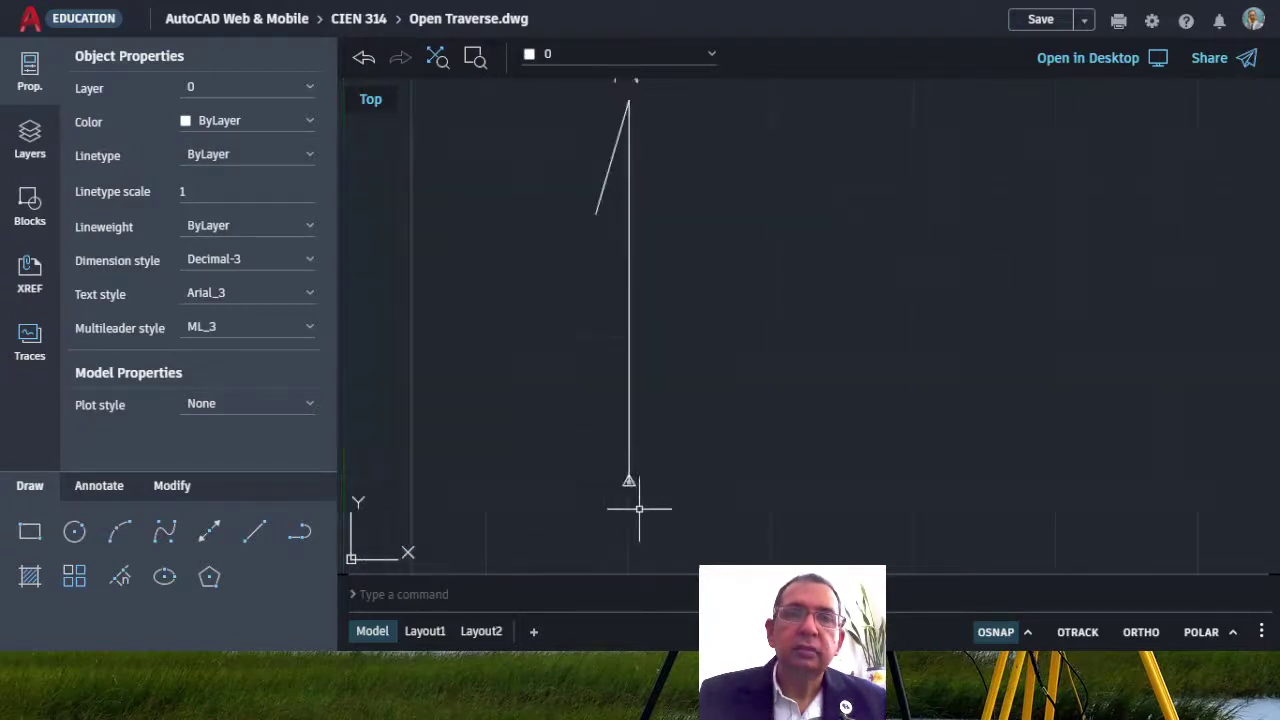
pyautogui.scroll(5, 639, 509)
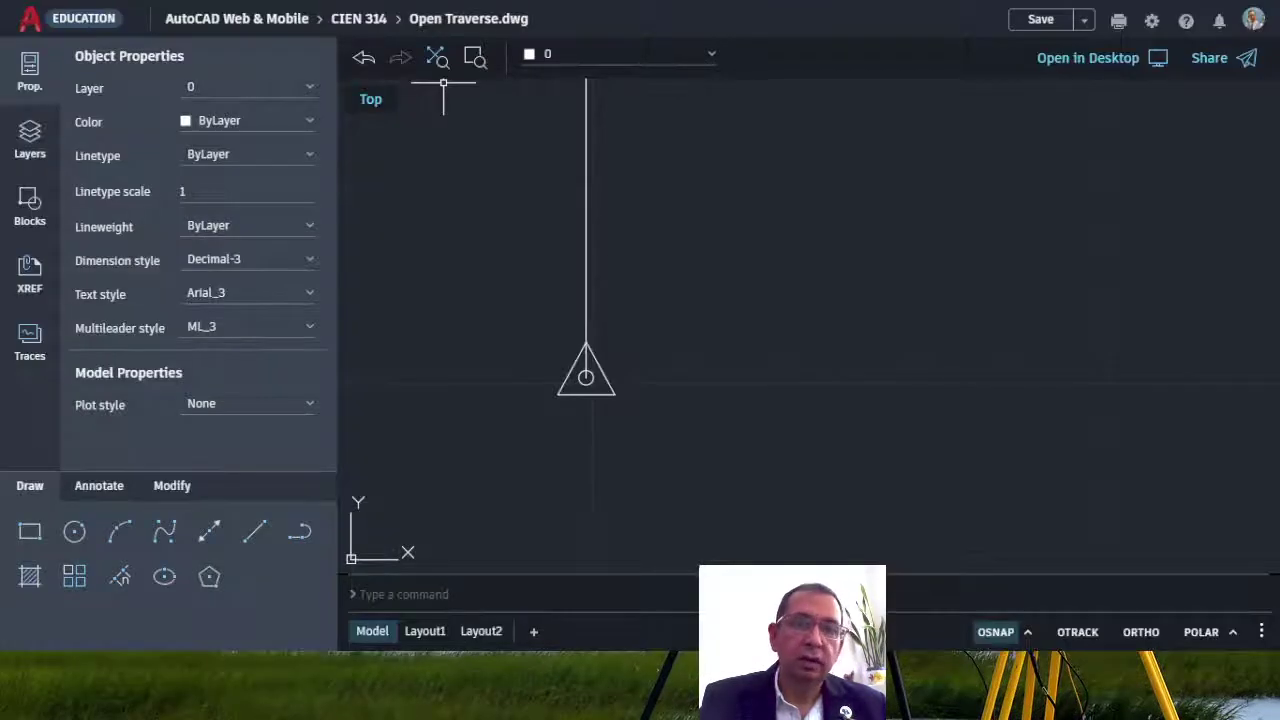
pyautogui.click(256, 533)
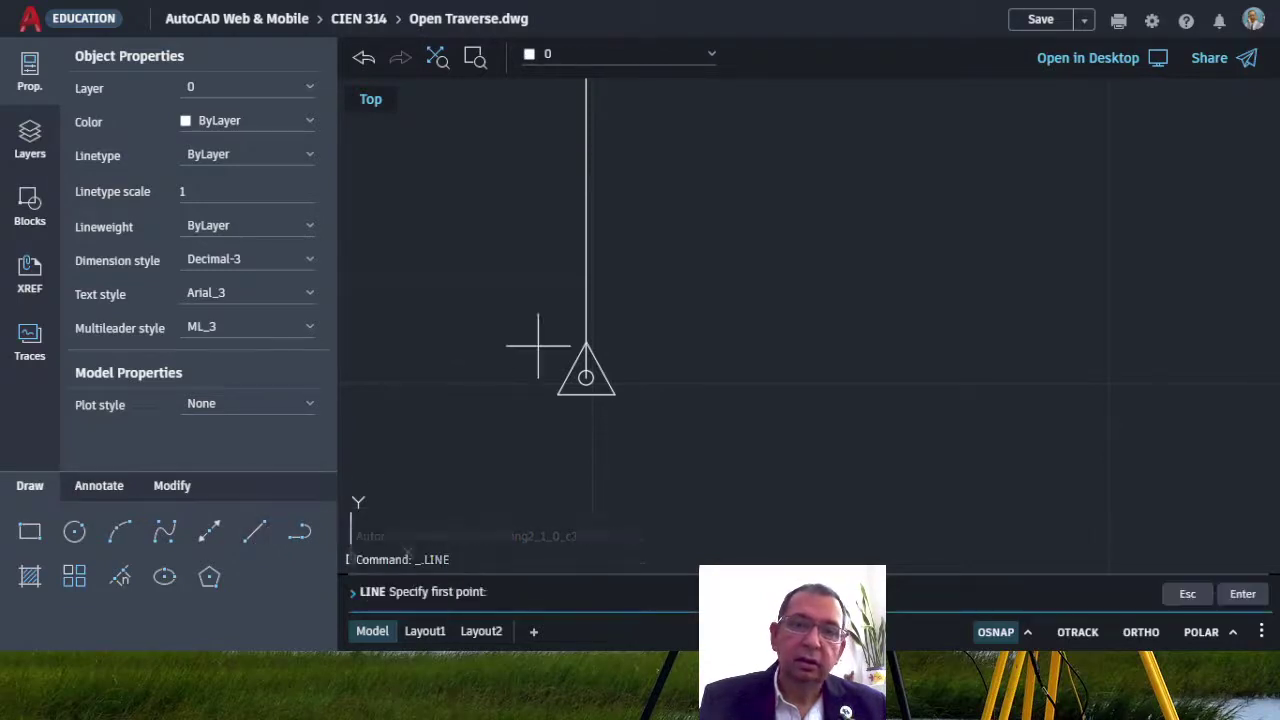
pyautogui.click(586, 377)
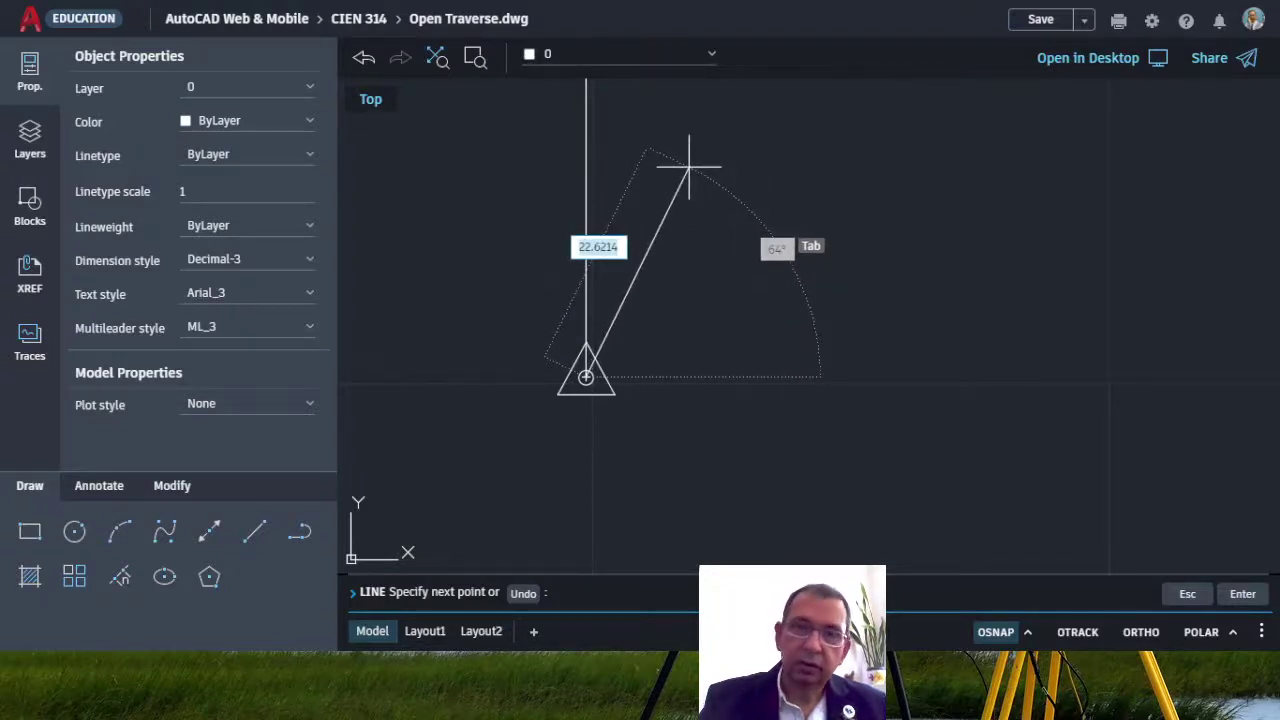
pyautogui.write('400')
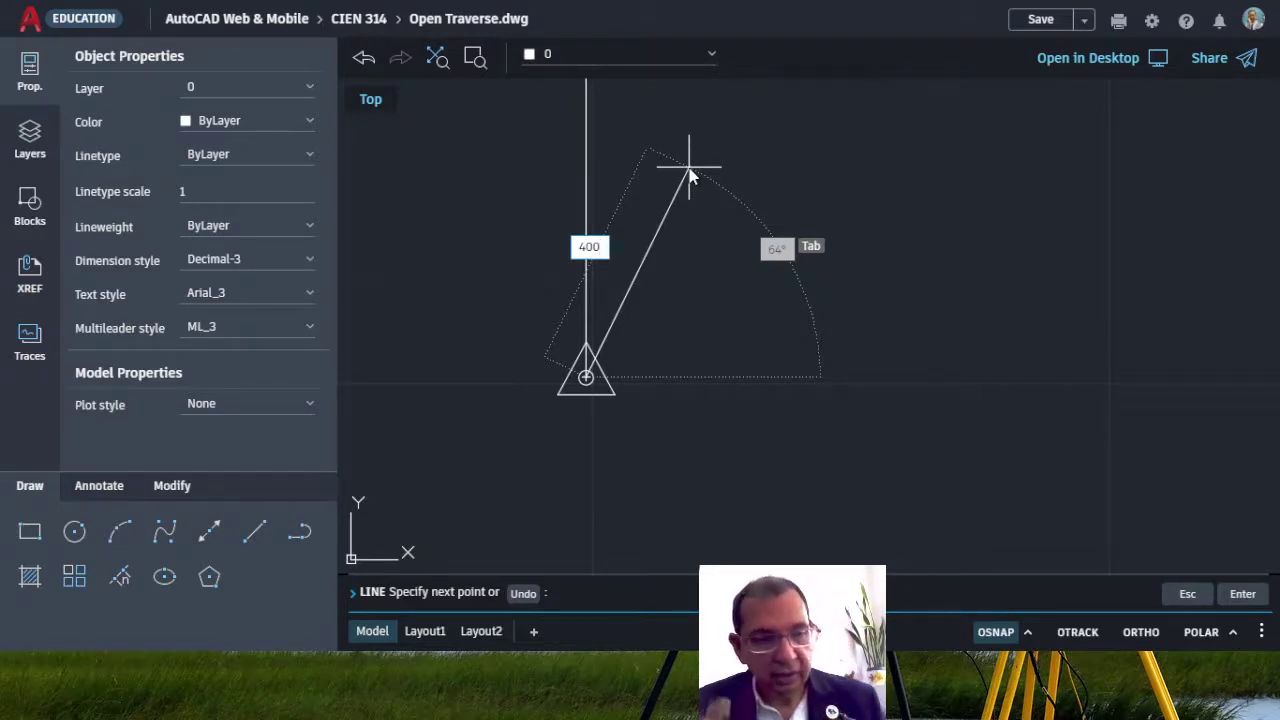
pyautogui.press('Tab')
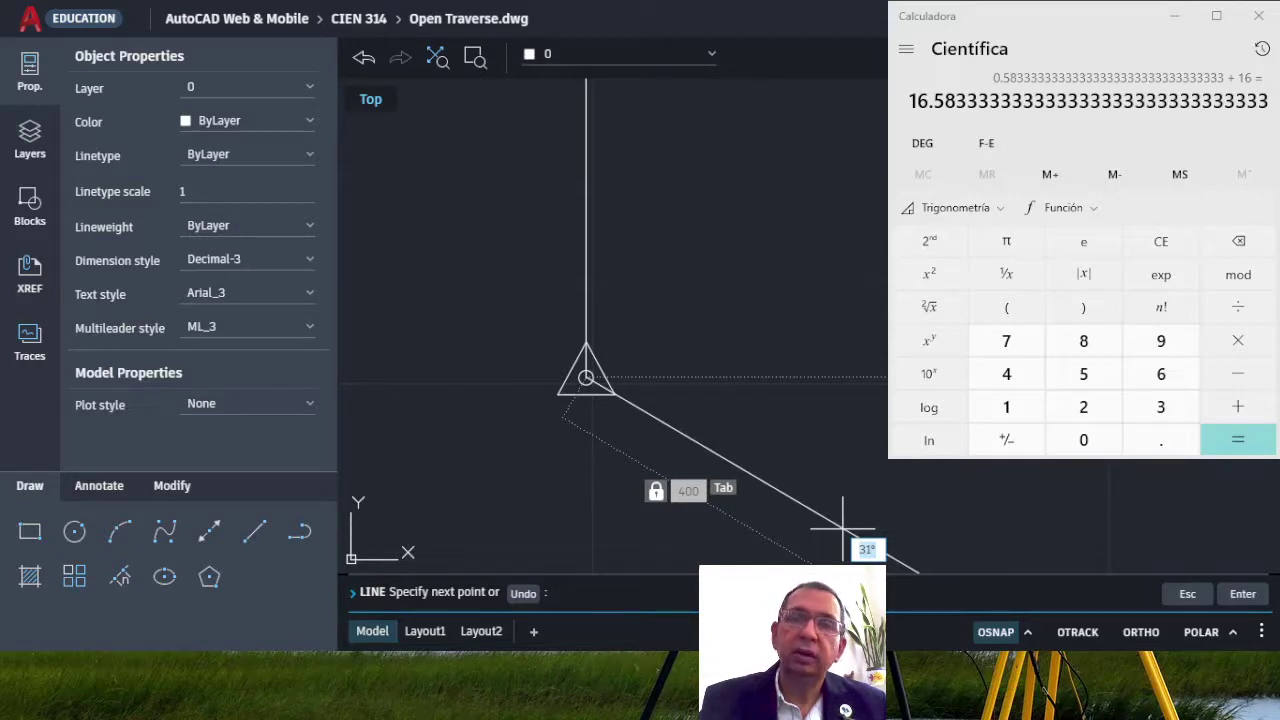
pyautogui.hotkey('alt', 'Tab')
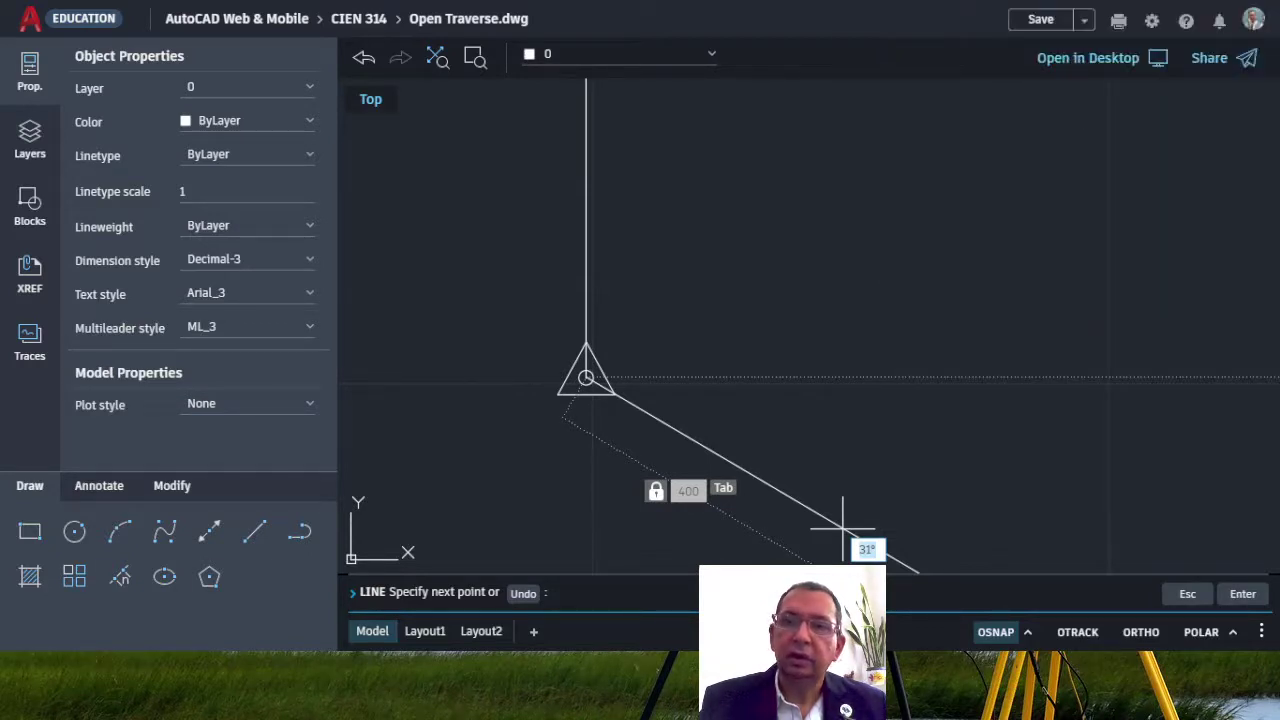
pyautogui.click(1208, 525)
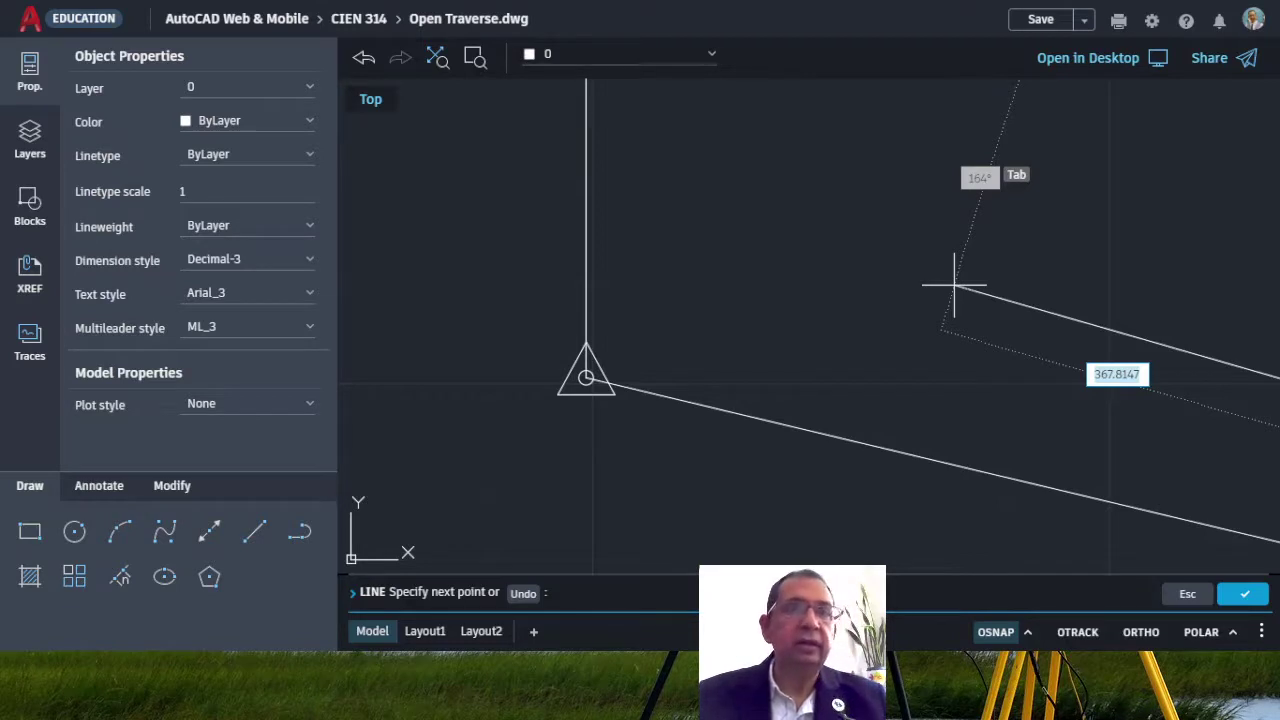
pyautogui.press('Escape')
pyautogui.press('Escape')
pyautogui.press('Escape')
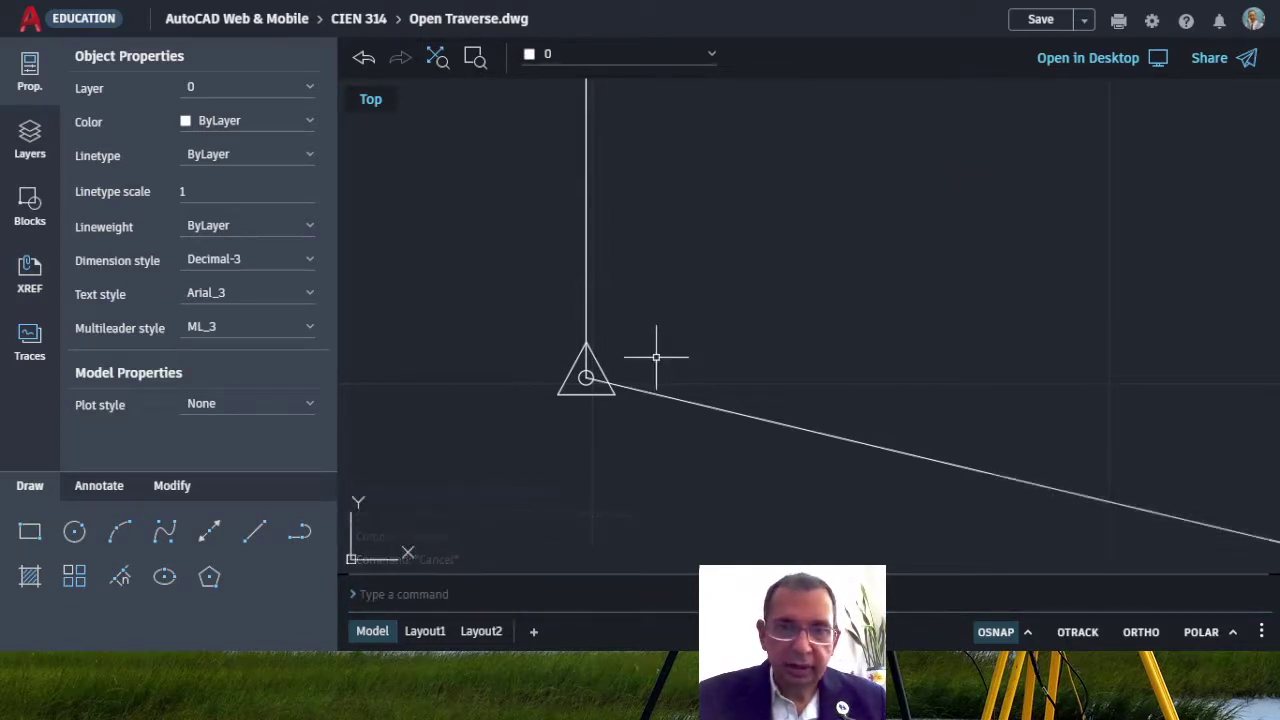
# - Delete the downward-sloping line starting at the control point
pyautogui.click(671, 395)
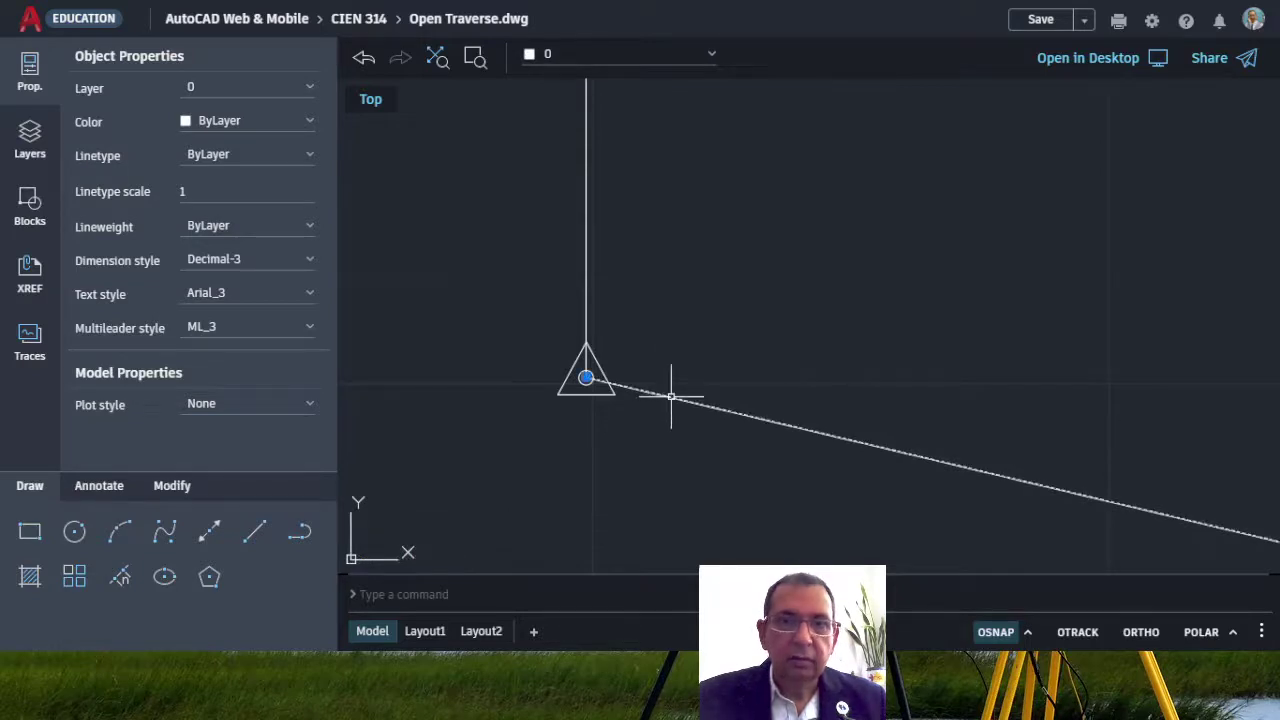
pyautogui.press('Delete')
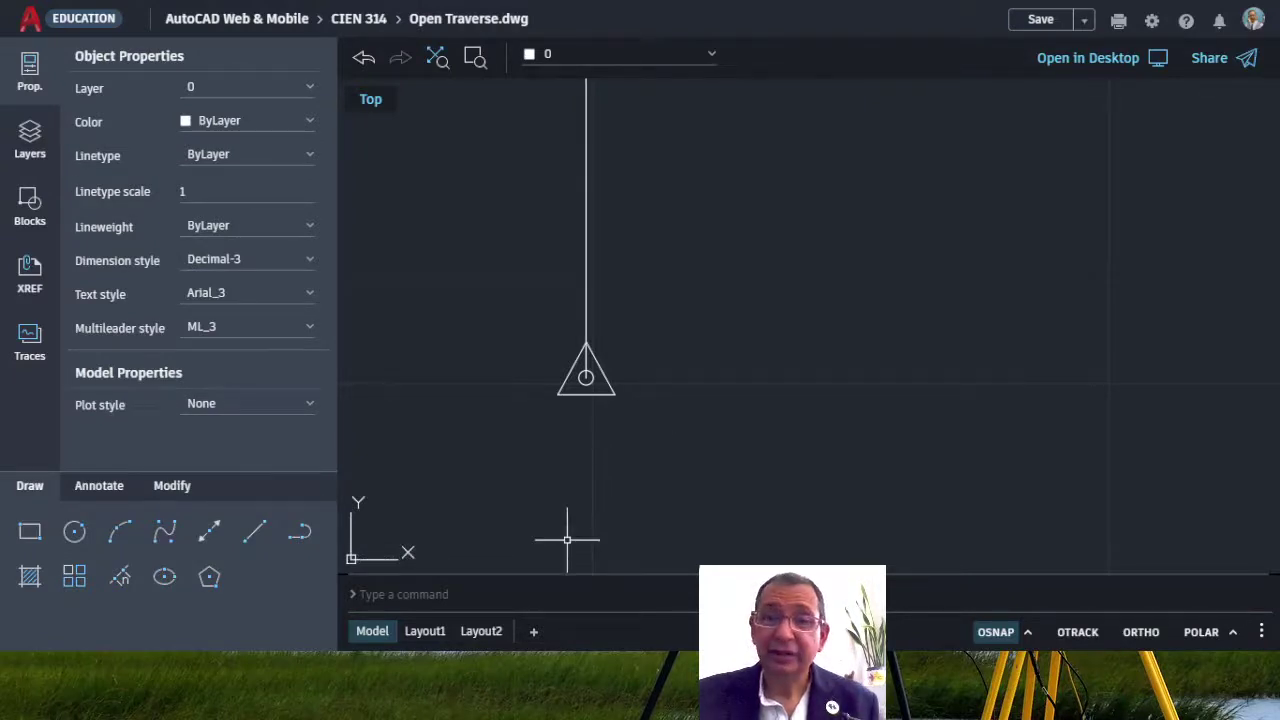
pyautogui.click(1199, 239)
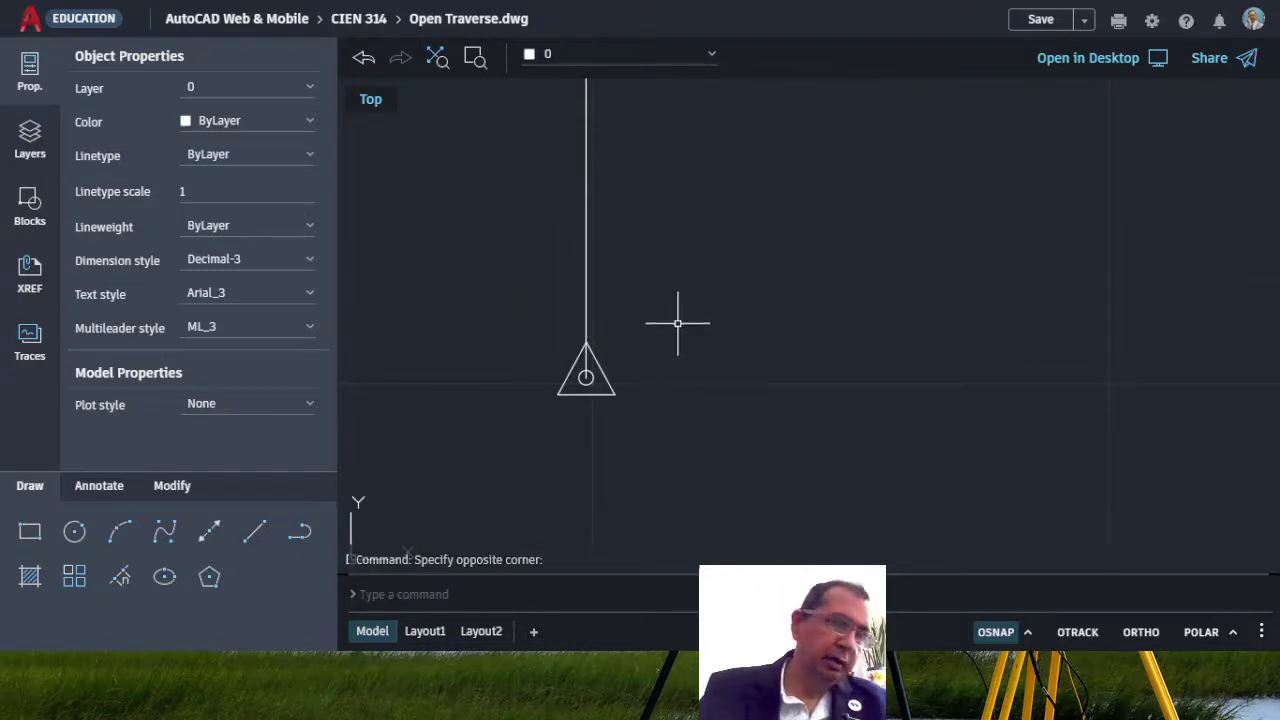
# - Draw the first traverse leg from the control point circle's centre with a length of 400 and an angle of 16.583°
pyautogui.click(262, 533)
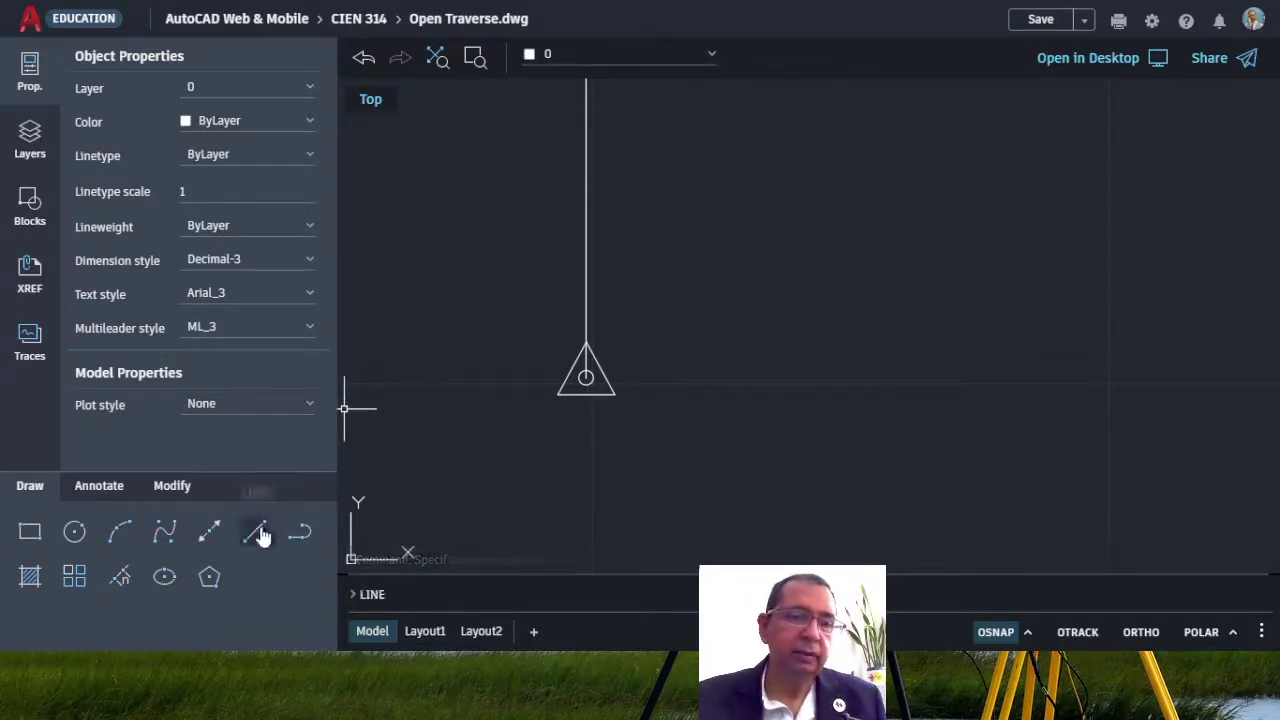
pyautogui.click(586, 377)
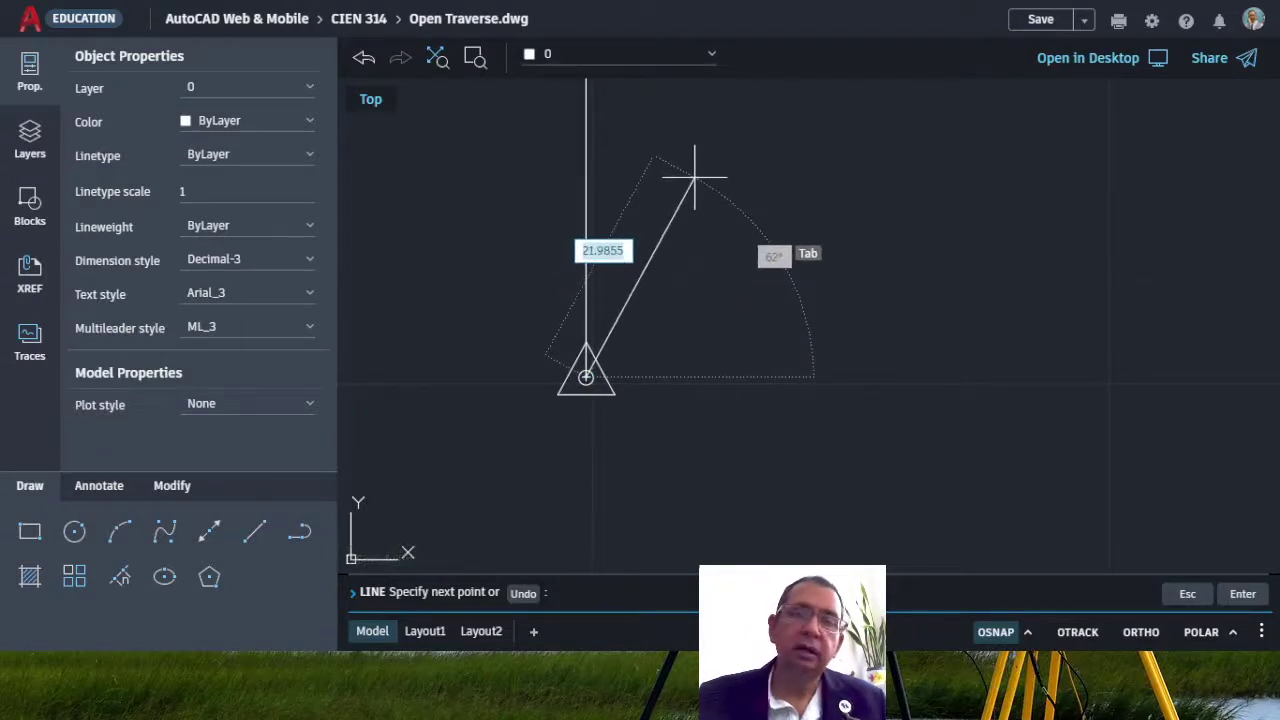
pyautogui.write('400')
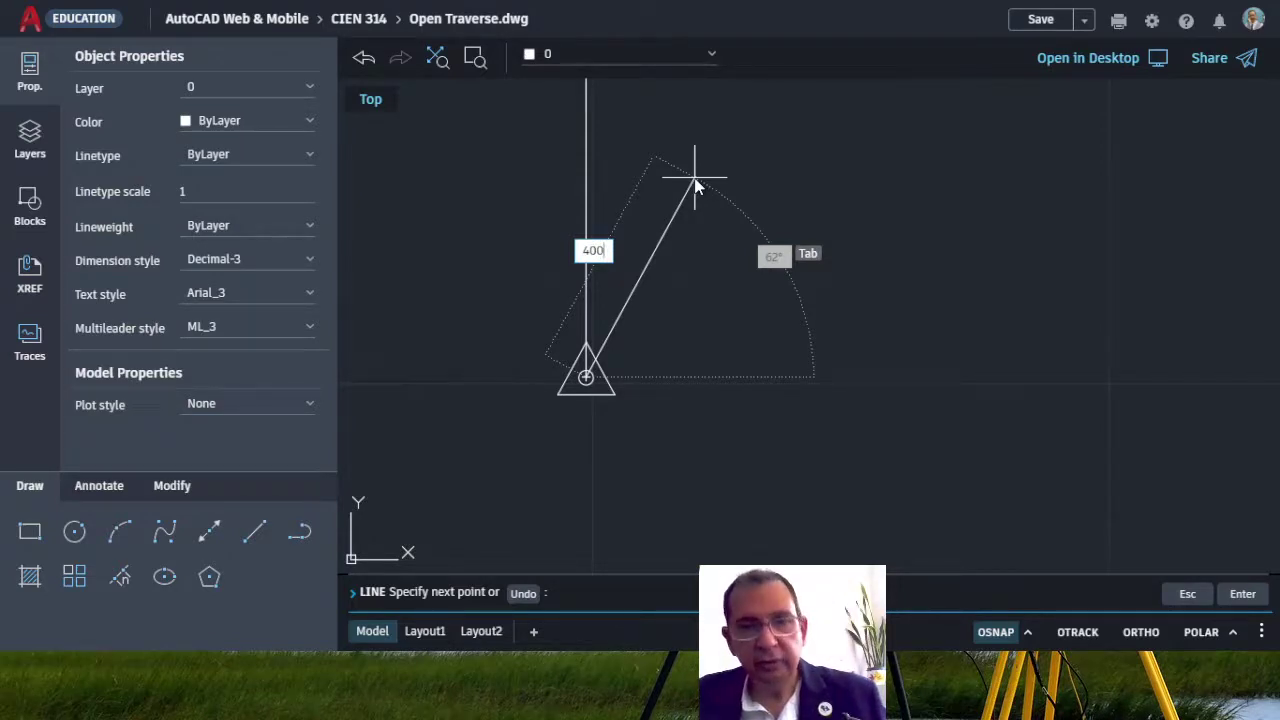
pyautogui.press('Tab')
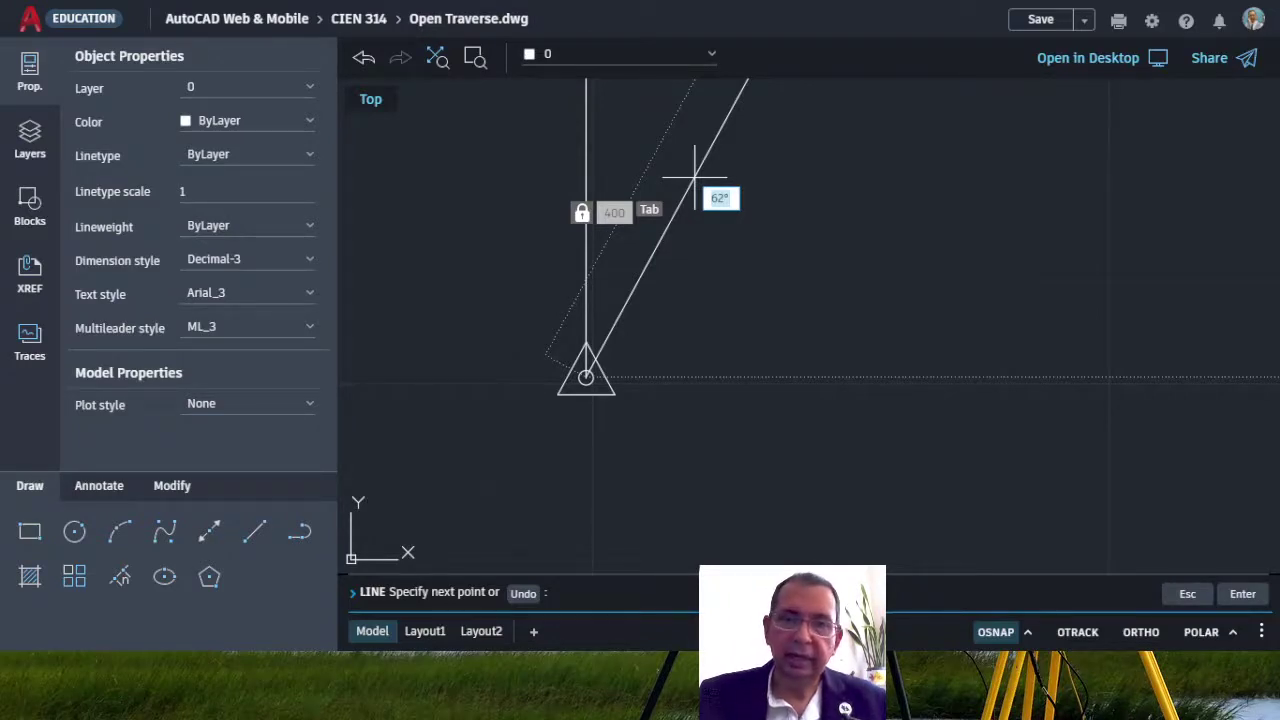
pyautogui.write('16')
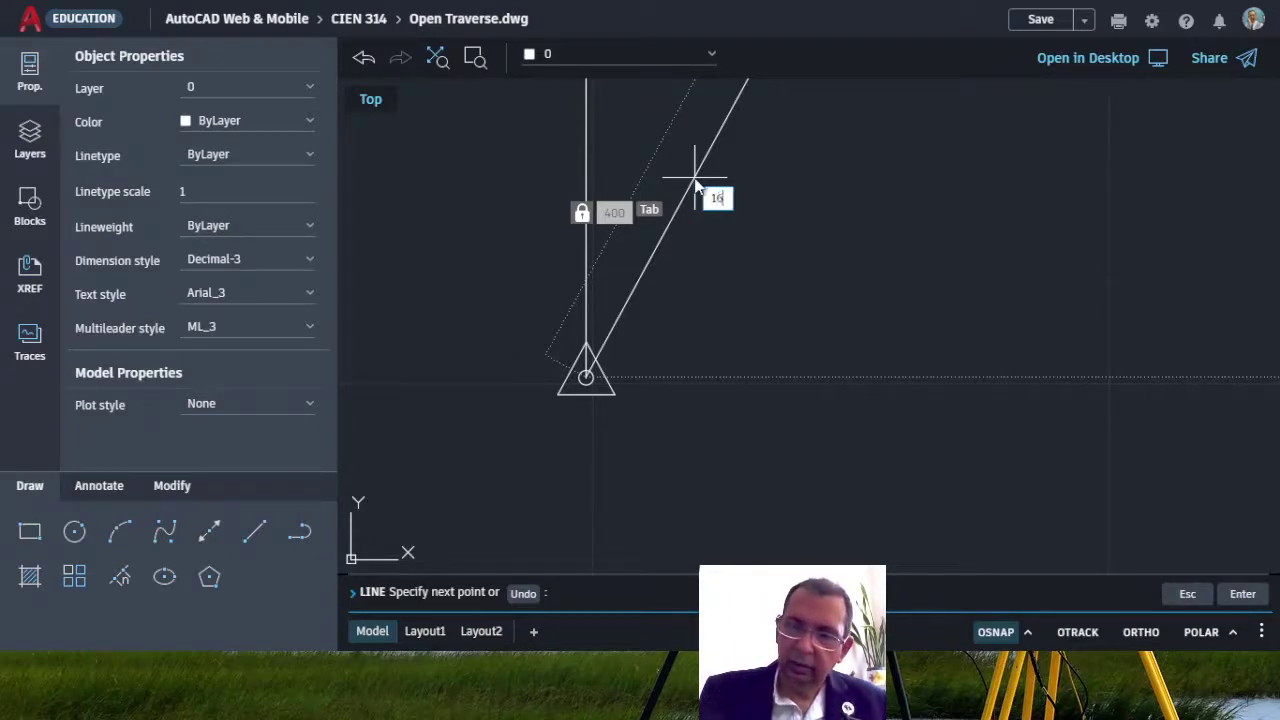
pyautogui.write('.583')
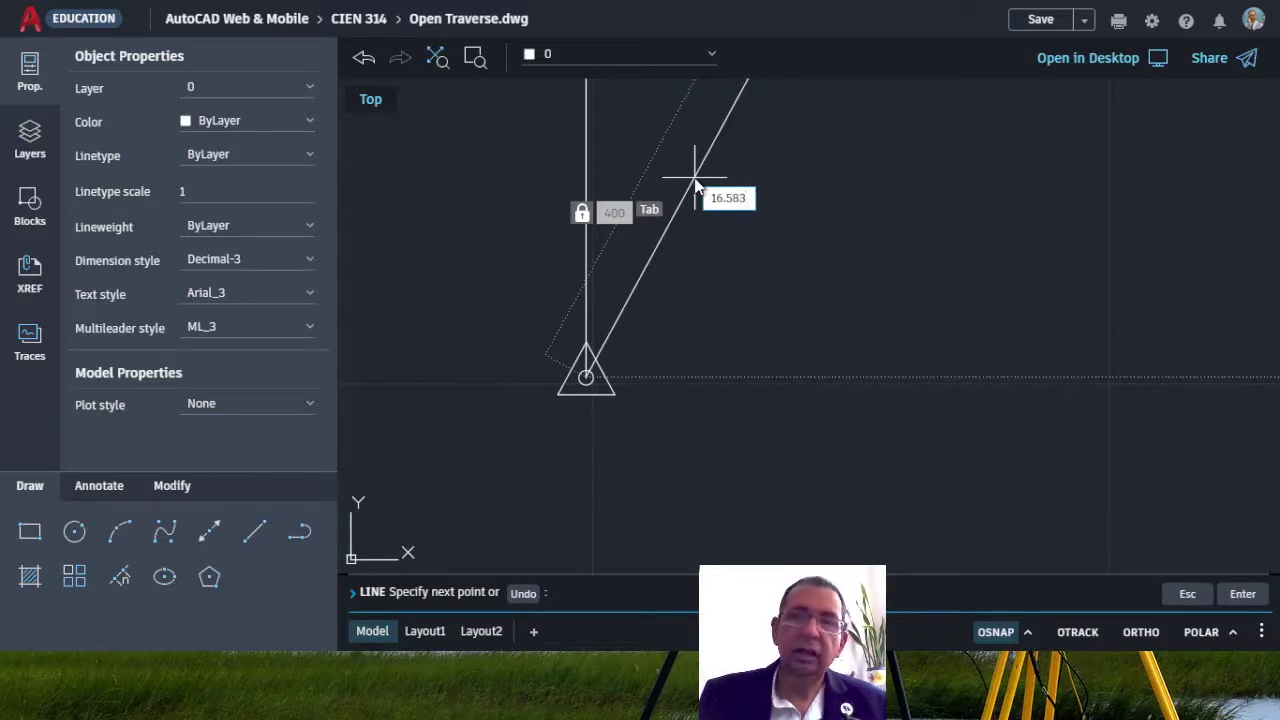
pyautogui.press('Return')
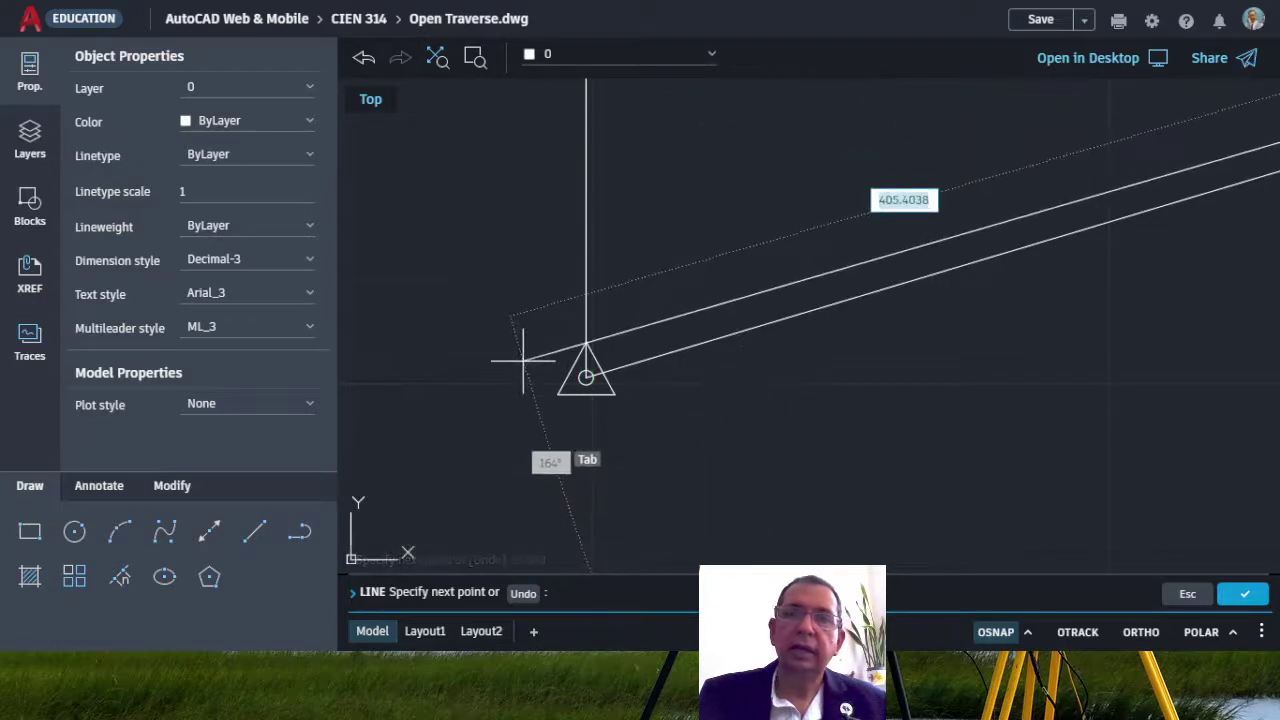
pyautogui.scroll(-1, 515, 360)
pyautogui.scroll(-4, 463, 390)
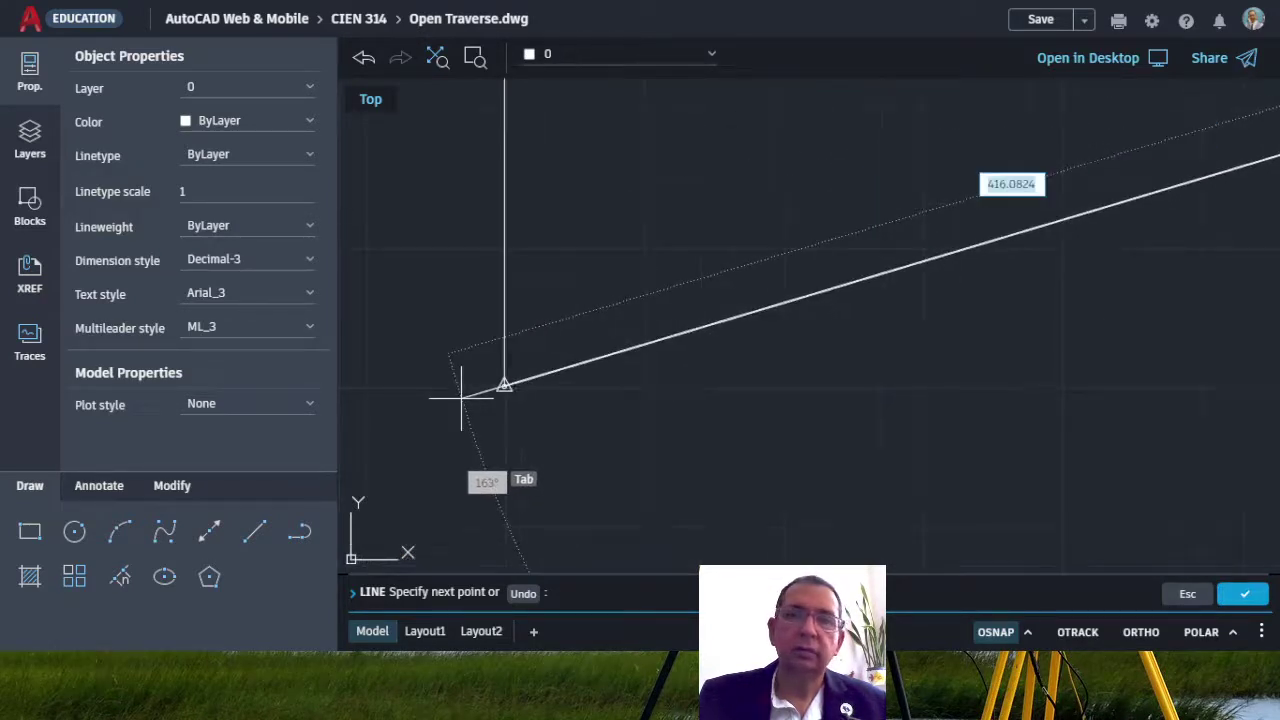
pyautogui.scroll(-2, 462, 398)
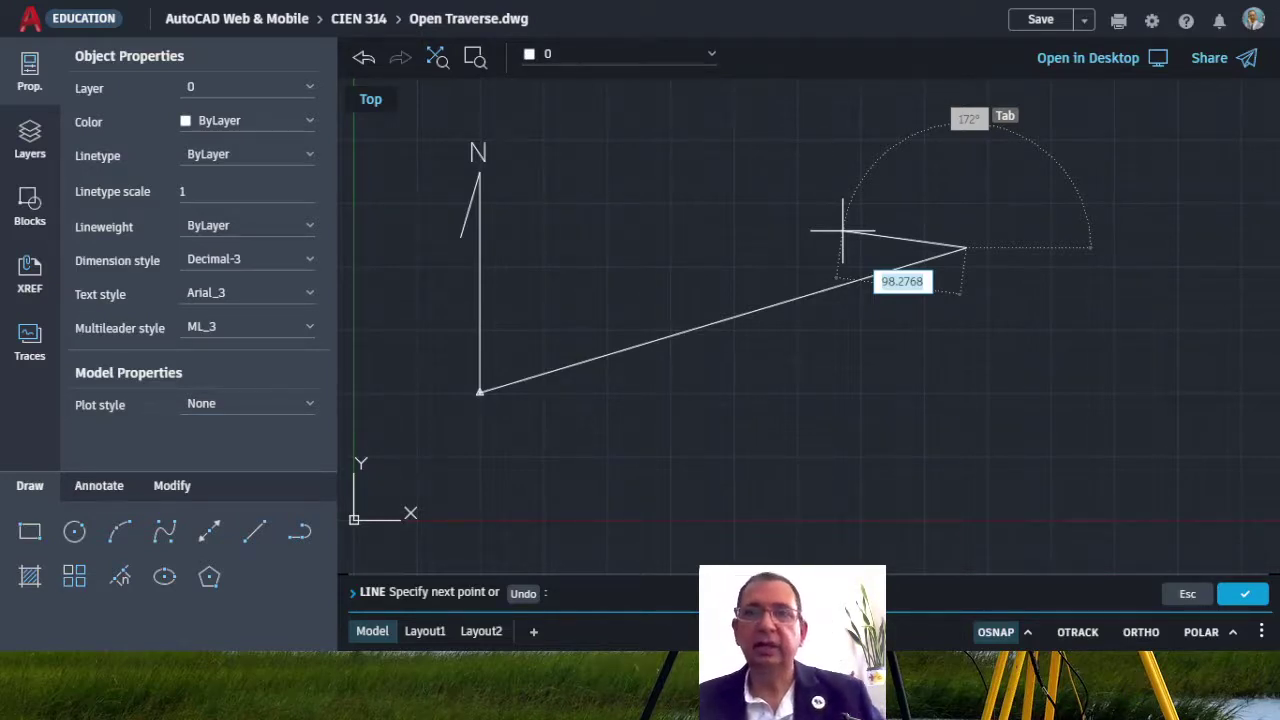
pyautogui.press('Escape')
pyautogui.press('Escape')
pyautogui.press('Escape')
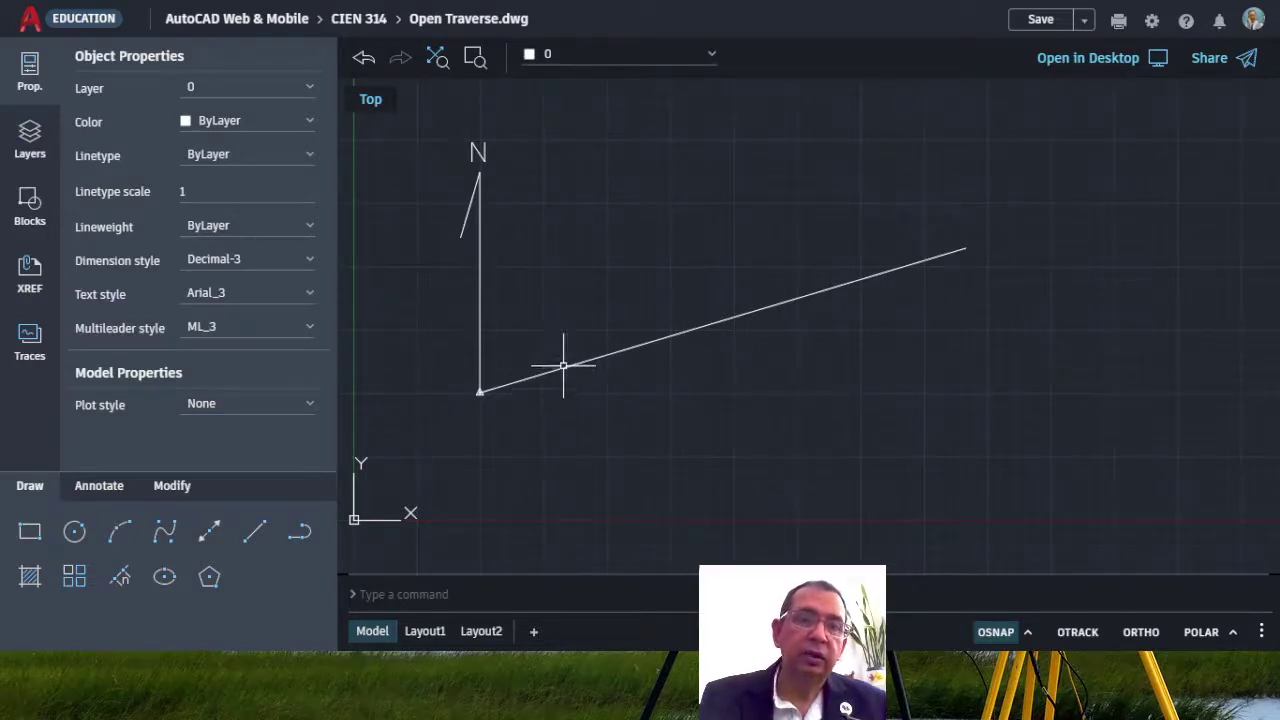
# - Start rotating the north arrow's two lines and N label about the shaft's lower endpoint at the circle's centre
pyautogui.click(467, 215)
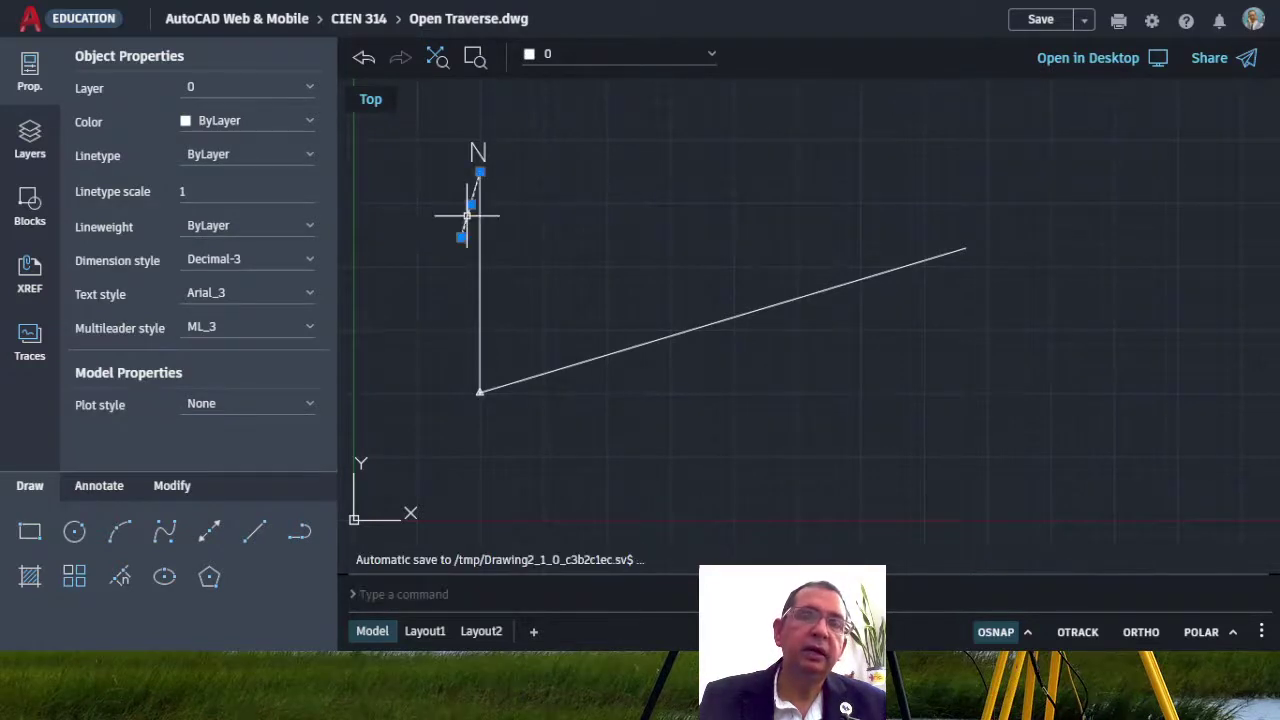
pyautogui.click(480, 271)
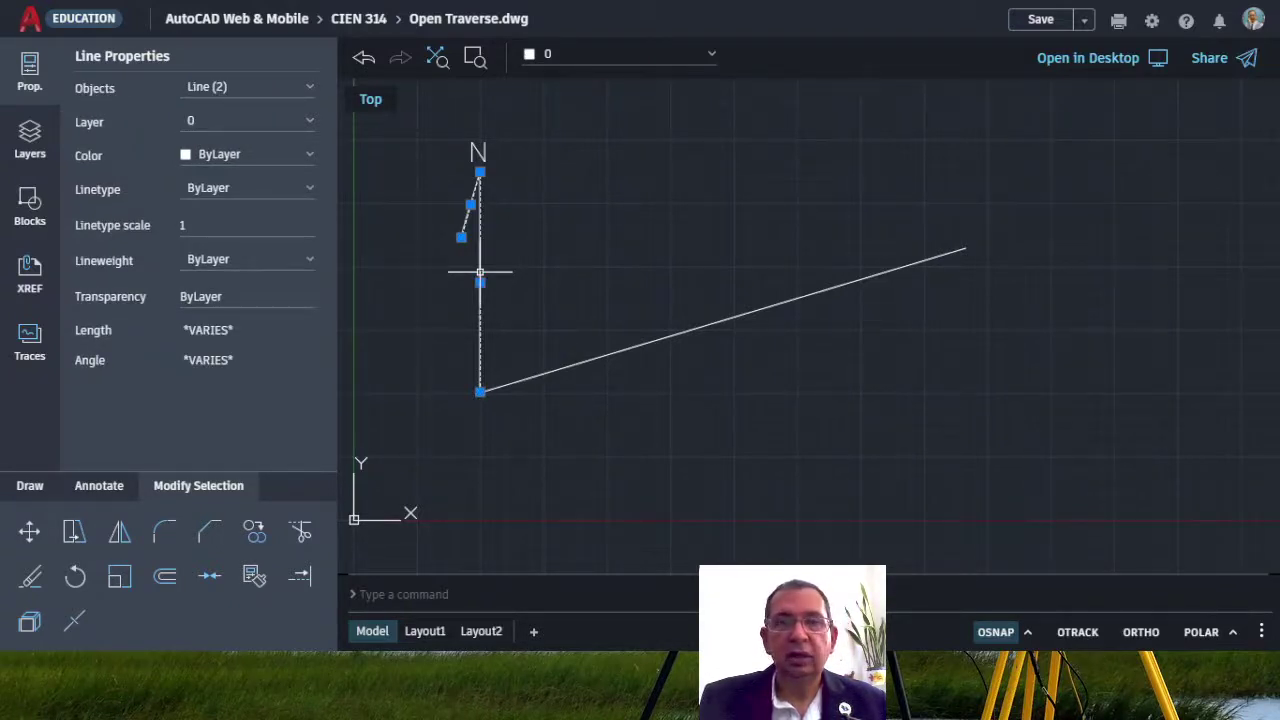
pyautogui.click(477, 150)
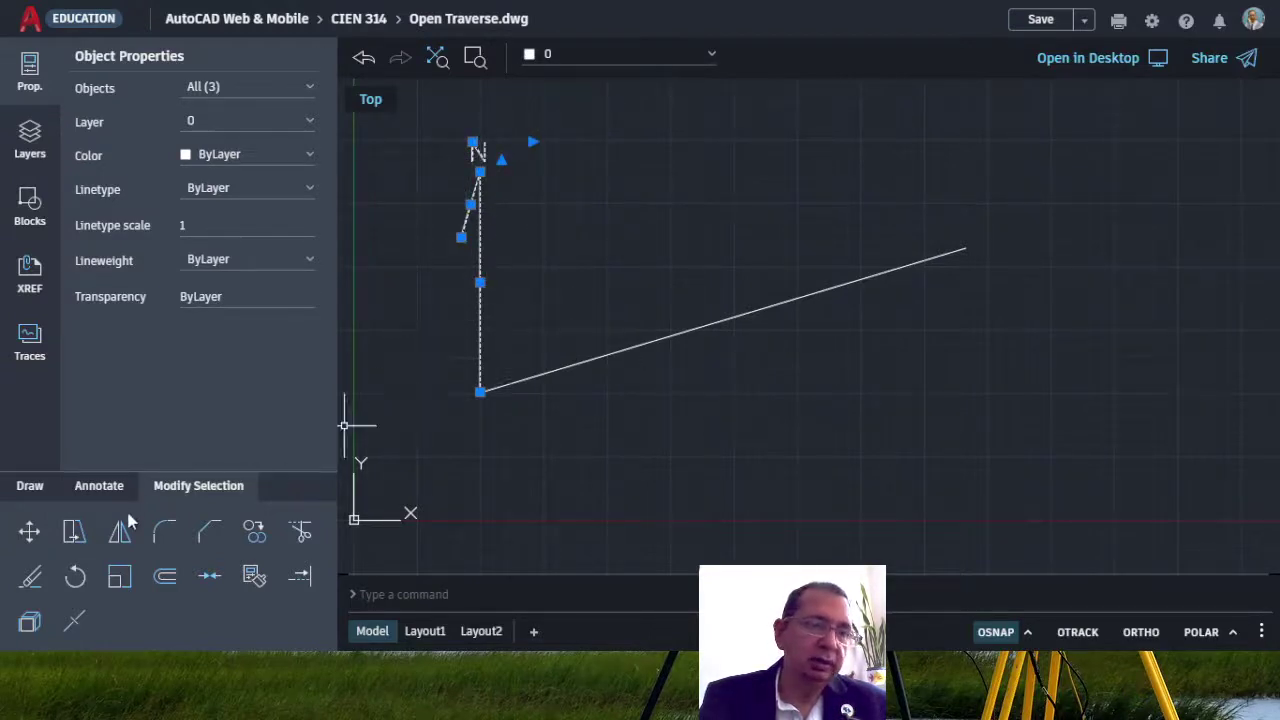
pyautogui.click(76, 578)
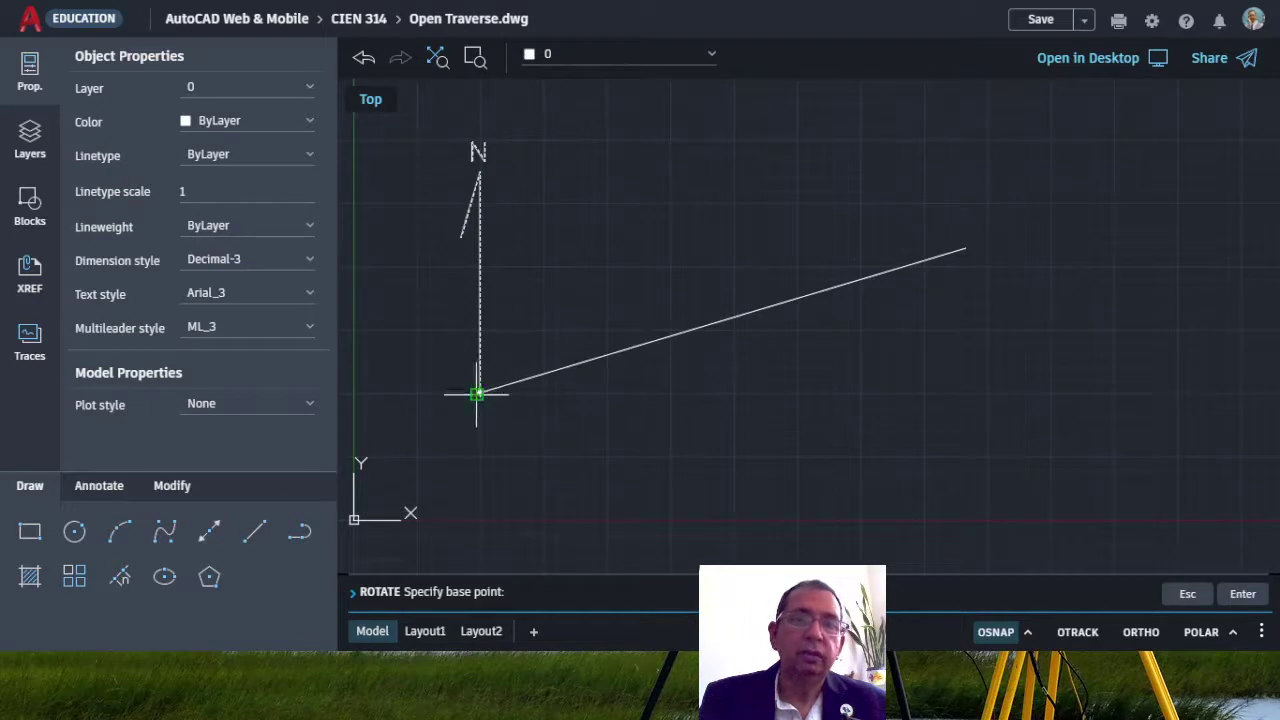
pyautogui.scroll(5, 477, 394)
pyautogui.scroll(8, 477, 394)
pyautogui.scroll(-1, 670, 430)
pyautogui.scroll(-1, 657, 437)
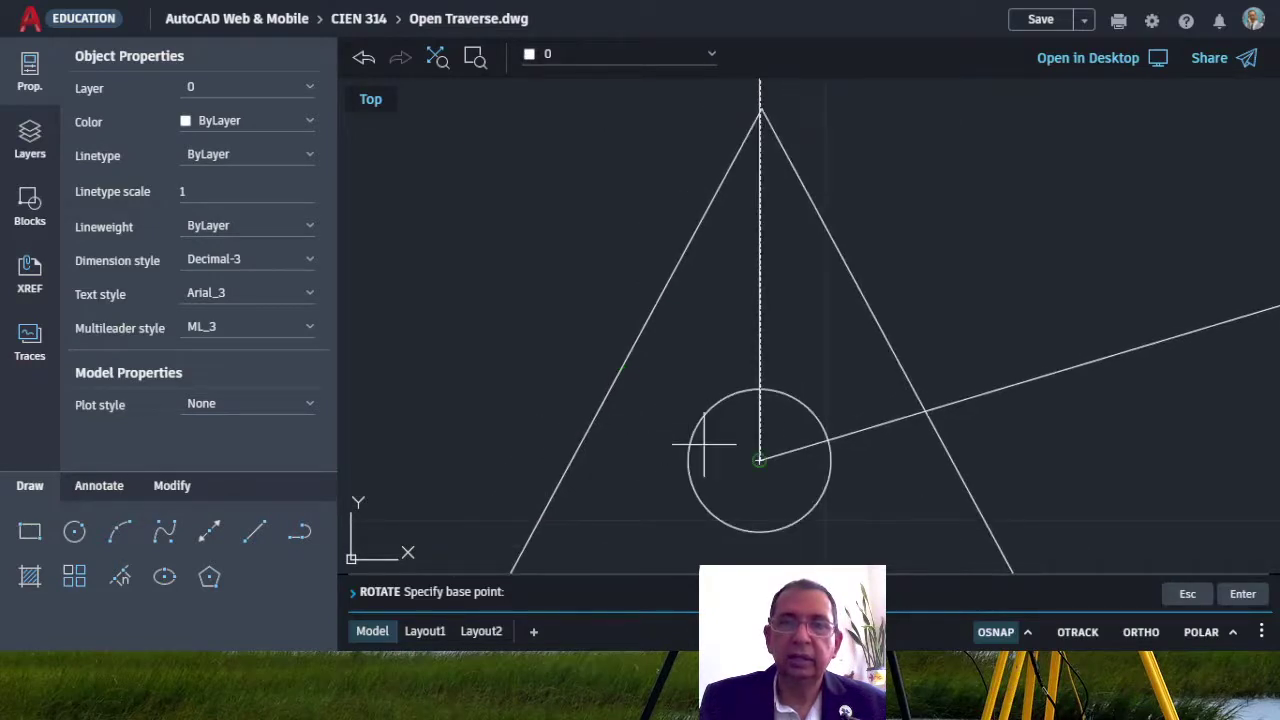
pyautogui.click(760, 460)
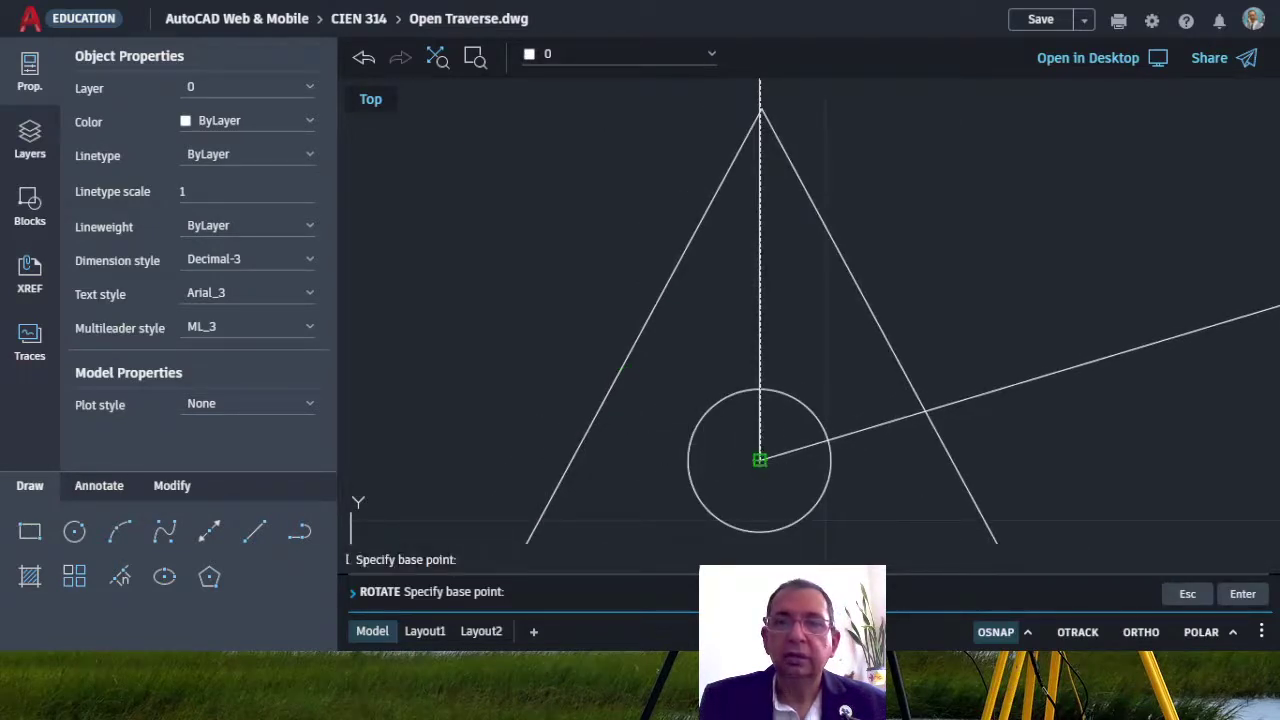
# - With the north arrow's rotation based at the control point circle's centre, turn off object snap tracking and turn on Ortho mode
pyautogui.scroll(-5, 676, 466)
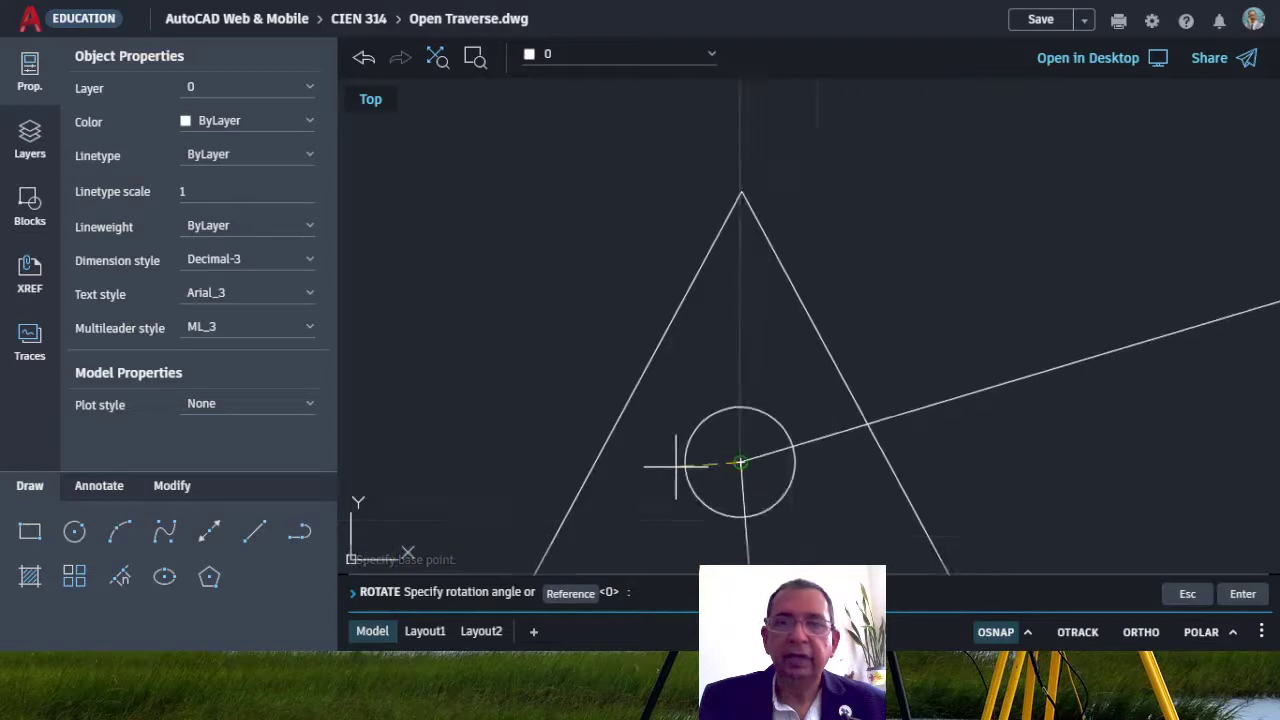
pyautogui.scroll(-3, 699, 468)
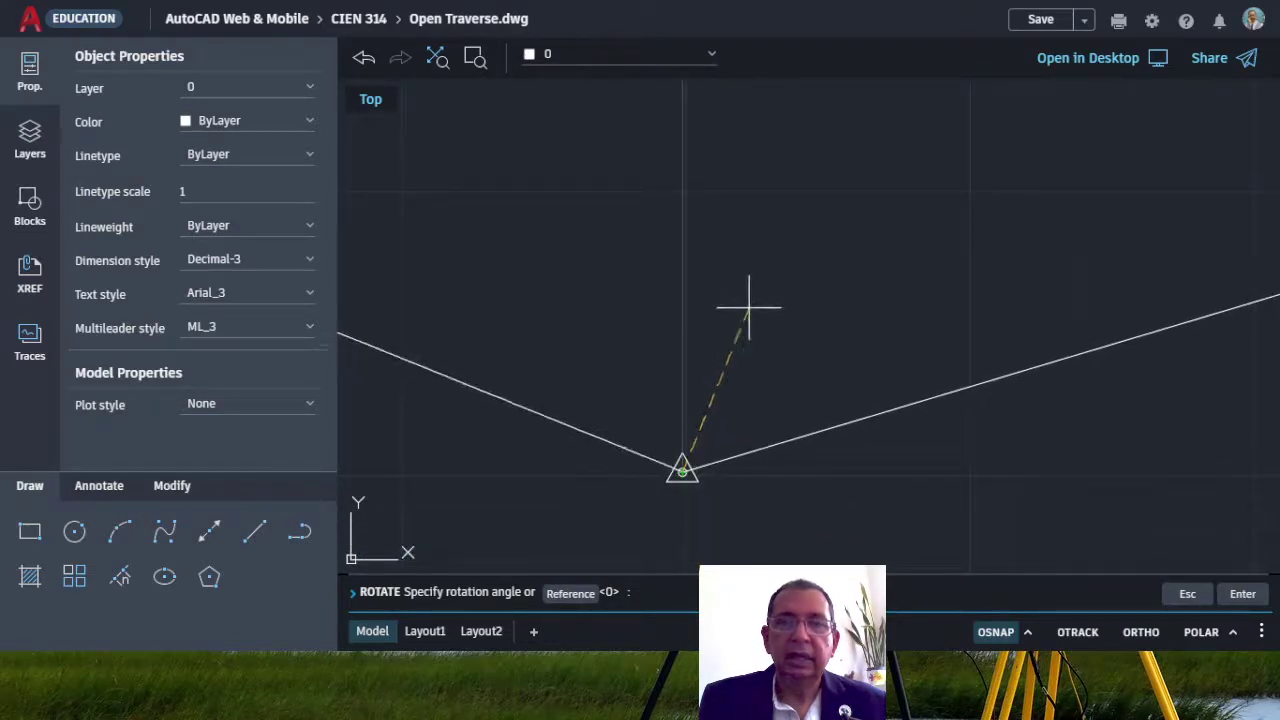
pyautogui.scroll(-2, 797, 417)
pyautogui.scroll(-2, 785, 425)
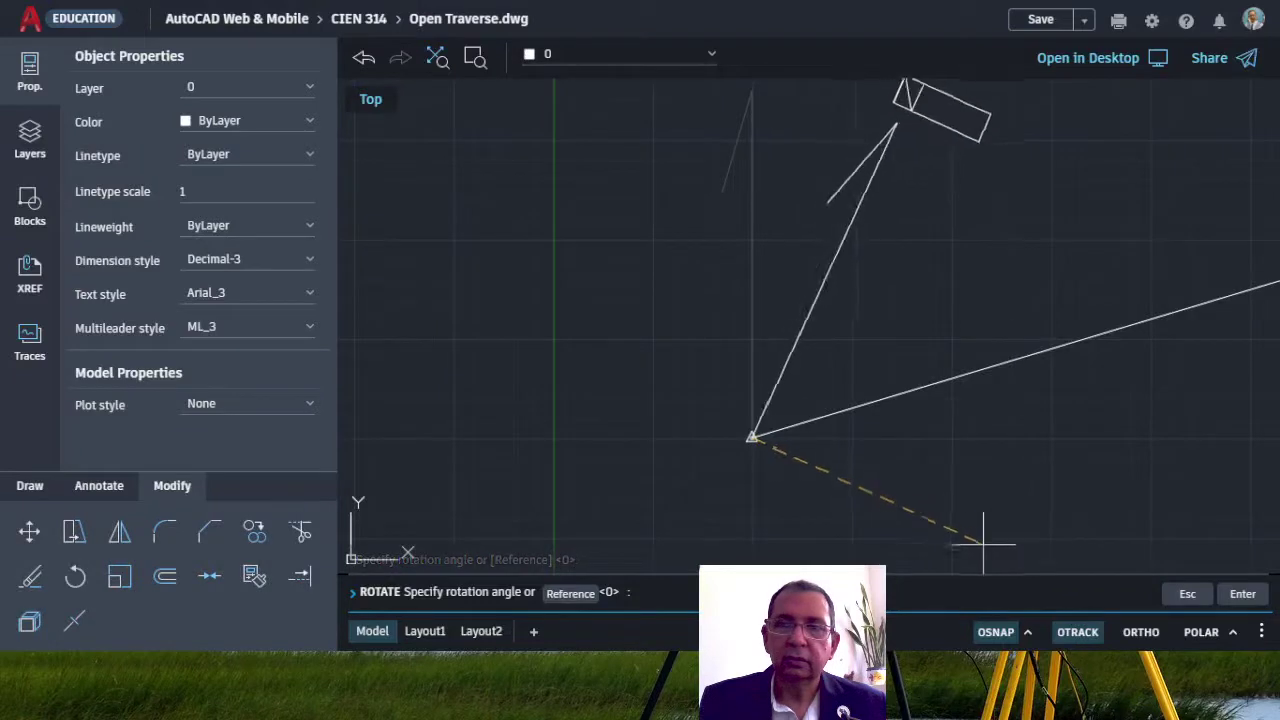
pyautogui.click(1075, 633)
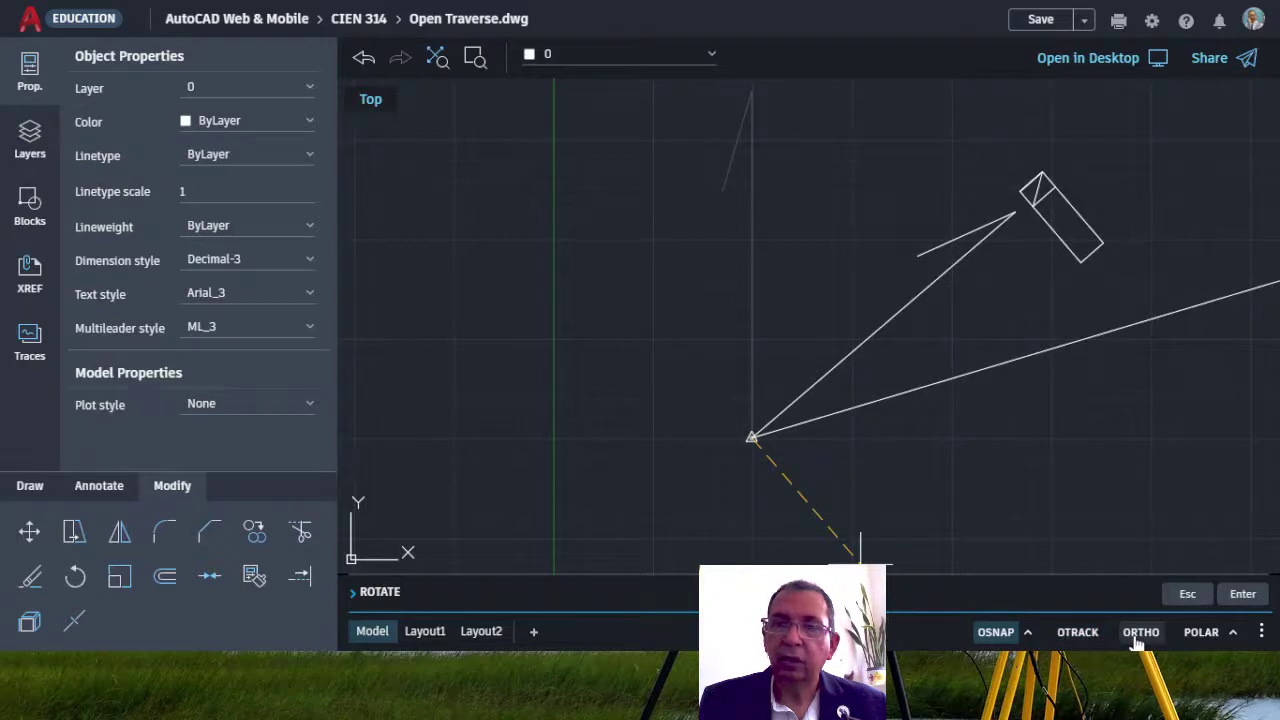
pyautogui.click(1136, 638)
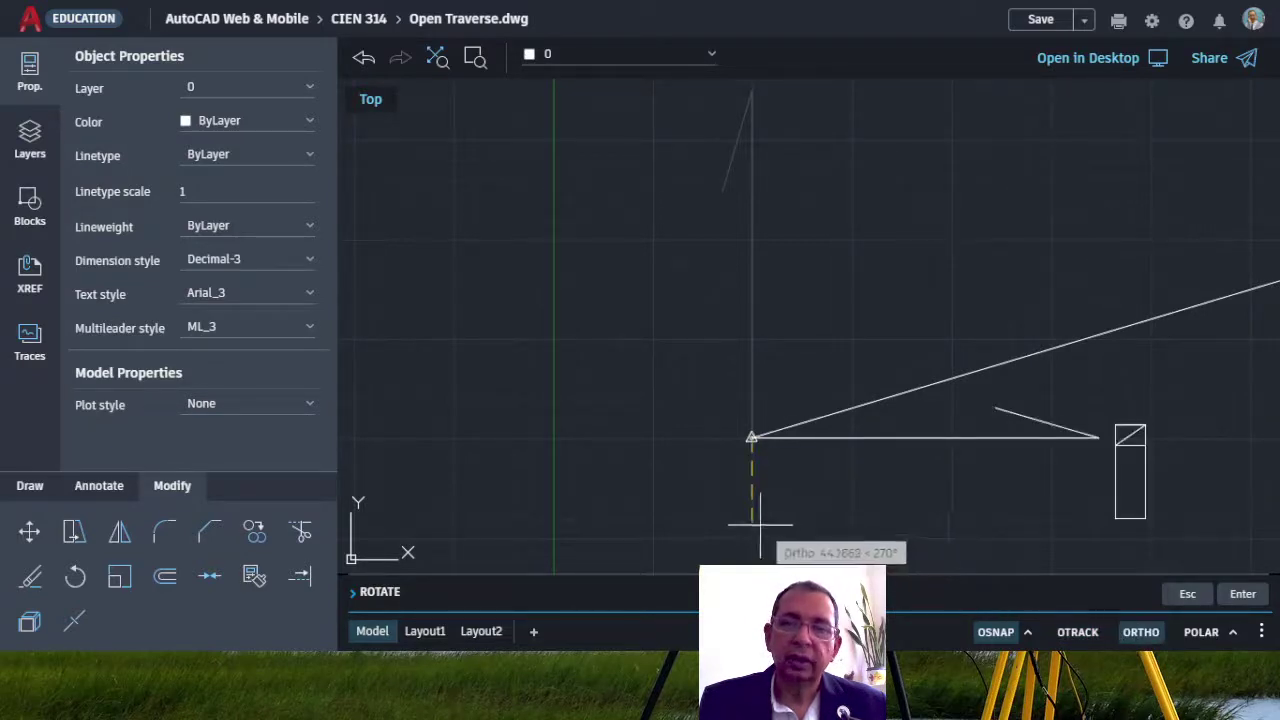
# - Try to rotate the north arrow and its N label to 270° about the control point circle's centre
pyautogui.scroll(-5, 640, 370)
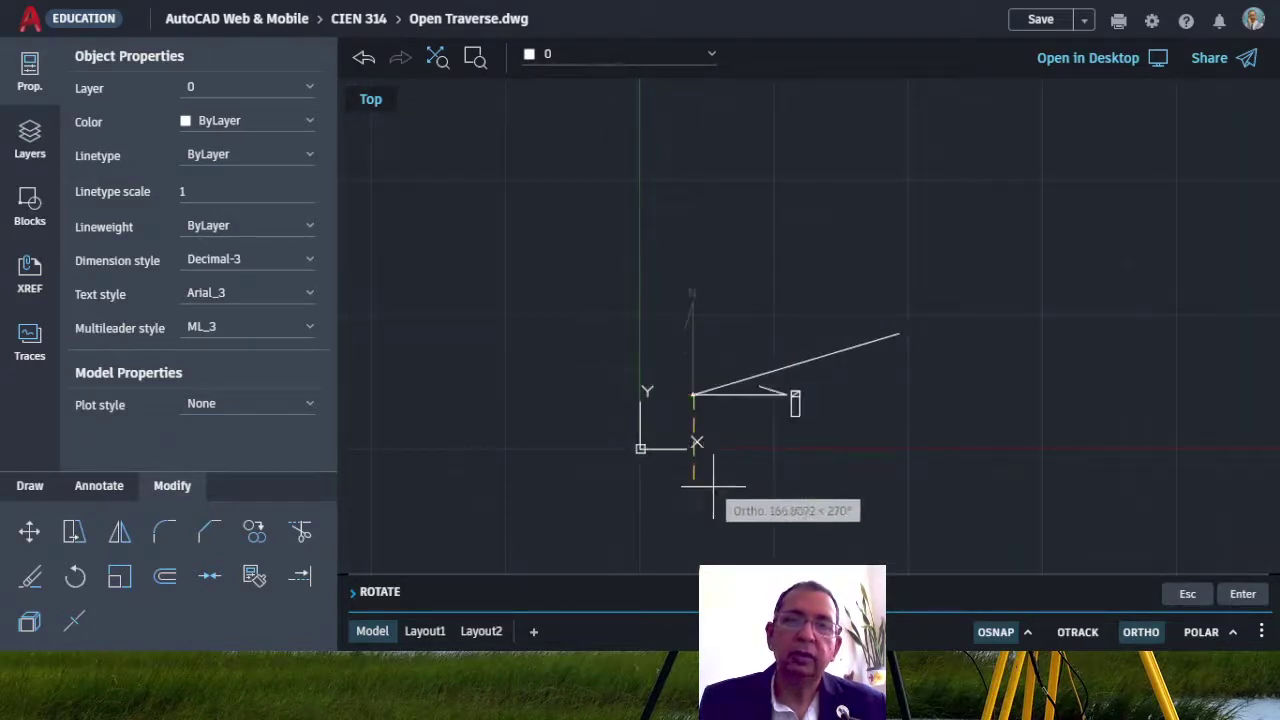
pyautogui.scroll(4, 712, 488)
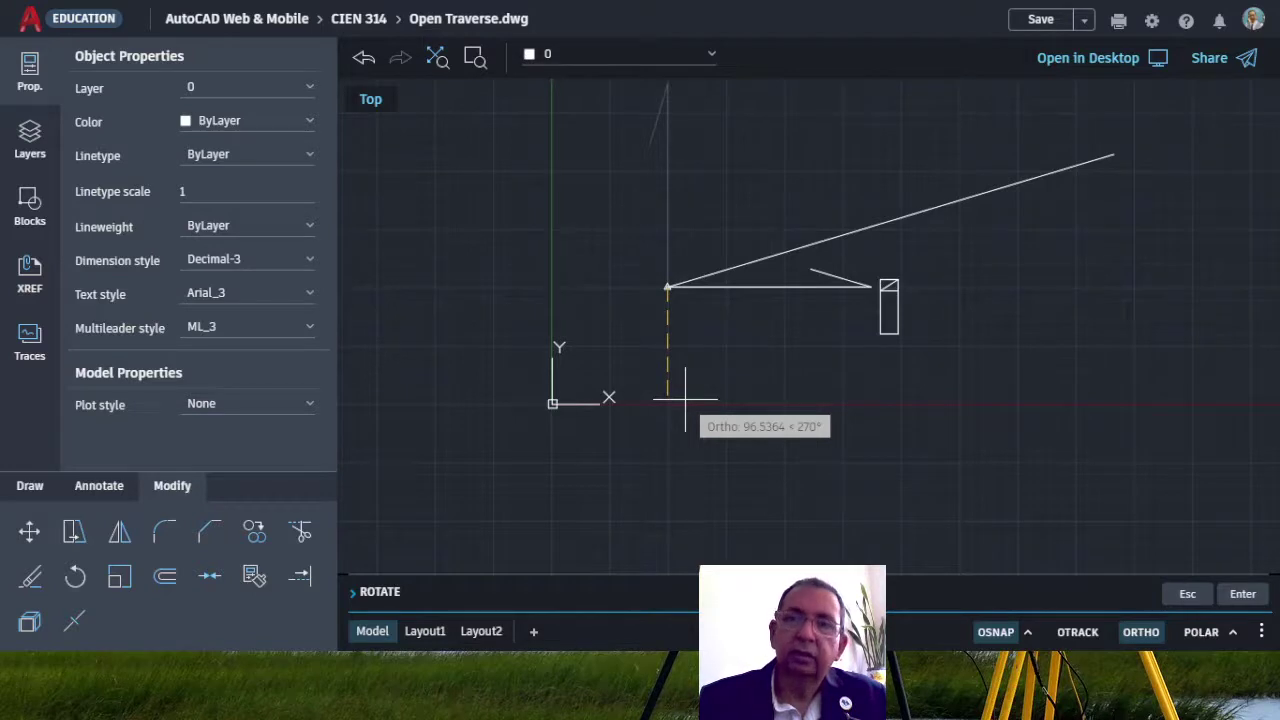
pyautogui.click(685, 400)
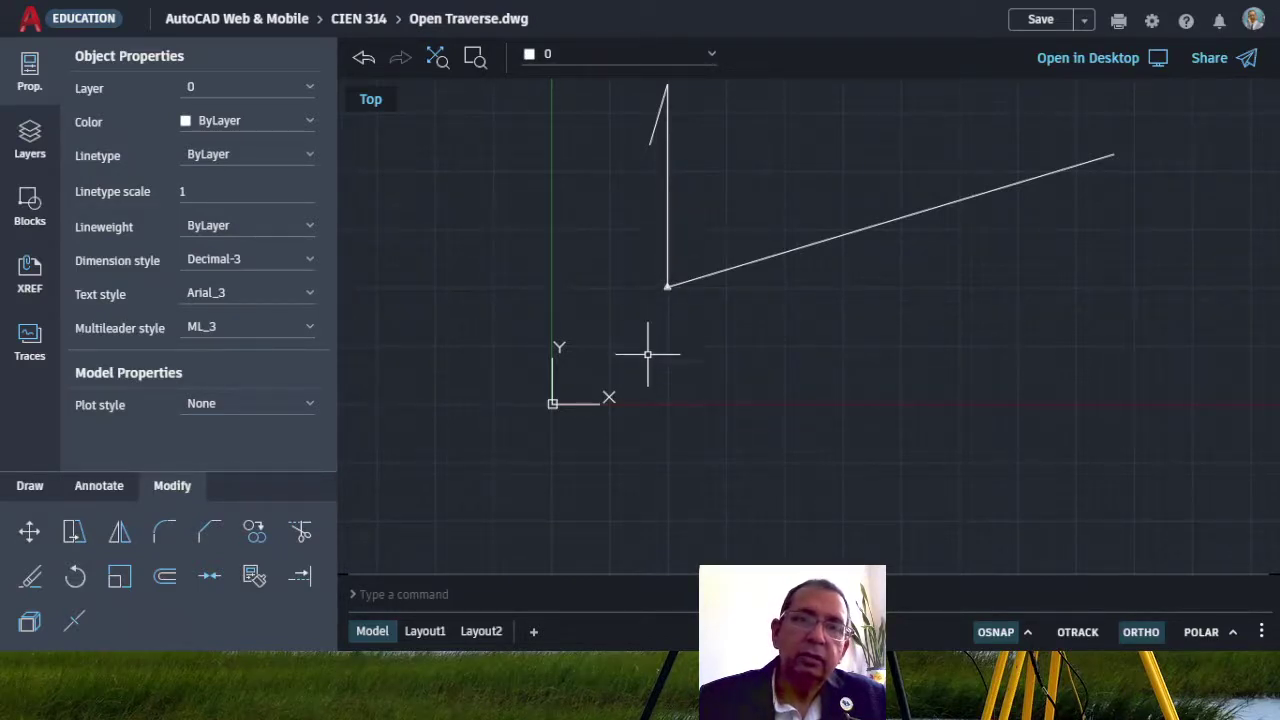
pyautogui.scroll(-2, 647, 354)
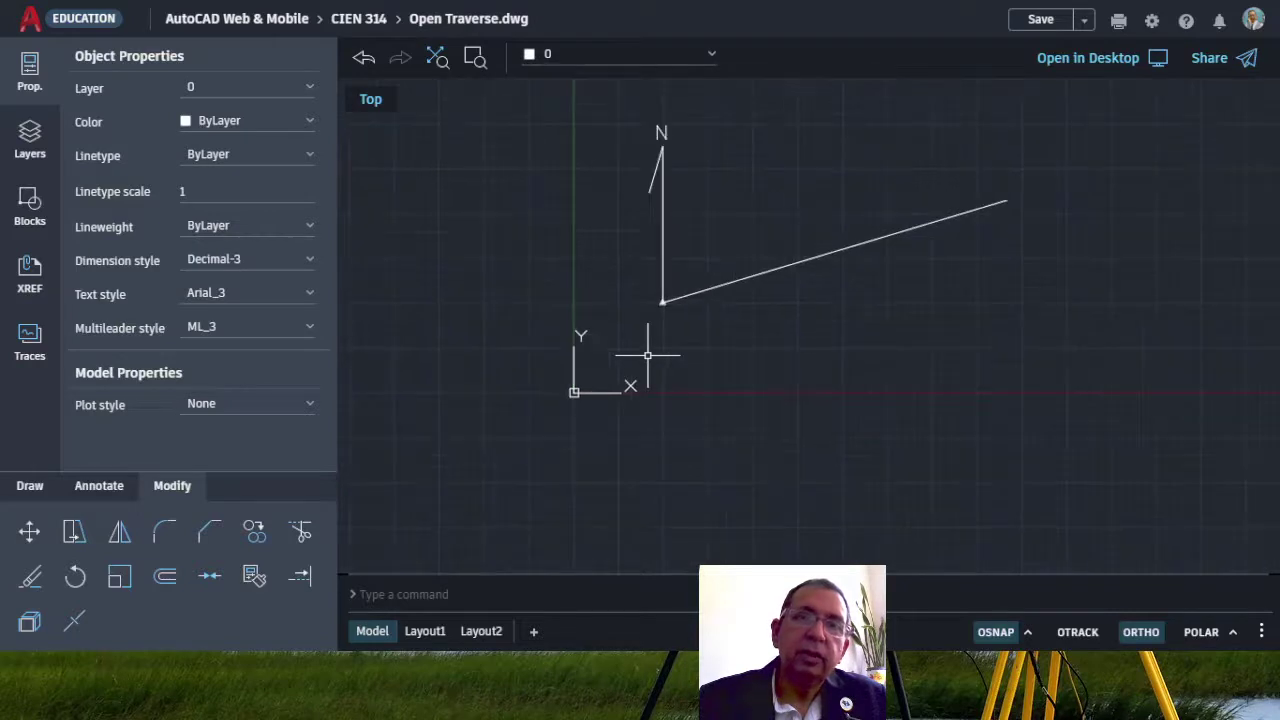
# - Select the north arrow's two lines and N label and rotate them 270° about the shaft's lower endpoint at the circle's centre
pyautogui.click(692, 241)
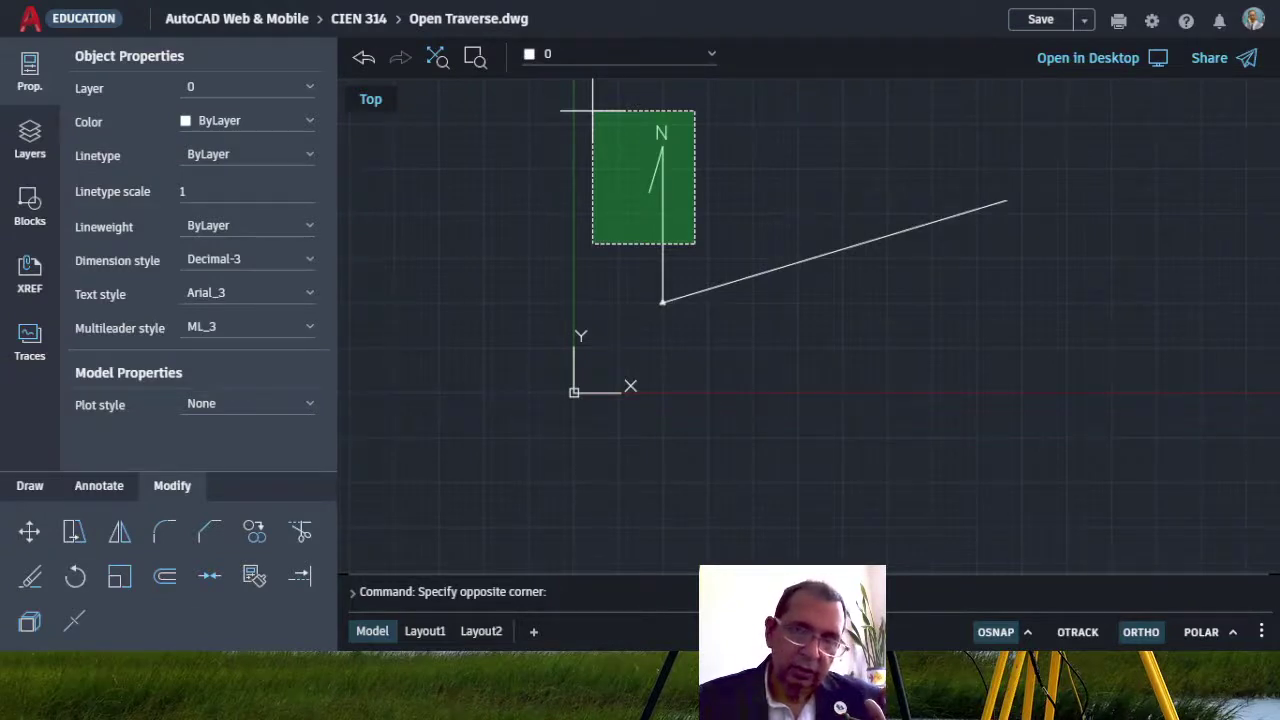
pyautogui.click(592, 111)
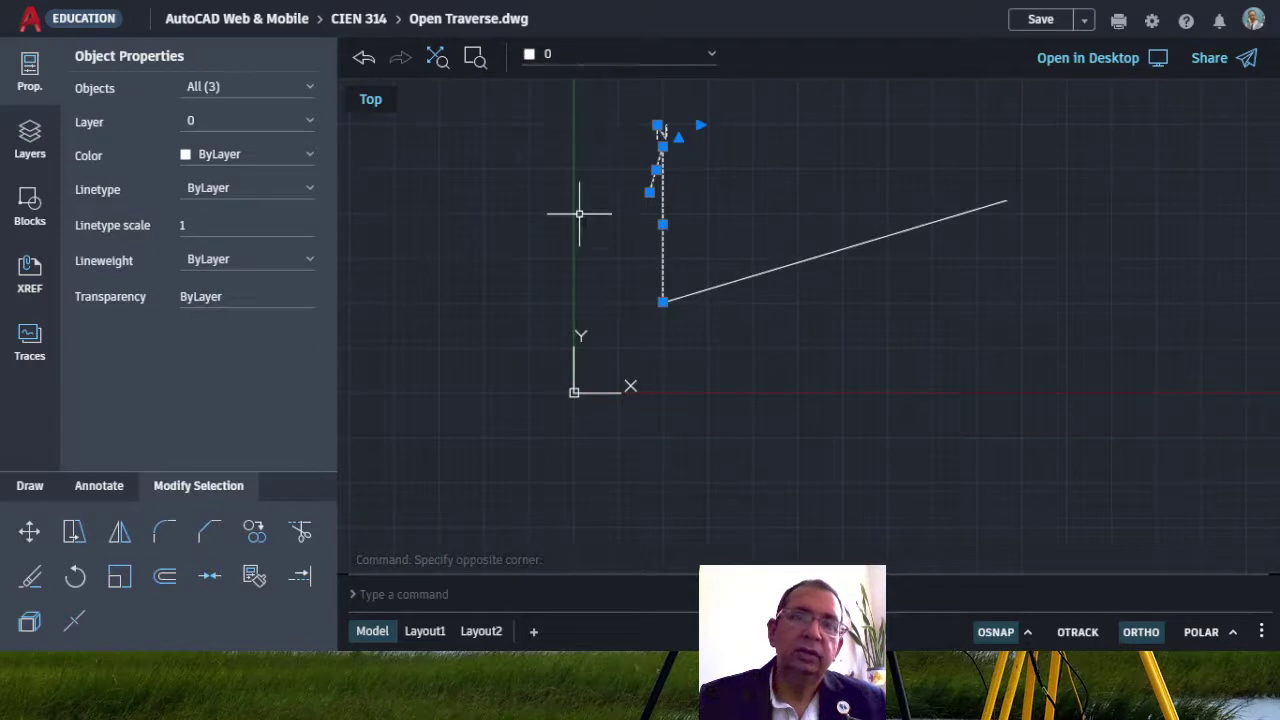
pyautogui.scroll(8, 672, 327)
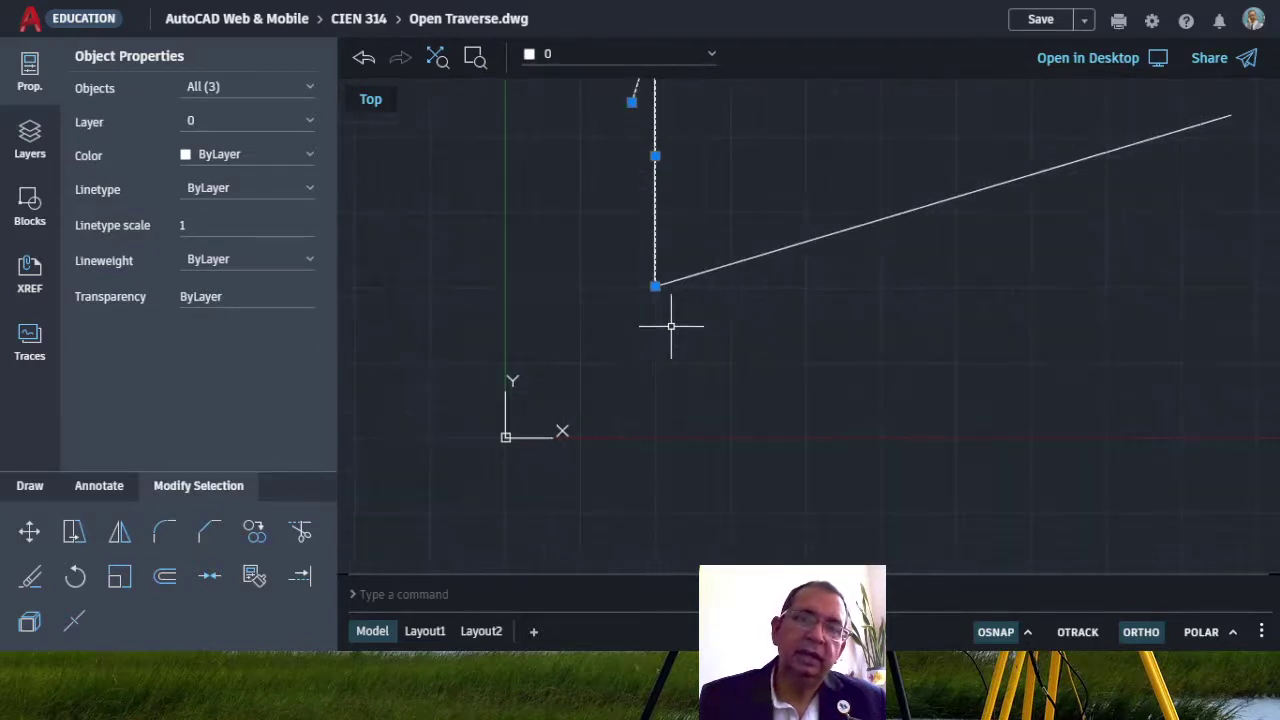
pyautogui.scroll(5, 591, 187)
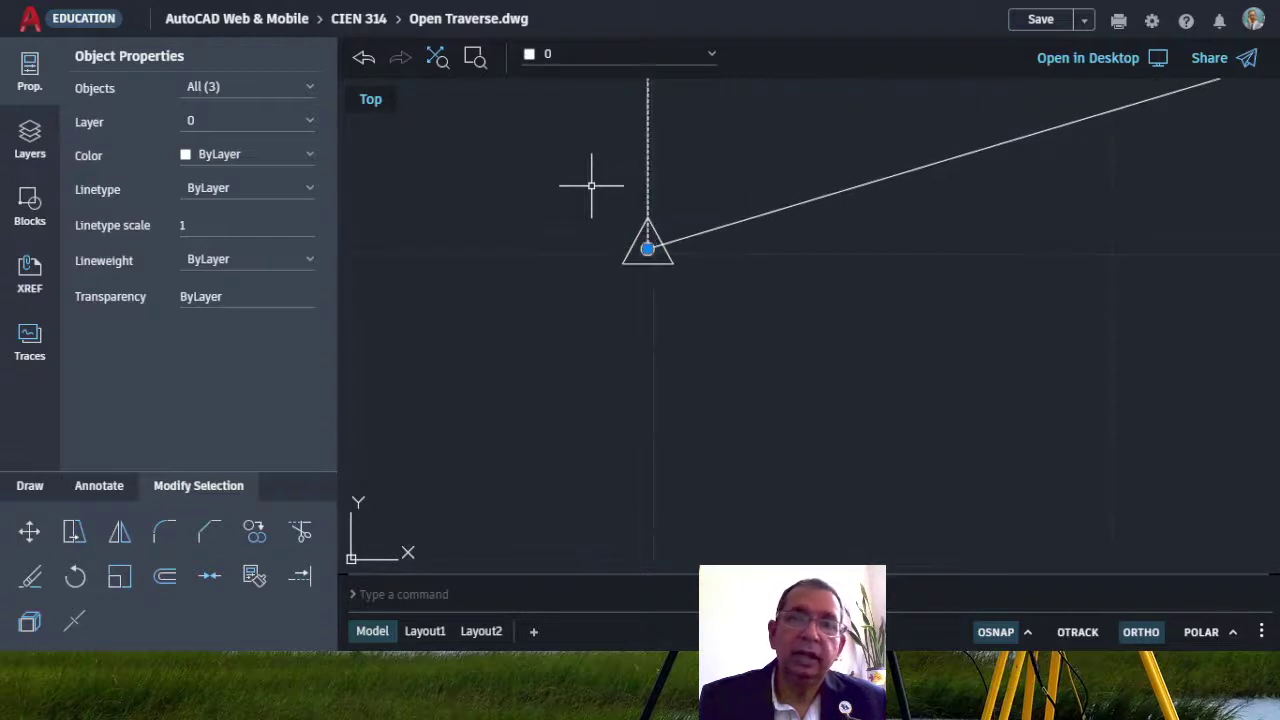
pyautogui.scroll(1, 591, 187)
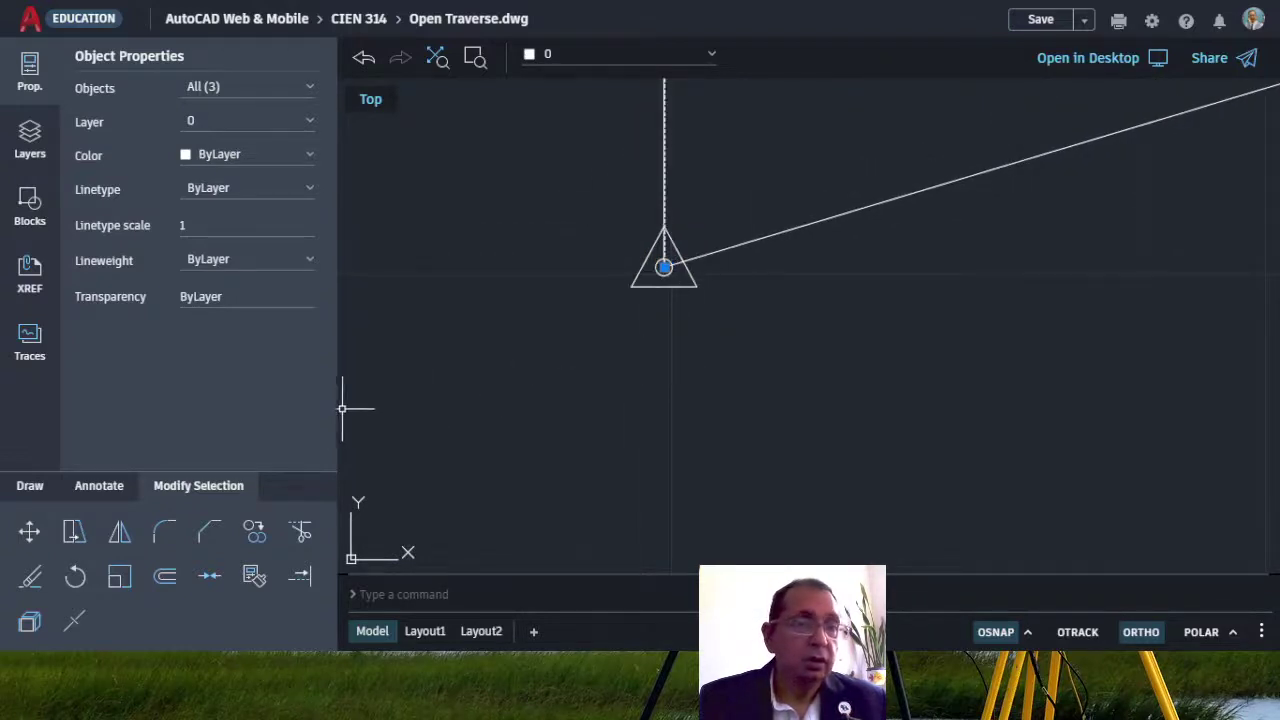
pyautogui.click(78, 575)
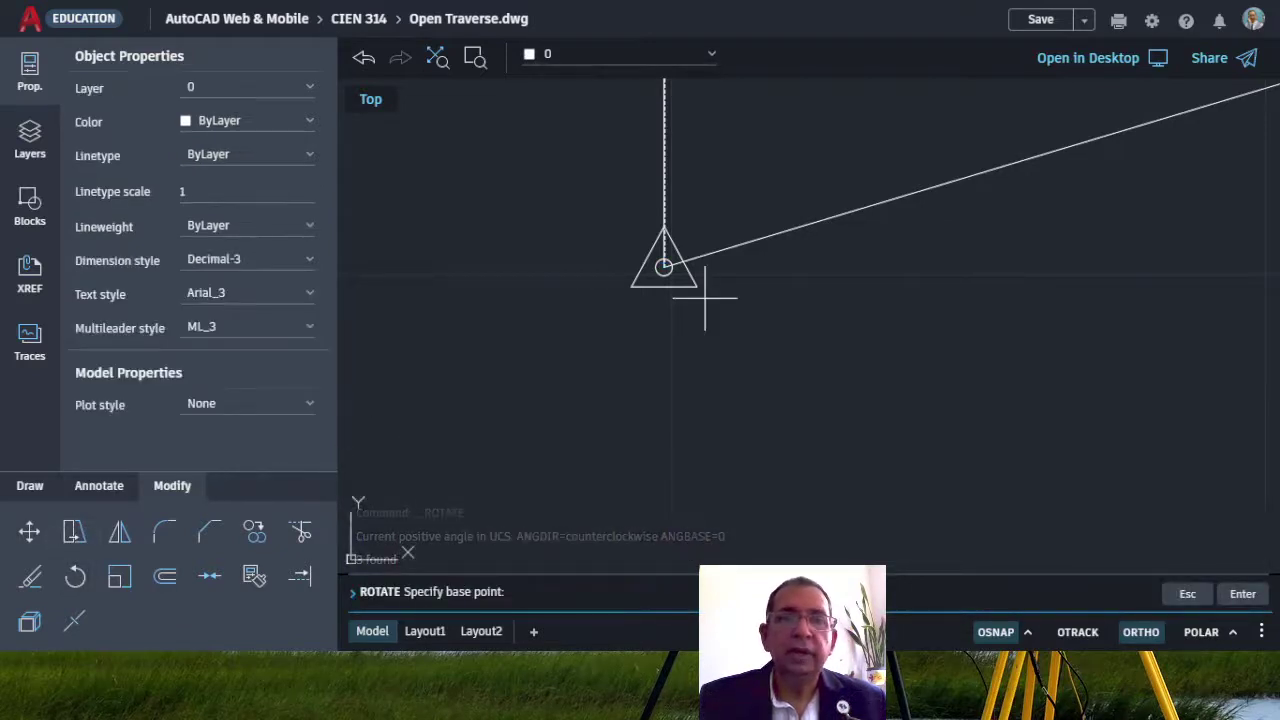
pyautogui.scroll(5, 664, 265)
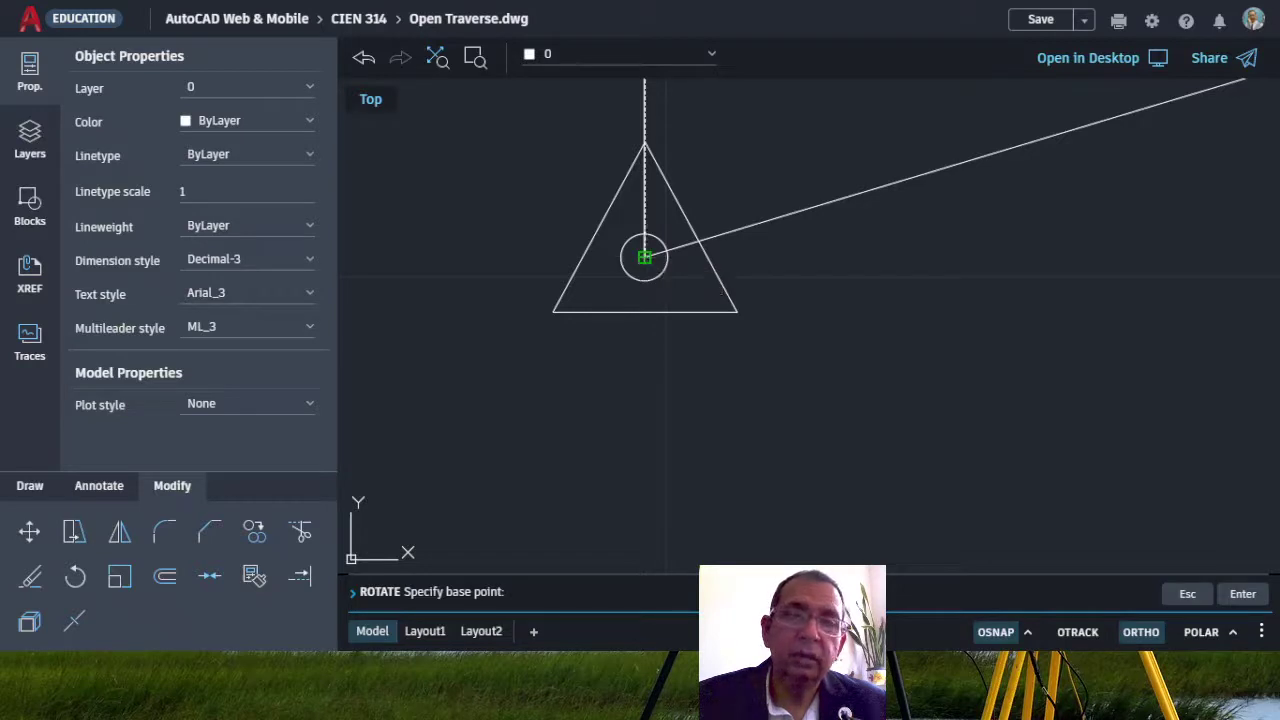
pyautogui.click(645, 258)
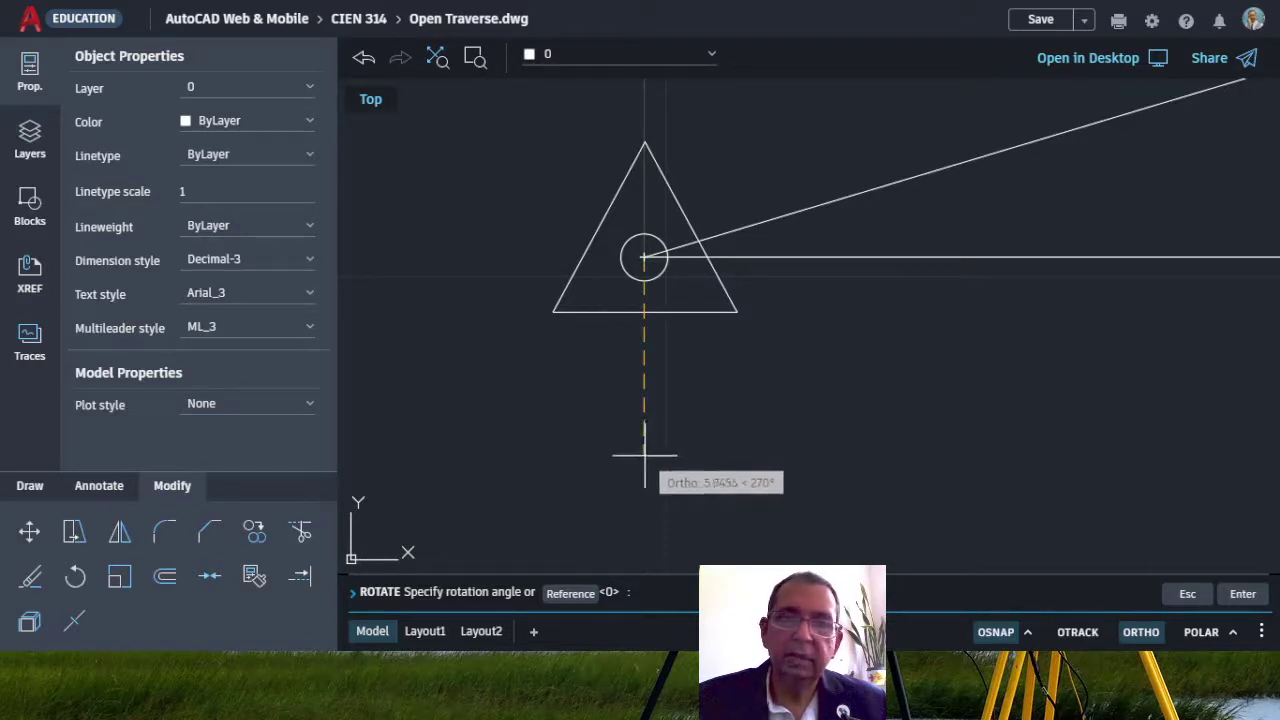
pyautogui.scroll(-3, 644, 455)
pyautogui.scroll(-4, 632, 447)
pyautogui.scroll(-4, 625, 410)
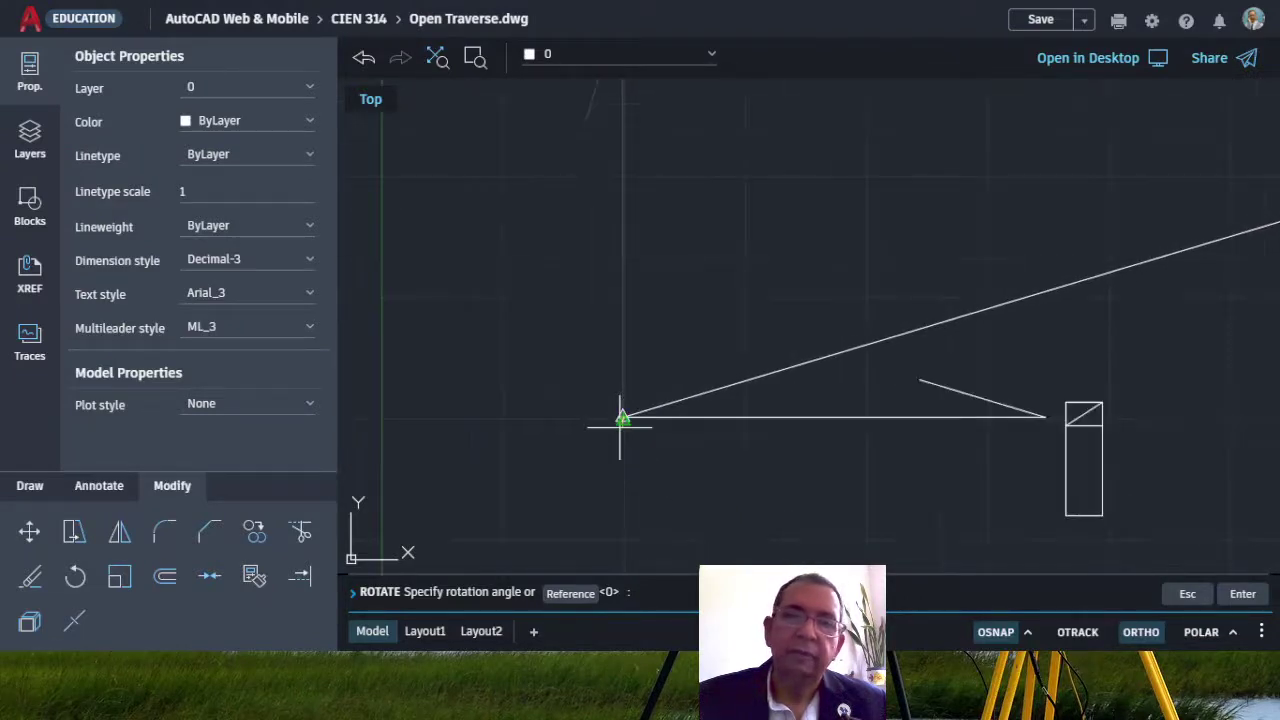
pyautogui.click(622, 497)
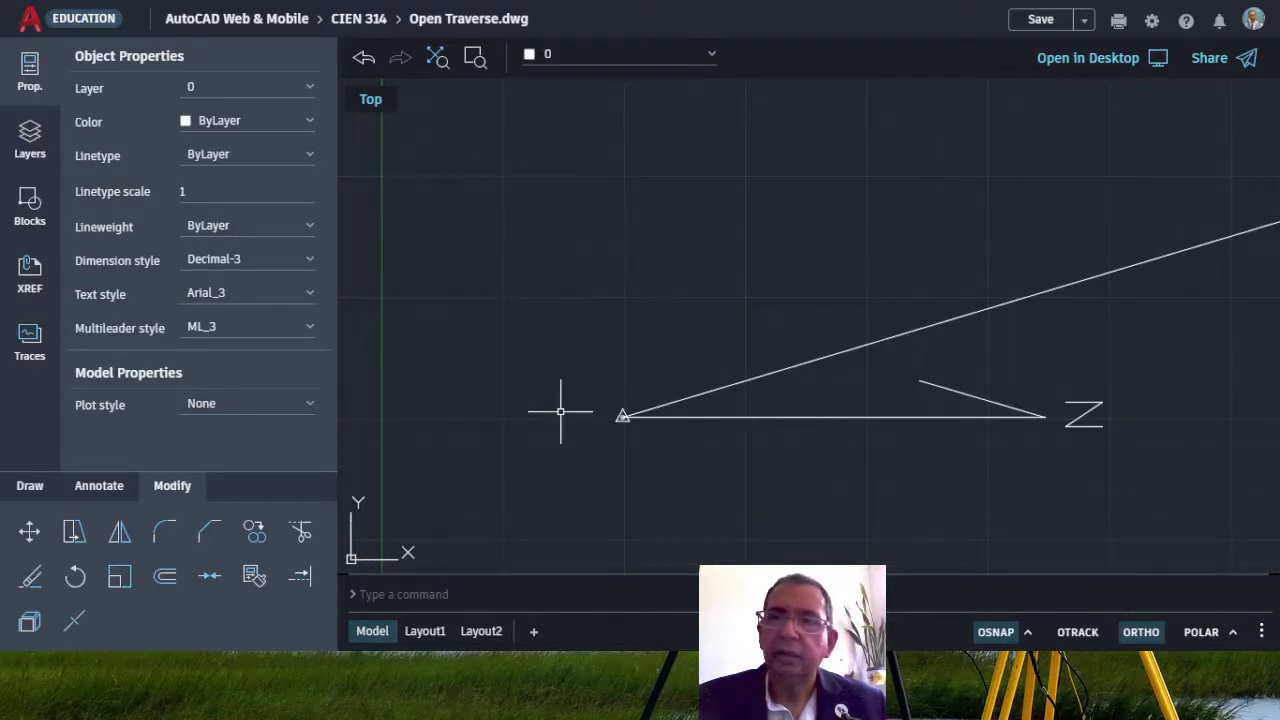
# - Check leg AB's bearing in the OneNote traverse figure, then return to AutoCAD Web and delete the upward-sloping first leg
pyautogui.scroll(-5, 534, 368)
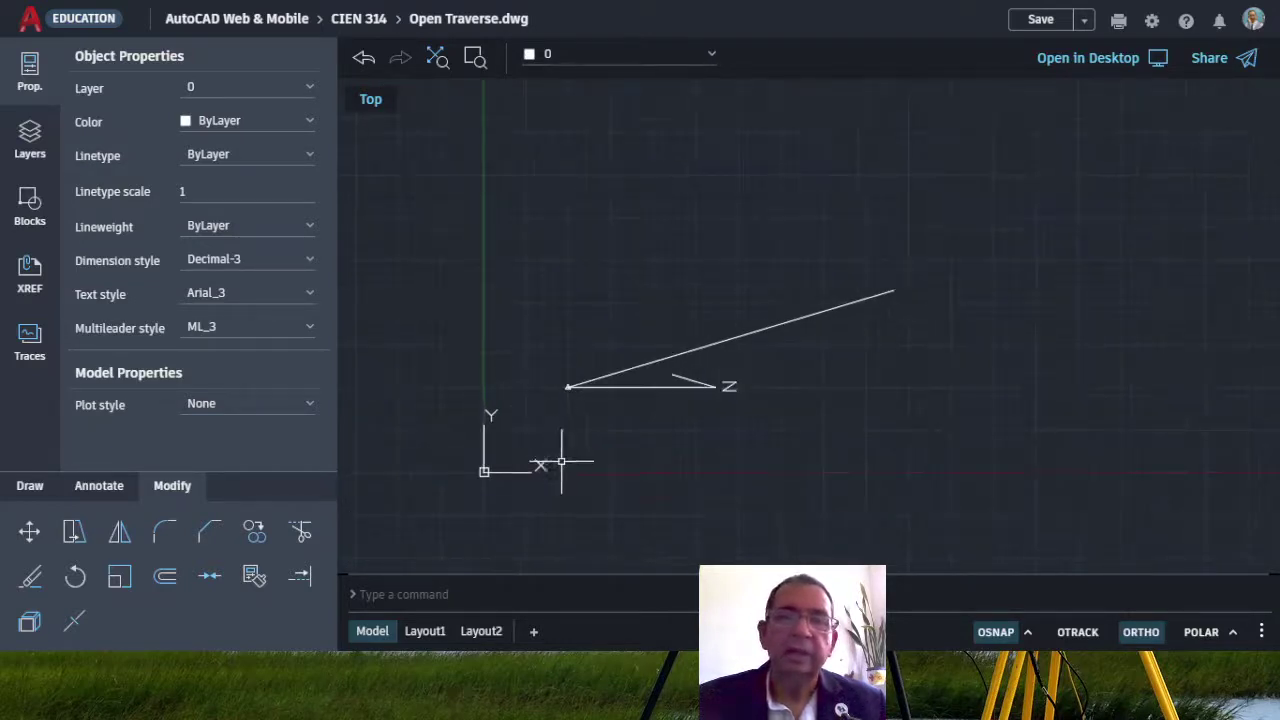
pyautogui.scroll(1, 569, 447)
pyautogui.scroll(2, 570, 445)
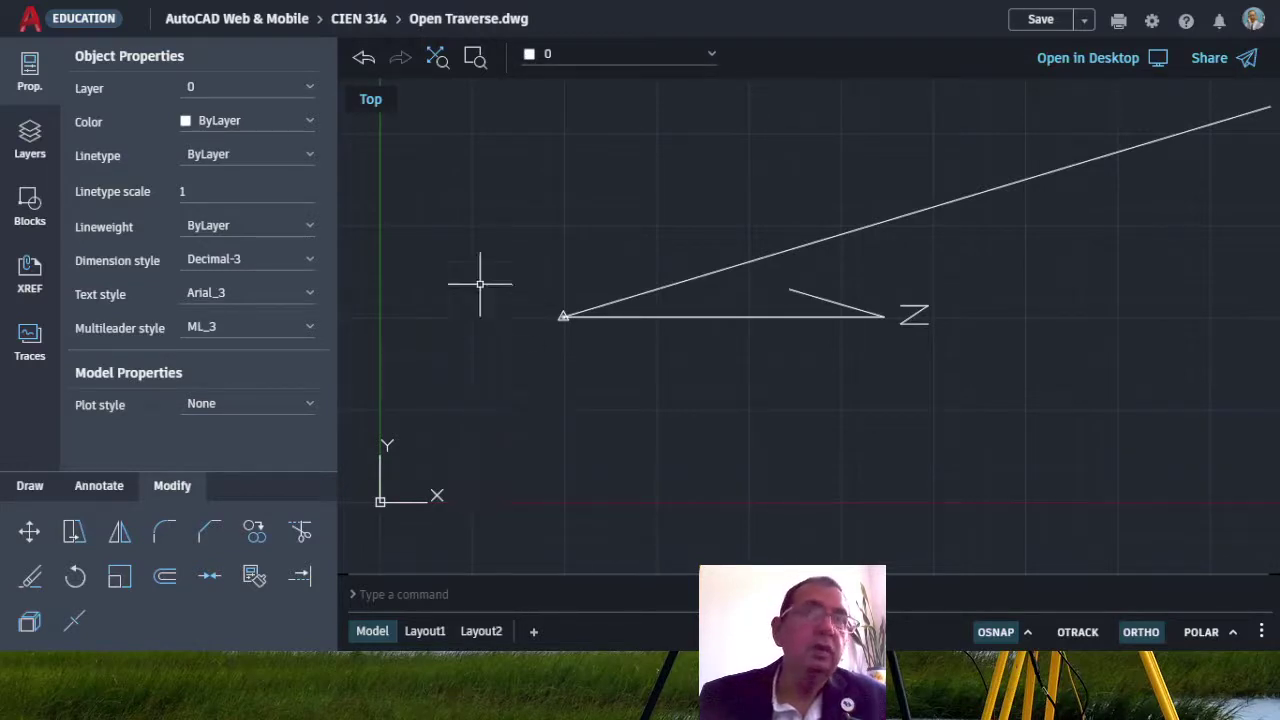
pyautogui.click(428, 2)
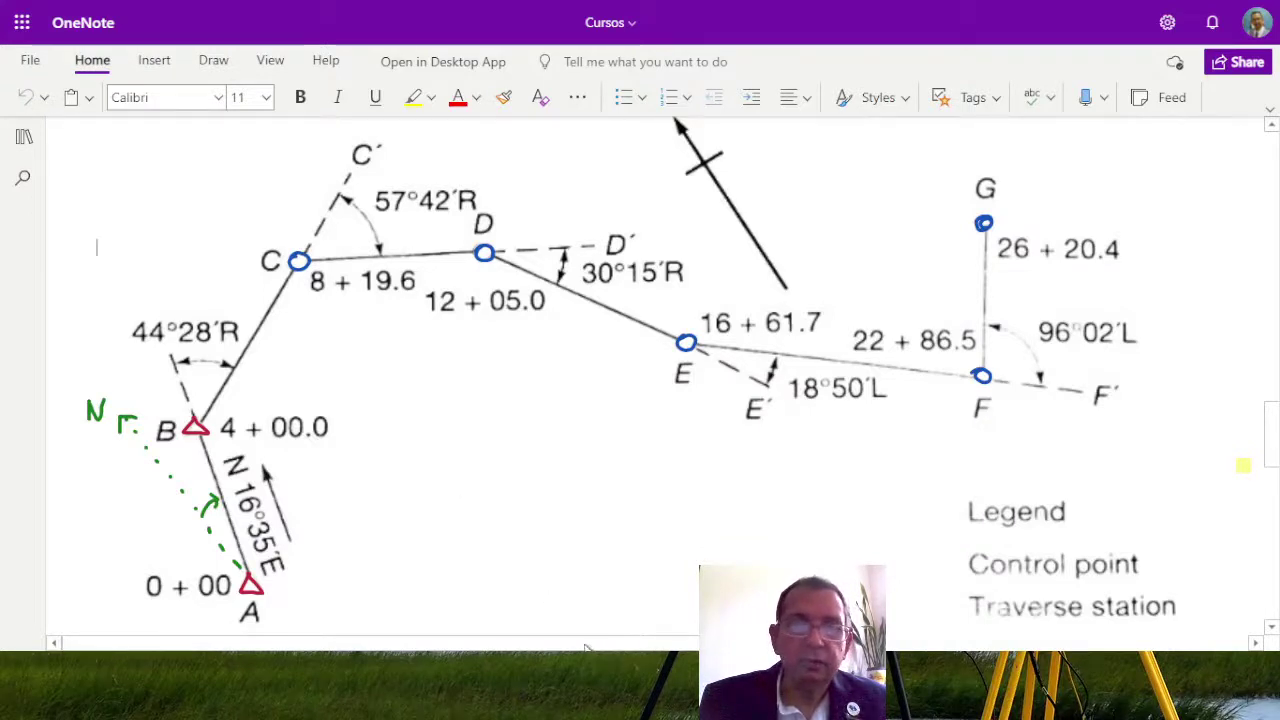
pyautogui.hotkey('alt', 'Tab')
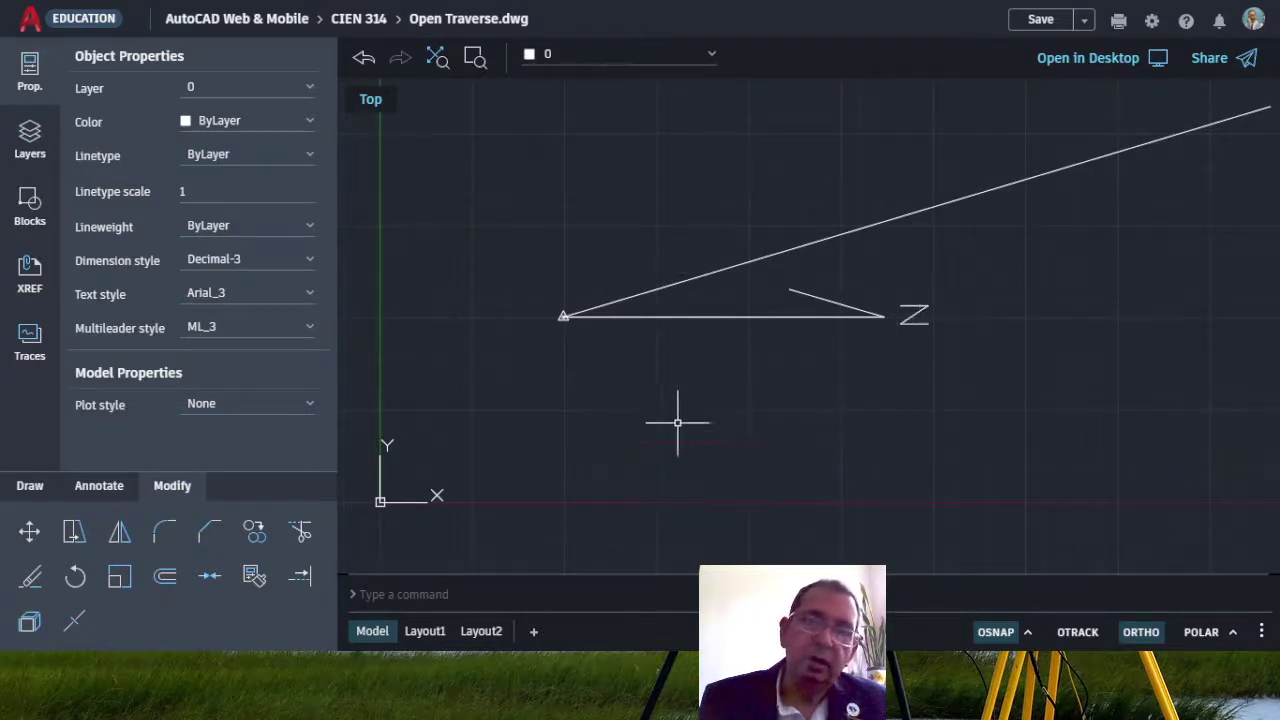
pyautogui.click(683, 282)
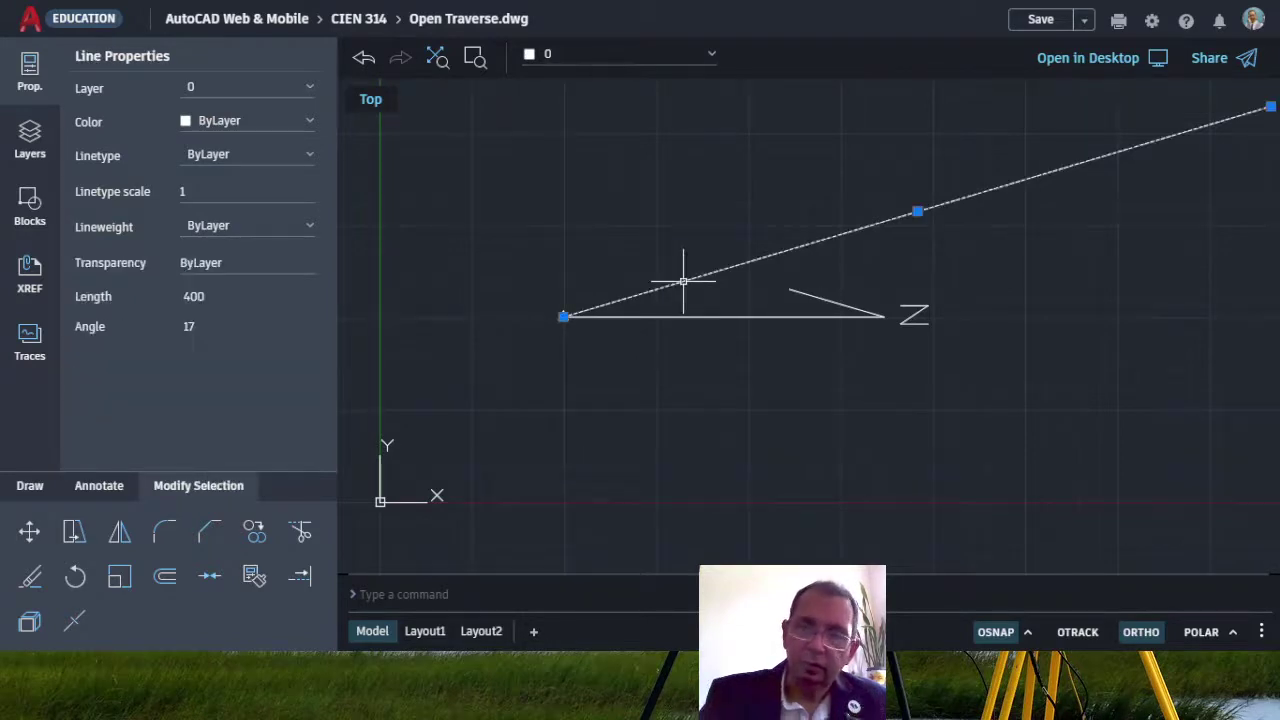
pyautogui.press('Delete')
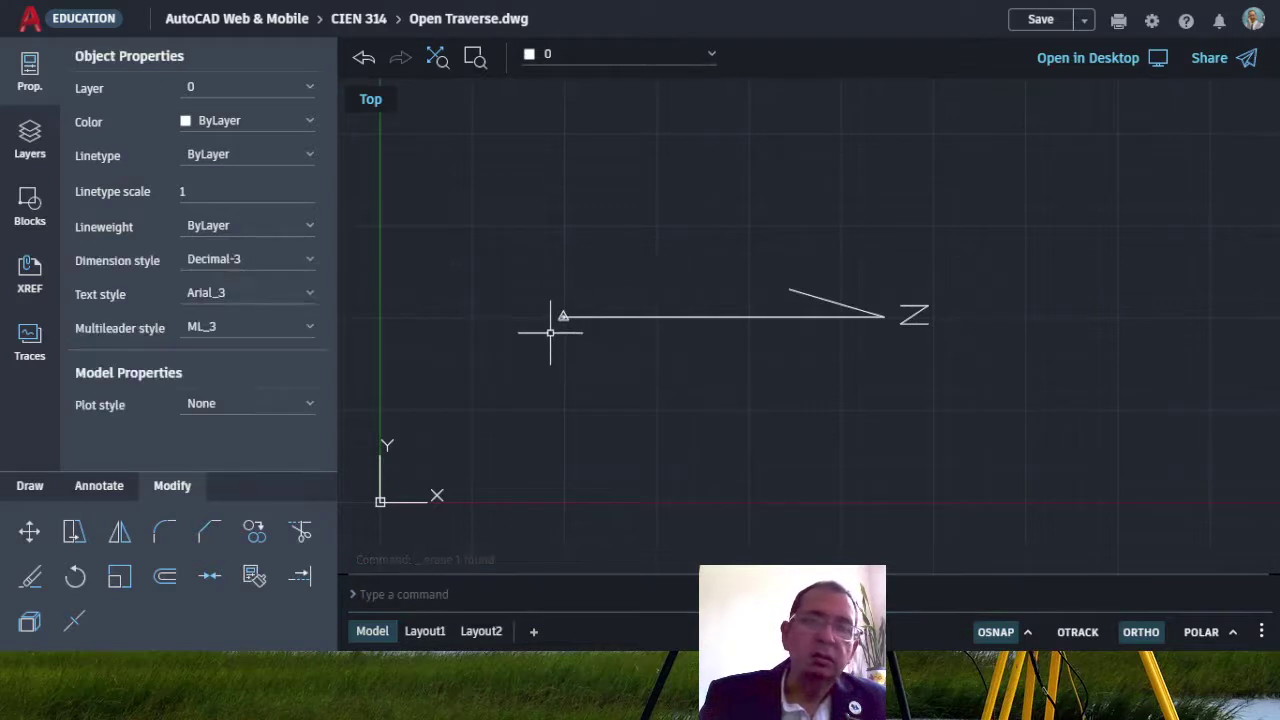
# - Start the first leg's line at the centre of the control point circle and turn Ortho mode off
pyautogui.scroll(2, 550, 330)
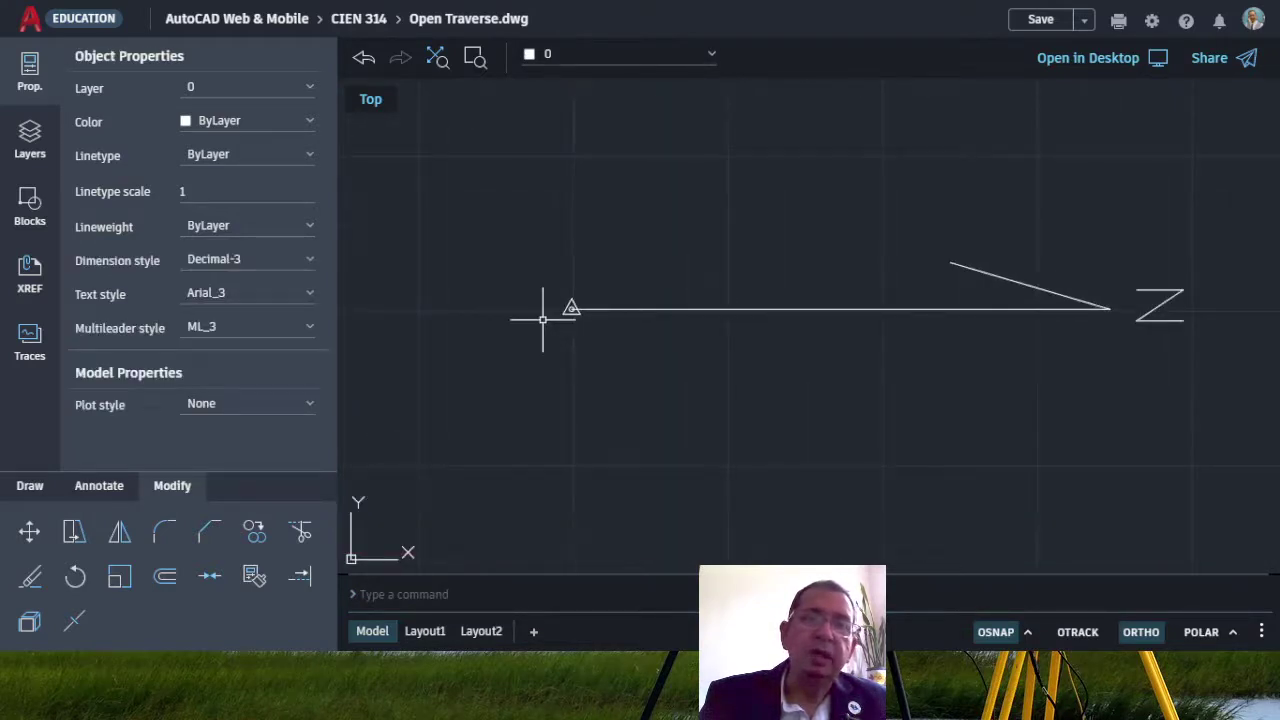
pyautogui.scroll(2, 571, 300)
pyautogui.scroll(1, 588, 331)
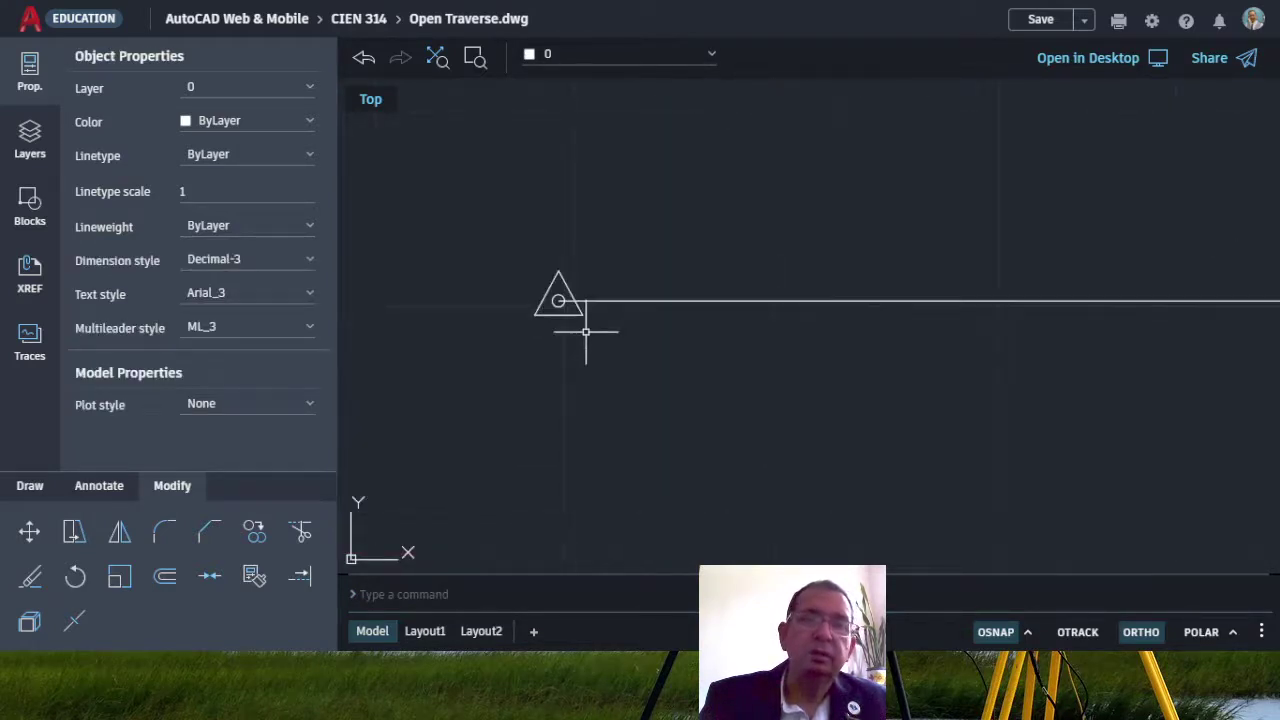
pyautogui.scroll(2, 586, 331)
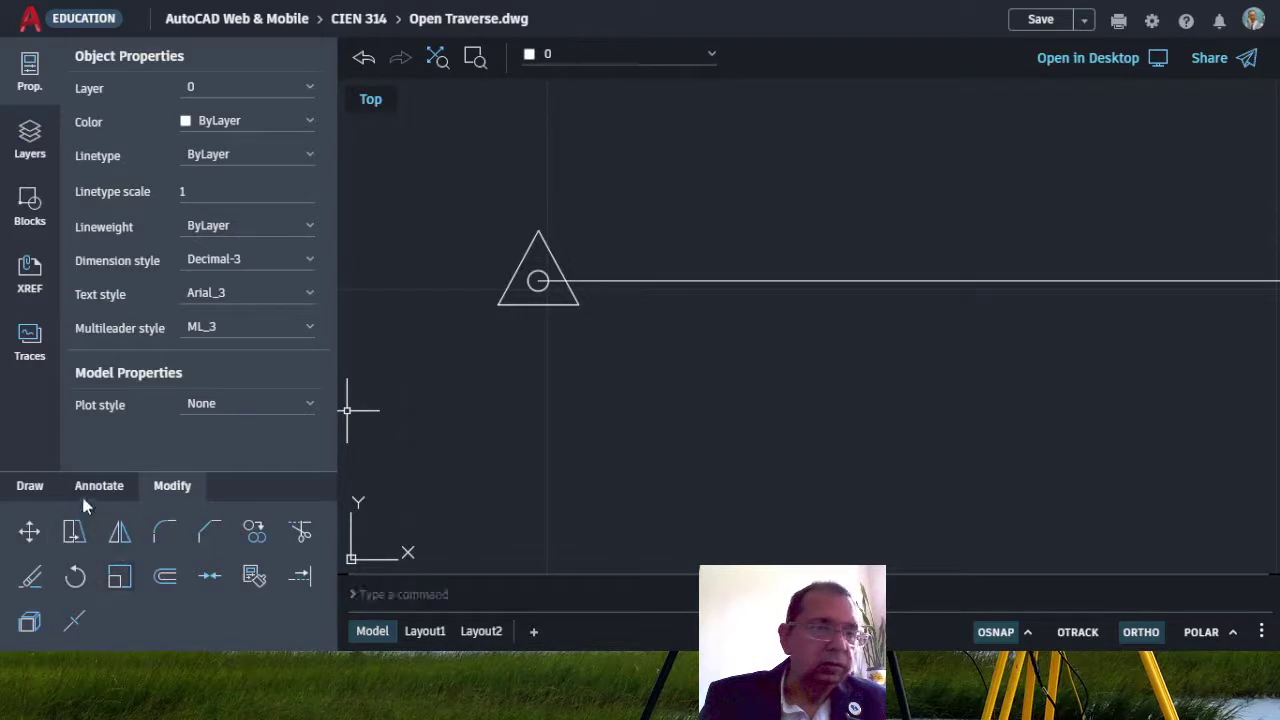
pyautogui.click(47, 484)
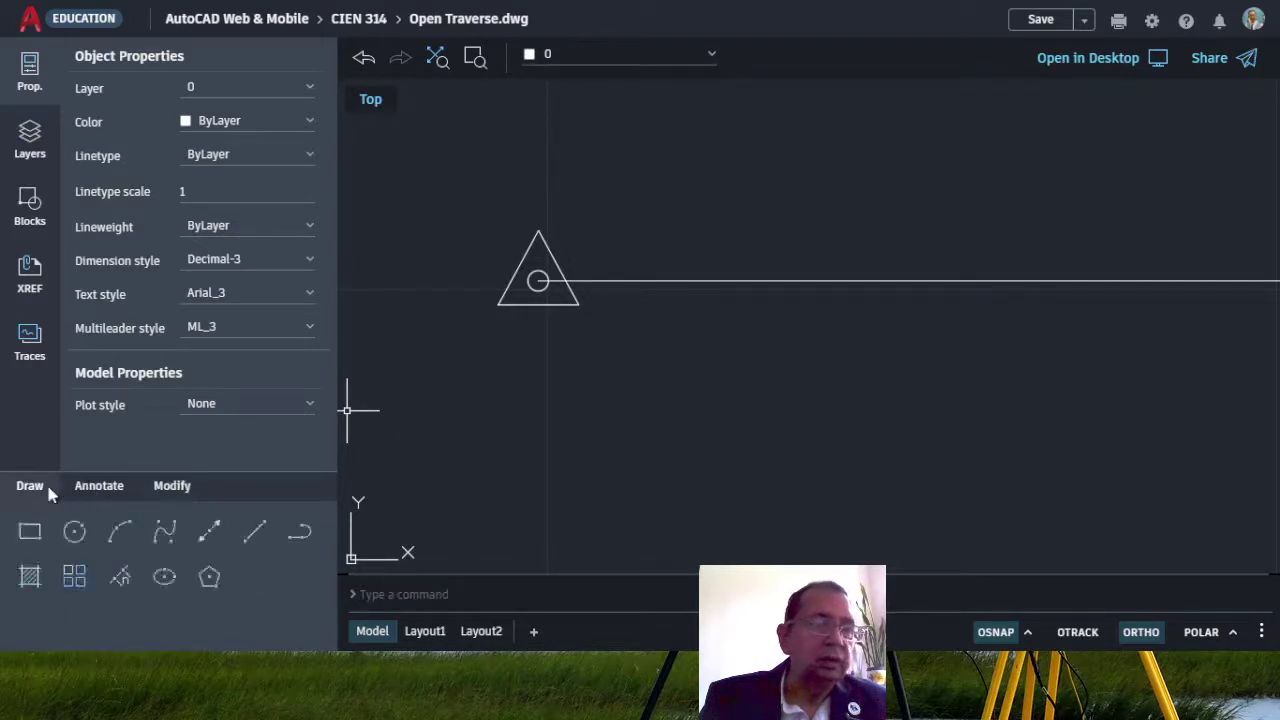
pyautogui.click(258, 540)
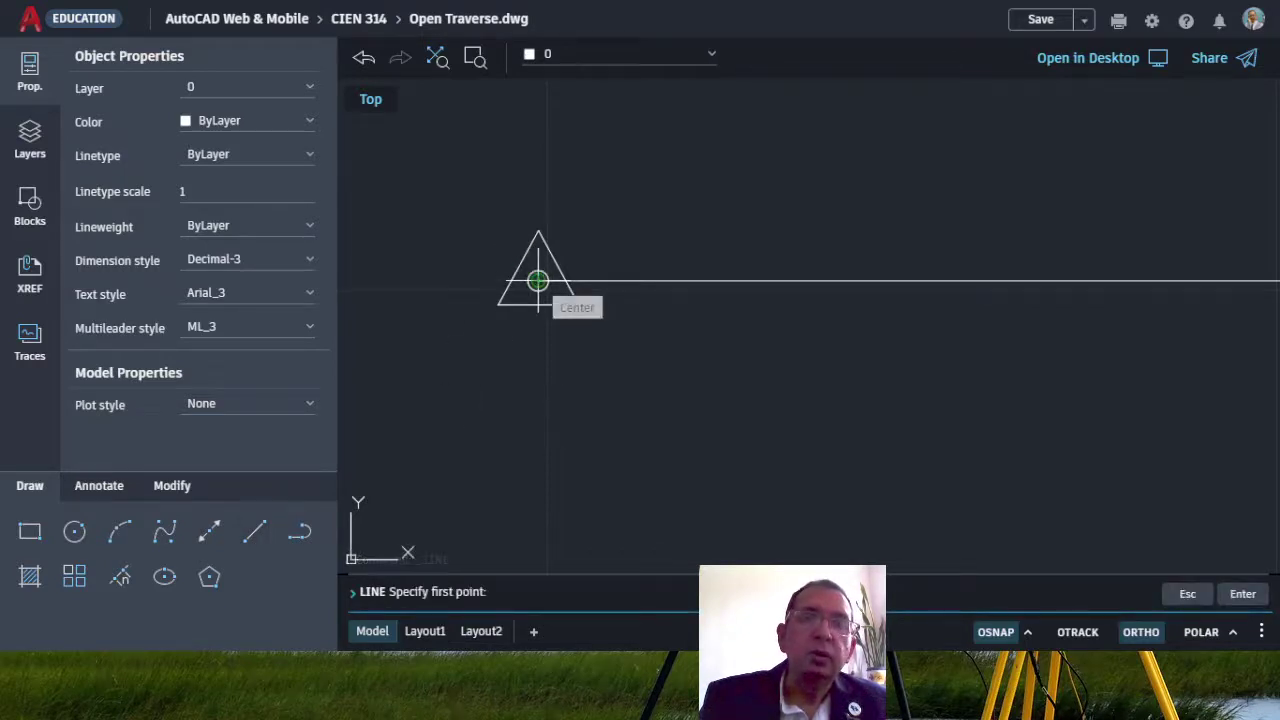
pyautogui.click(538, 281)
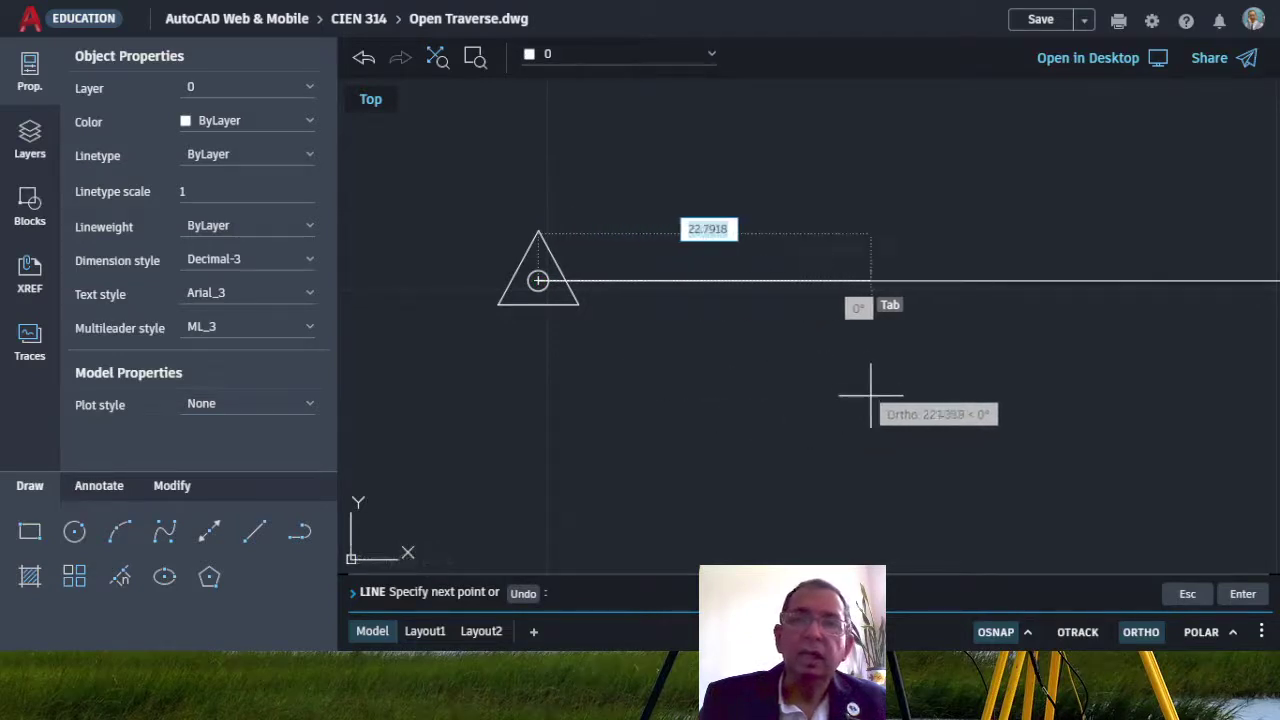
pyautogui.click(1143, 634)
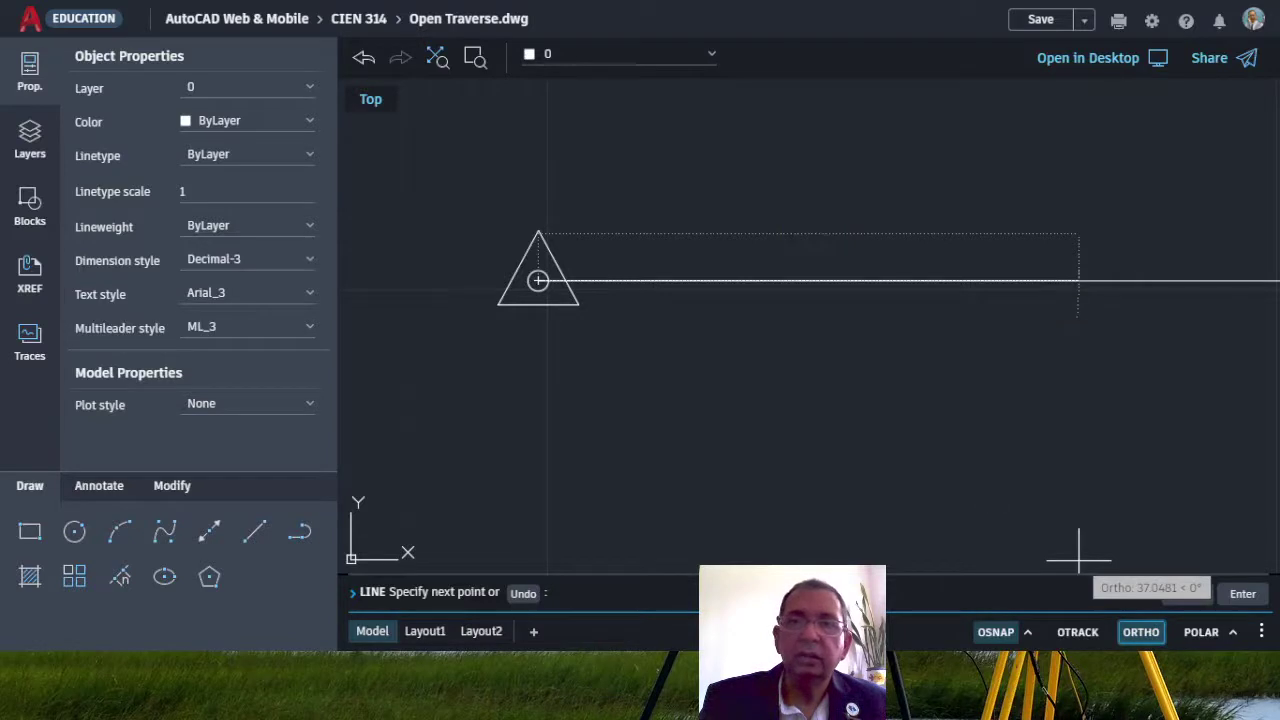
pyautogui.press('F8')
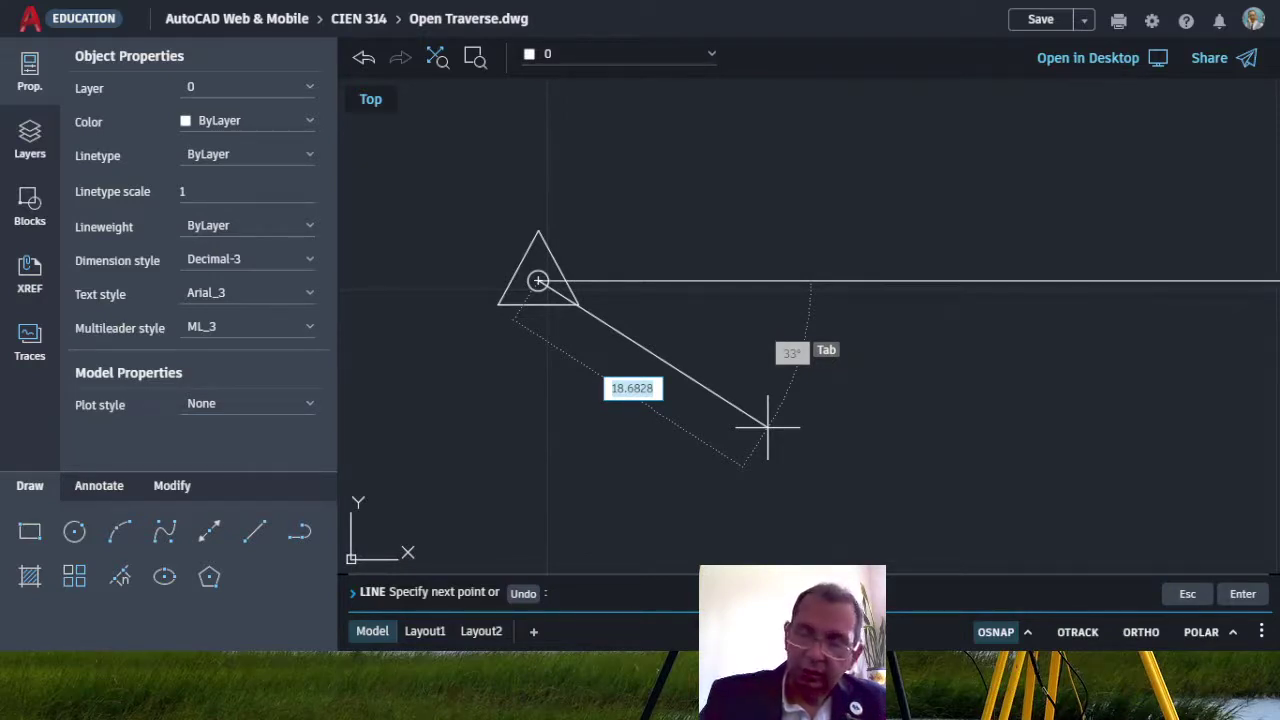
# - Draw the first leg 400 long at 16.583° clockwise from the north arrow and end the line there
pyautogui.write('400')
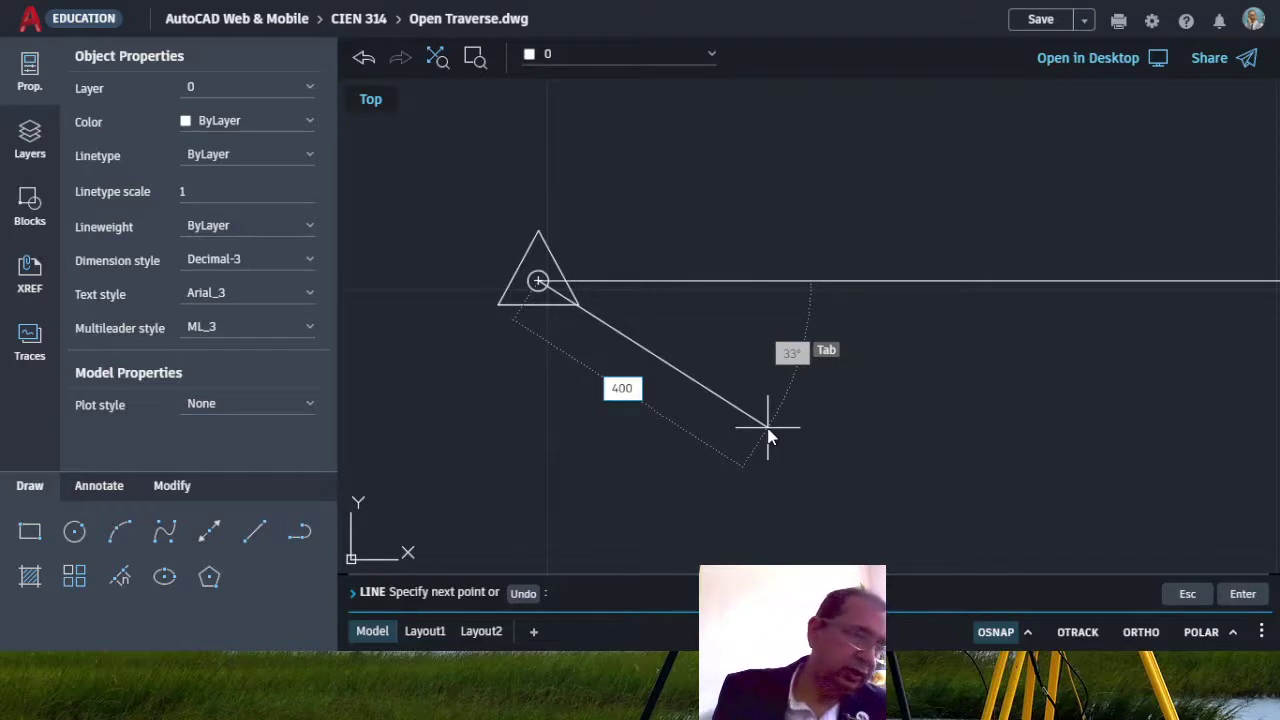
pyautogui.press('Tab')
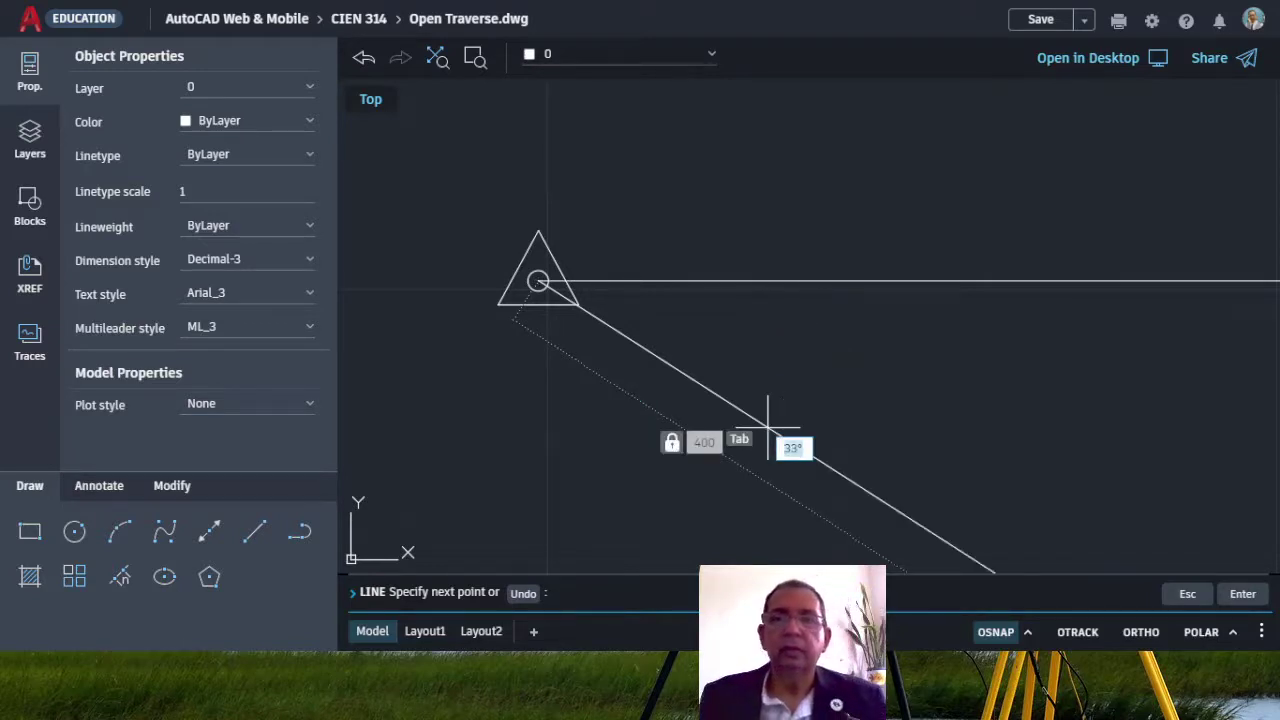
pyautogui.write('16')
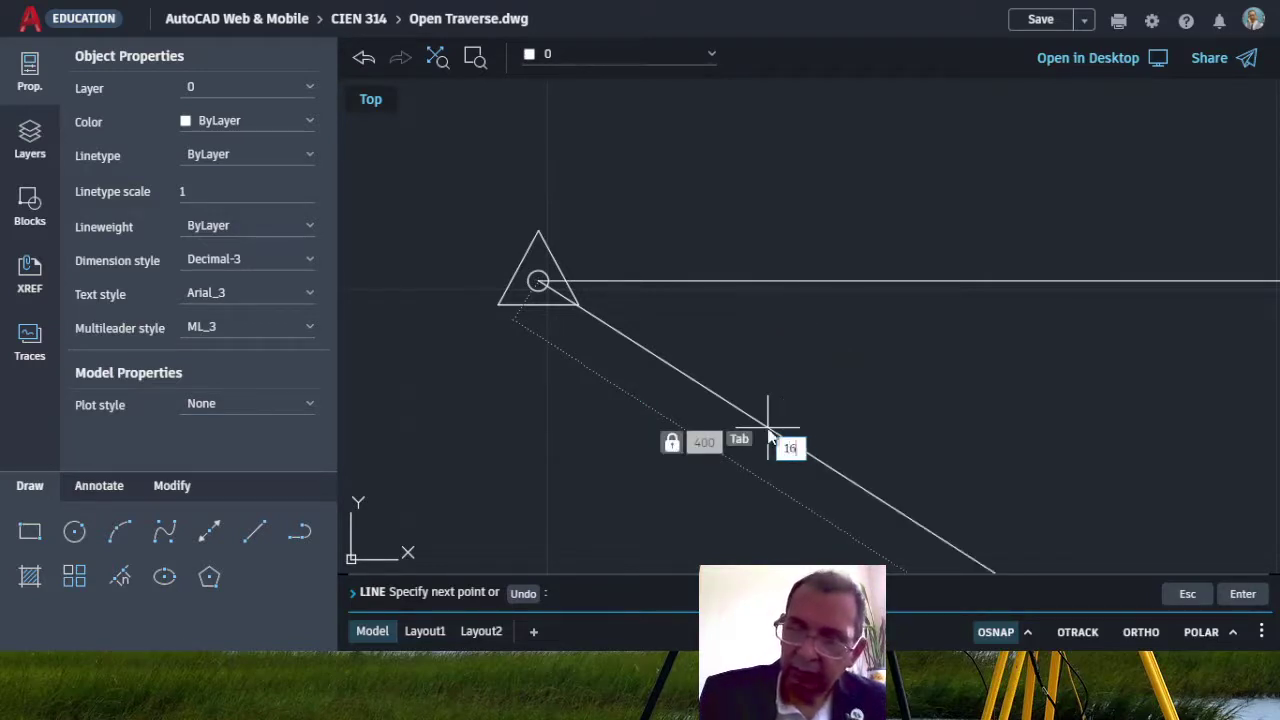
pyautogui.write('.583')
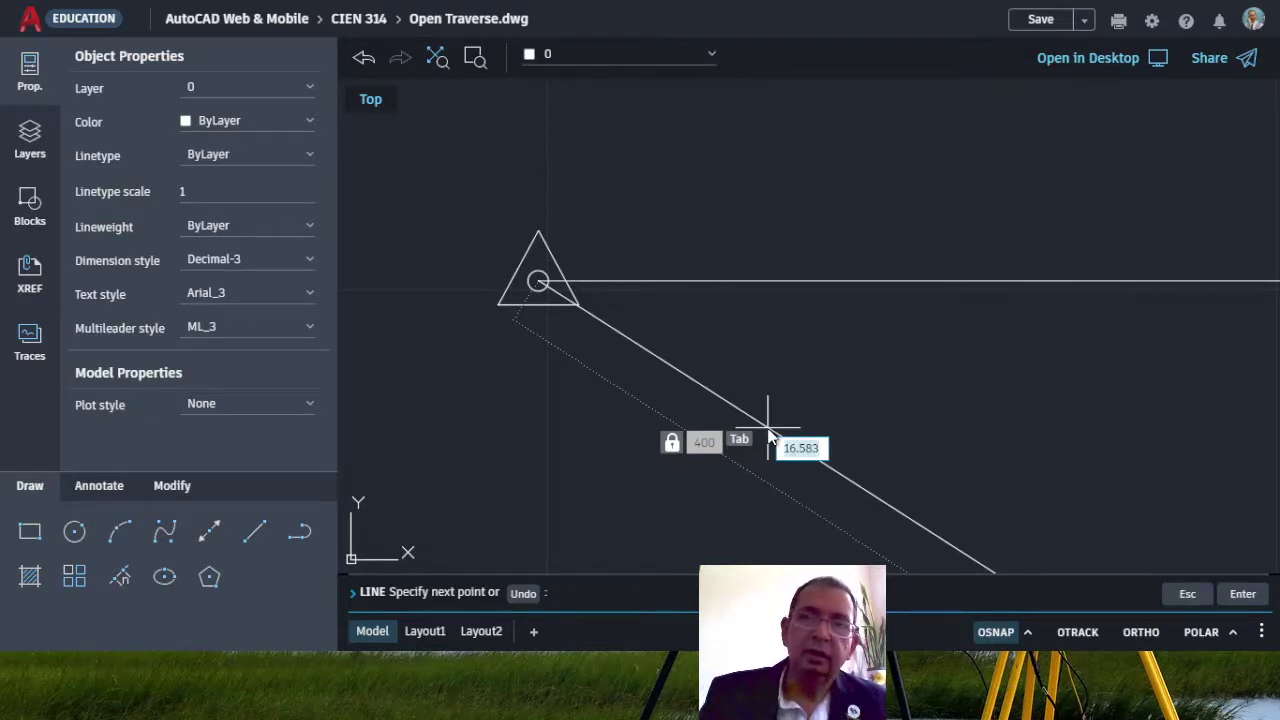
pyautogui.press('Return')
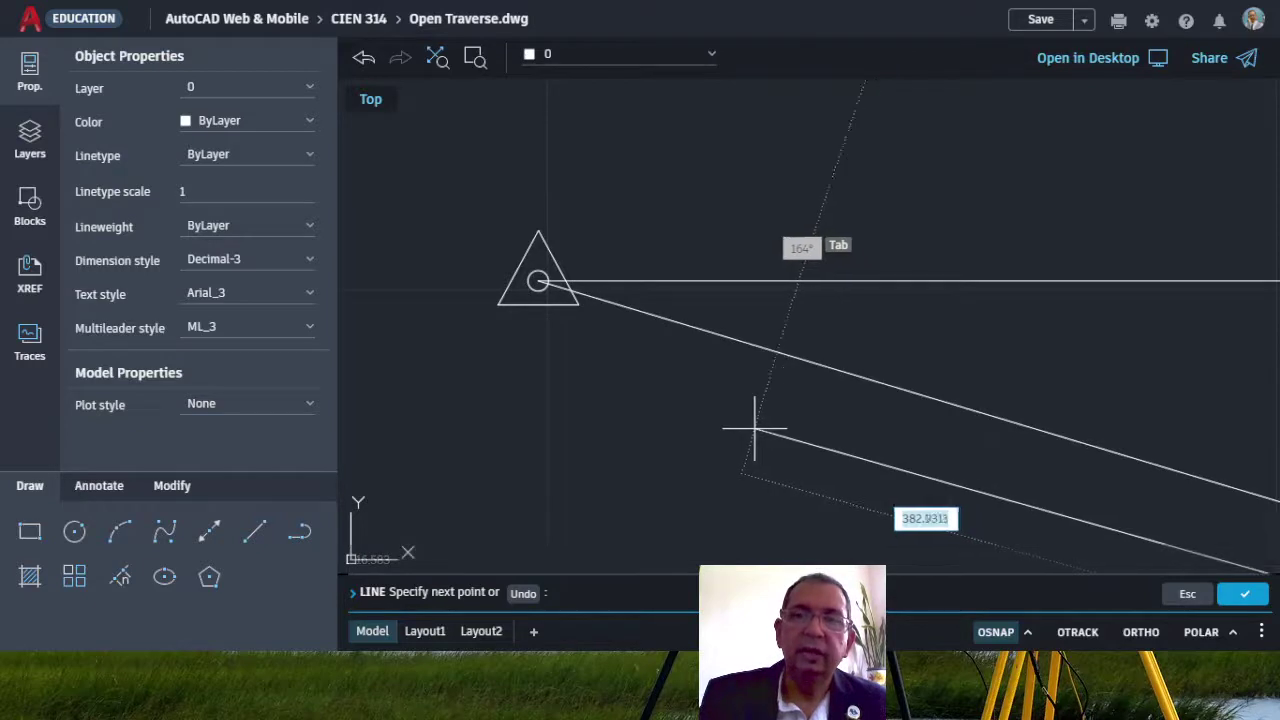
pyautogui.scroll(-5, 500, 360)
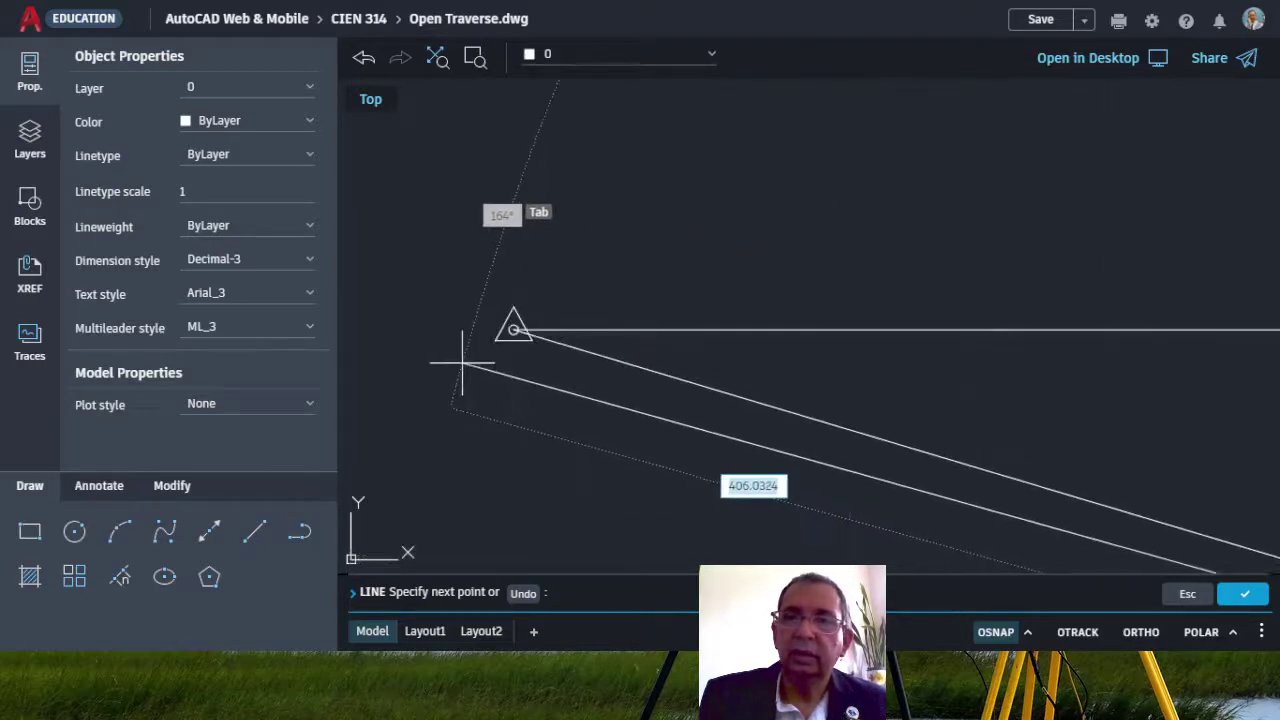
pyautogui.scroll(-5, 463, 350)
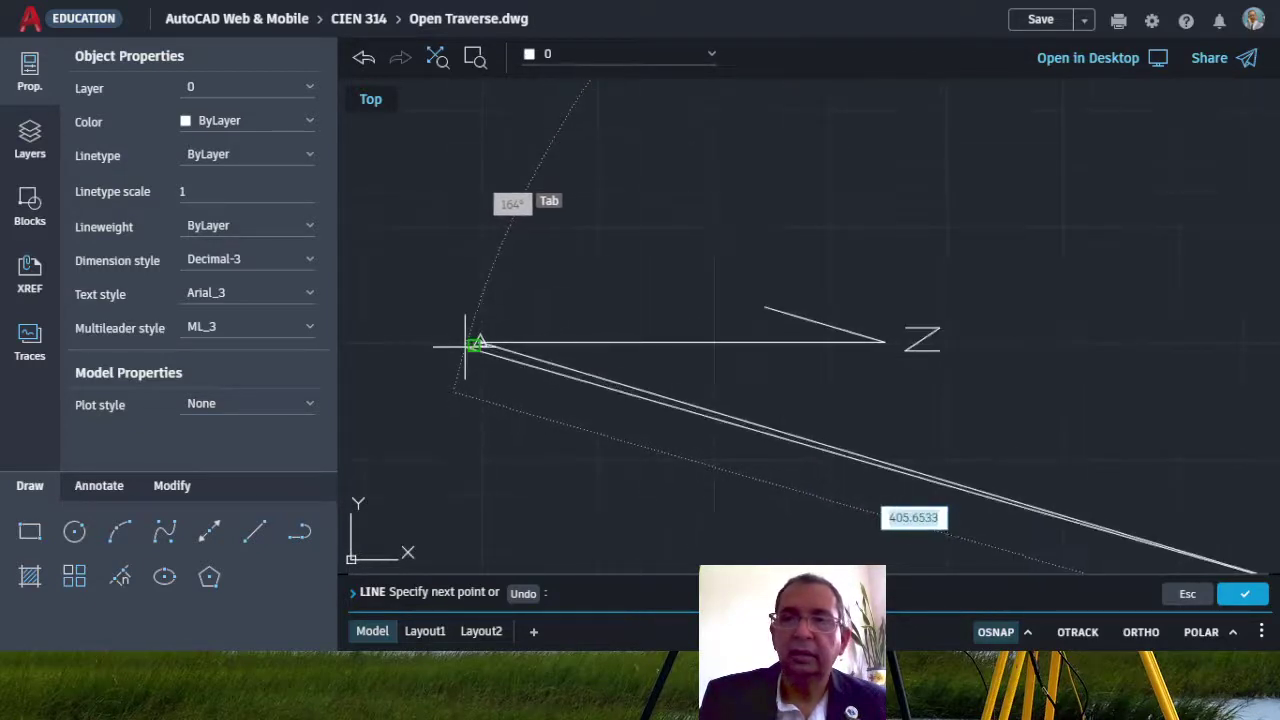
pyautogui.scroll(-6, 470, 345)
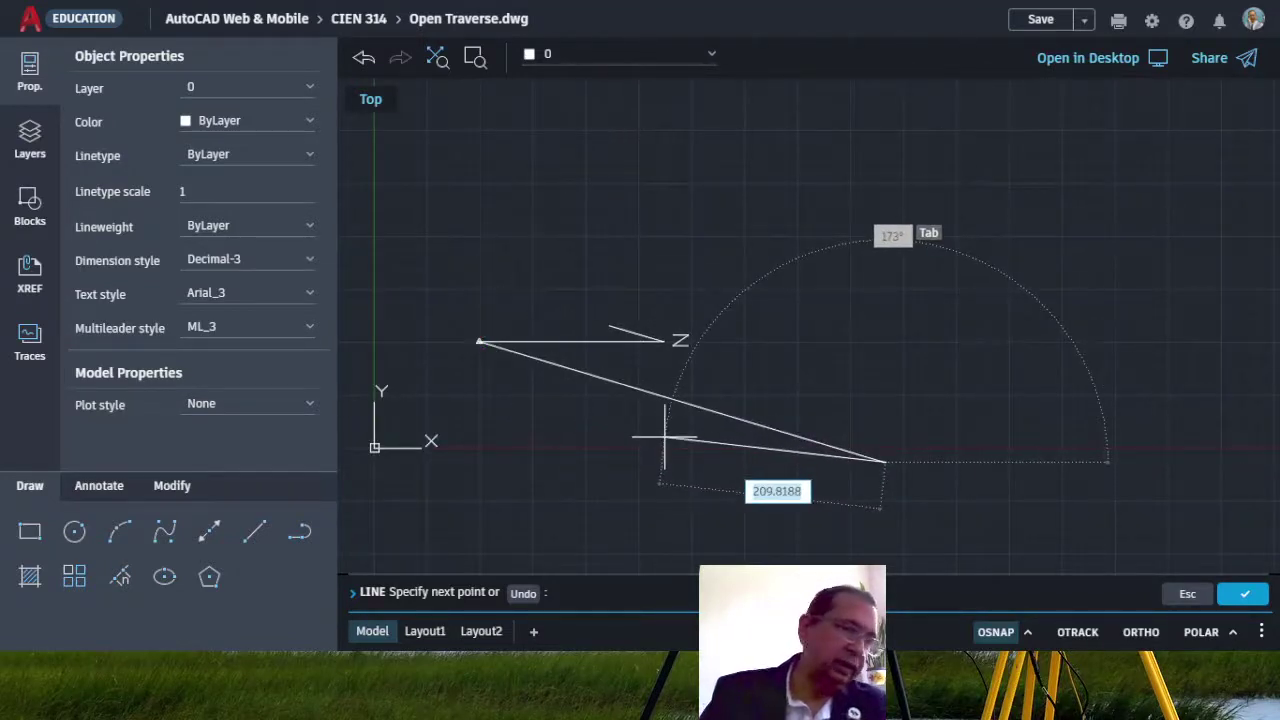
pyautogui.press('Escape')
pyautogui.press('Escape')
pyautogui.press('Escape')
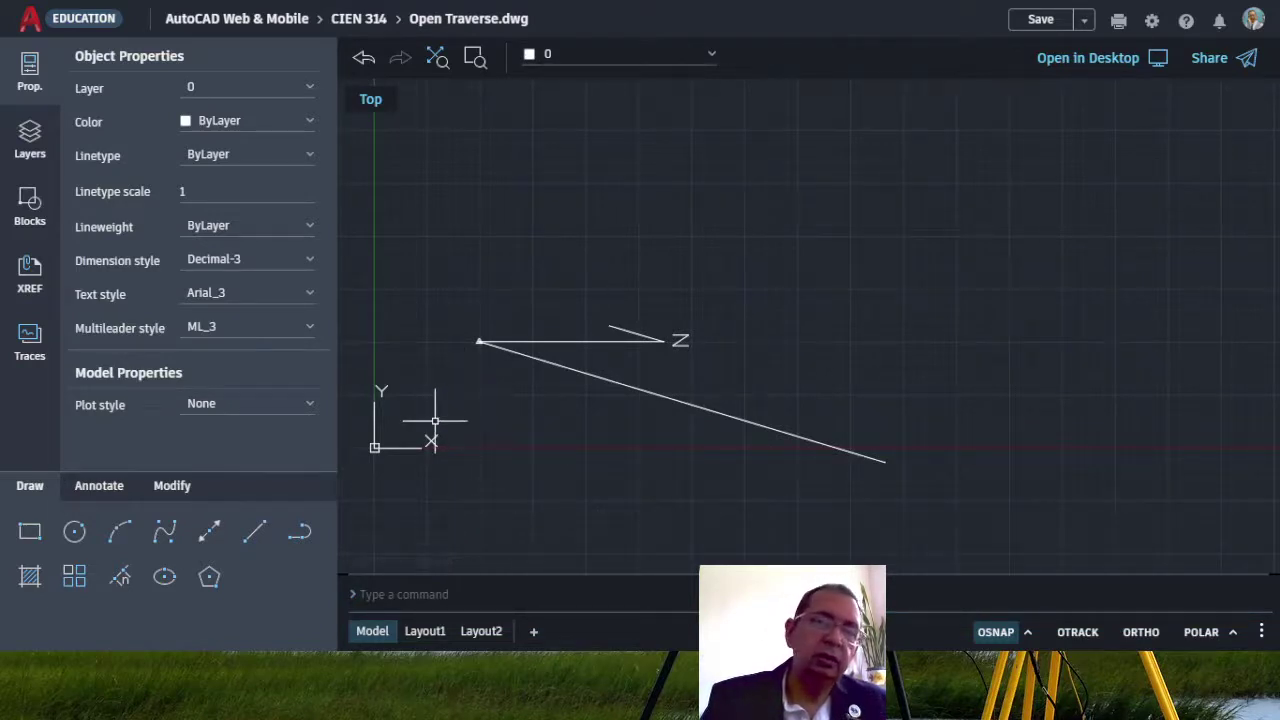
pyautogui.scroll(3, 435, 421)
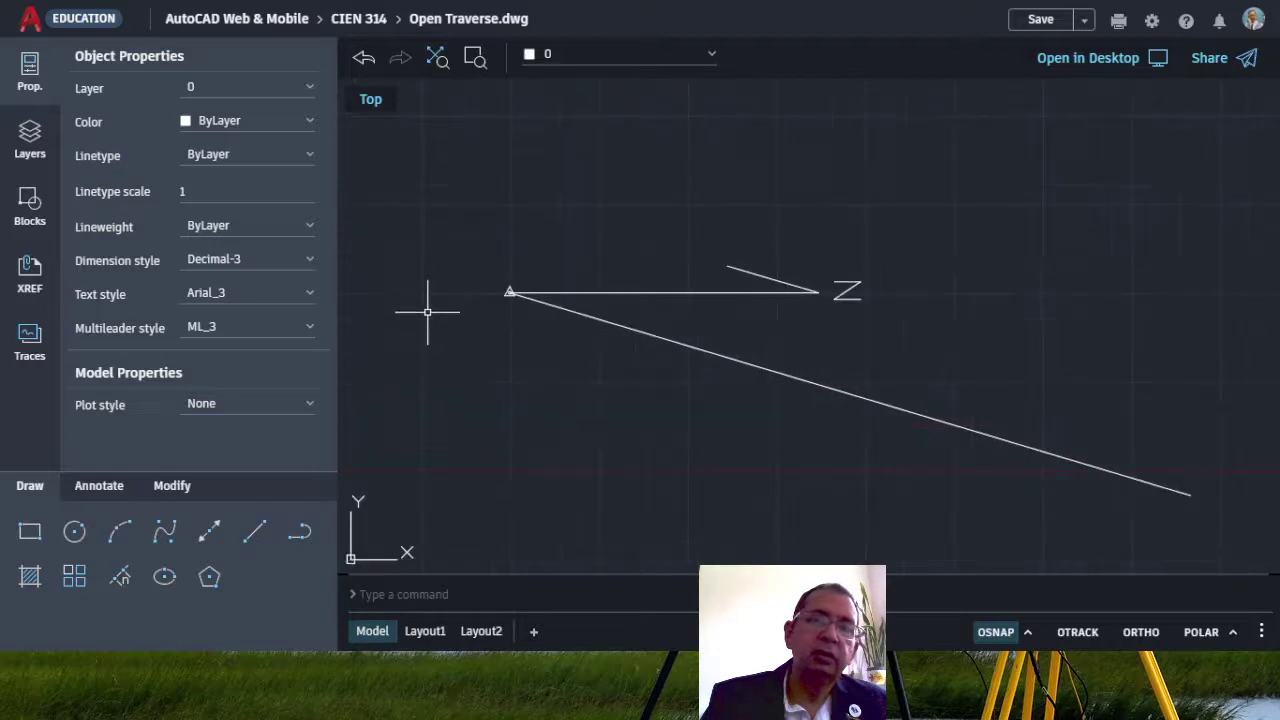
pyautogui.scroll(1, 430, 309)
pyautogui.scroll(-1, 432, 309)
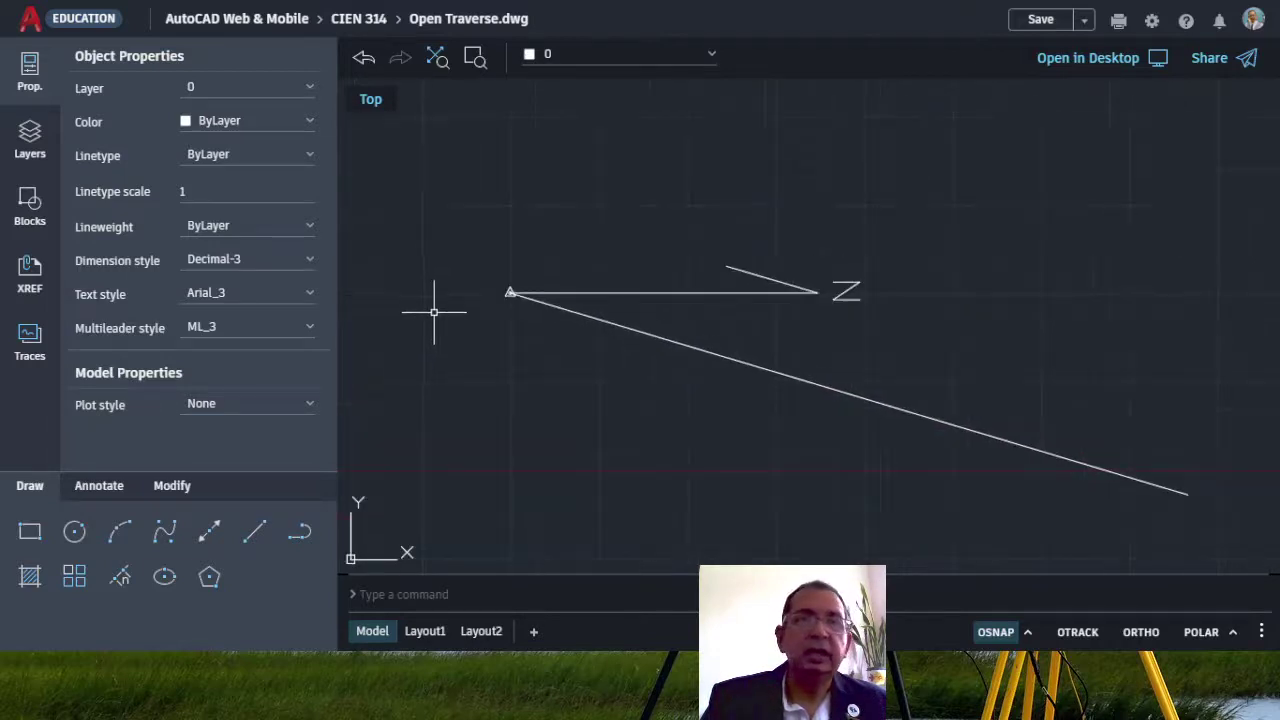
pyautogui.hotkey('alt', 'Tab')
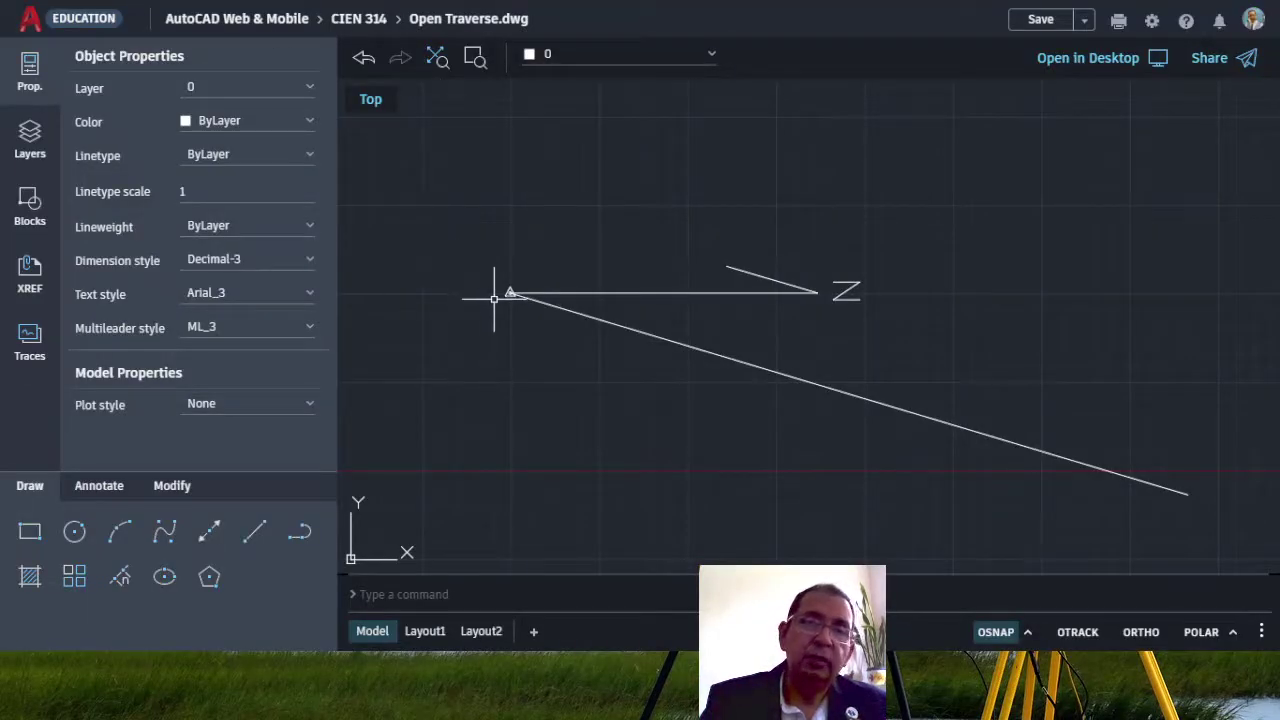
pyautogui.scroll(1, 494, 298)
pyautogui.scroll(5, 494, 298)
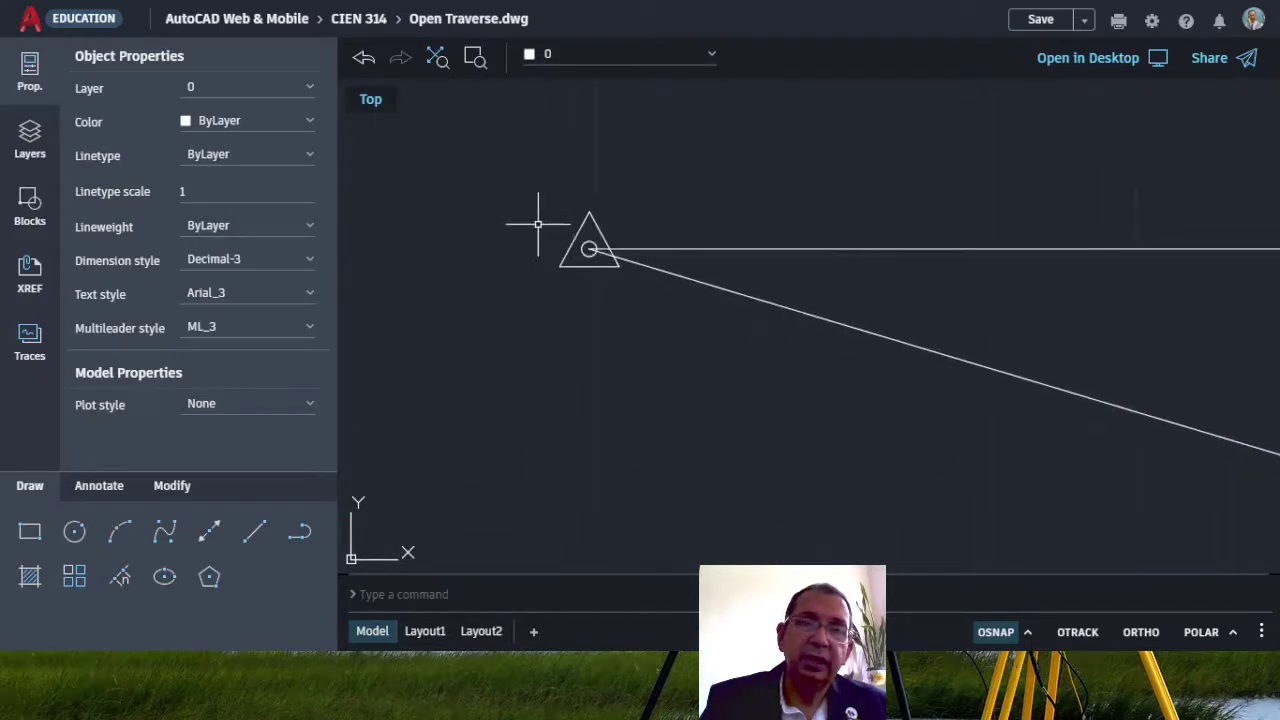
pyautogui.scroll(1, 543, 191)
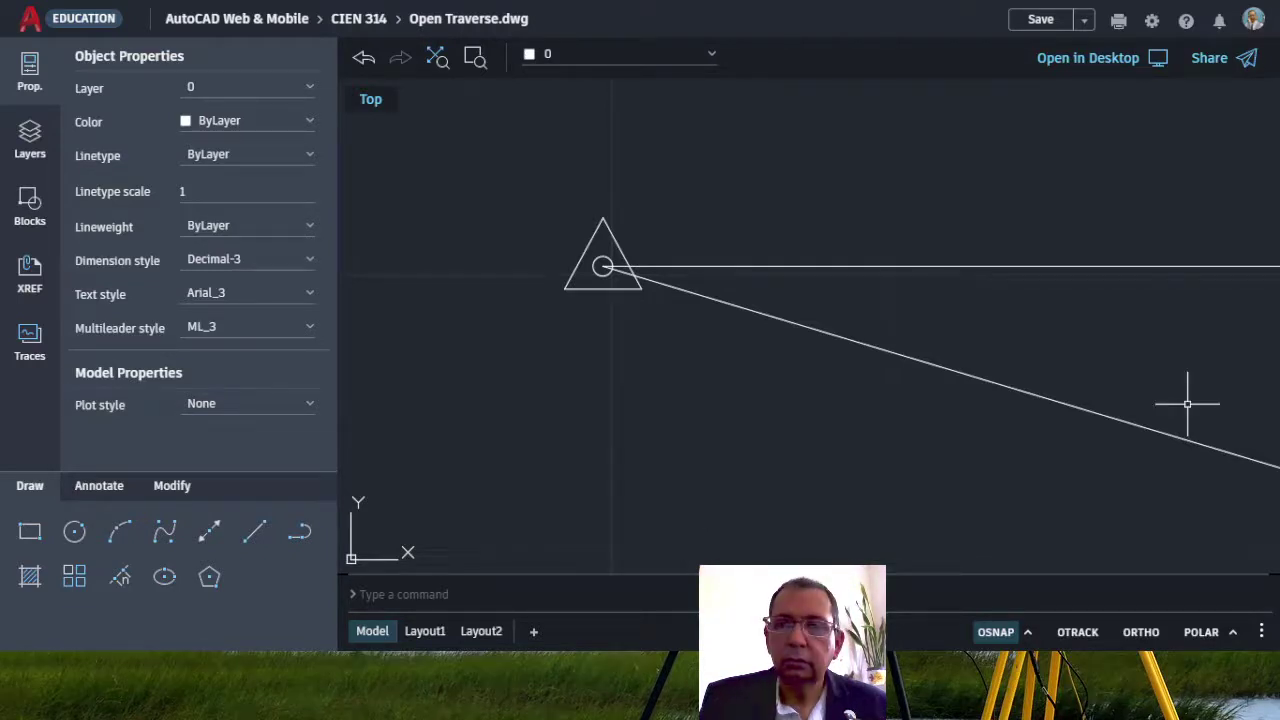
pyautogui.click(1210, 302)
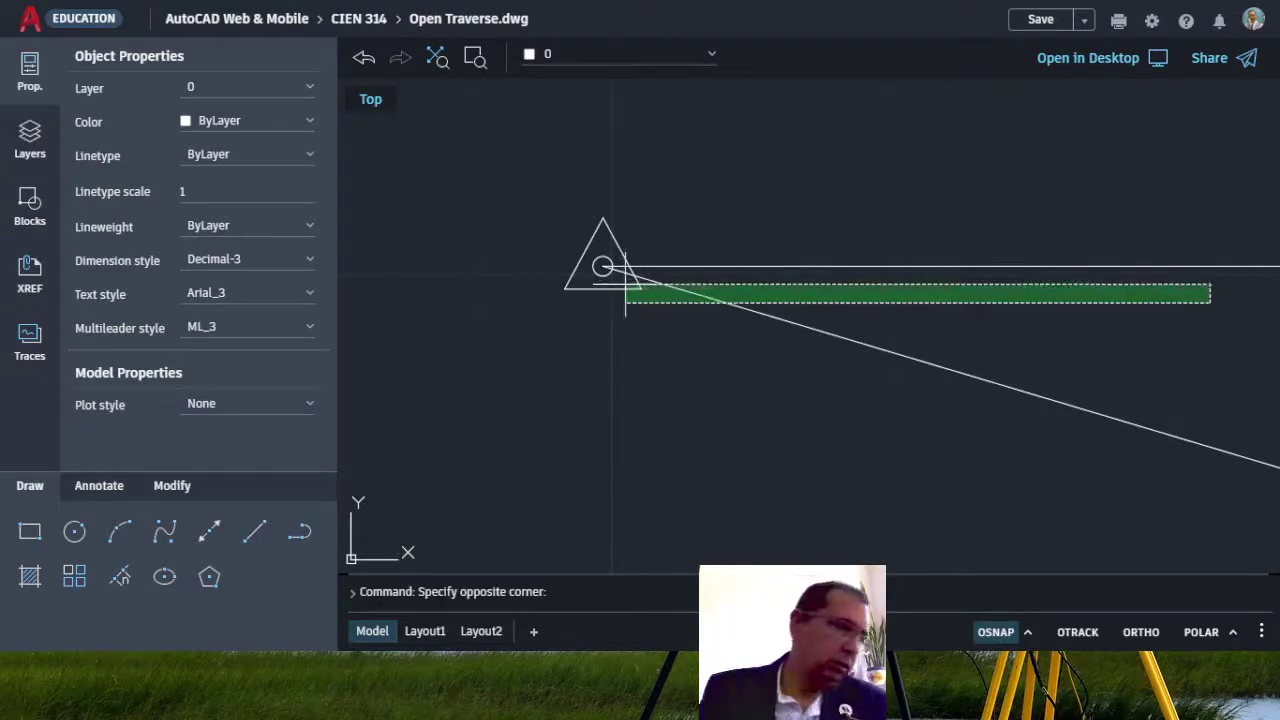
pyautogui.press('Escape')
pyautogui.press('Escape')
pyautogui.press('Escape')
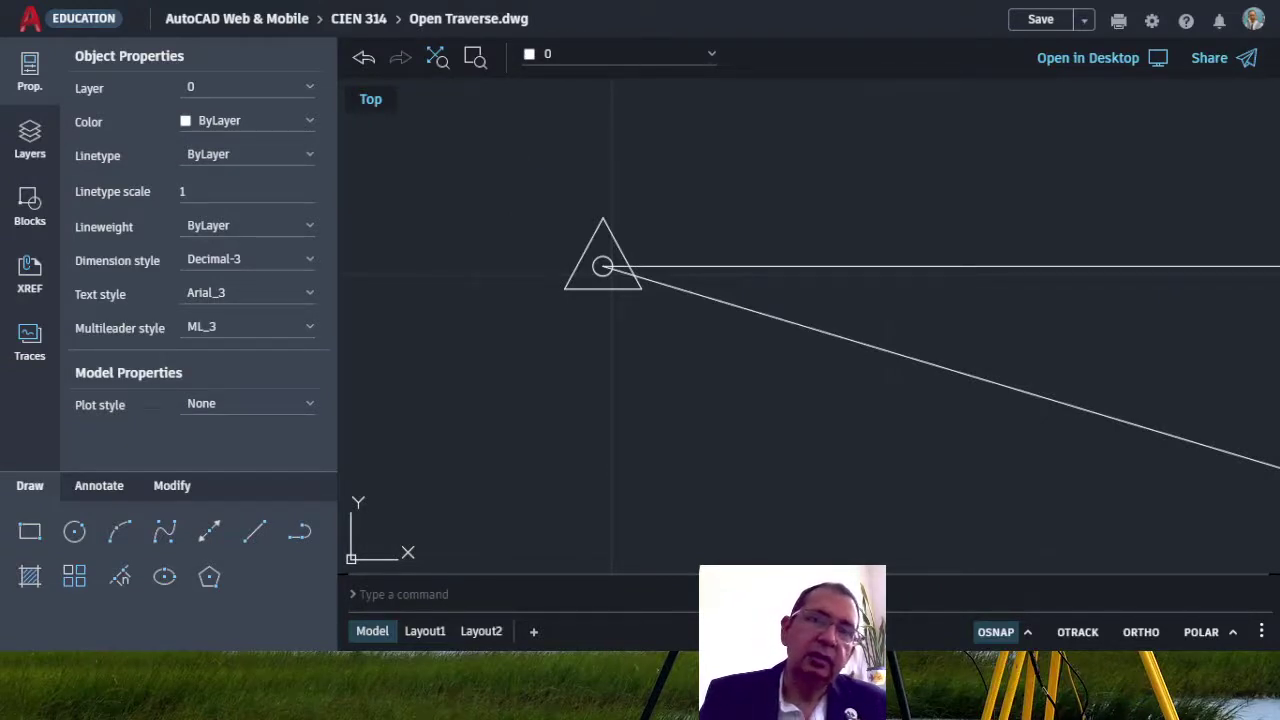
# - Select the control point's triangle and circle and scale them up to roughly three times their size about the circle's centre
pyautogui.click(520, 181)
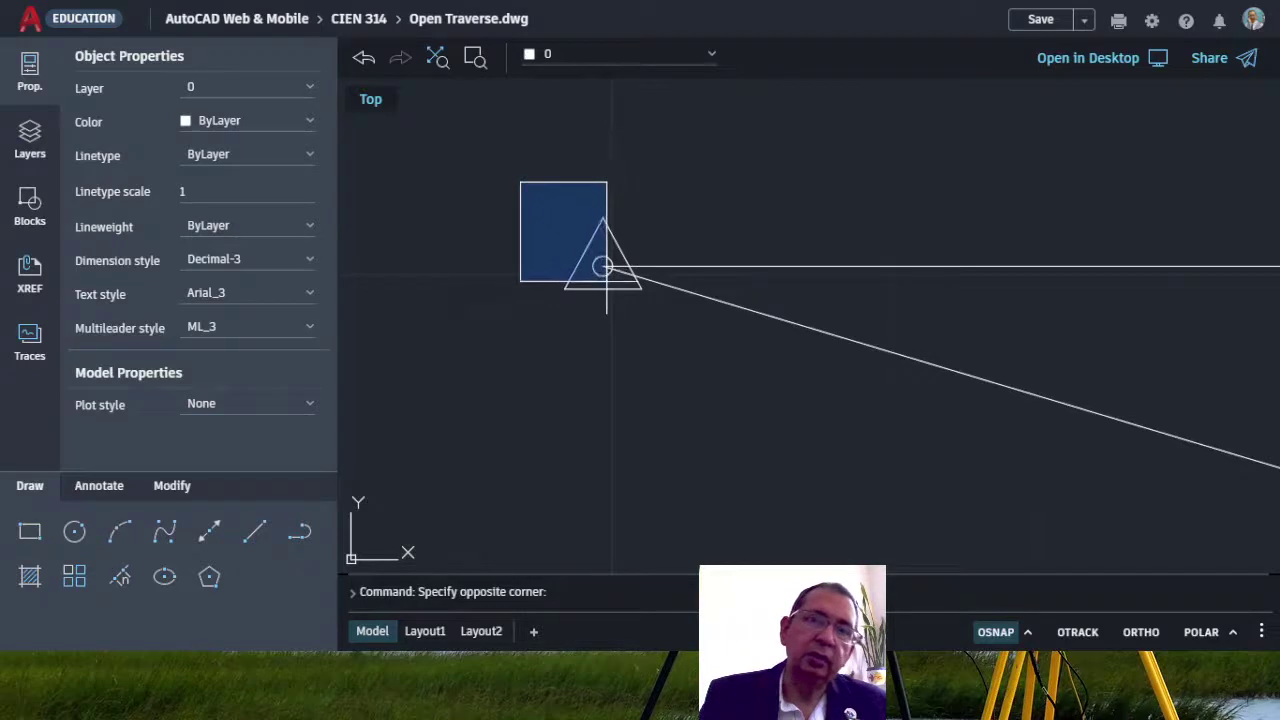
pyautogui.click(666, 331)
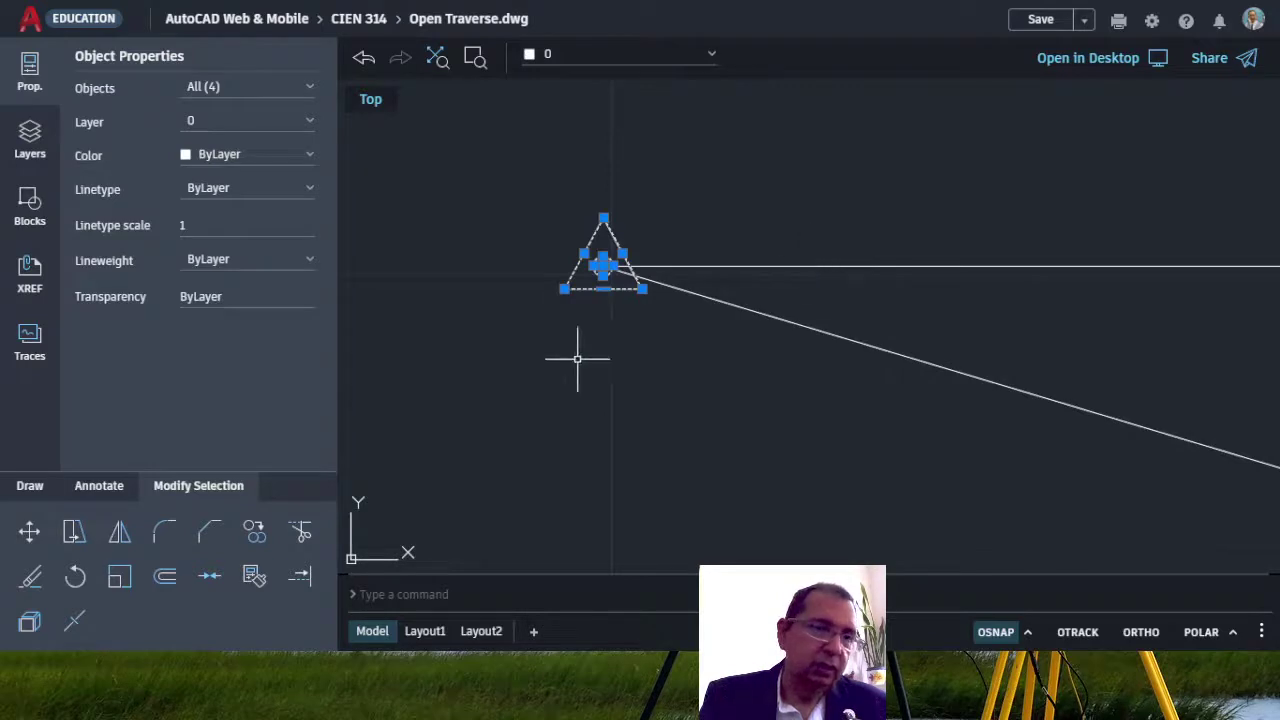
pyautogui.click(165, 531)
pyautogui.click(121, 534)
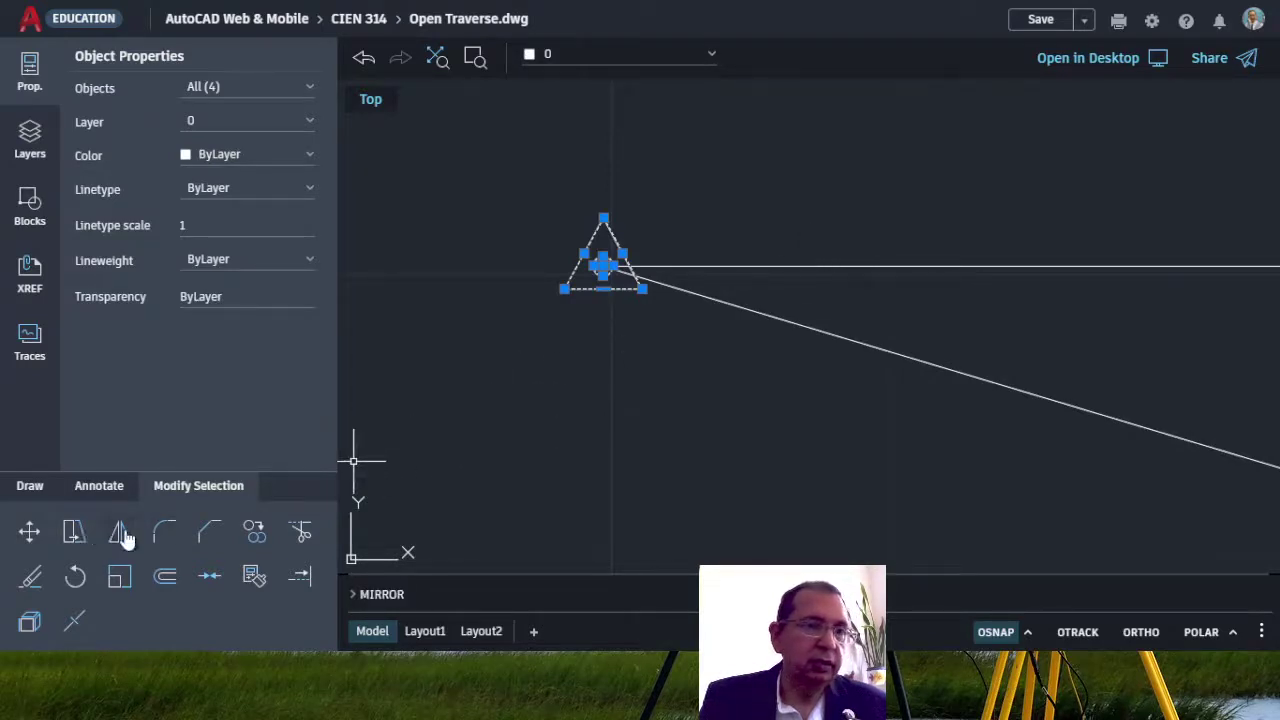
pyautogui.click(78, 542)
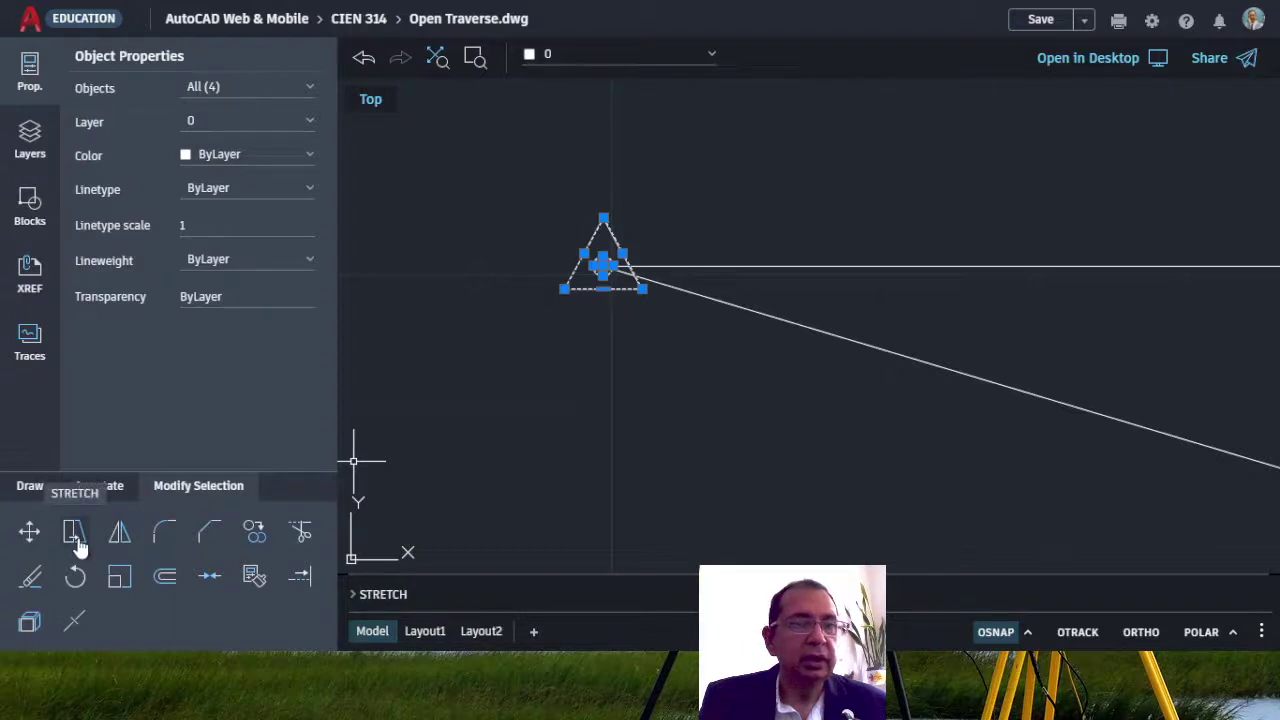
pyautogui.click(128, 534)
pyautogui.click(162, 534)
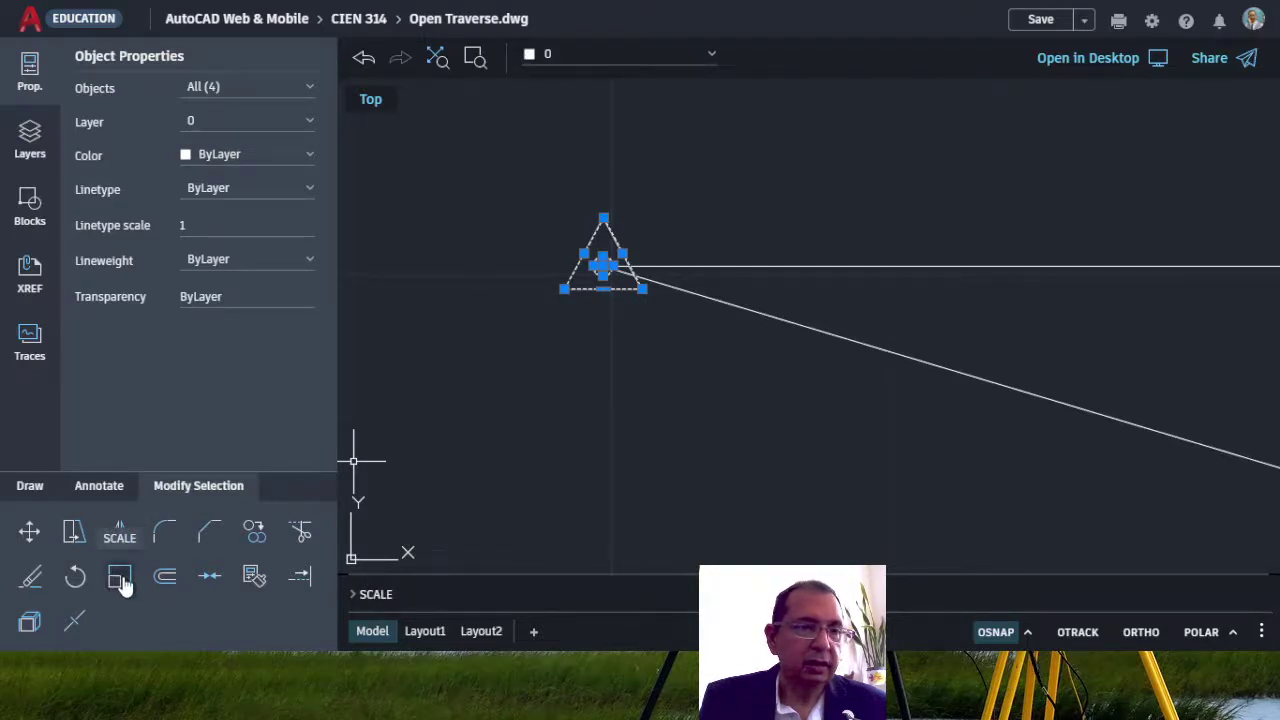
pyautogui.click(121, 580)
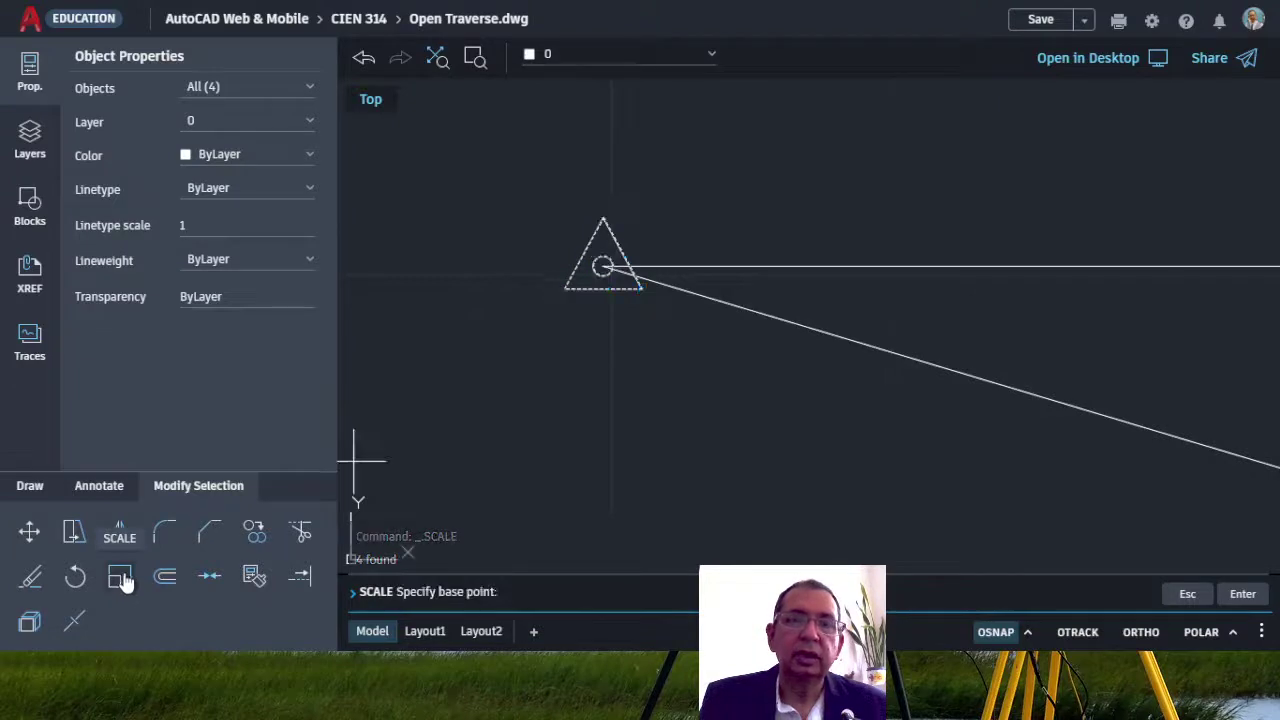
pyautogui.scroll(1, 490, 386)
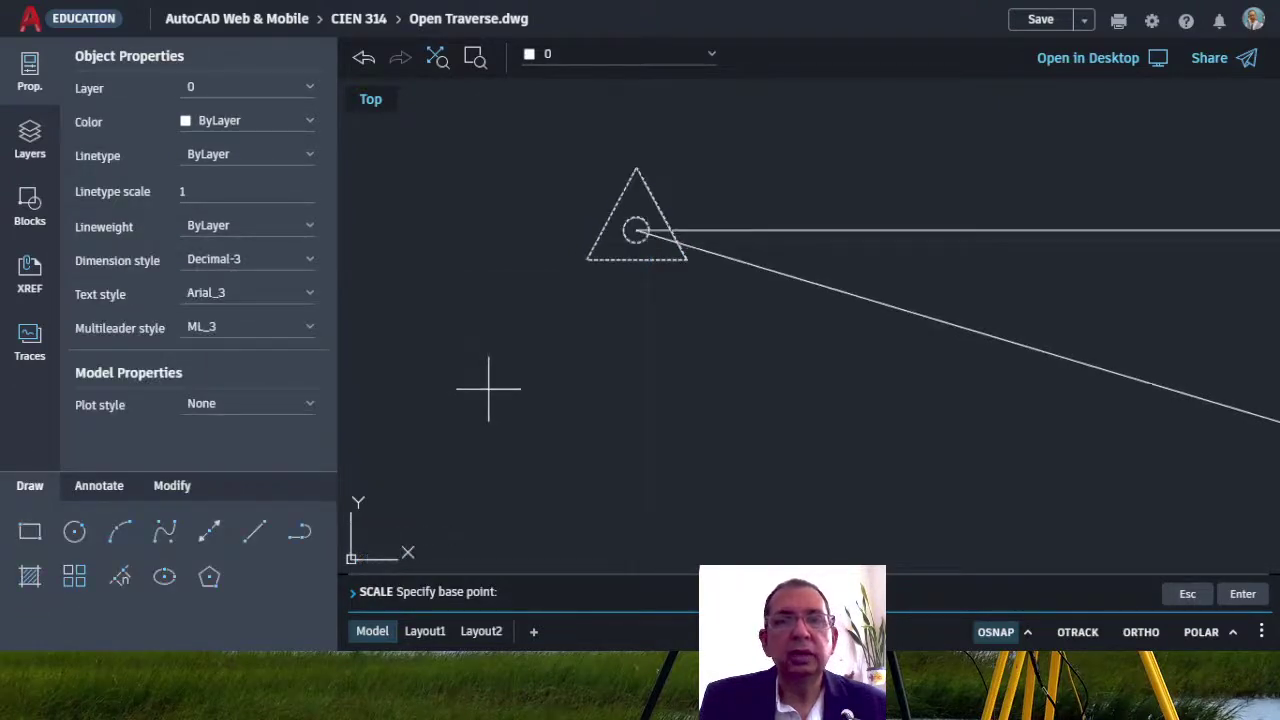
pyautogui.scroll(1, 550, 316)
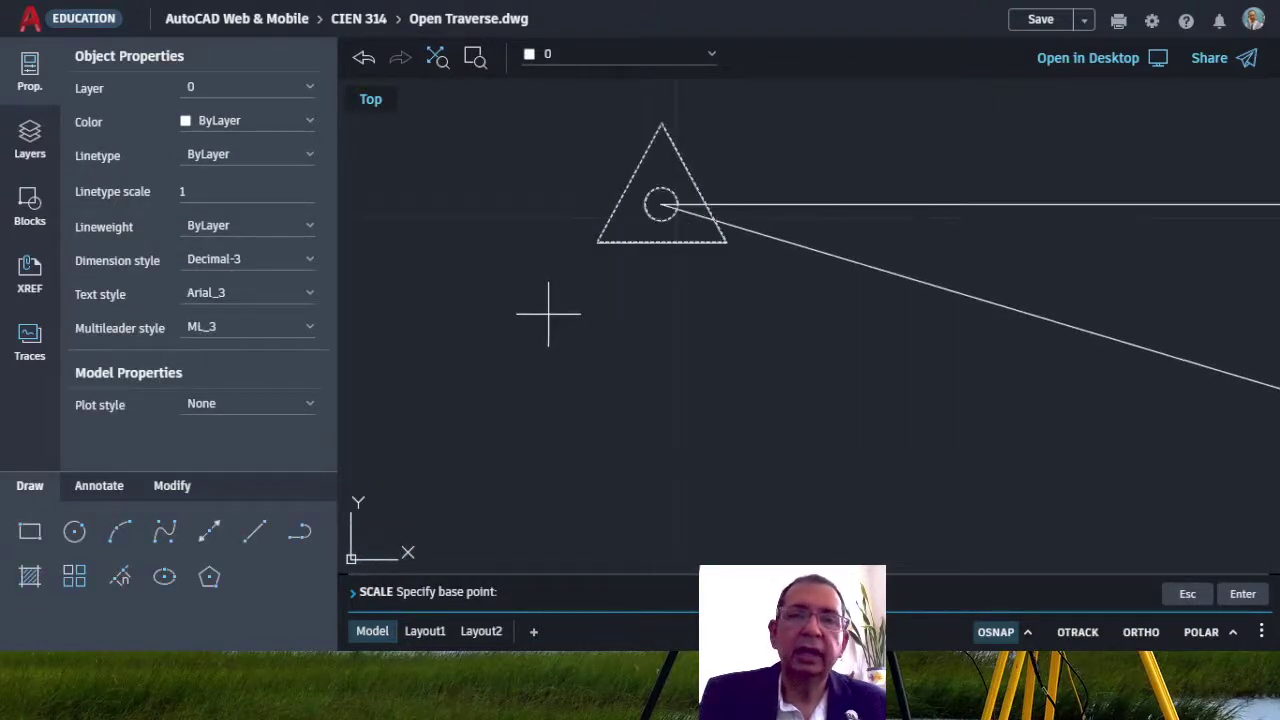
pyautogui.scroll(1, 548, 314)
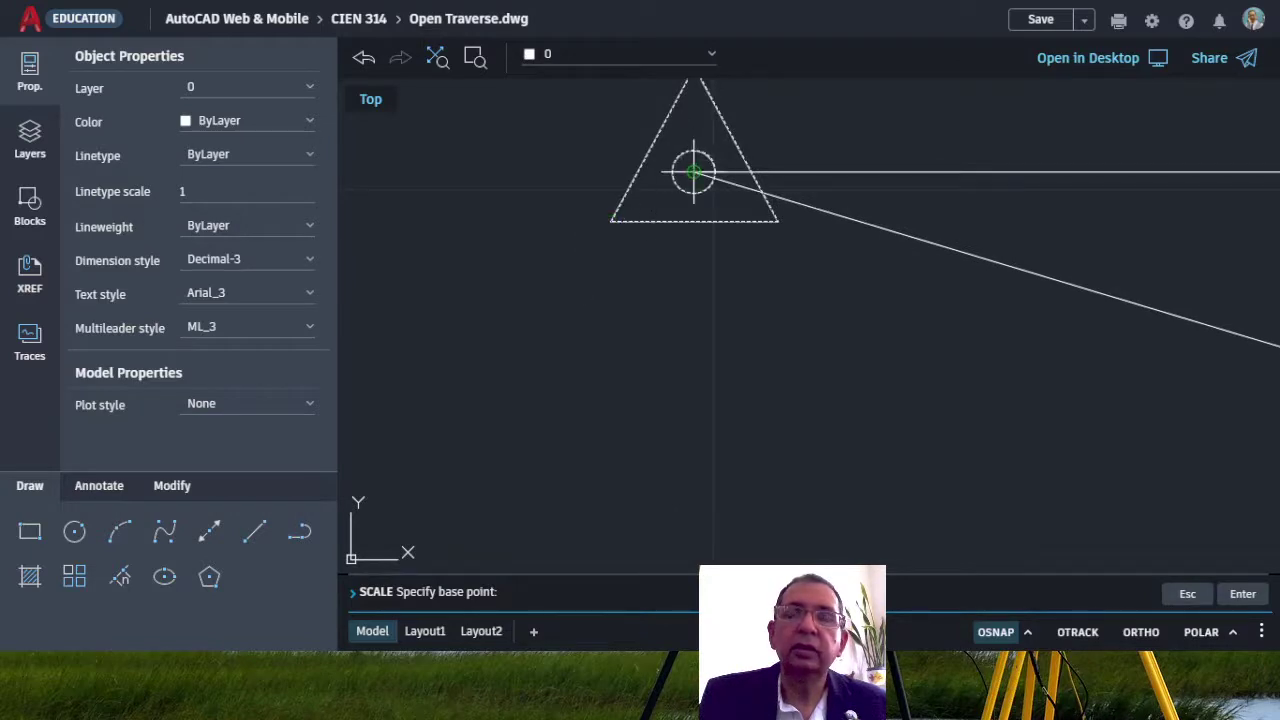
pyautogui.click(694, 172)
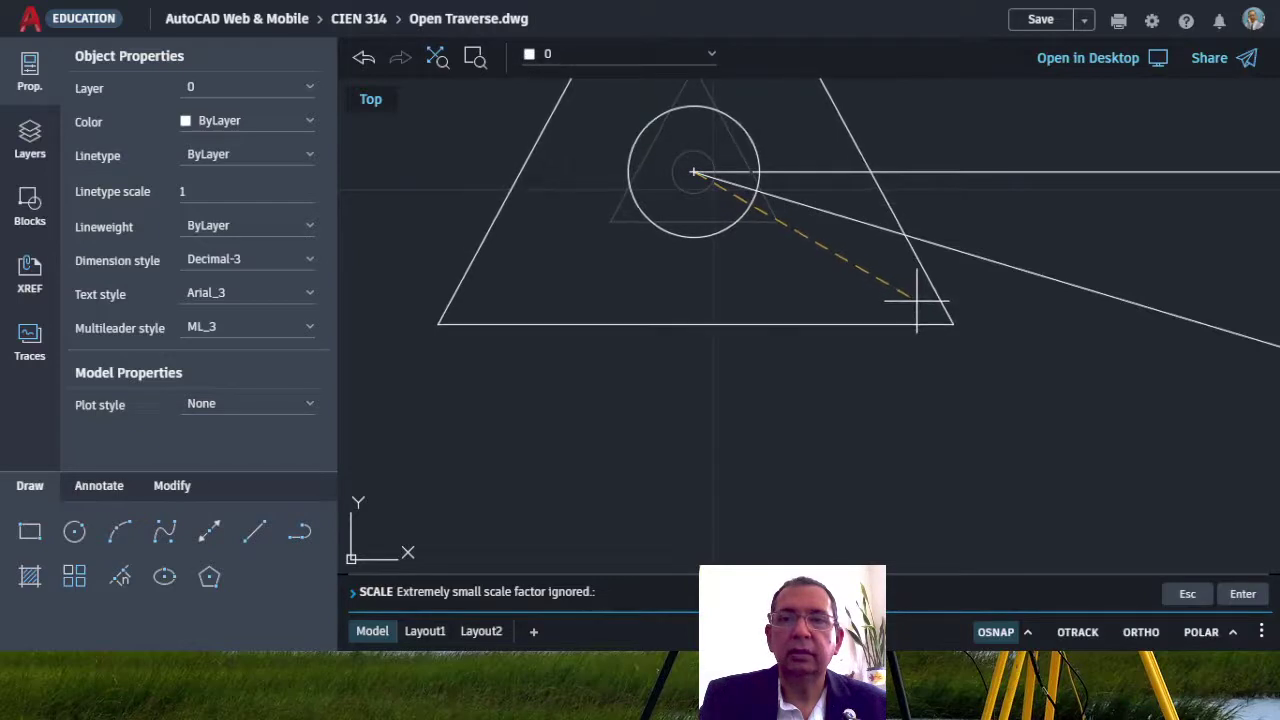
pyautogui.click(916, 300)
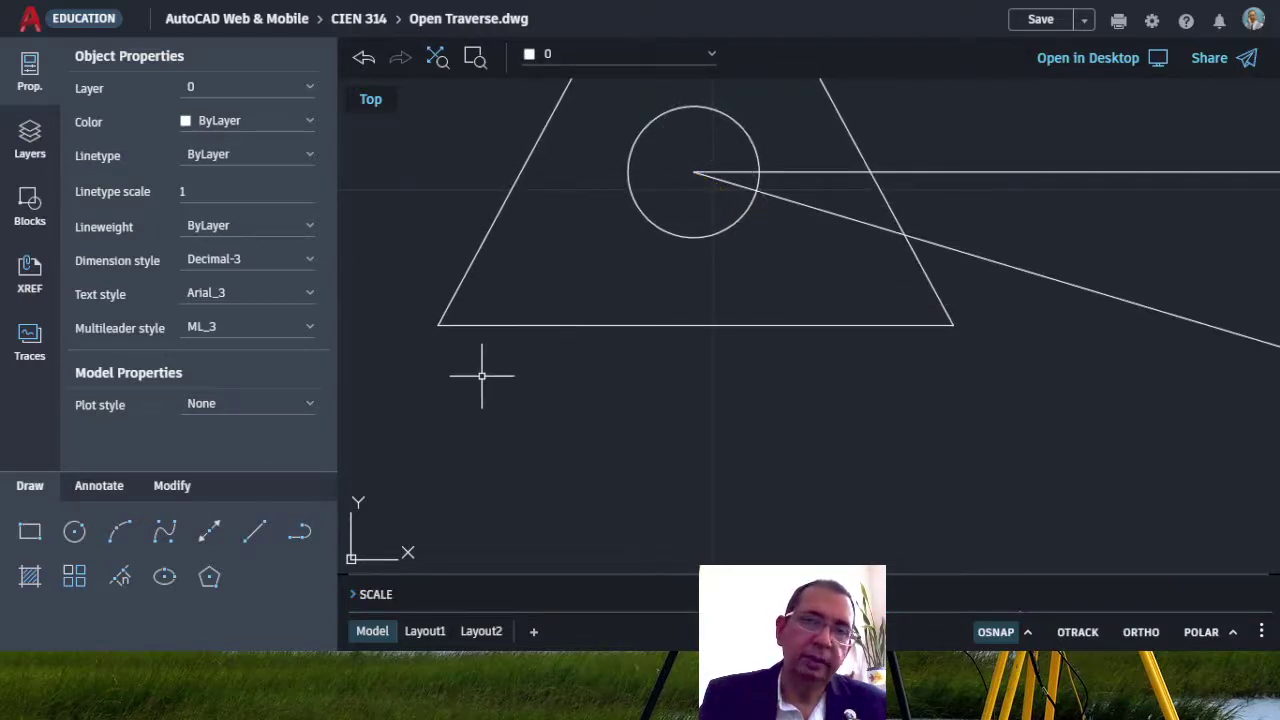
pyautogui.scroll(-2, 482, 376)
pyautogui.scroll(-3, 440, 380)
pyautogui.scroll(-3, 443, 380)
pyautogui.scroll(-4, 496, 277)
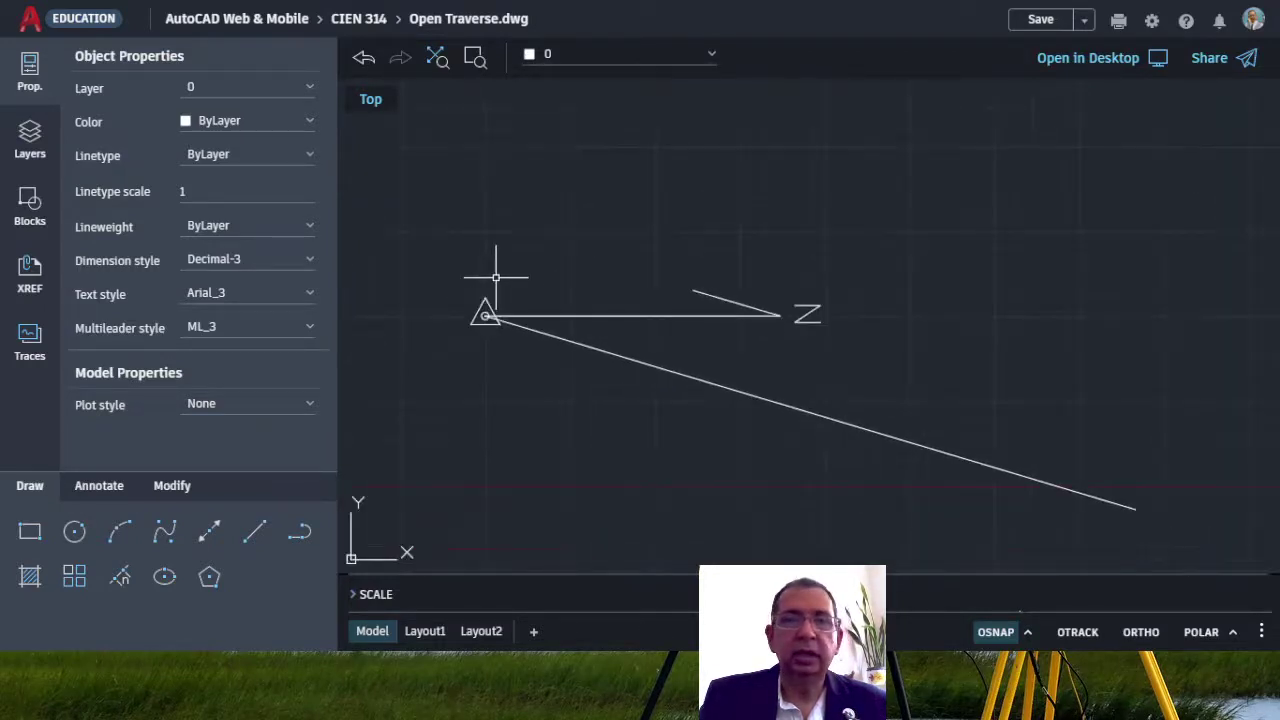
pyautogui.scroll(-2, 496, 277)
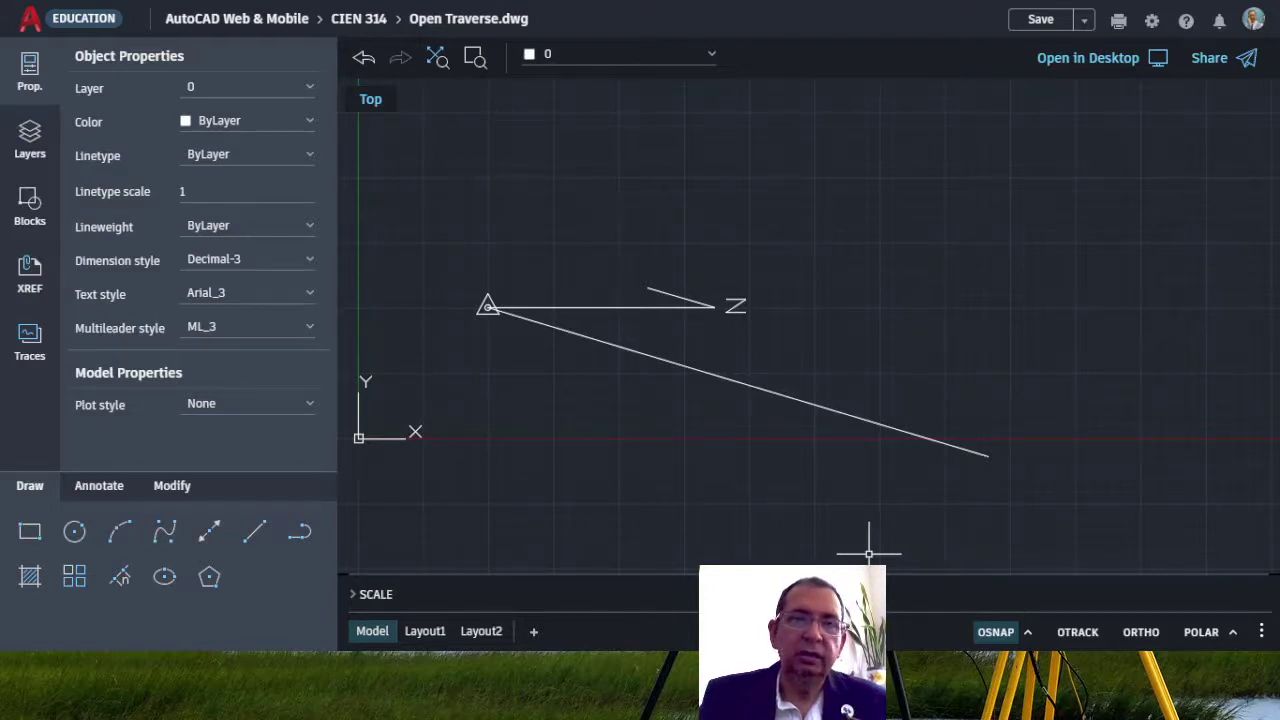
pyautogui.click(1201, 476)
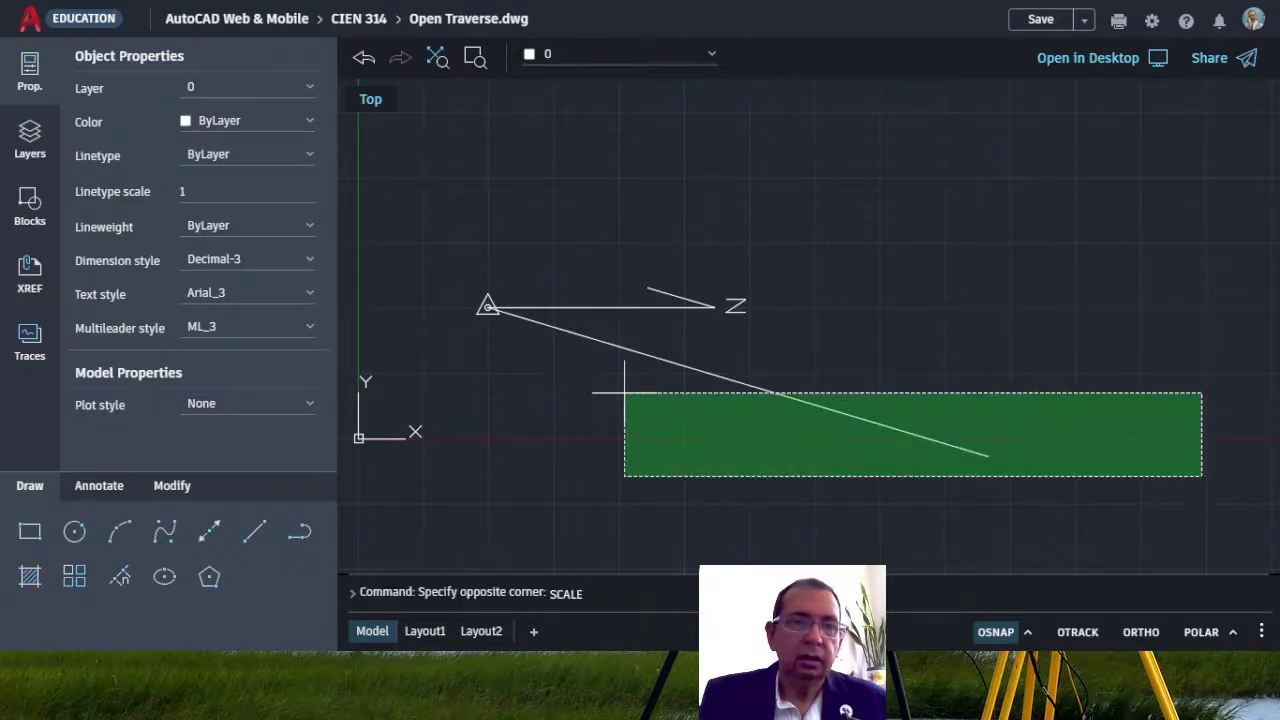
pyautogui.press('Escape')
pyautogui.press('Escape')
pyautogui.press('Escape')
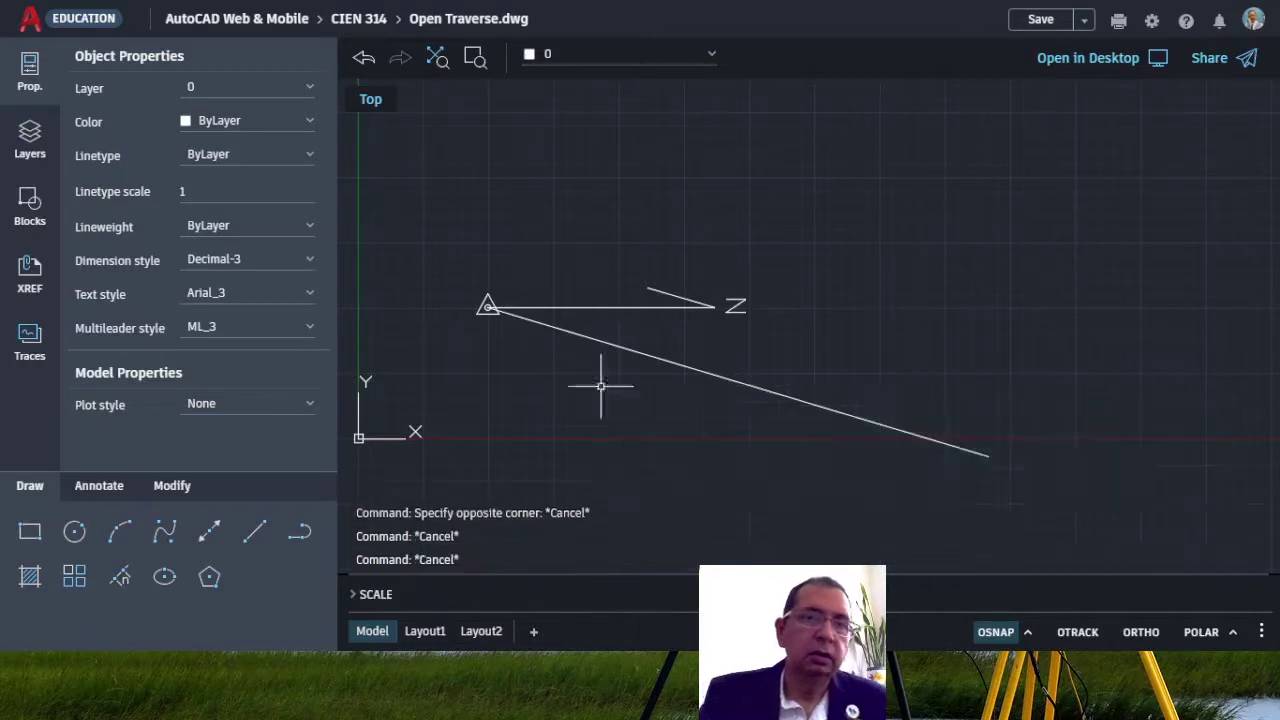
# - Copy the north arrow's N label to a spot just left of the control point symbol
pyautogui.click(735, 310)
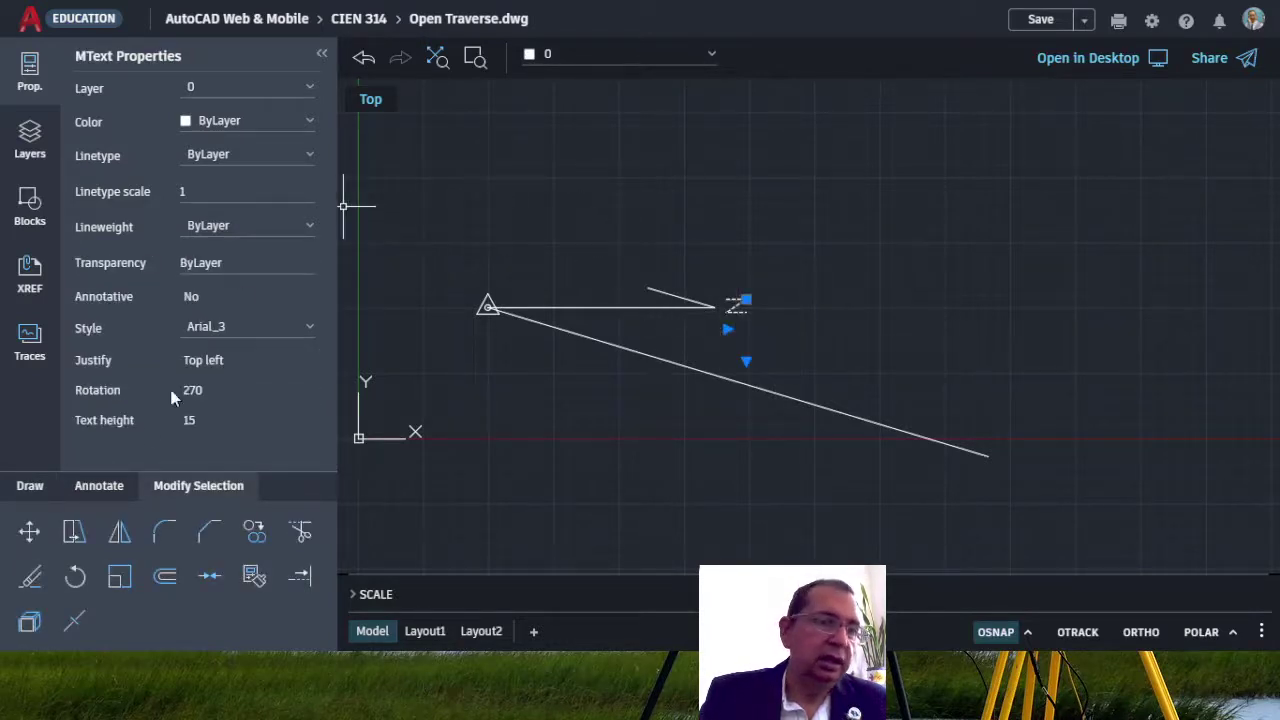
pyautogui.click(120, 531)
pyautogui.click(254, 535)
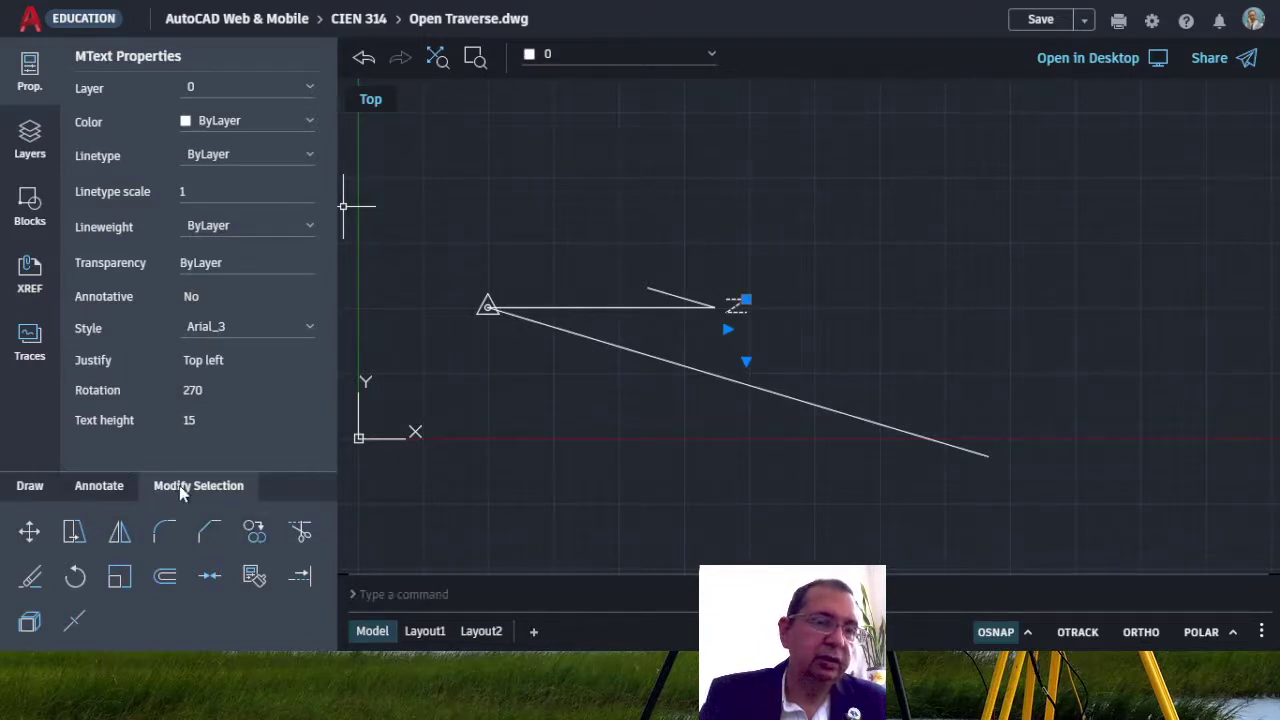
pyautogui.click(256, 534)
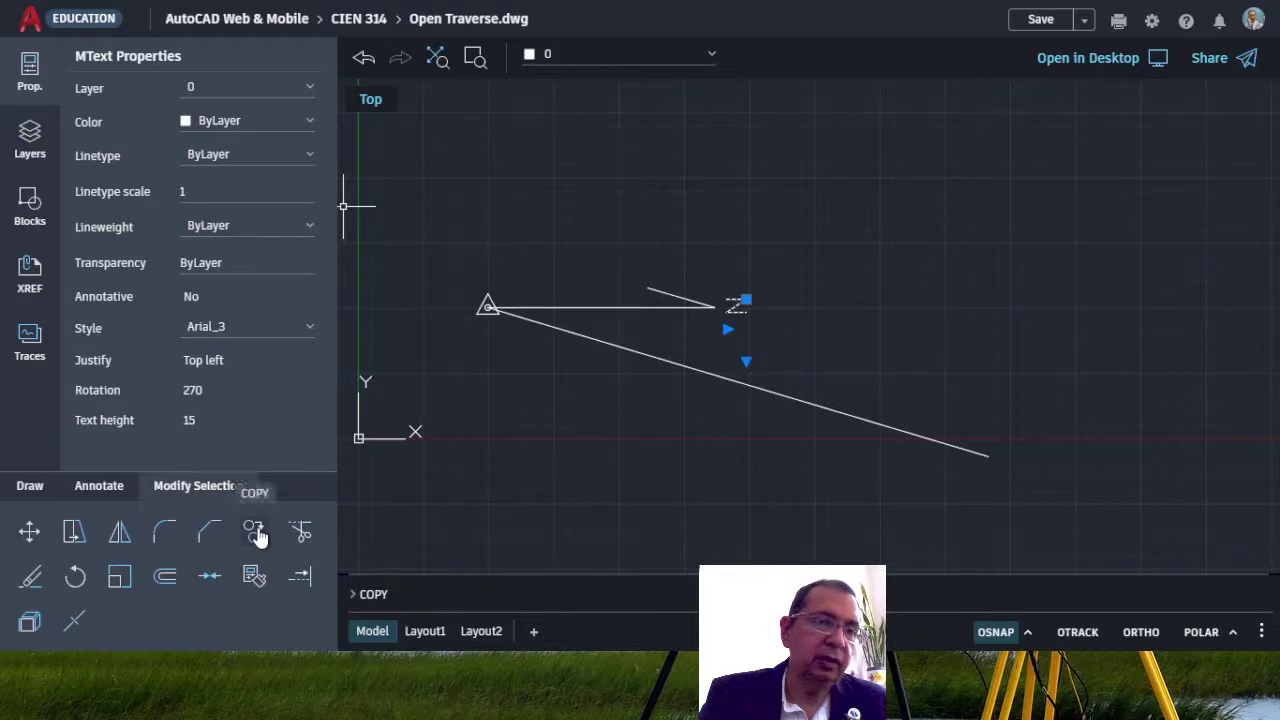
pyautogui.click(257, 537)
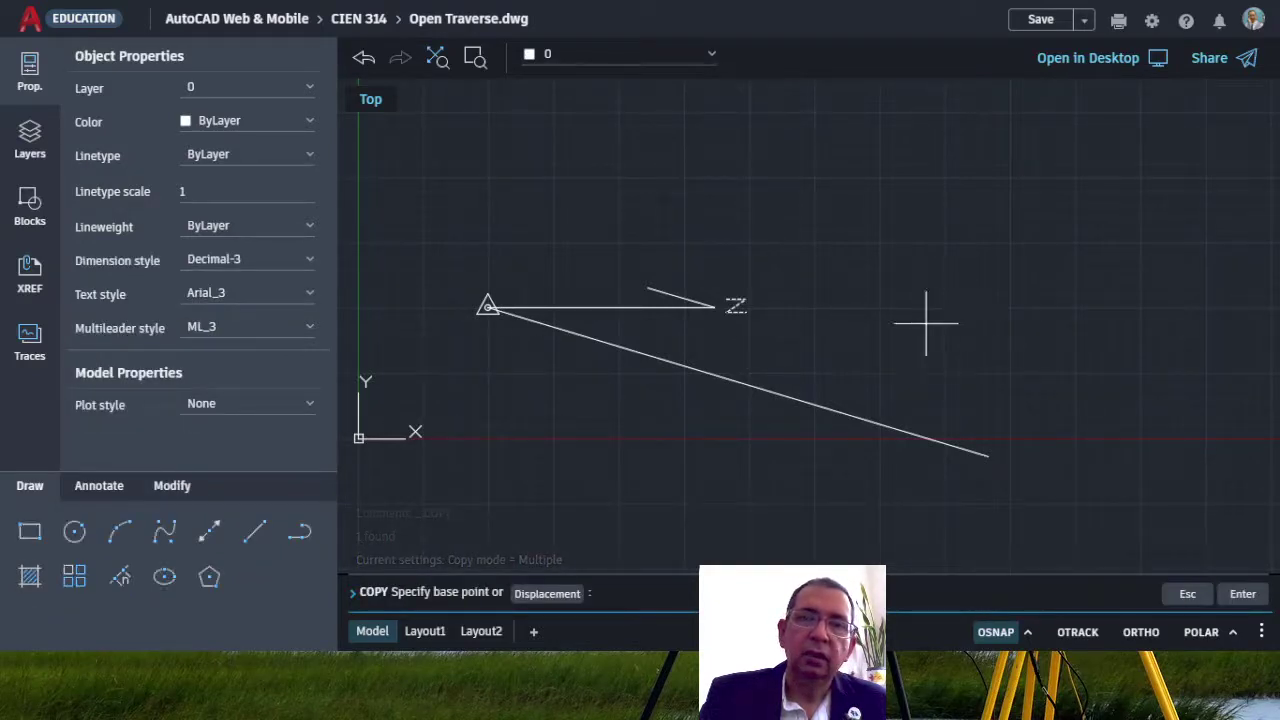
pyautogui.click(747, 269)
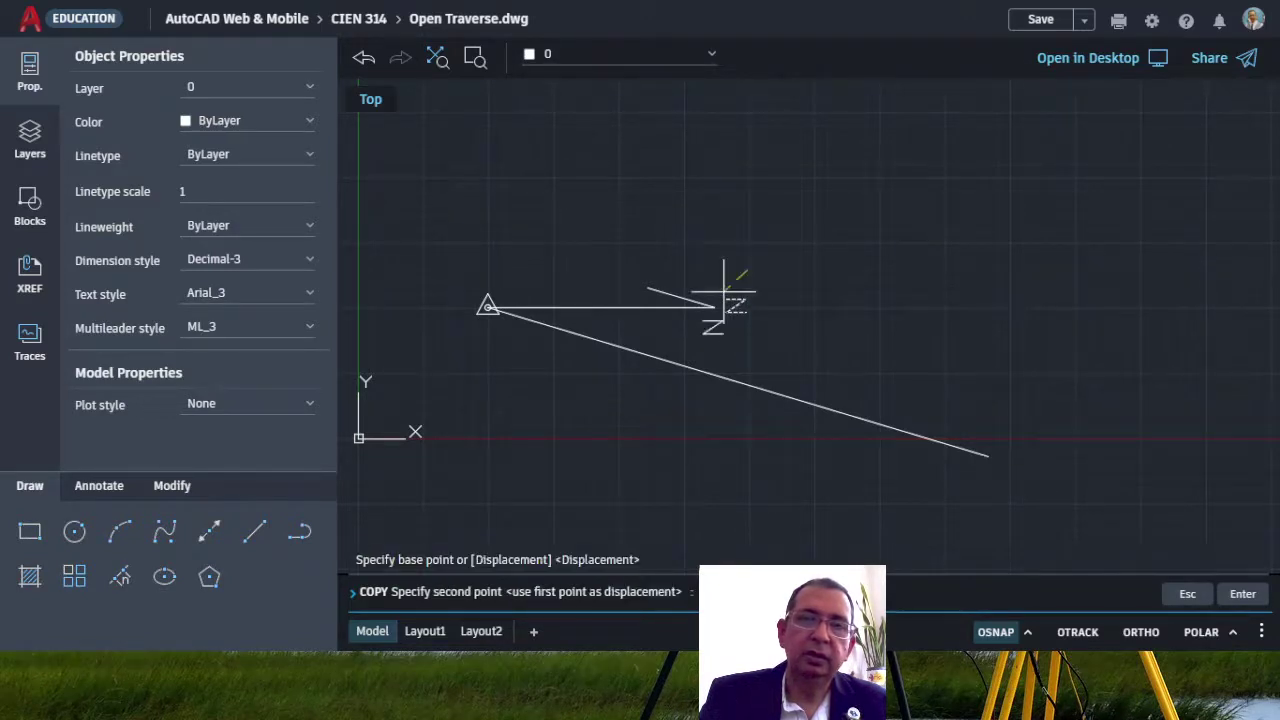
pyautogui.click(457, 269)
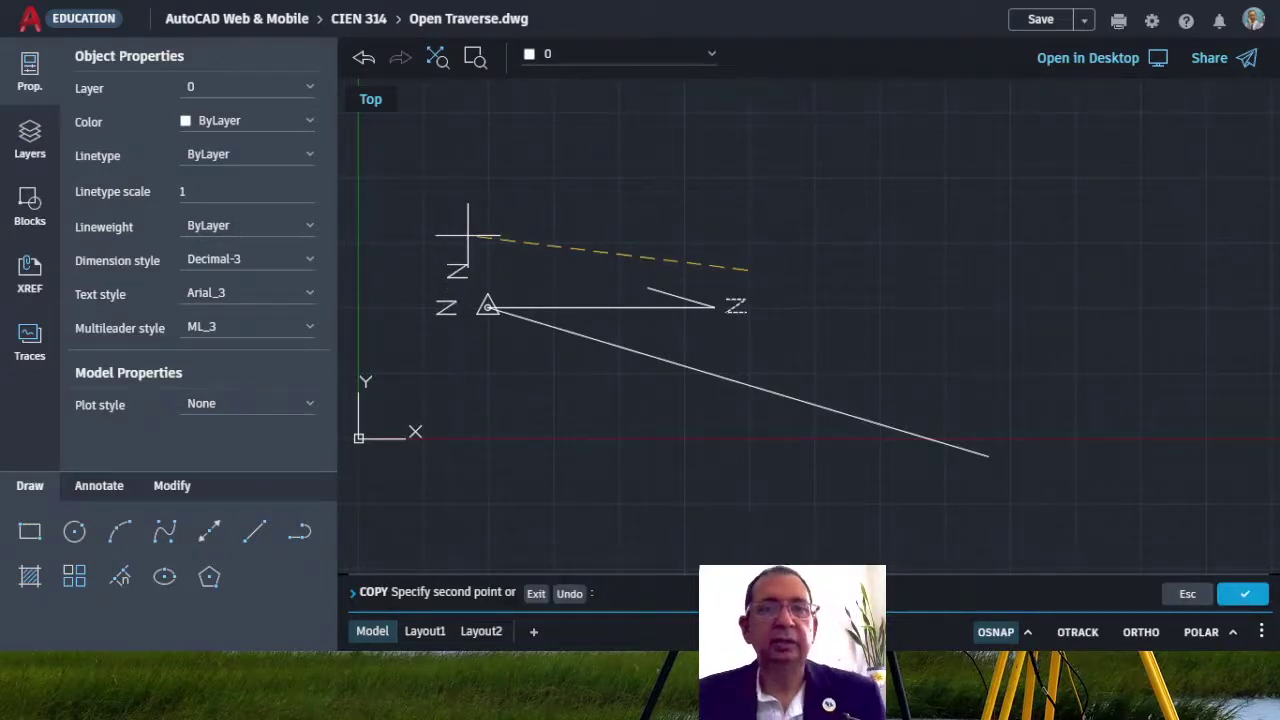
pyautogui.press('Escape')
pyautogui.press('Escape')
pyautogui.press('Escape')
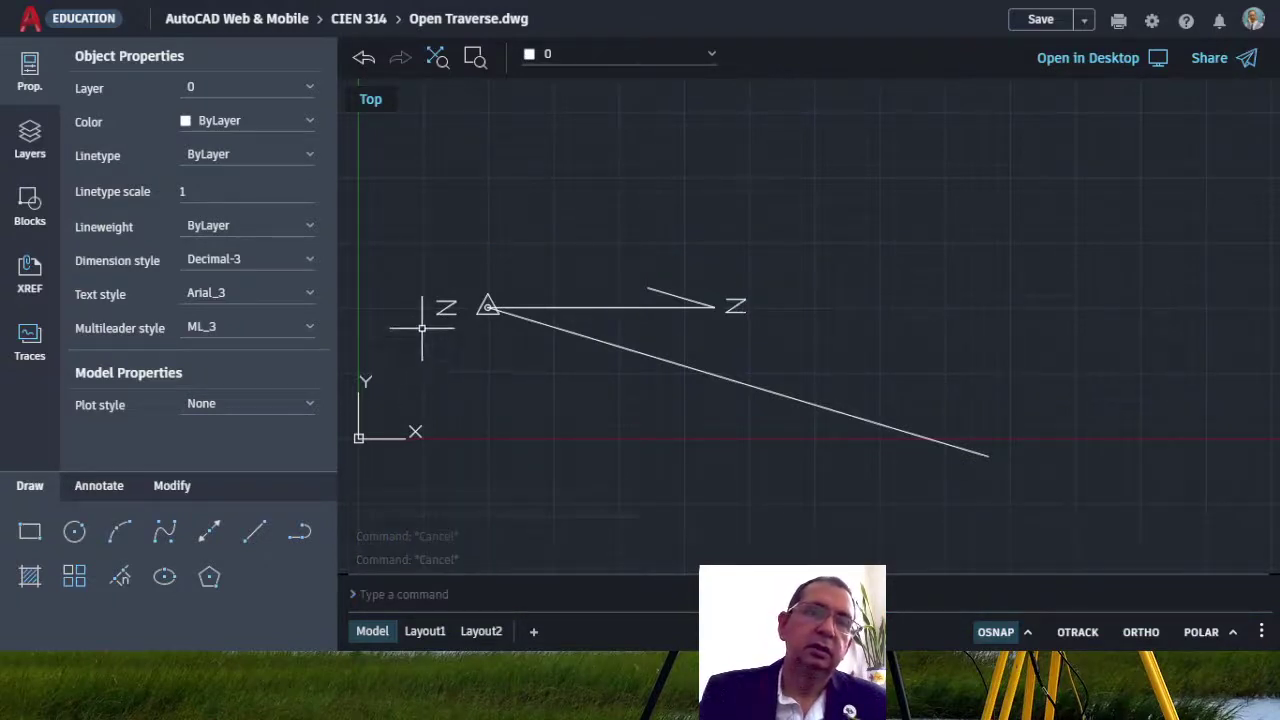
# - Change the text of the copied label beside the control point to A
pyautogui.click(446, 306)
pyautogui.doubleClick(446, 306)
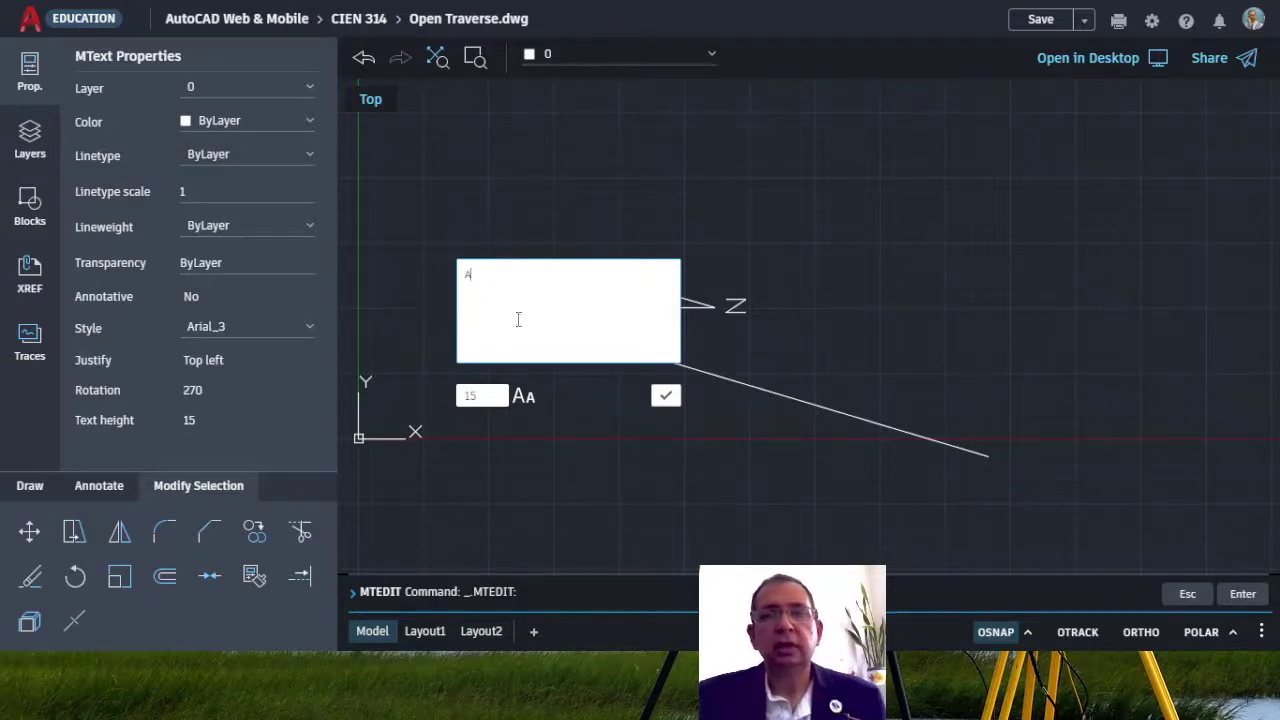
pyautogui.click(666, 397)
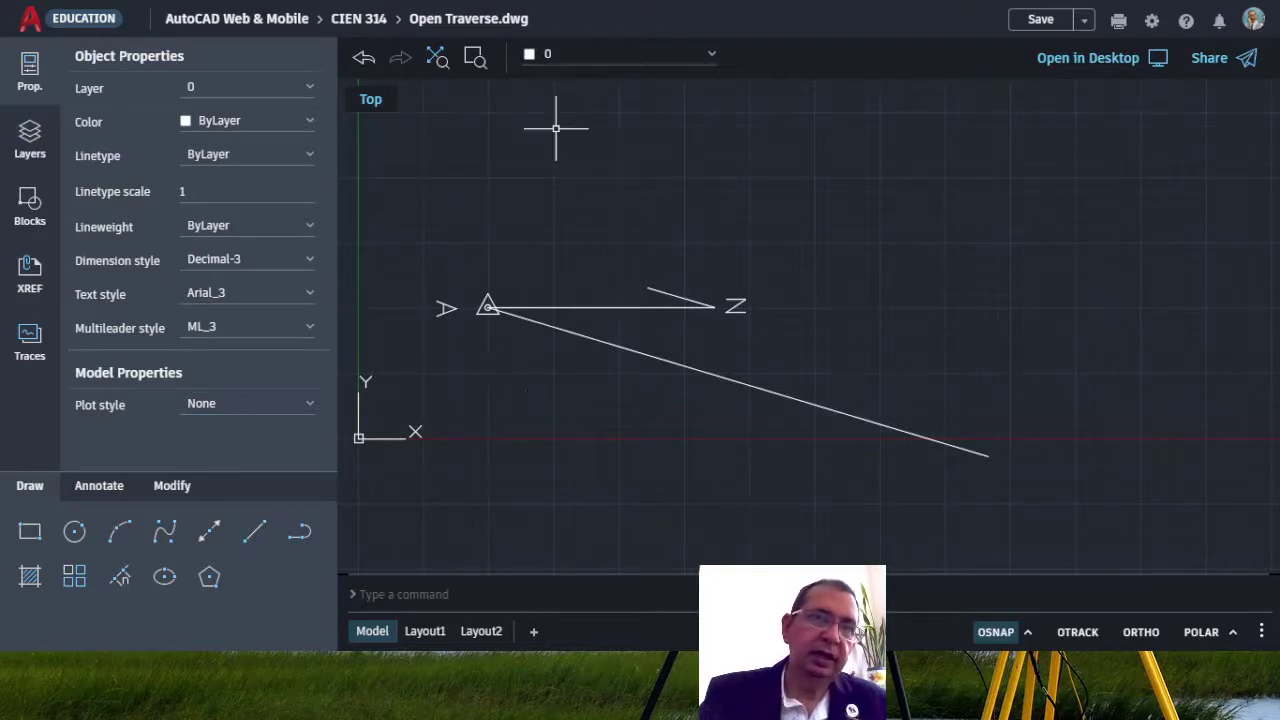
# - Consult the OneNote traverse figure, then copy control point A's symbol and label in AutoCAD Web from the circle's centre to the first leg's far end
pyautogui.hotkey('alt', 'Tab')
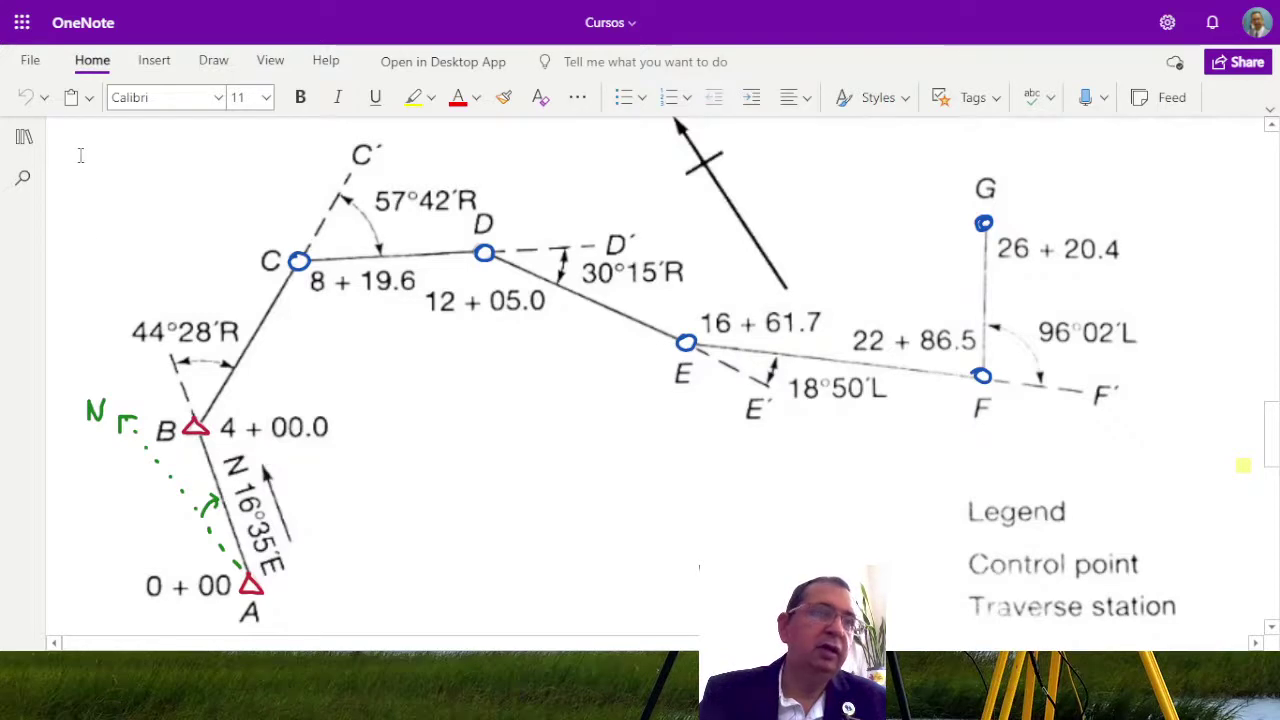
pyautogui.hotkey('alt', 'Tab')
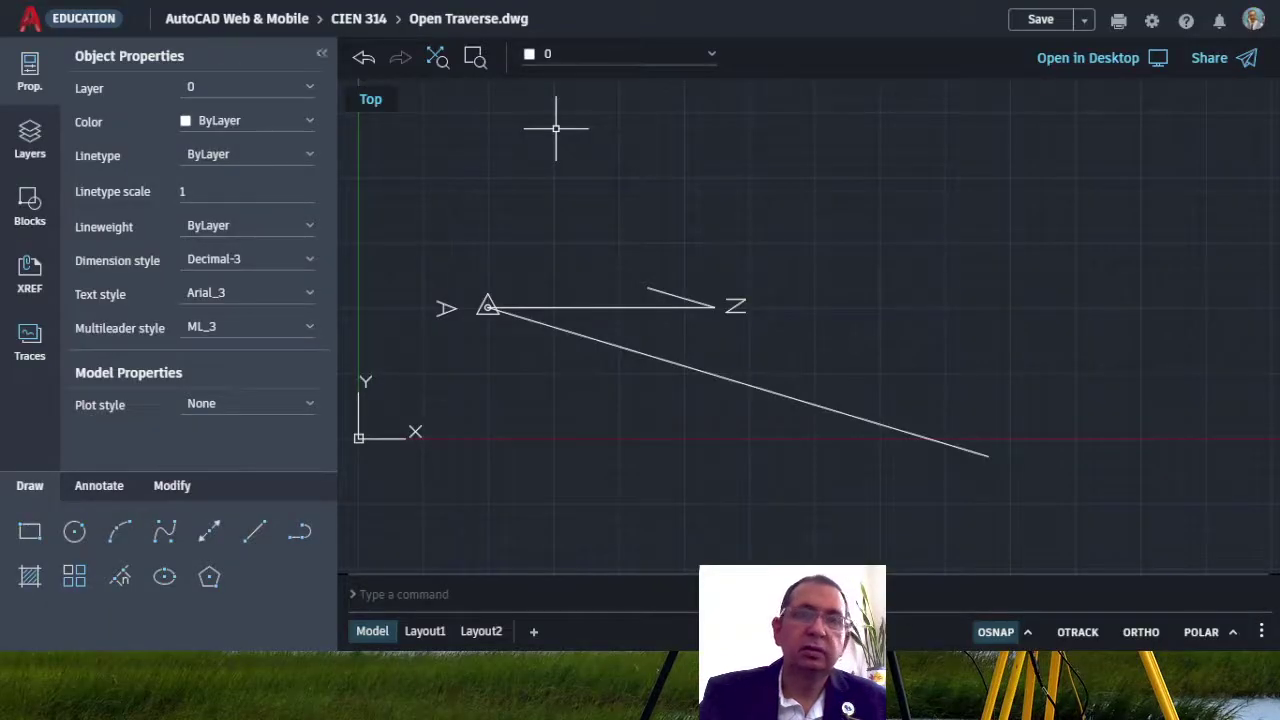
pyautogui.click(415, 272)
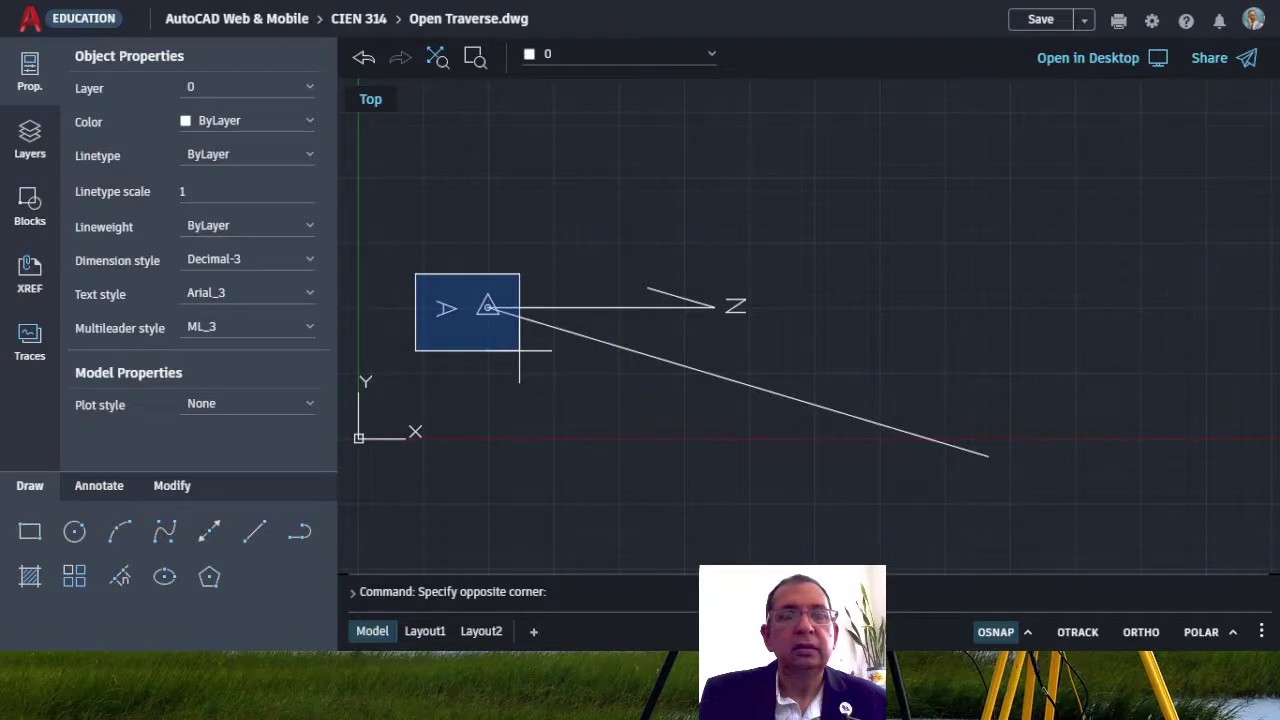
pyautogui.click(519, 350)
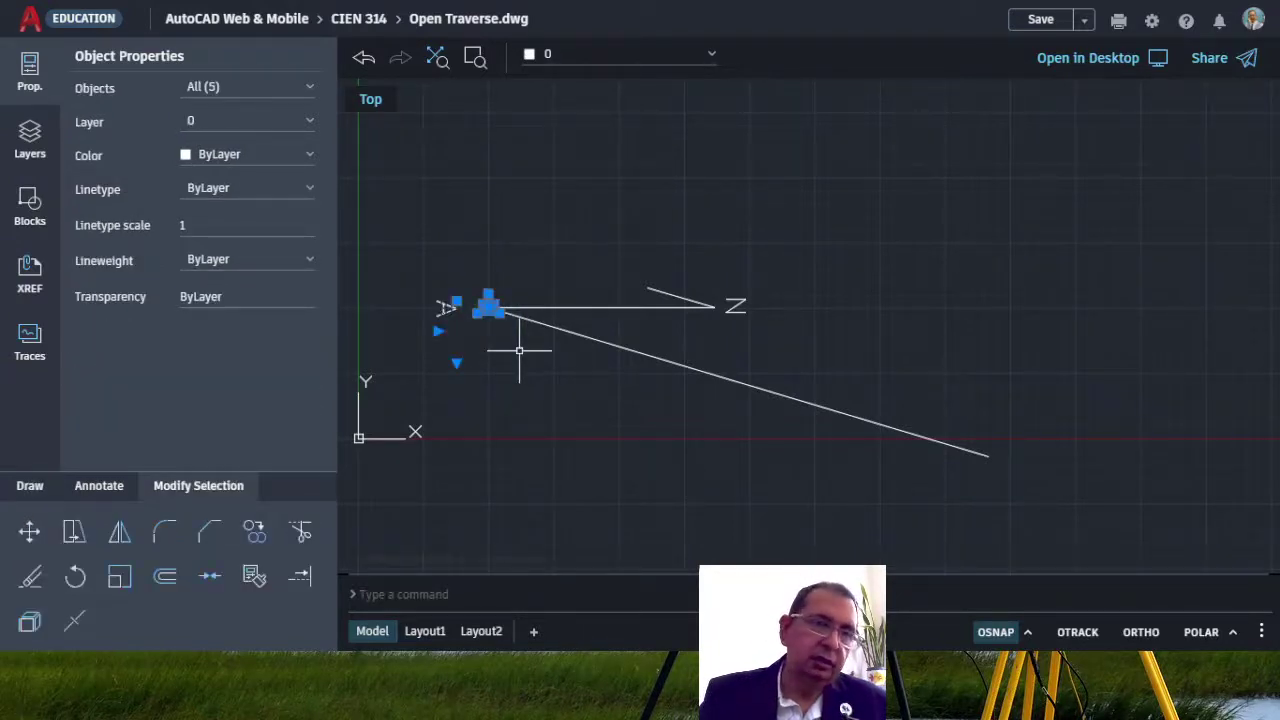
pyautogui.click(253, 536)
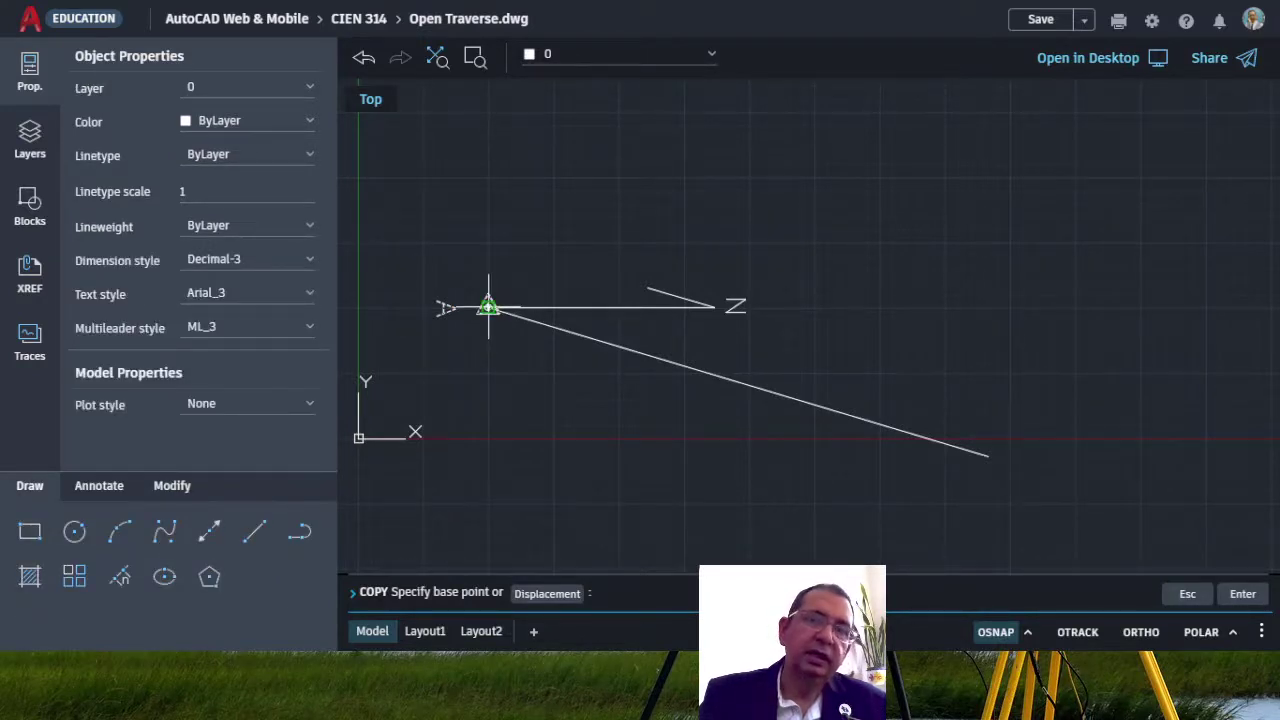
pyautogui.scroll(3, 488, 307)
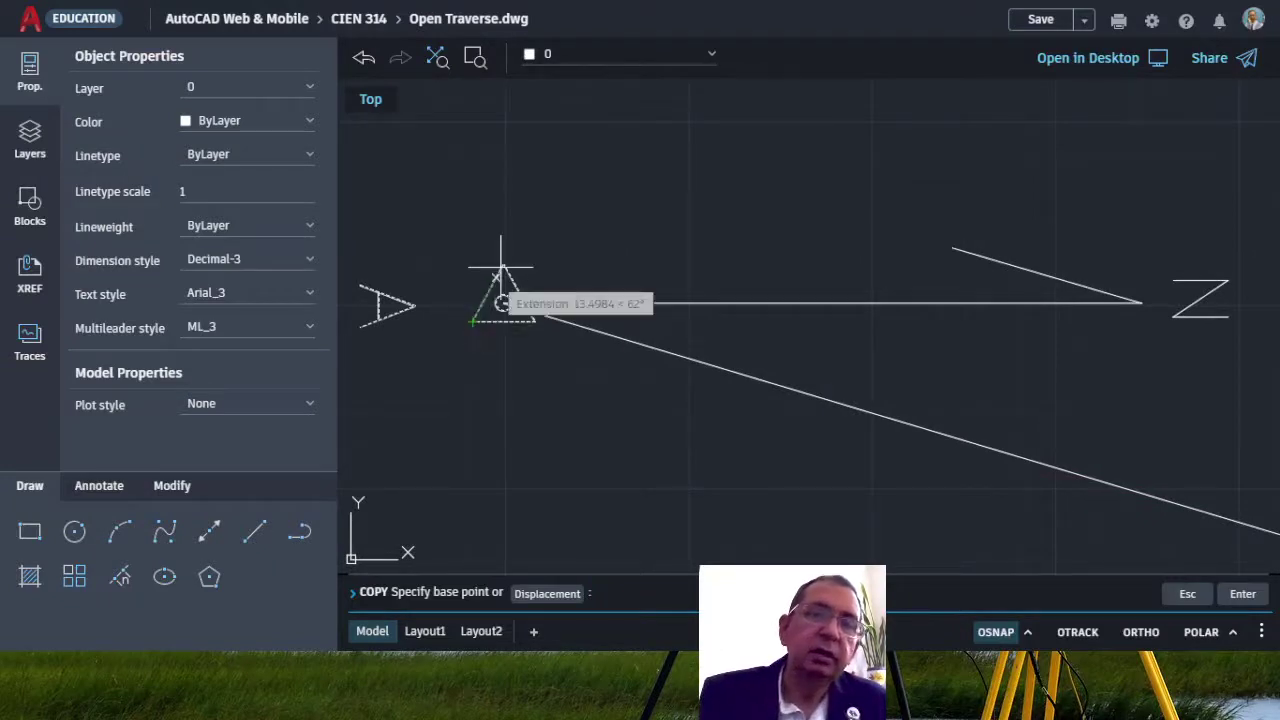
pyautogui.scroll(2, 506, 256)
pyautogui.scroll(3, 504, 255)
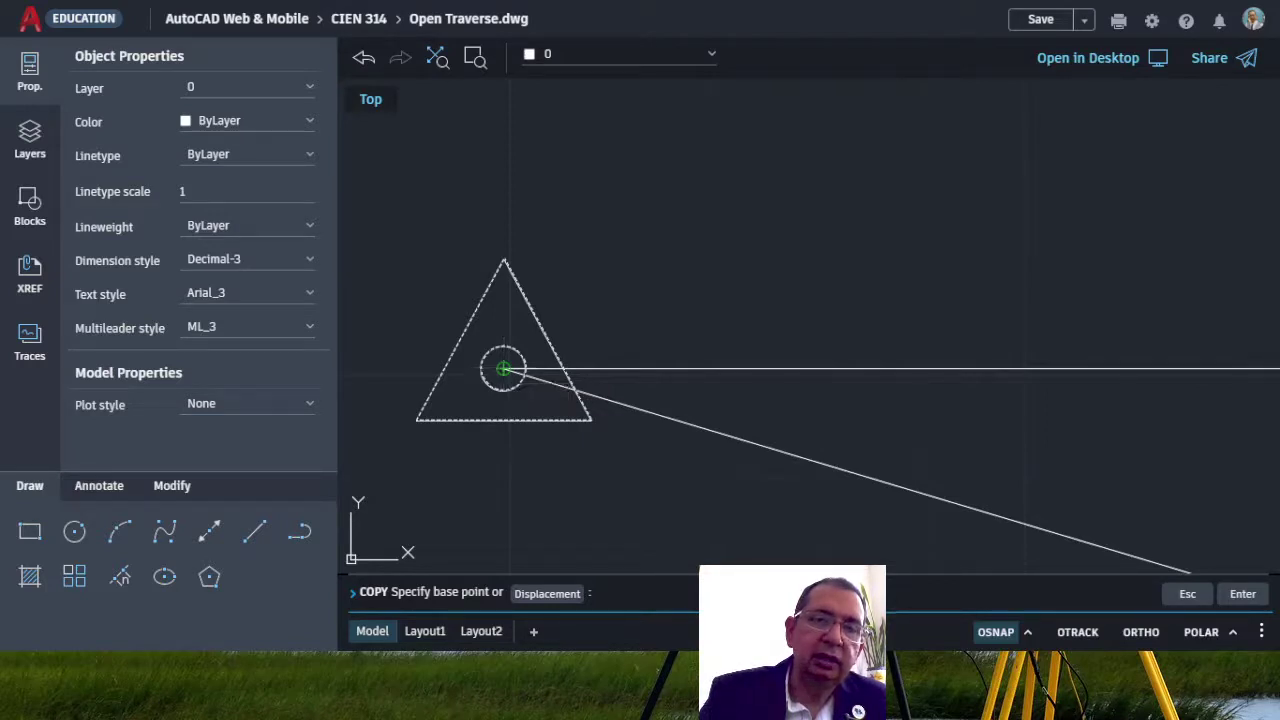
pyautogui.click(503, 369)
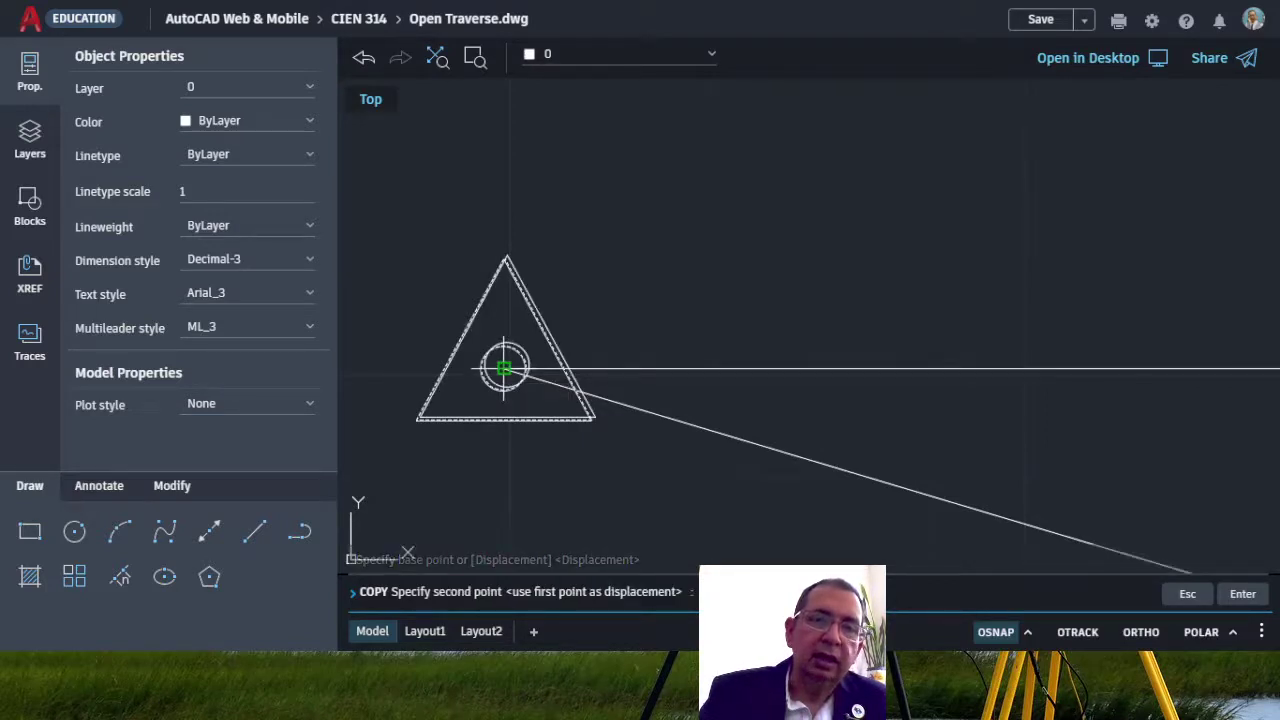
pyautogui.scroll(-5, 449, 286)
pyautogui.scroll(-4, 446, 282)
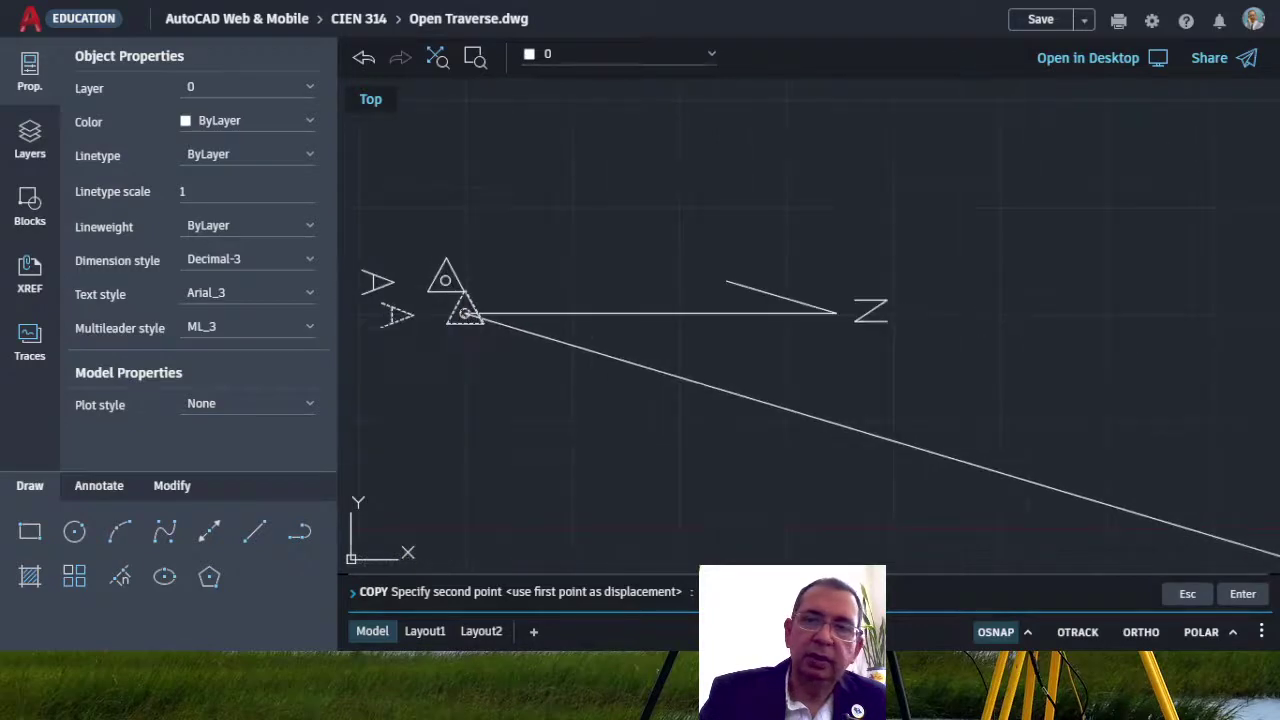
pyautogui.scroll(-3, 444, 276)
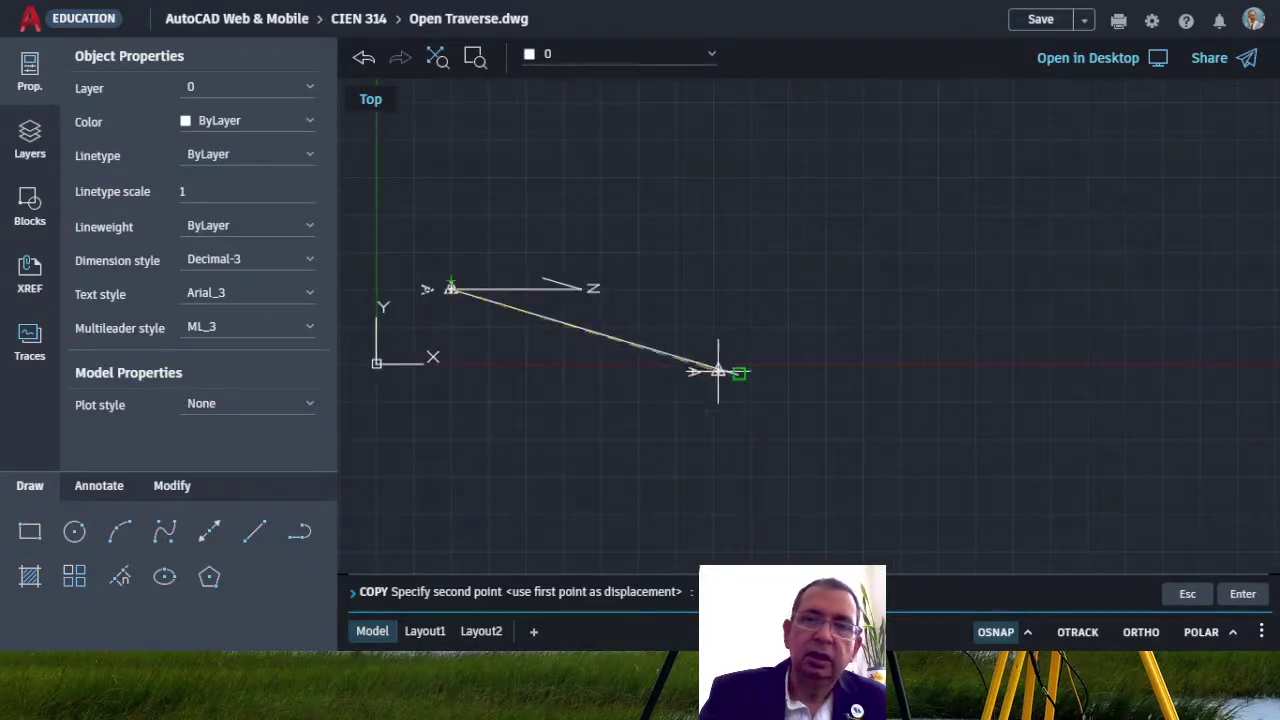
pyautogui.scroll(5, 756, 379)
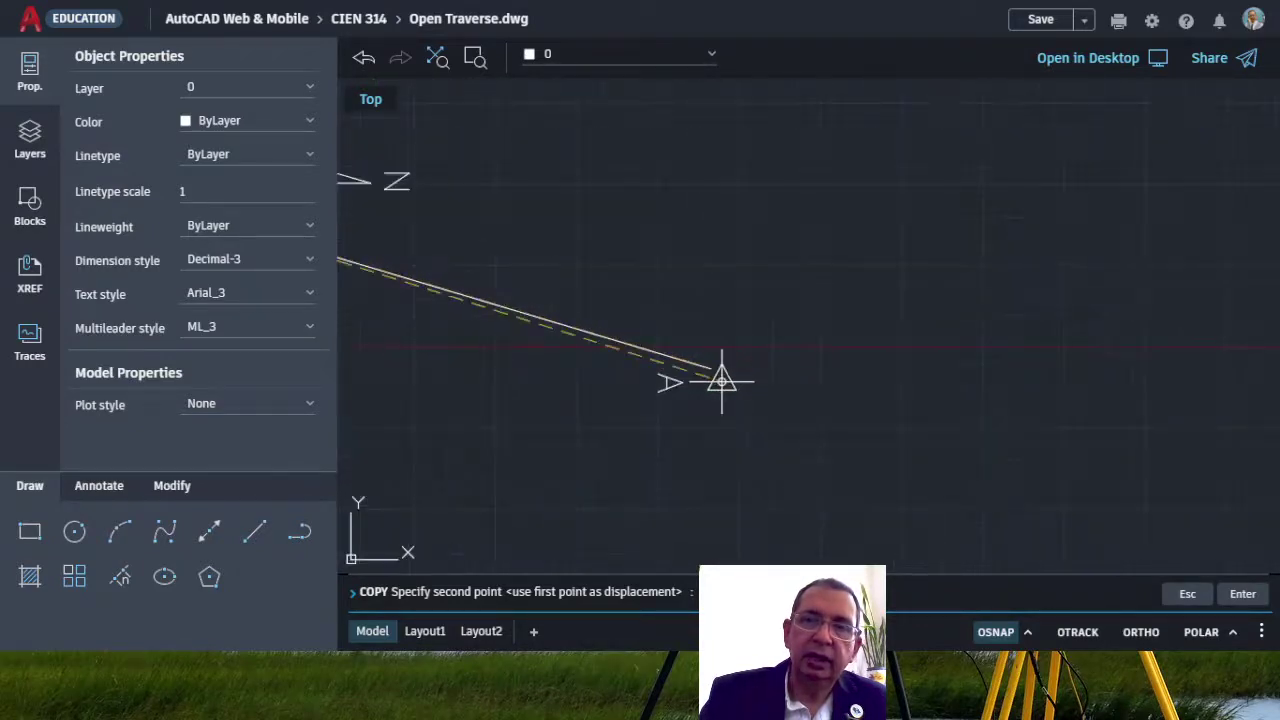
pyautogui.scroll(5, 697, 382)
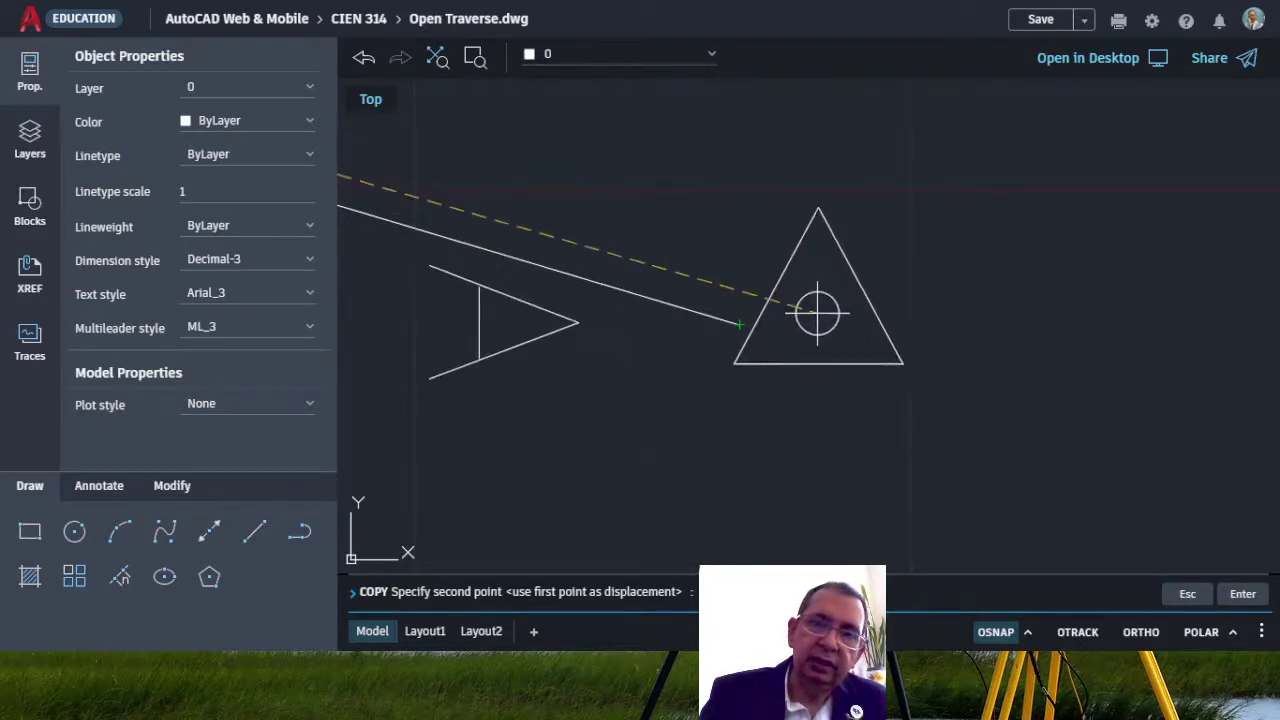
pyautogui.click(740, 324)
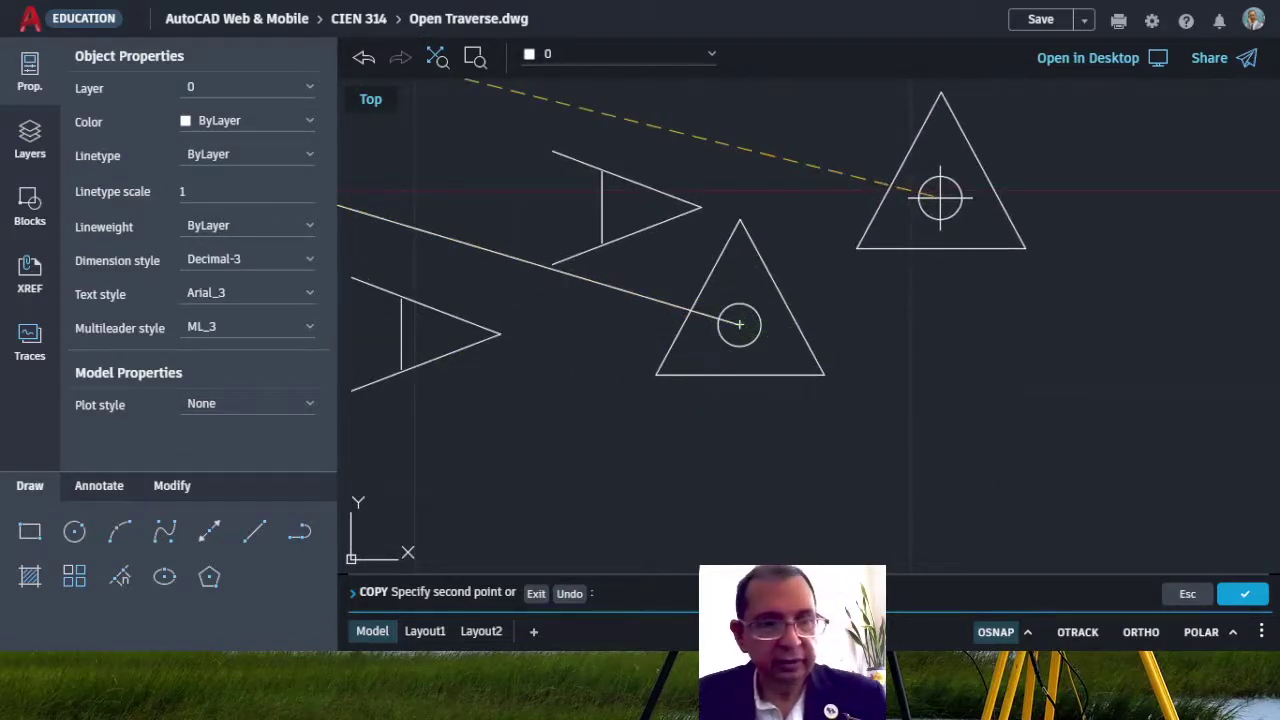
pyautogui.press('Escape')
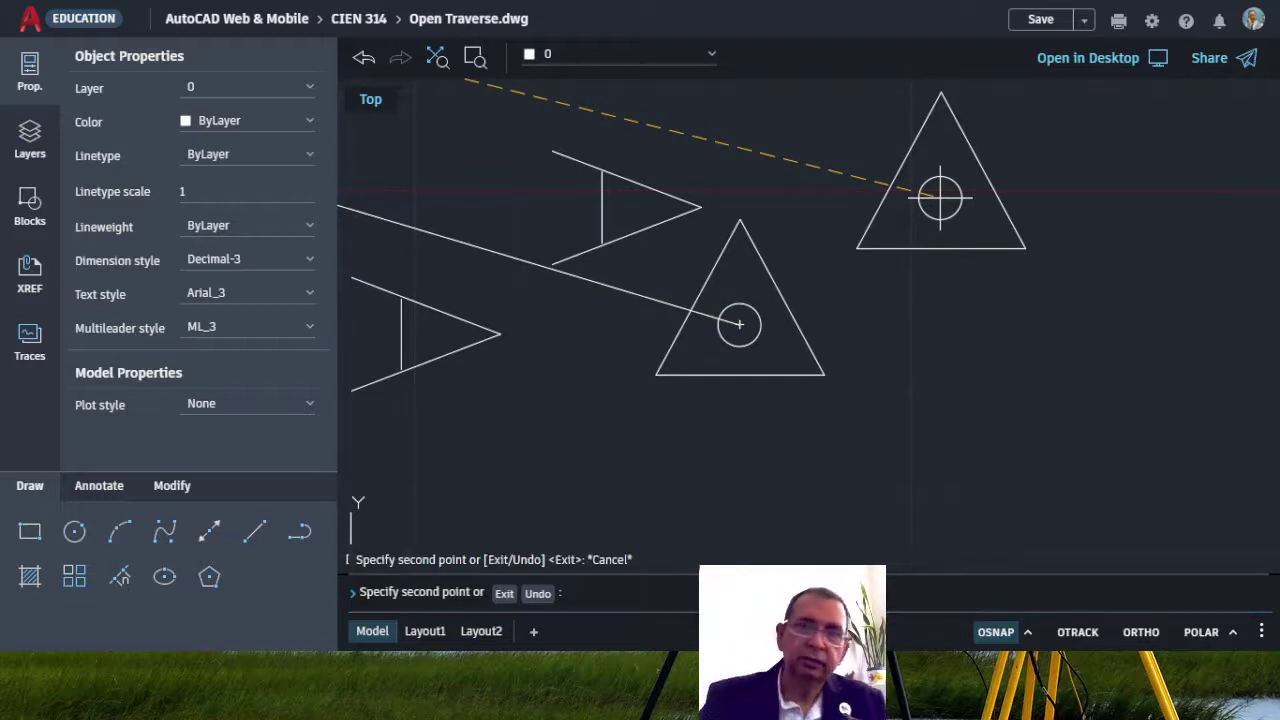
pyautogui.press('Escape')
pyautogui.press('Escape')
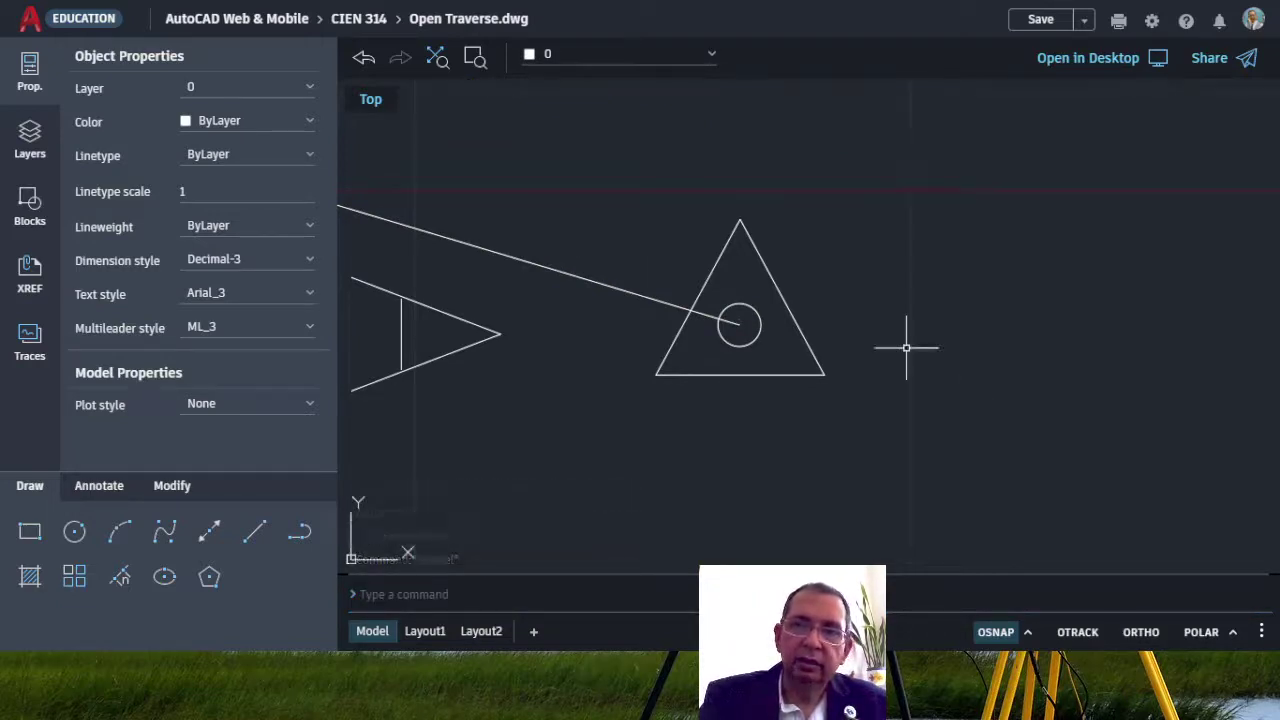
# - Using the OneNote figure as reference, change the label of the control point at the first leg's far end to B and save the drawing
pyautogui.scroll(-1, 971, 280)
pyautogui.scroll(-4, 1003, 340)
pyautogui.scroll(-2, 1003, 342)
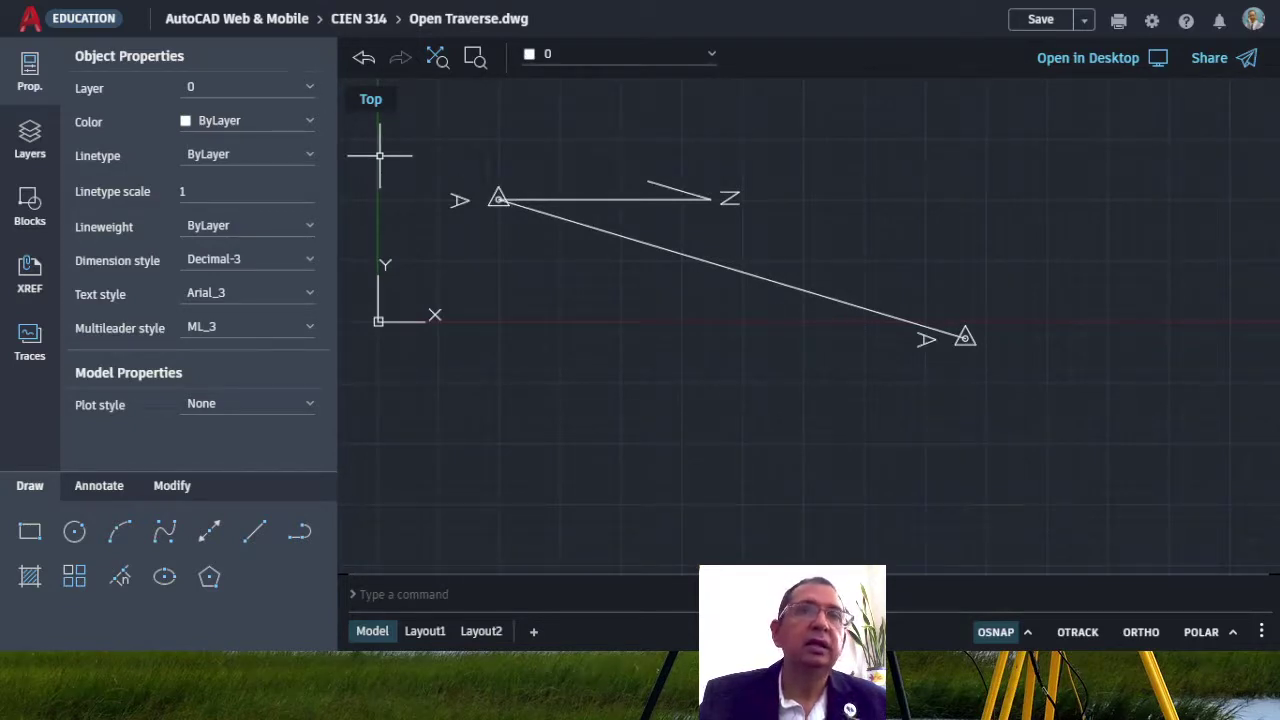
pyautogui.hotkey('alt', 'Tab')
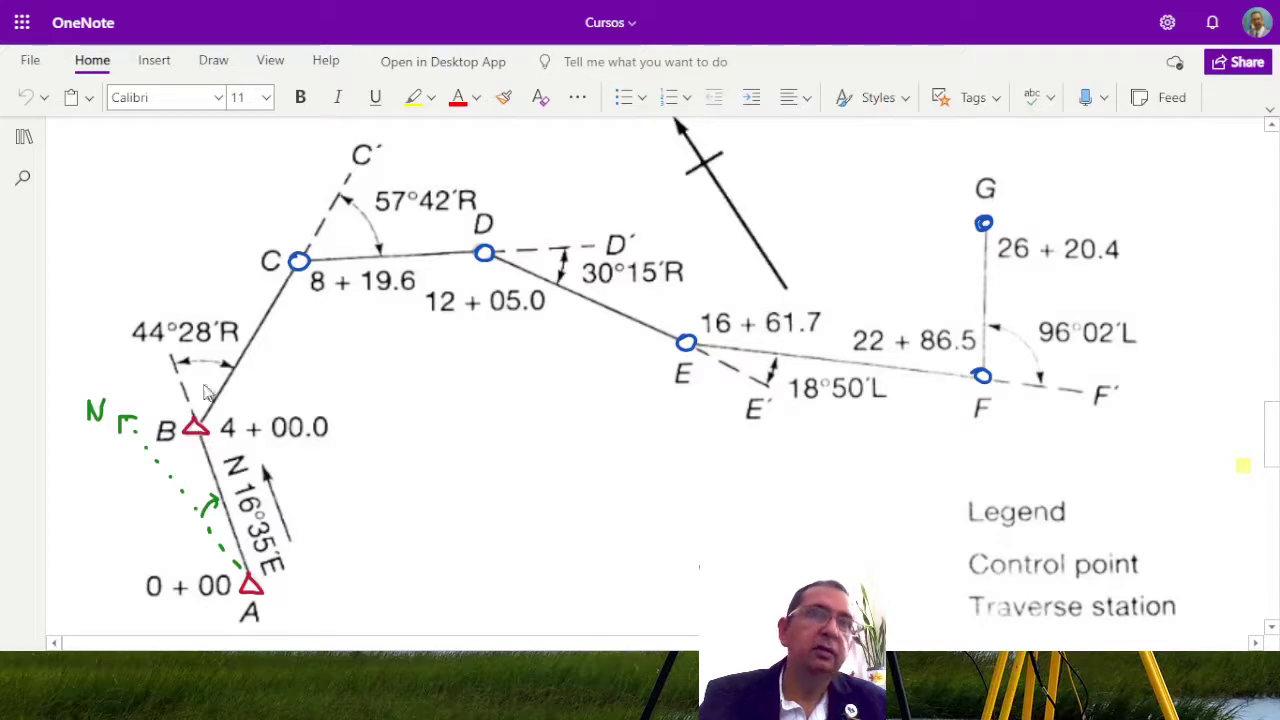
pyautogui.hotkey('alt', 'Tab')
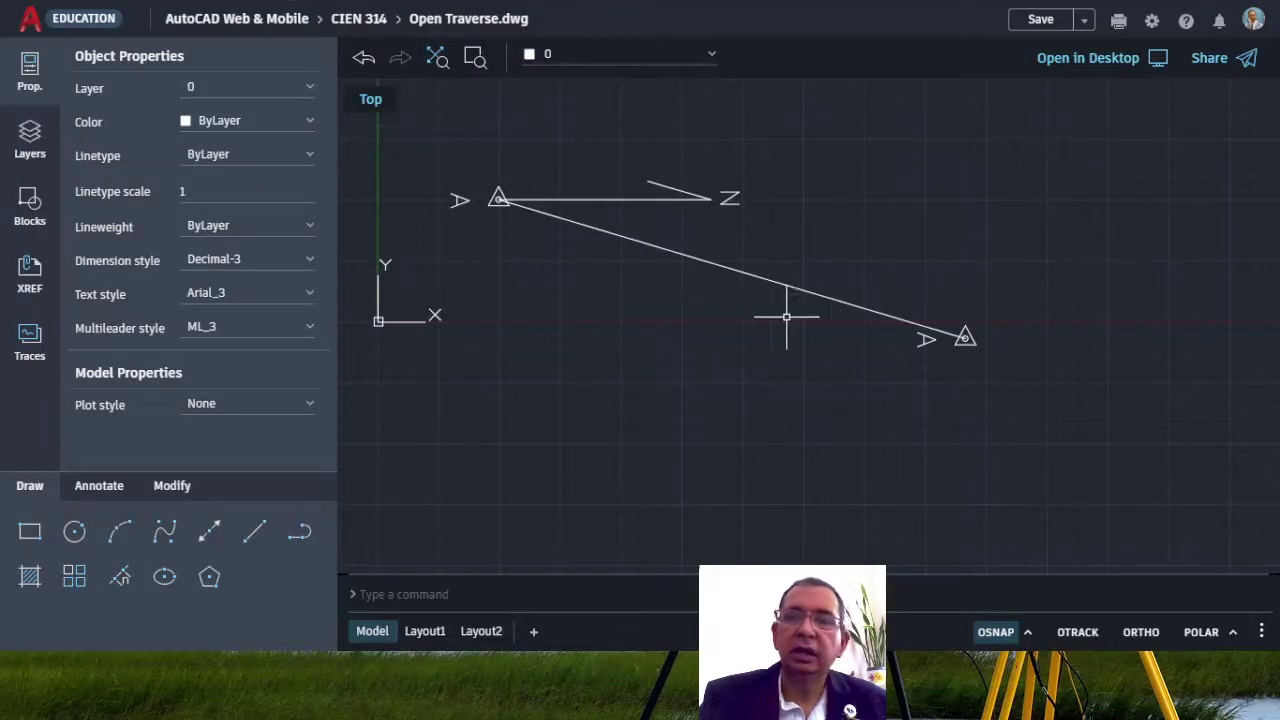
pyautogui.click(925, 342)
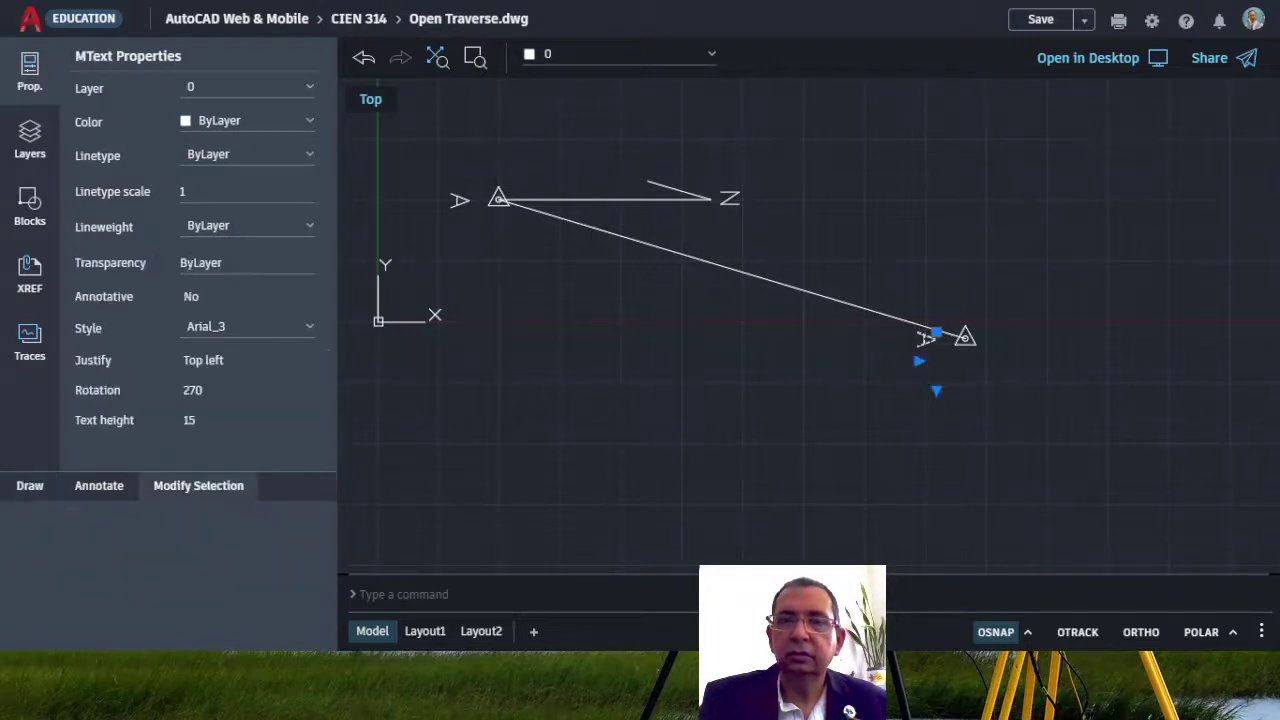
pyautogui.doubleClick(925, 342)
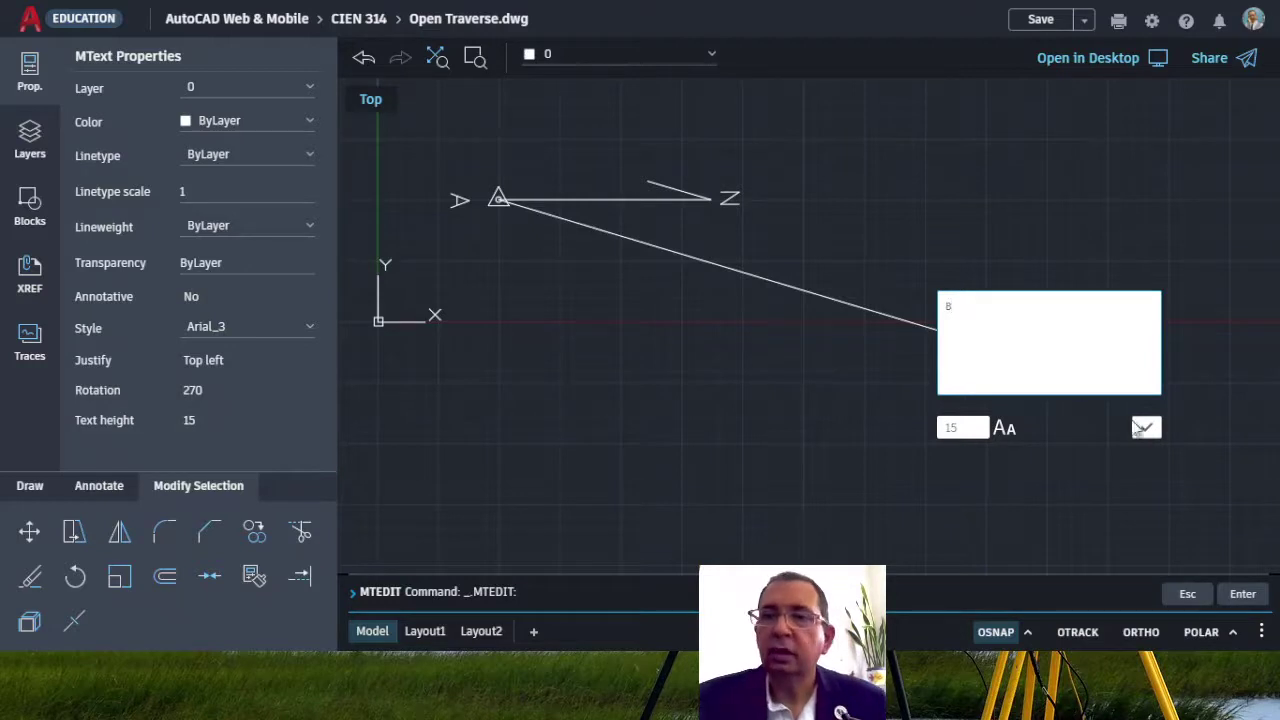
pyautogui.click(1147, 430)
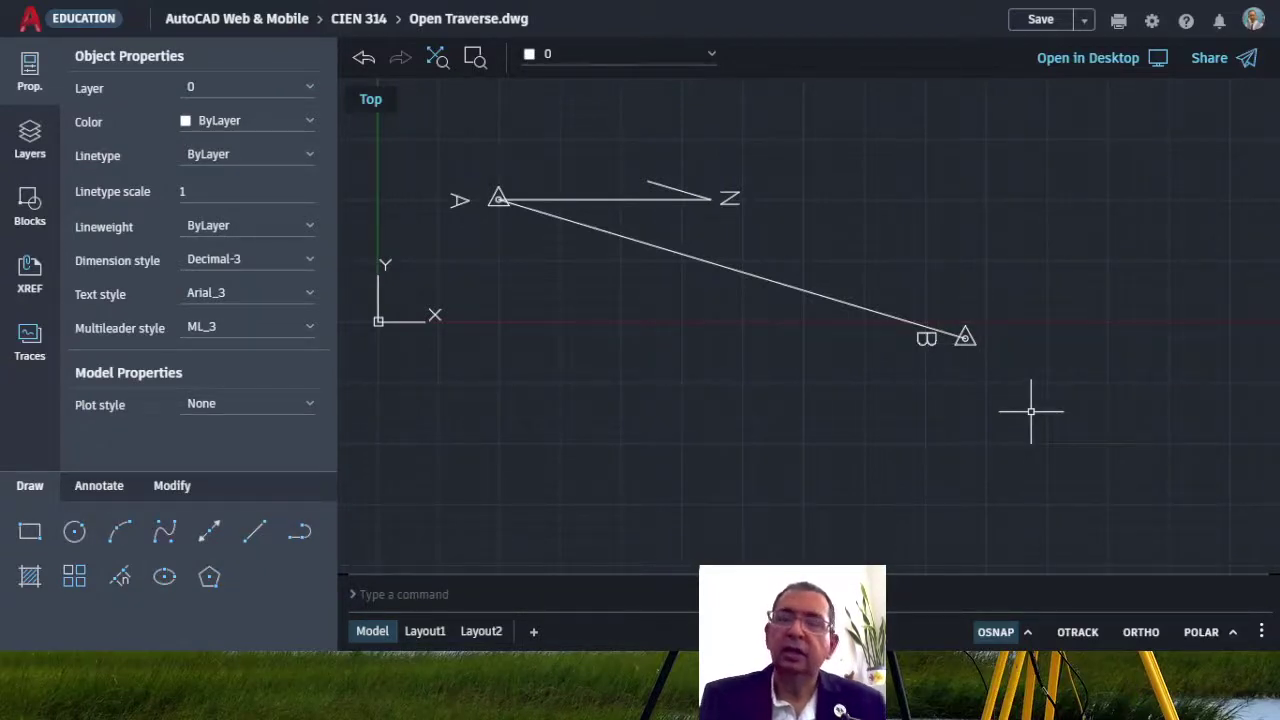
pyautogui.click(1040, 22)
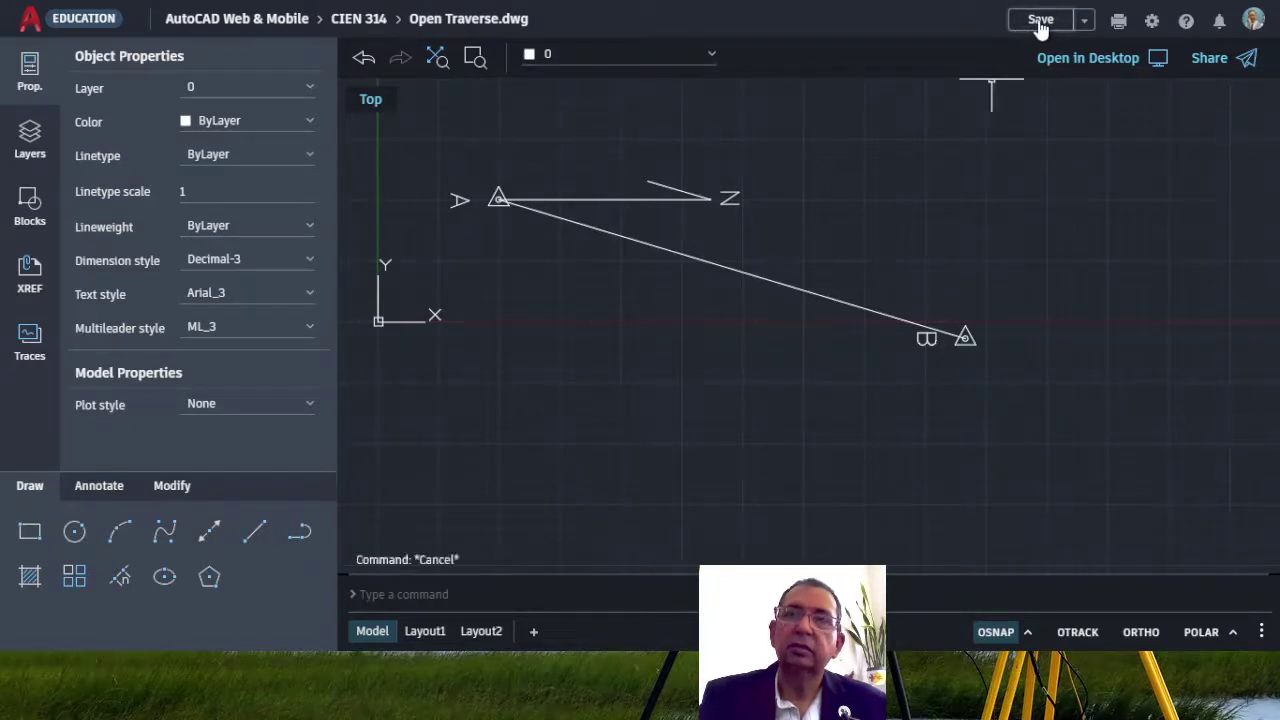
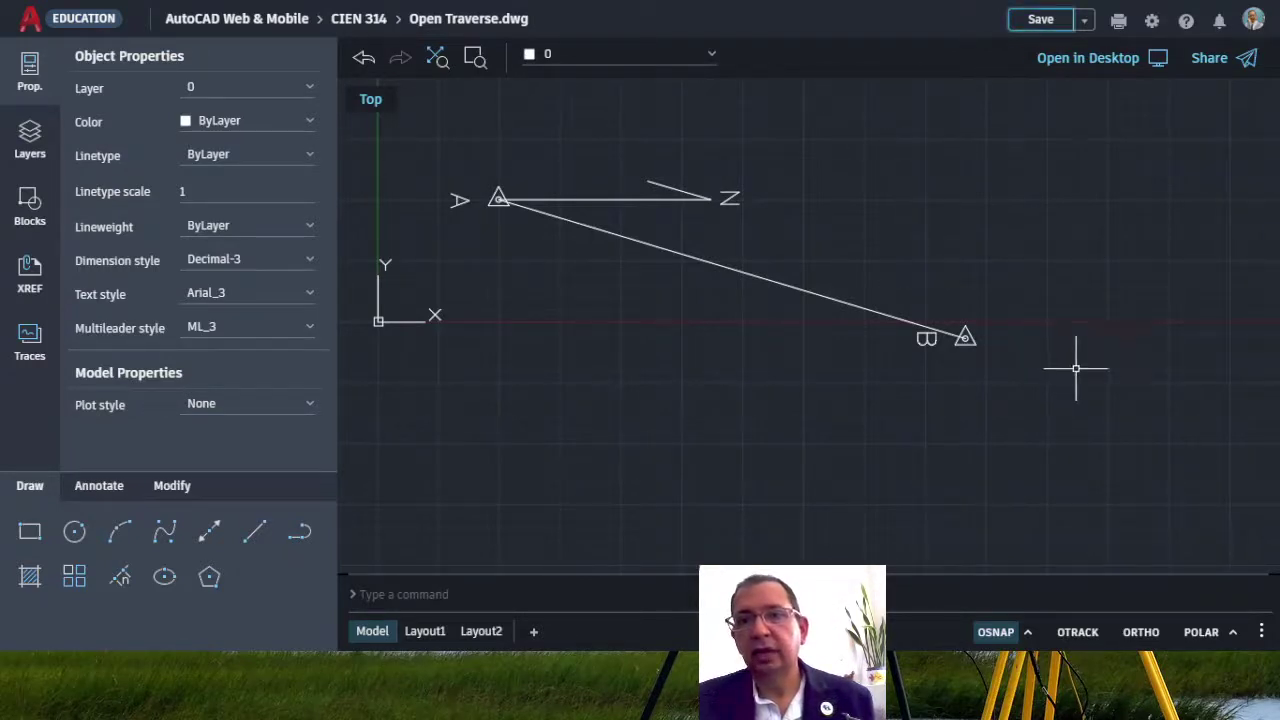
# - Check the leg beyond B in the OneNote traverse figure, then start a line in AutoCAD Web at the centre of control point B's circle
pyautogui.scroll(3, 1076, 368)
pyautogui.scroll(-3, 700, 287)
pyautogui.scroll(-4, 650, 257)
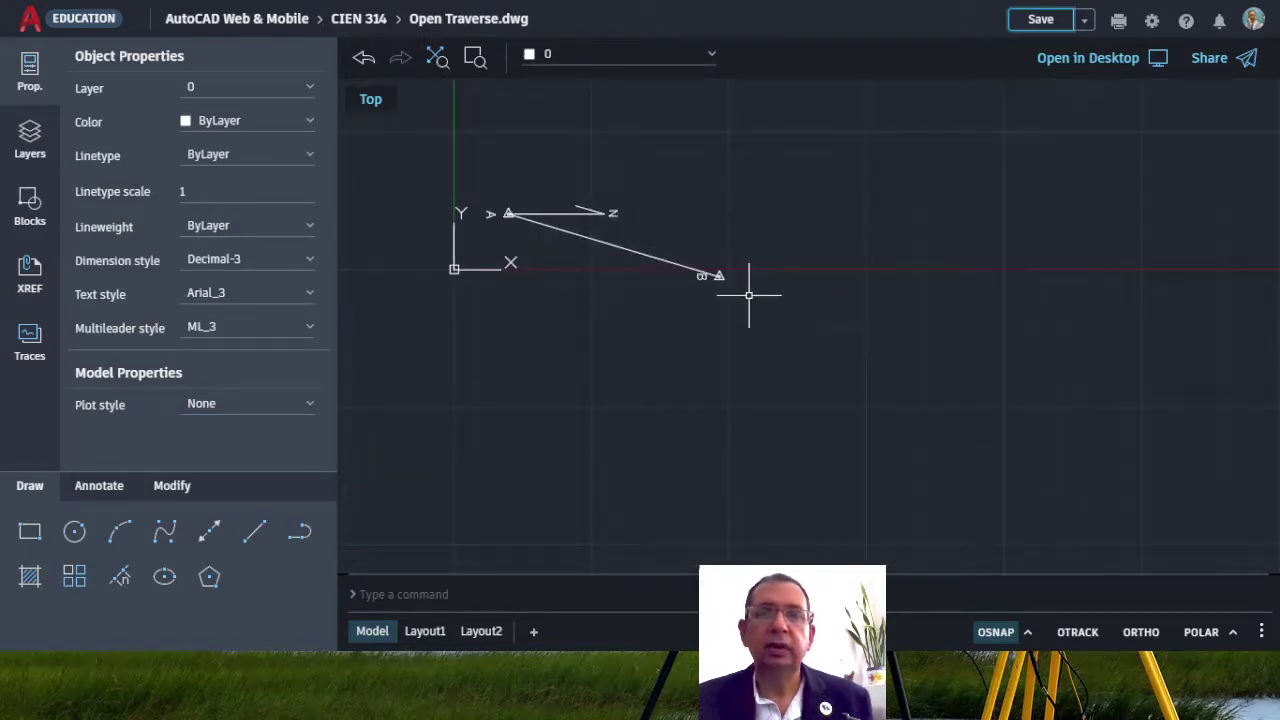
pyautogui.scroll(3, 748, 295)
pyautogui.scroll(2, 664, 284)
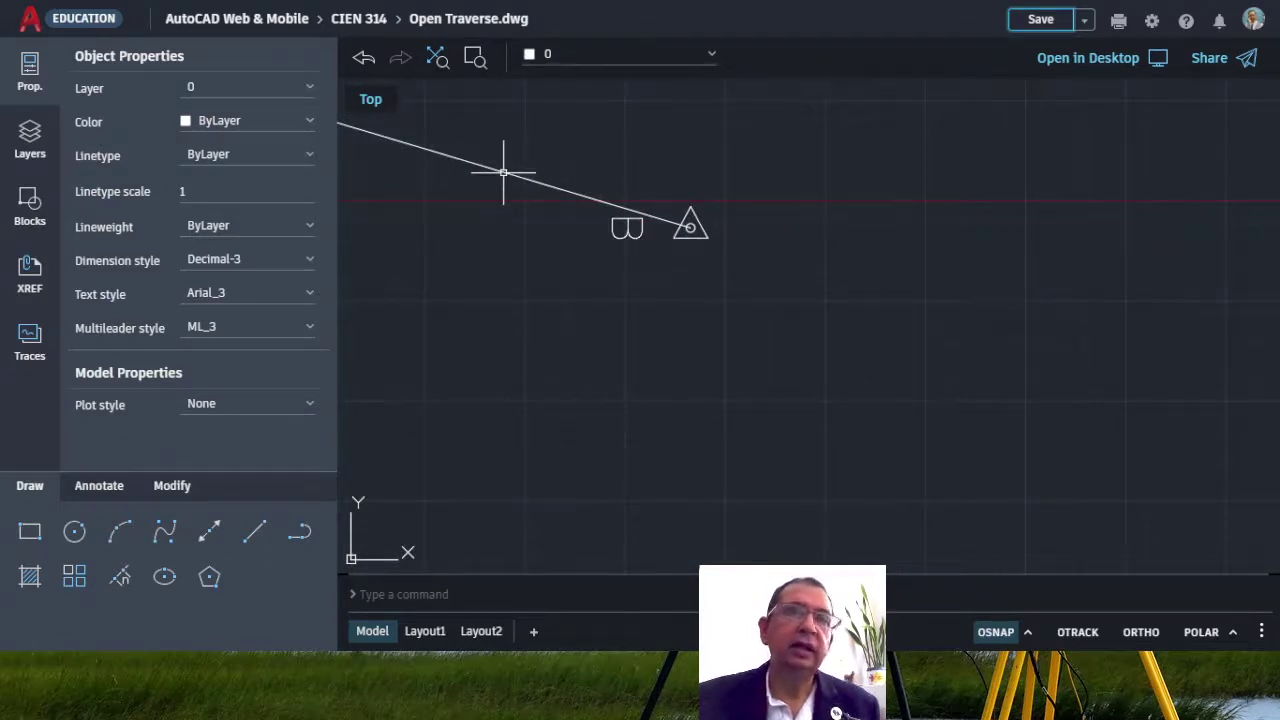
pyautogui.hotkey('alt', 'Tab')
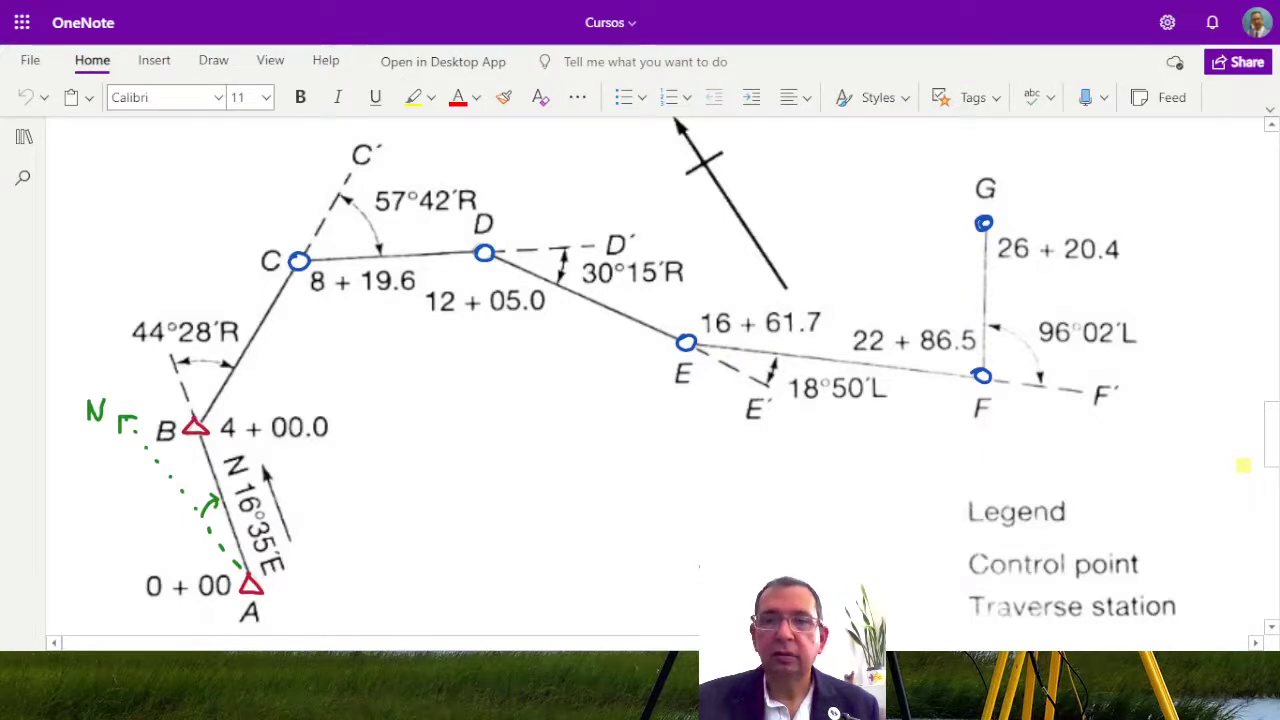
pyautogui.hotkey('alt', 'Tab')
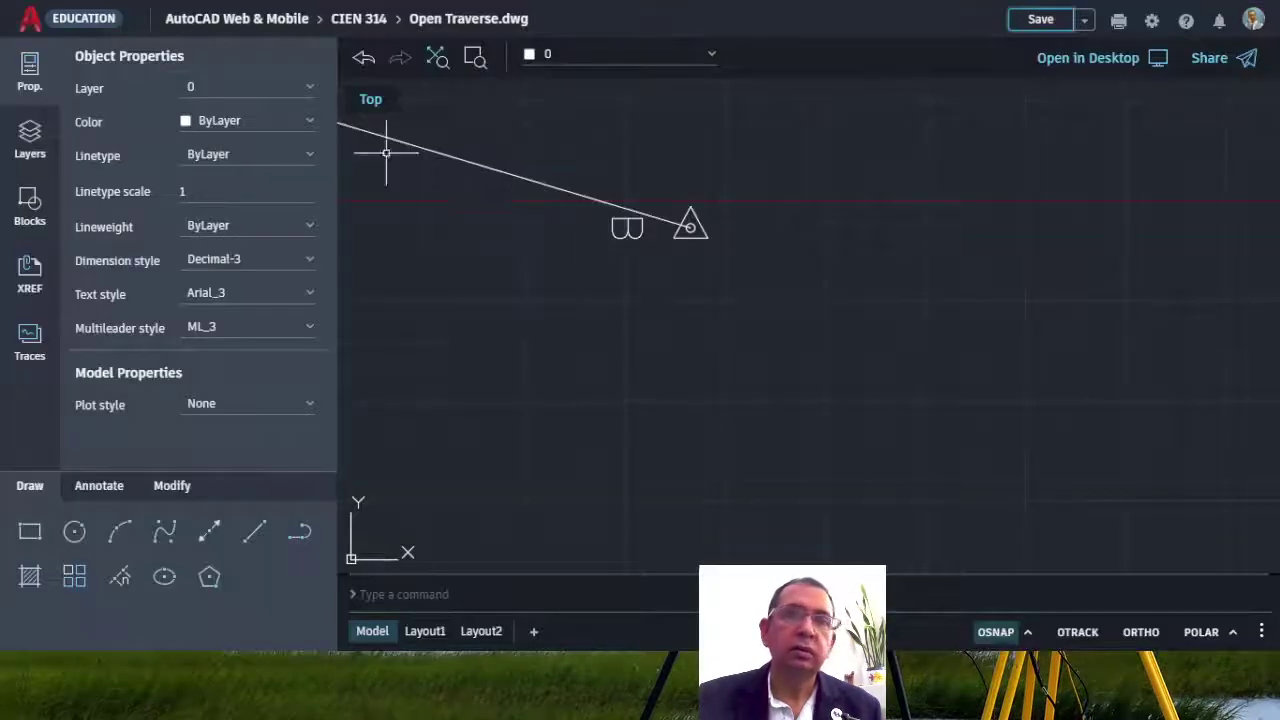
pyautogui.click(256, 530)
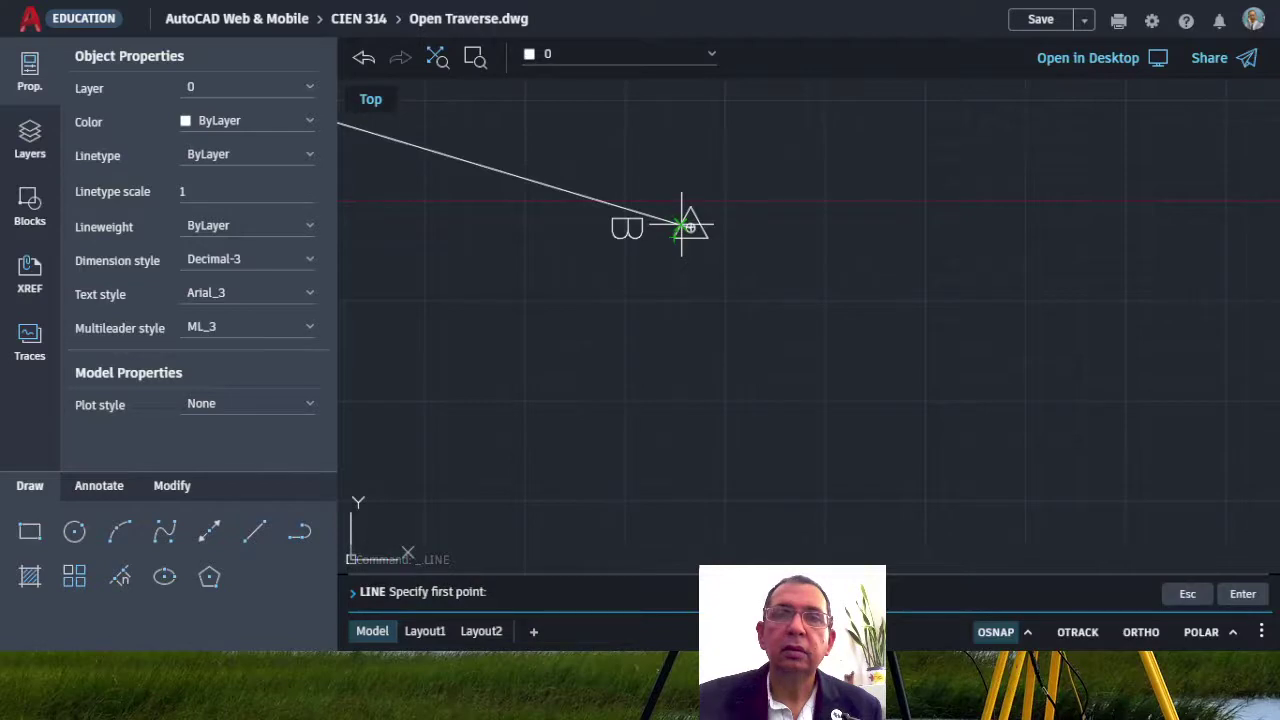
pyautogui.scroll(4, 691, 229)
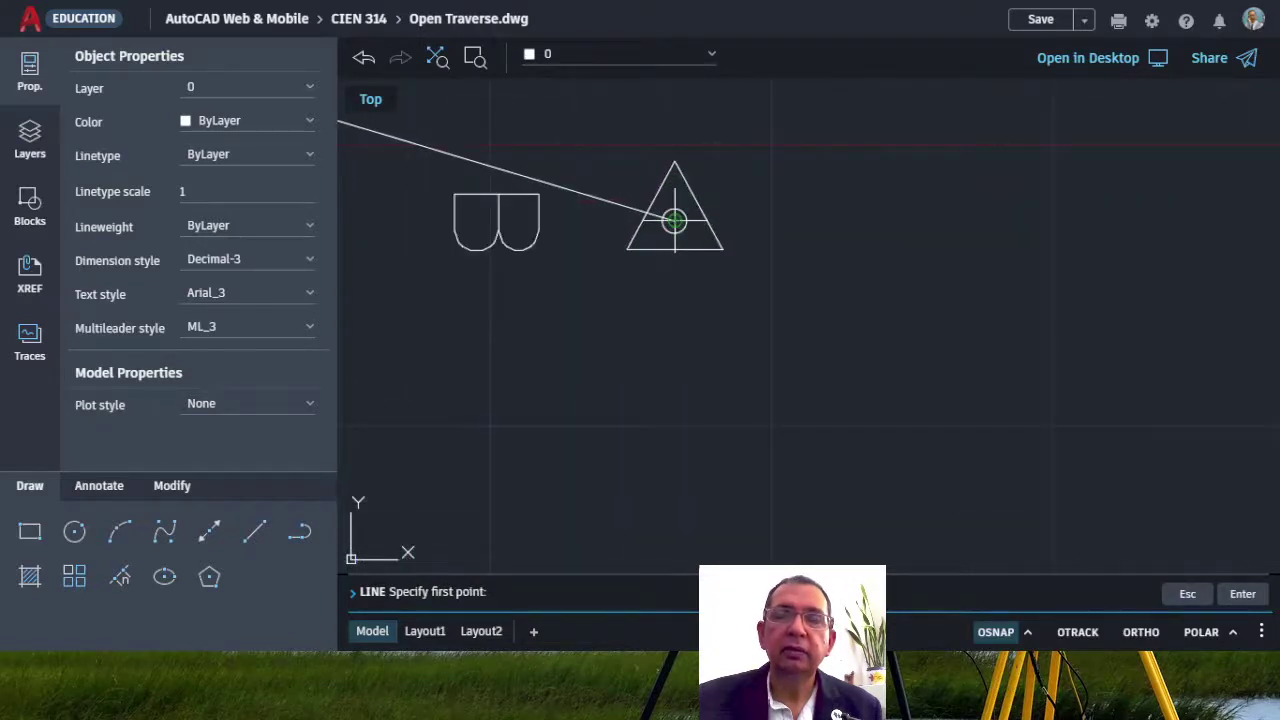
pyautogui.click(674, 220)
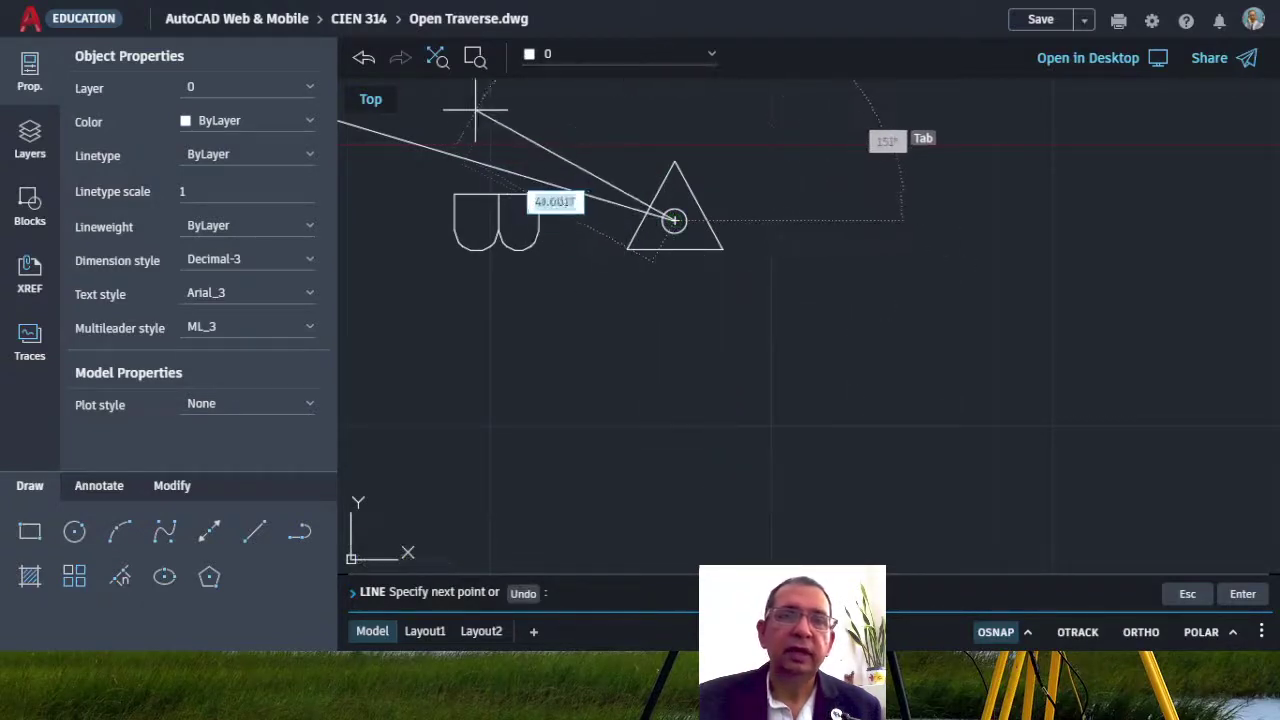
# - Consult the OneNote figure, then use Calculator to convert B's 44°28' deflection angle to decimal degrees as 28 ÷ 60 + 44
pyautogui.hotkey('alt', 'Tab')
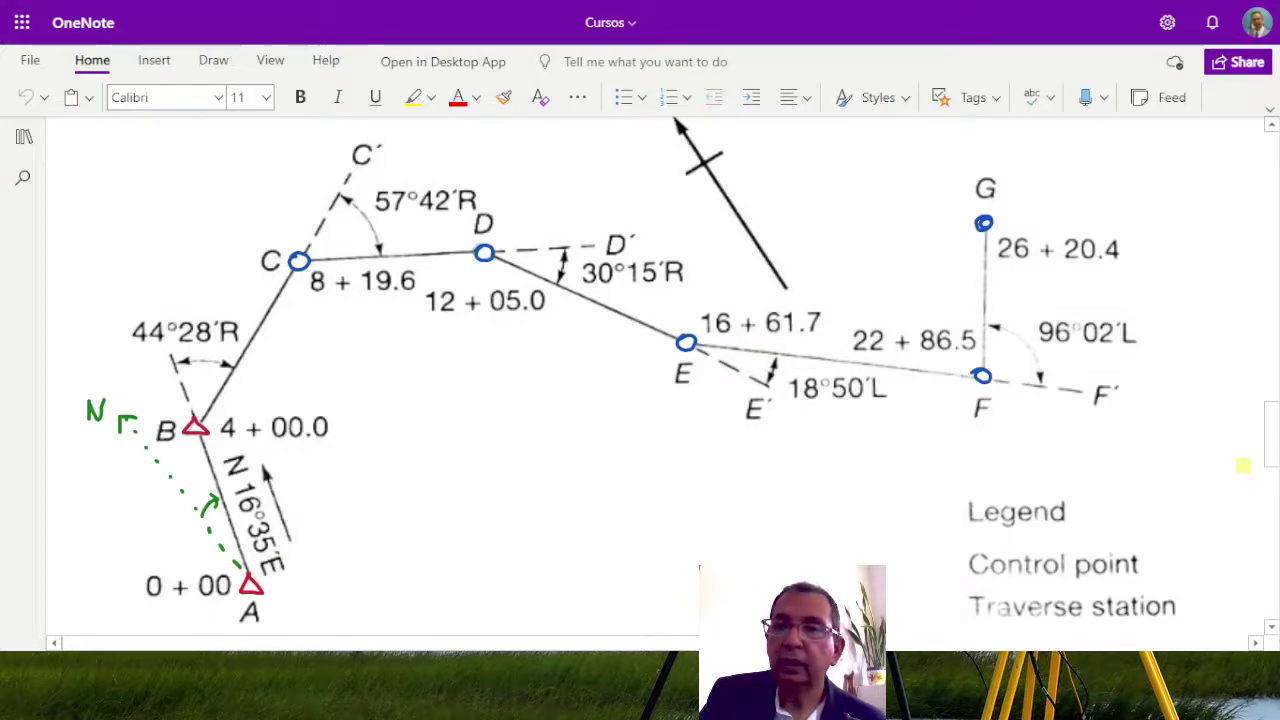
pyautogui.hotkey('alt', 'Tab')
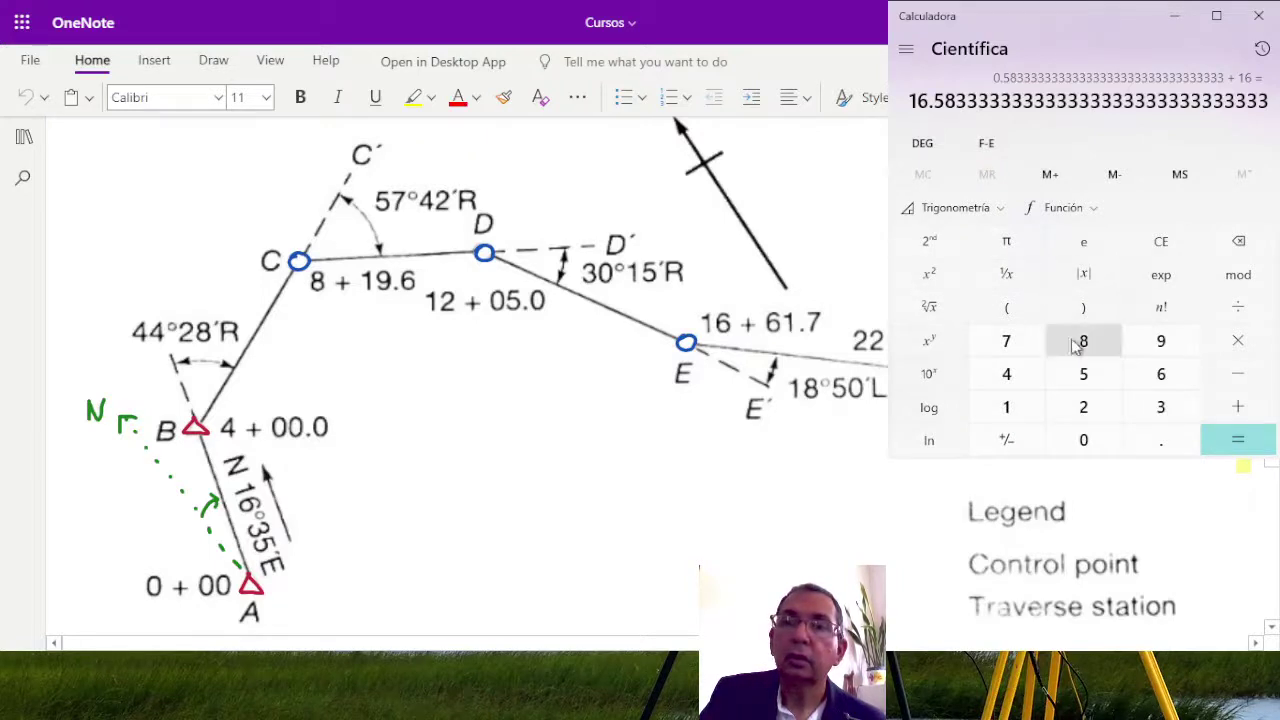
pyautogui.click(1158, 243)
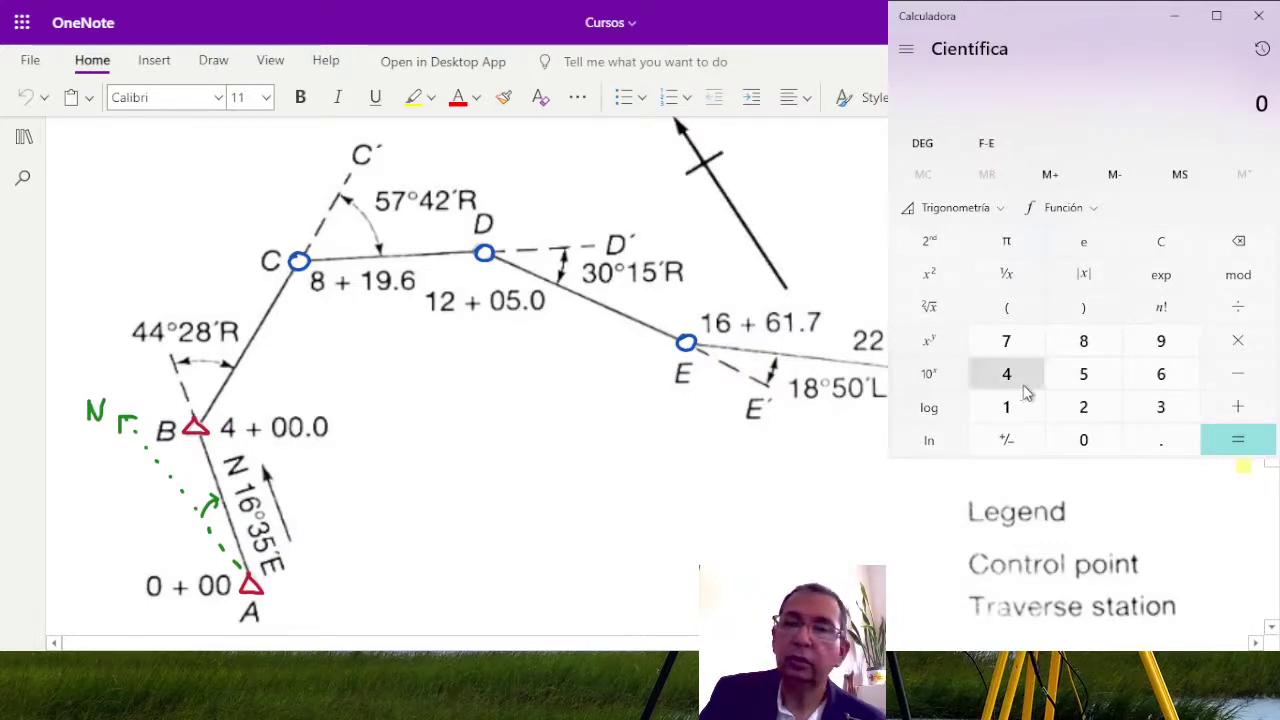
pyautogui.click(1090, 408)
pyautogui.click(1083, 341)
pyautogui.click(1237, 310)
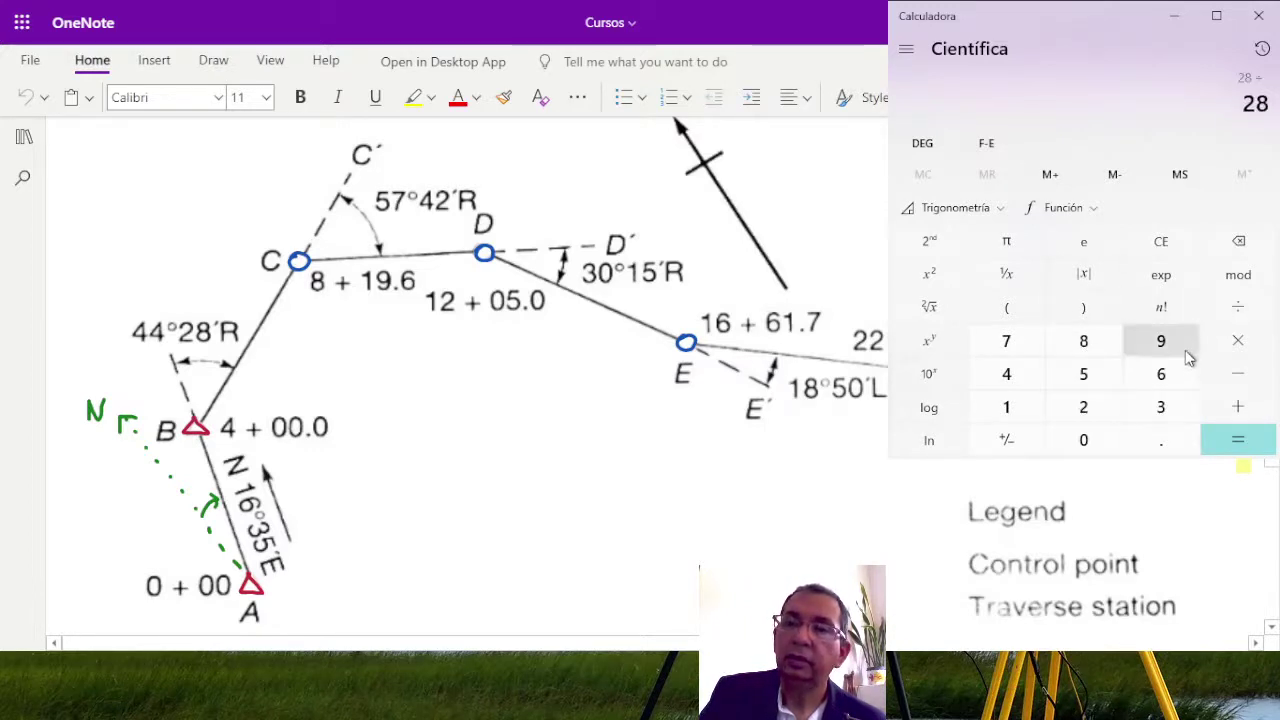
pyautogui.click(1159, 373)
pyautogui.click(1085, 439)
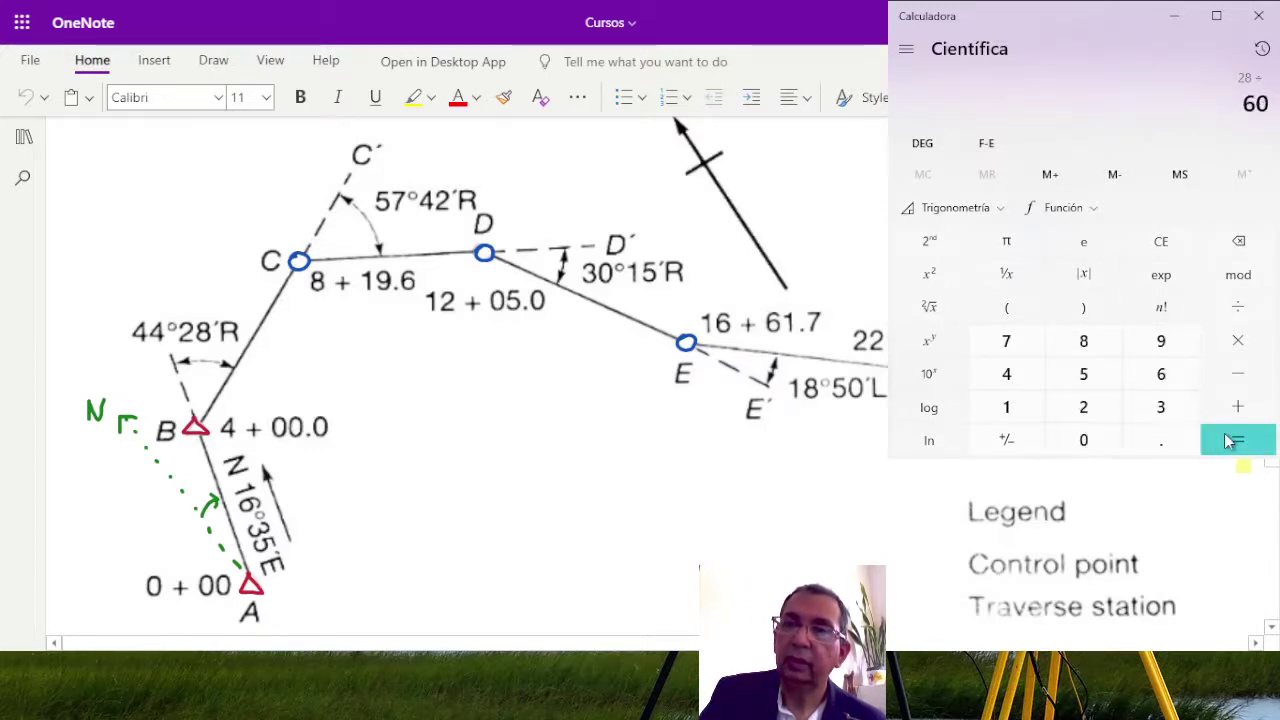
pyautogui.click(1230, 441)
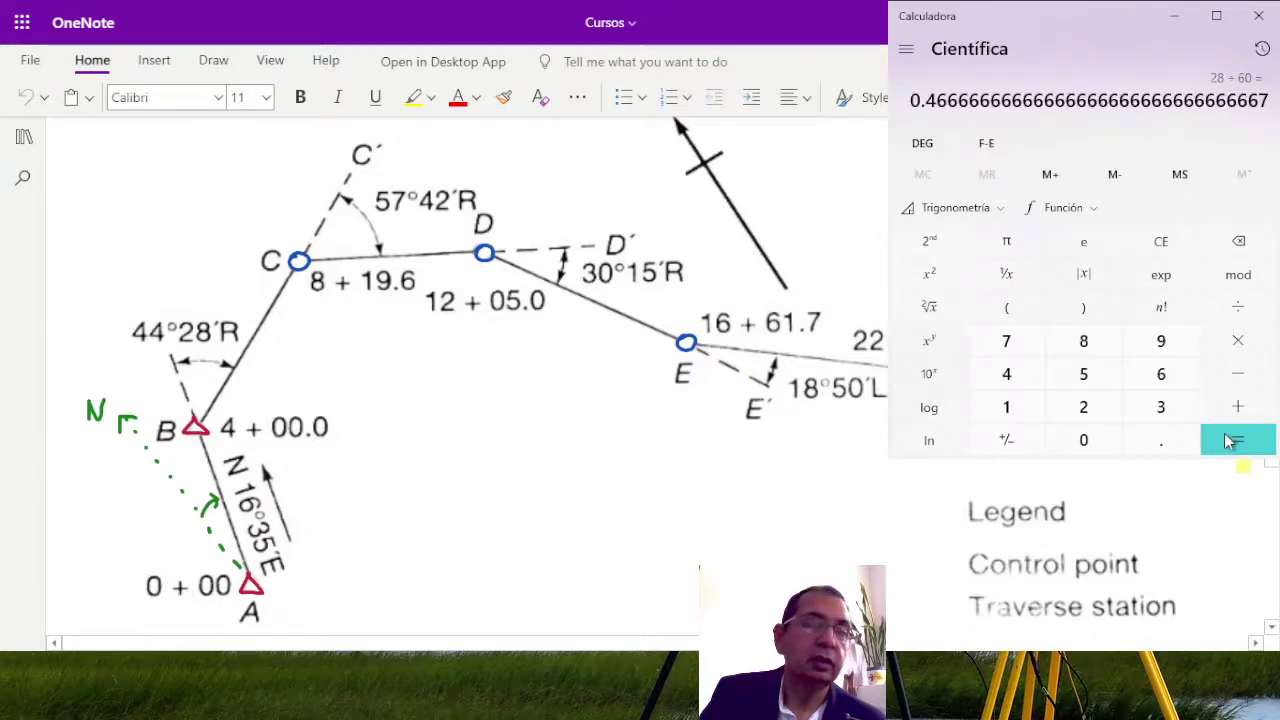
pyautogui.click(1237, 410)
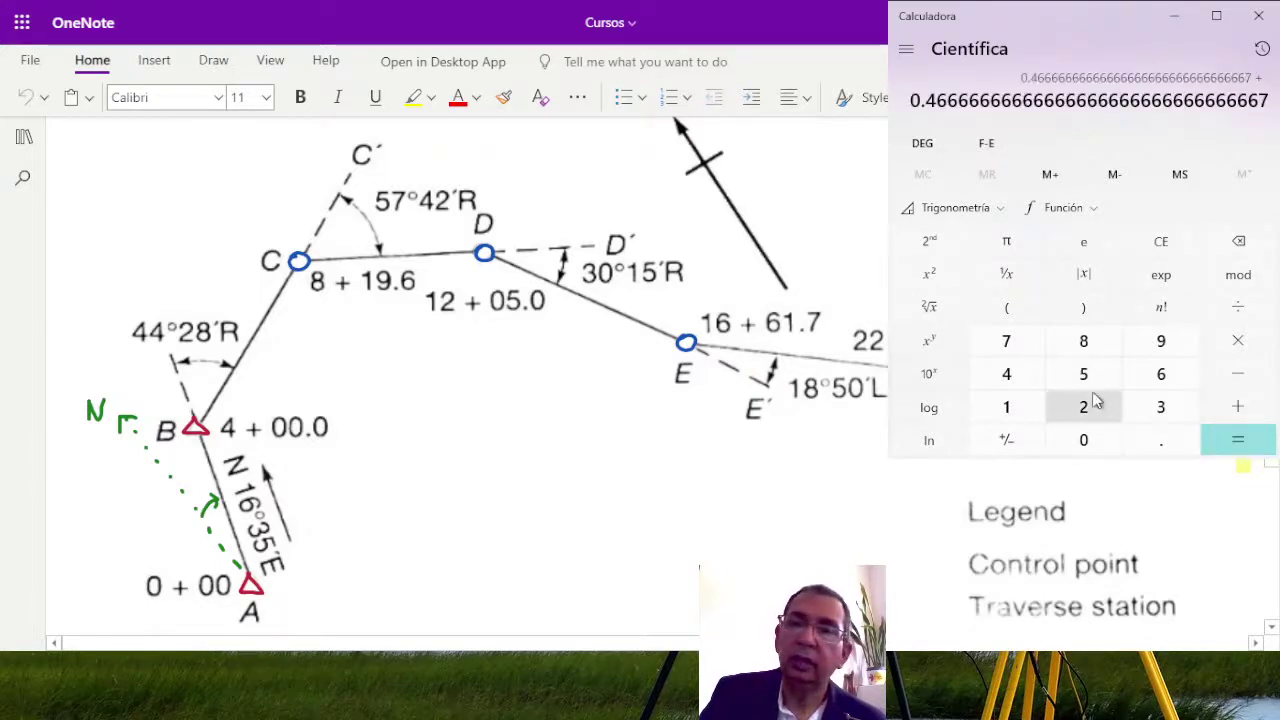
pyautogui.doubleClick(1030, 375)
pyautogui.click(1236, 442)
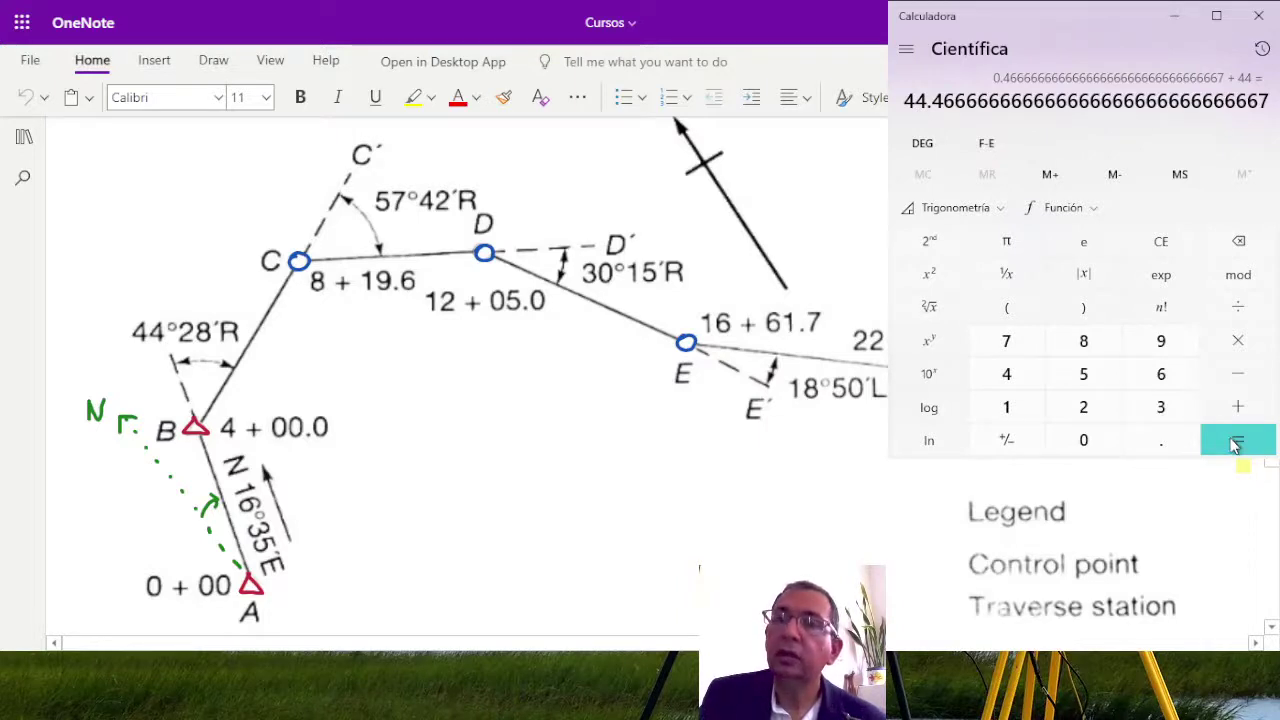
# - Add the first leg's 16.583° azimuth and the 44.467° deflection angle to get the azimuth of leg BC
pyautogui.click(1163, 243)
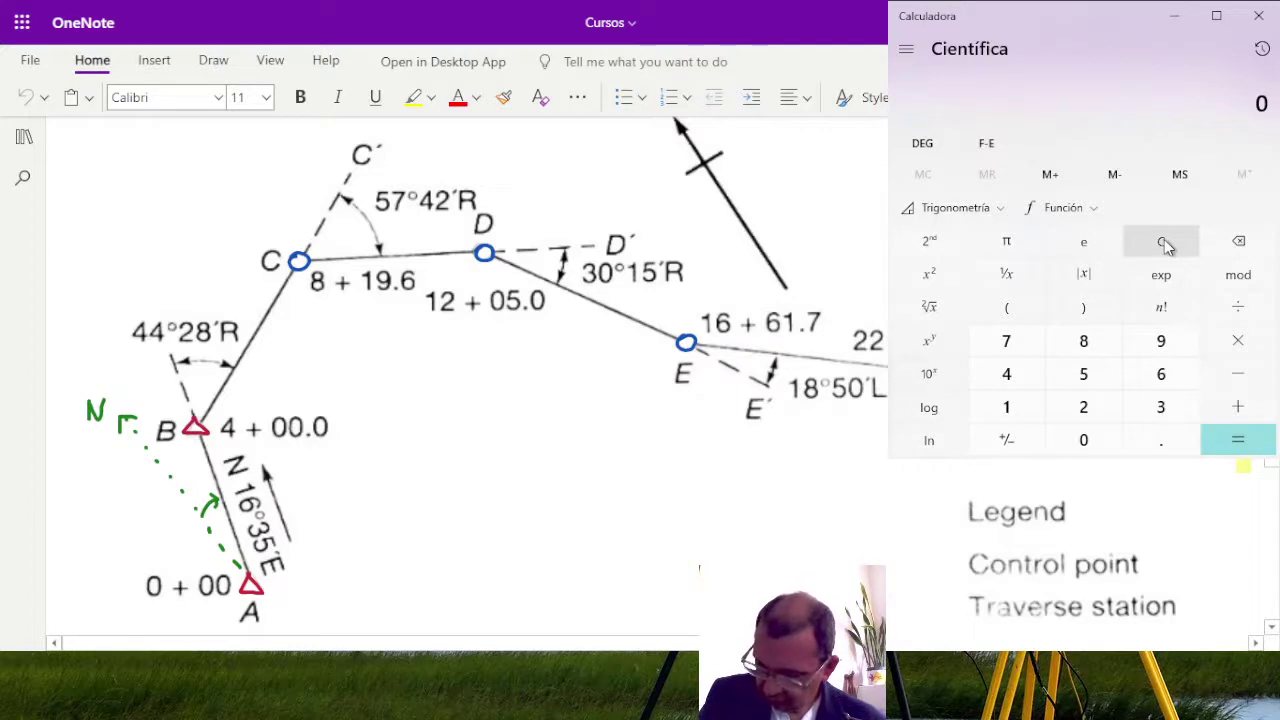
pyautogui.click(1030, 402)
pyautogui.click(1163, 375)
pyautogui.click(1161, 440)
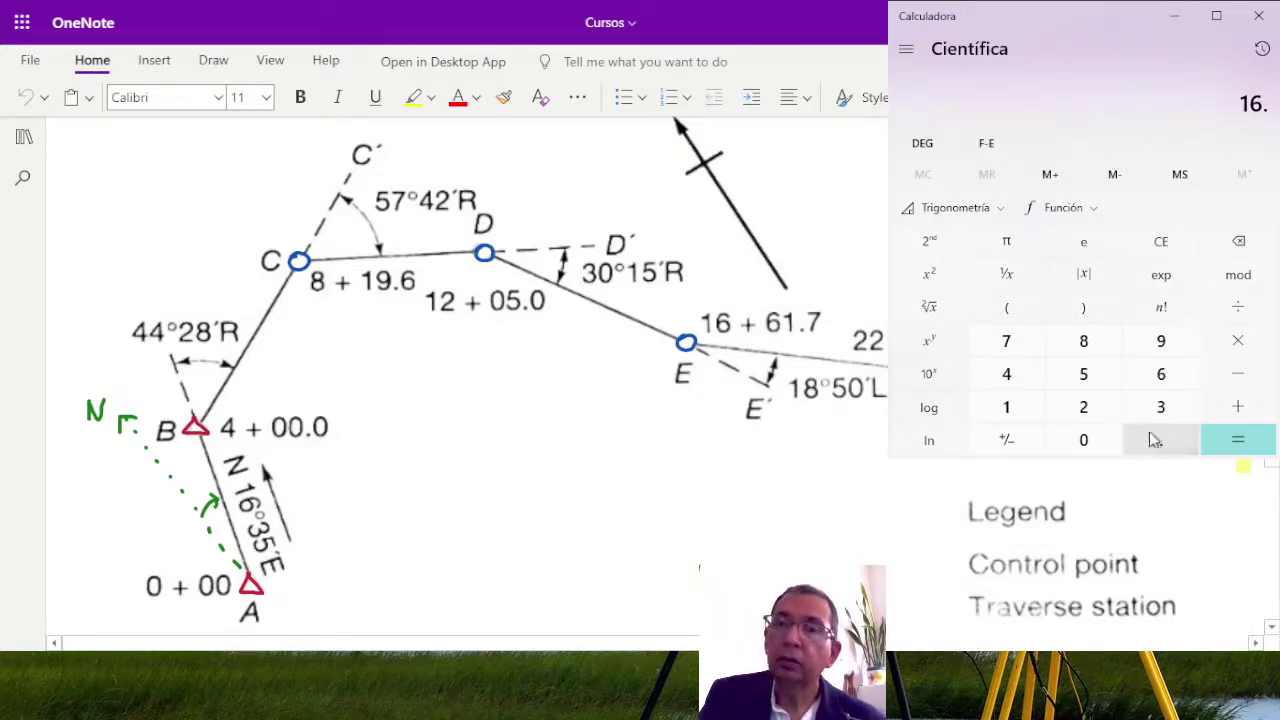
pyautogui.click(1110, 368)
pyautogui.click(1098, 348)
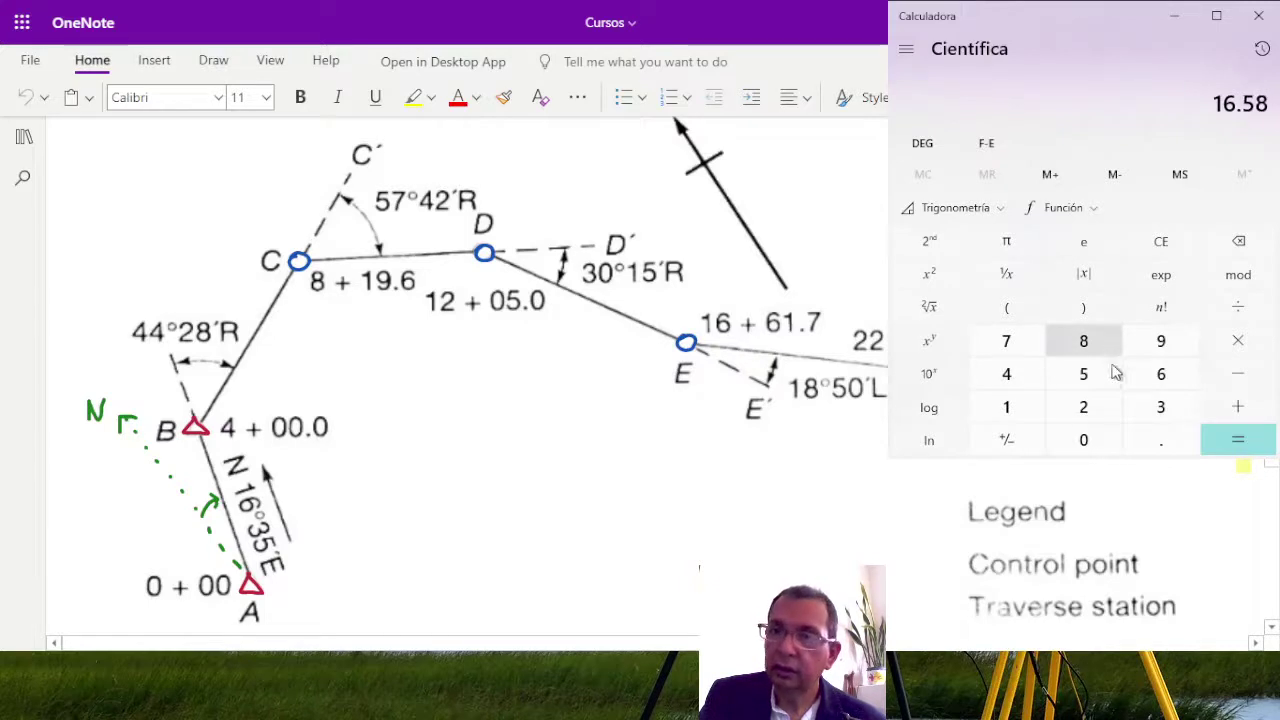
pyautogui.click(1163, 407)
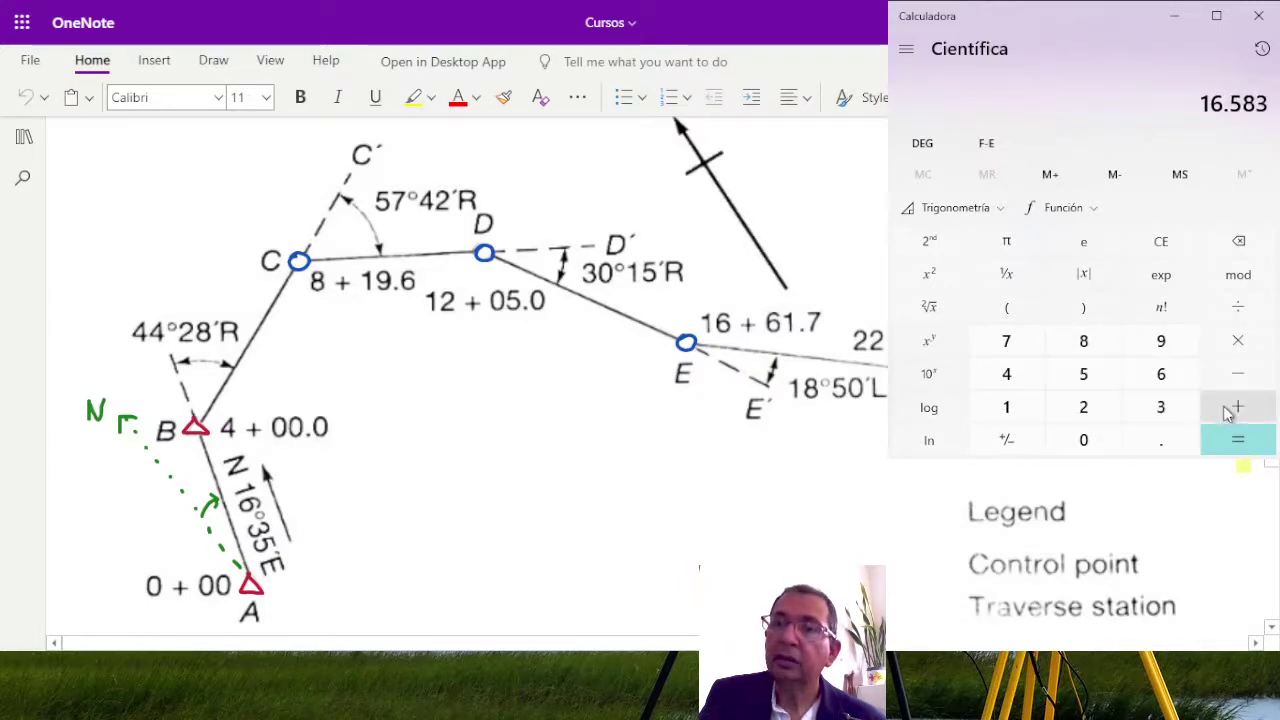
pyautogui.click(1236, 410)
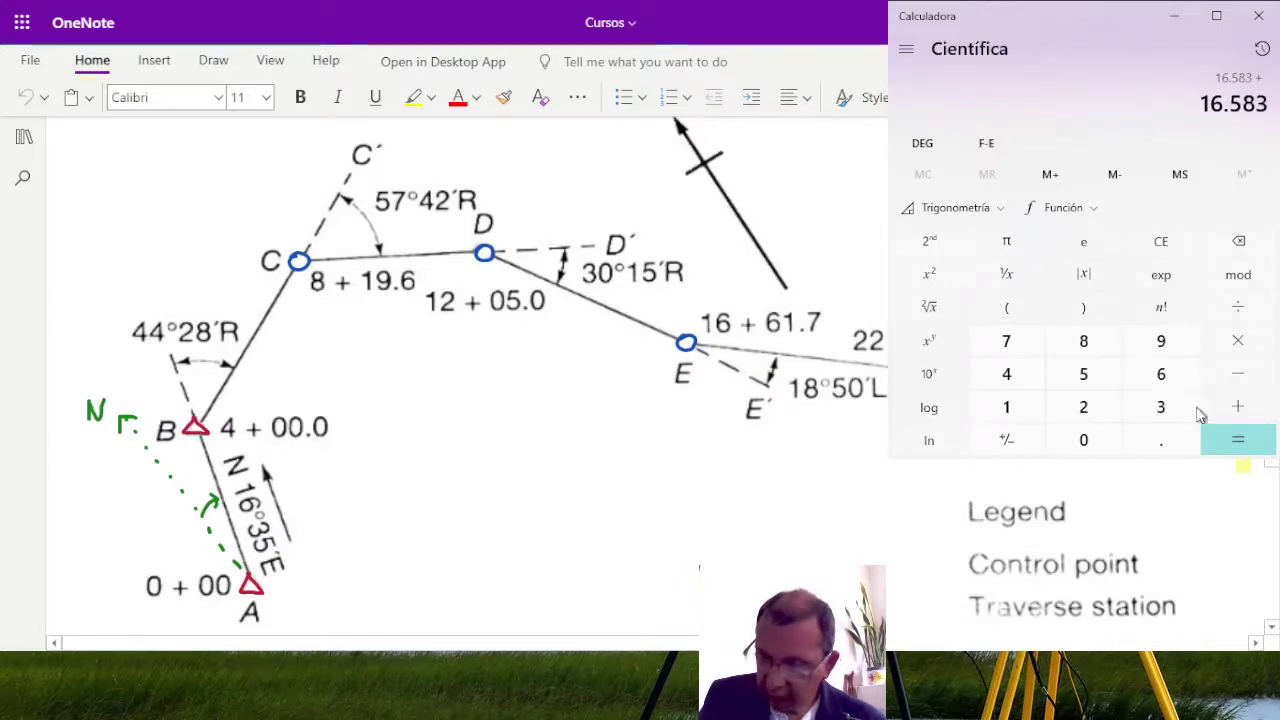
pyautogui.doubleClick(1034, 387)
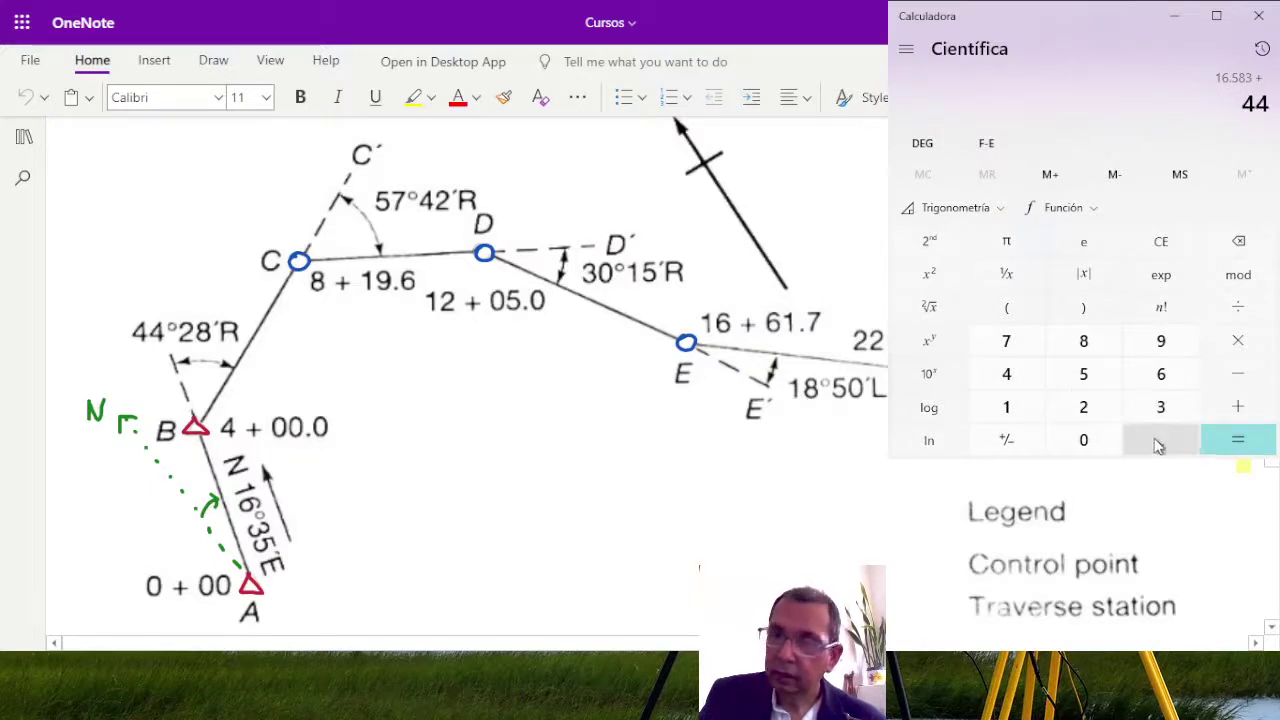
pyautogui.click(1160, 445)
pyautogui.click(1036, 389)
pyautogui.click(1161, 380)
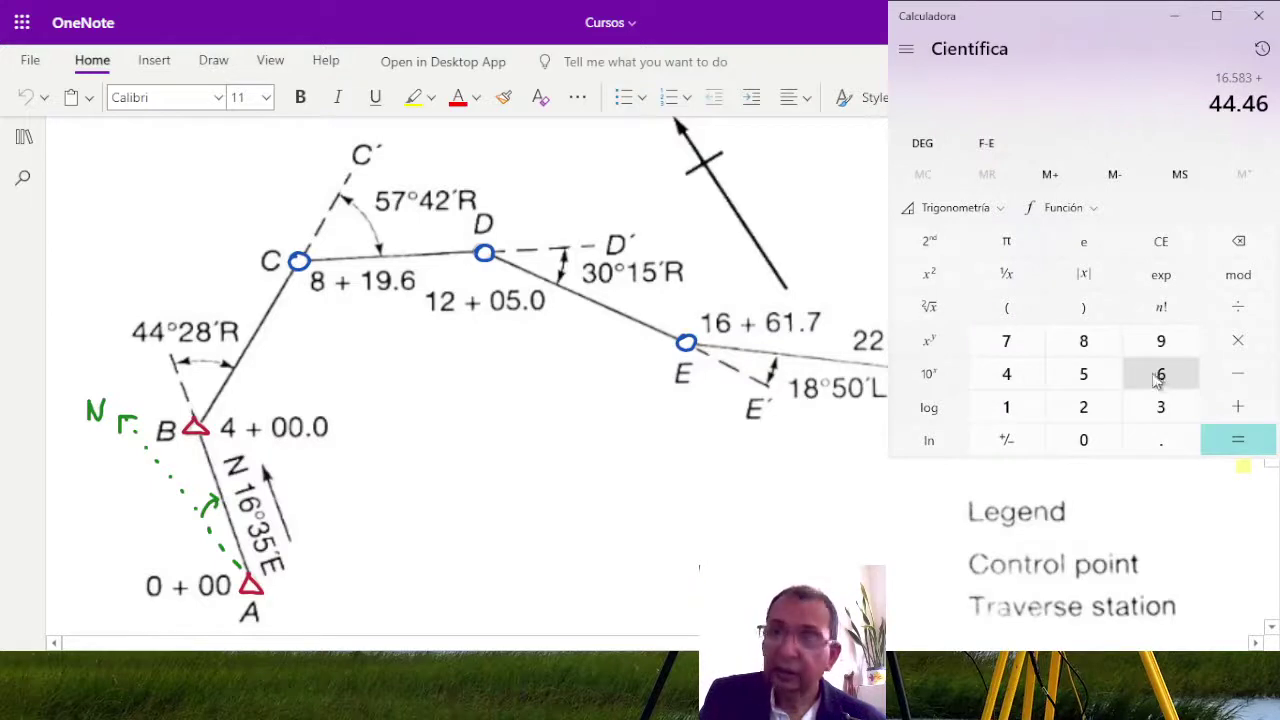
pyautogui.click(1020, 346)
pyautogui.click(1226, 441)
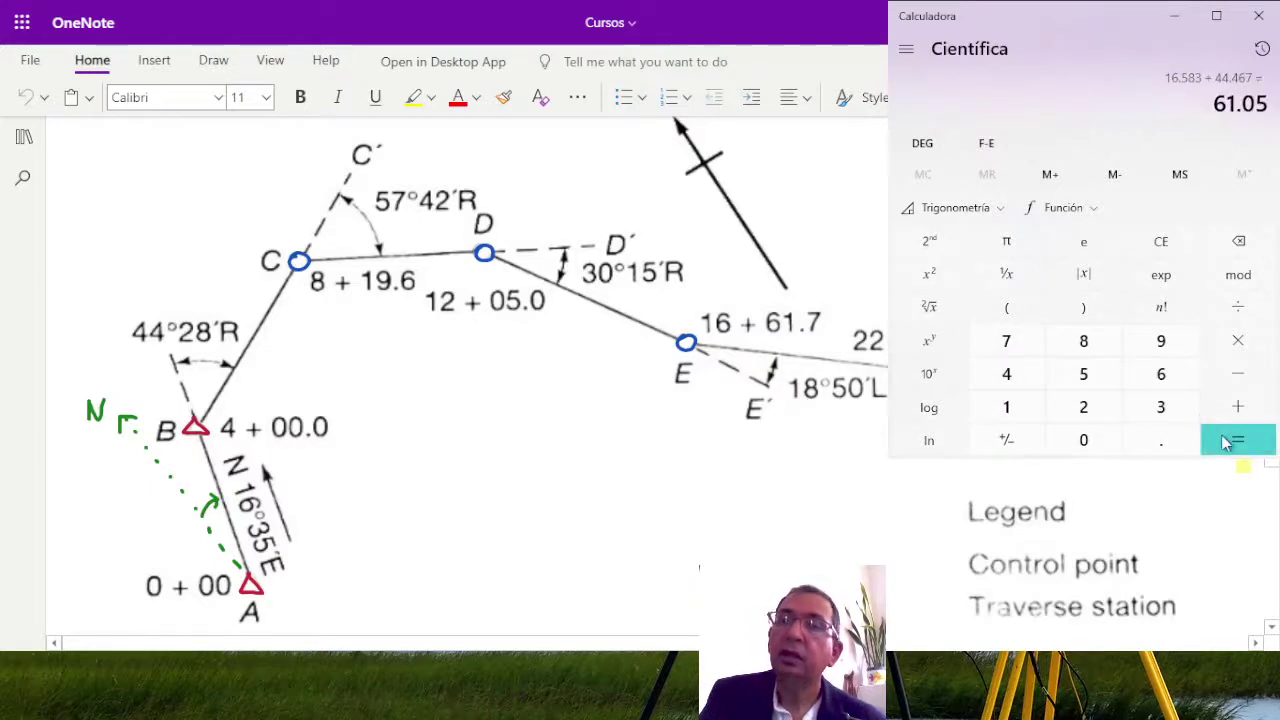
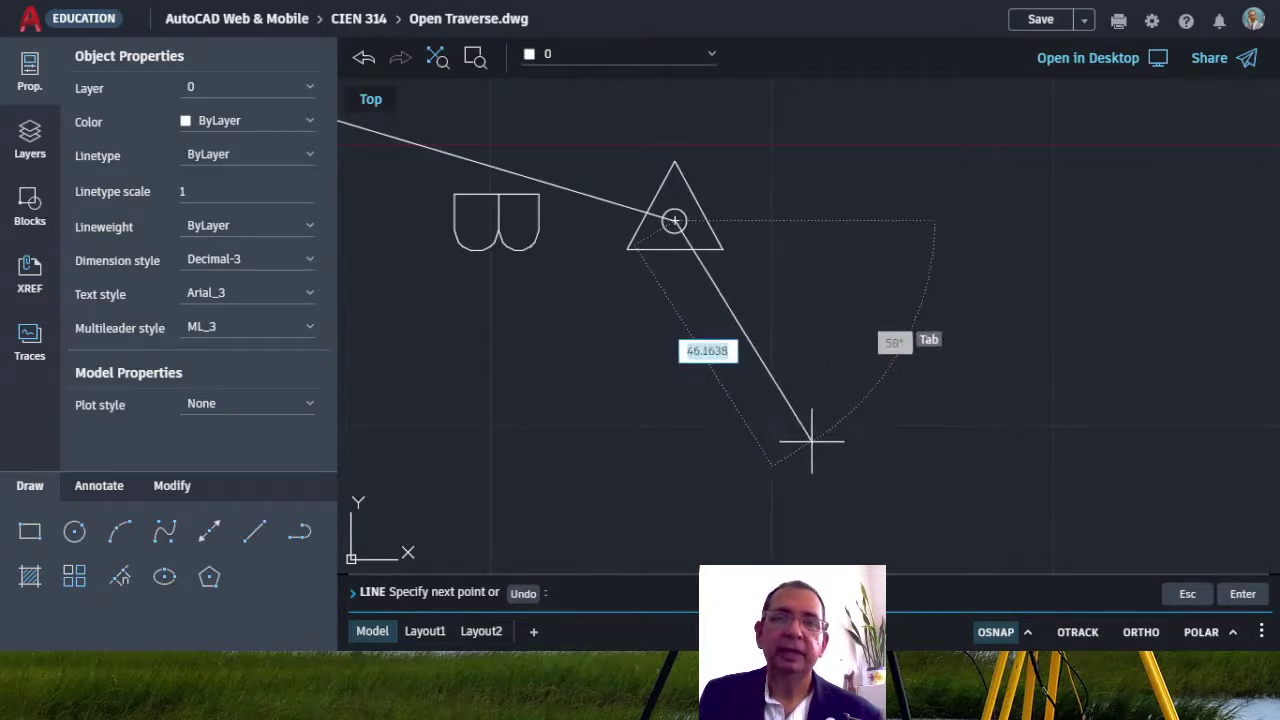
# - In AutoCAD Web, draw the second leg from control point B with a length of 819.6 at 61.05° and end the line
pyautogui.scroll(-4, 807, 436)
pyautogui.scroll(-2, 813, 436)
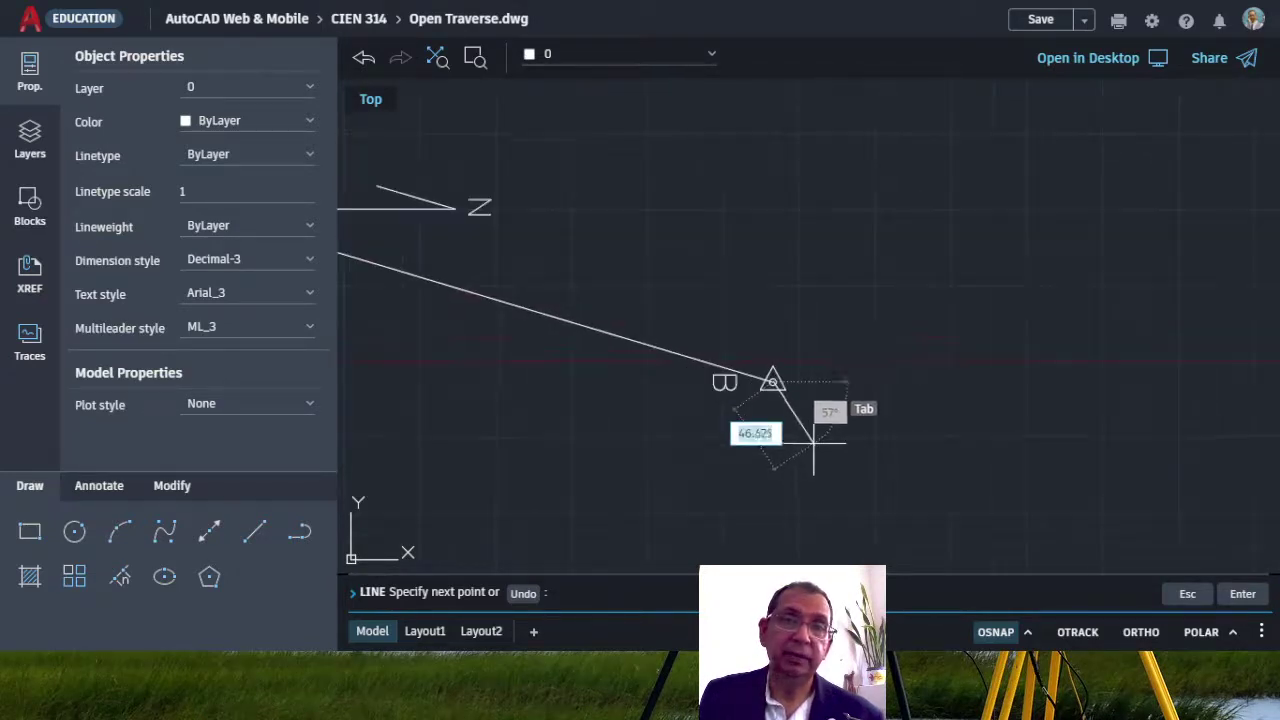
pyautogui.scroll(-1, 814, 437)
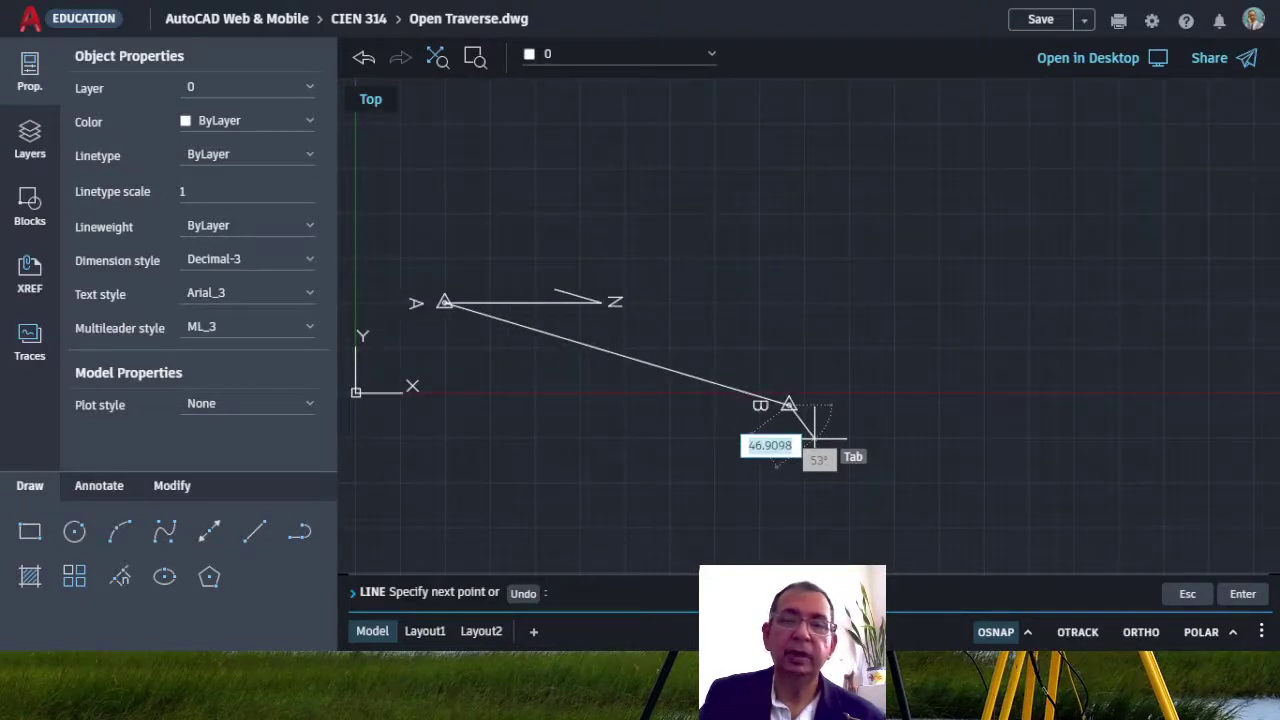
pyautogui.scroll(1, 815, 437)
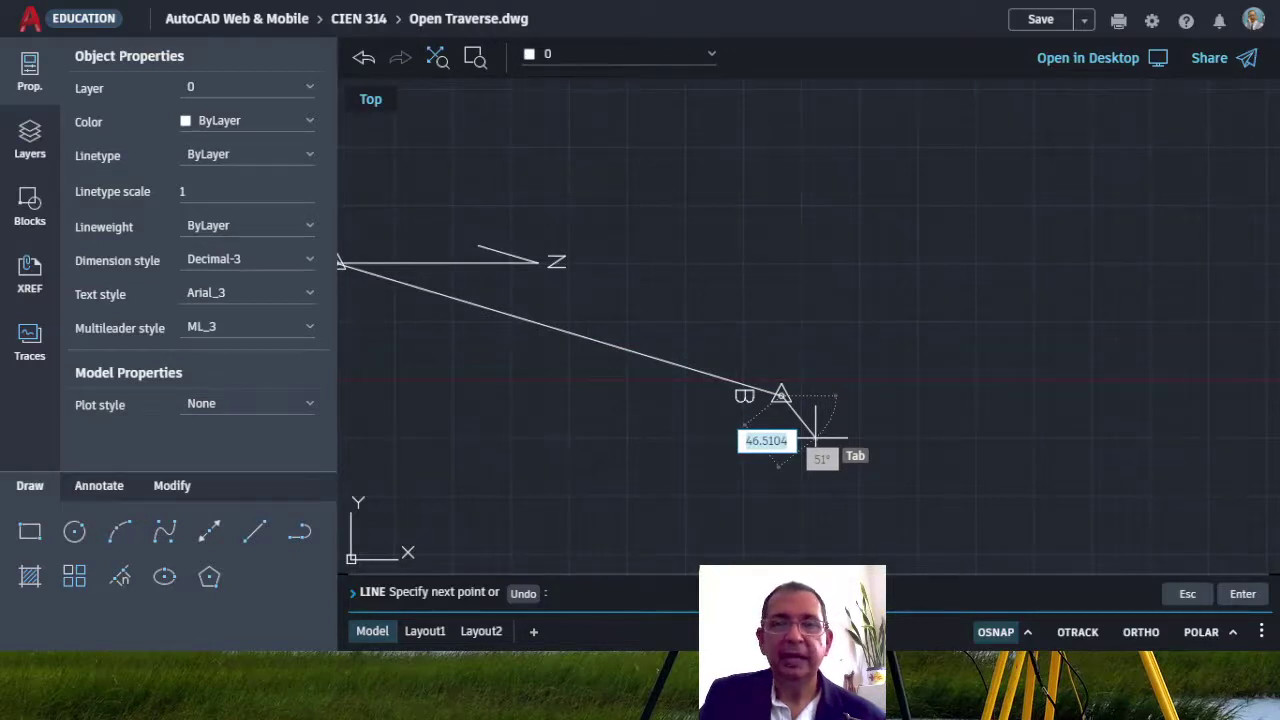
pyautogui.scroll(4, 815, 437)
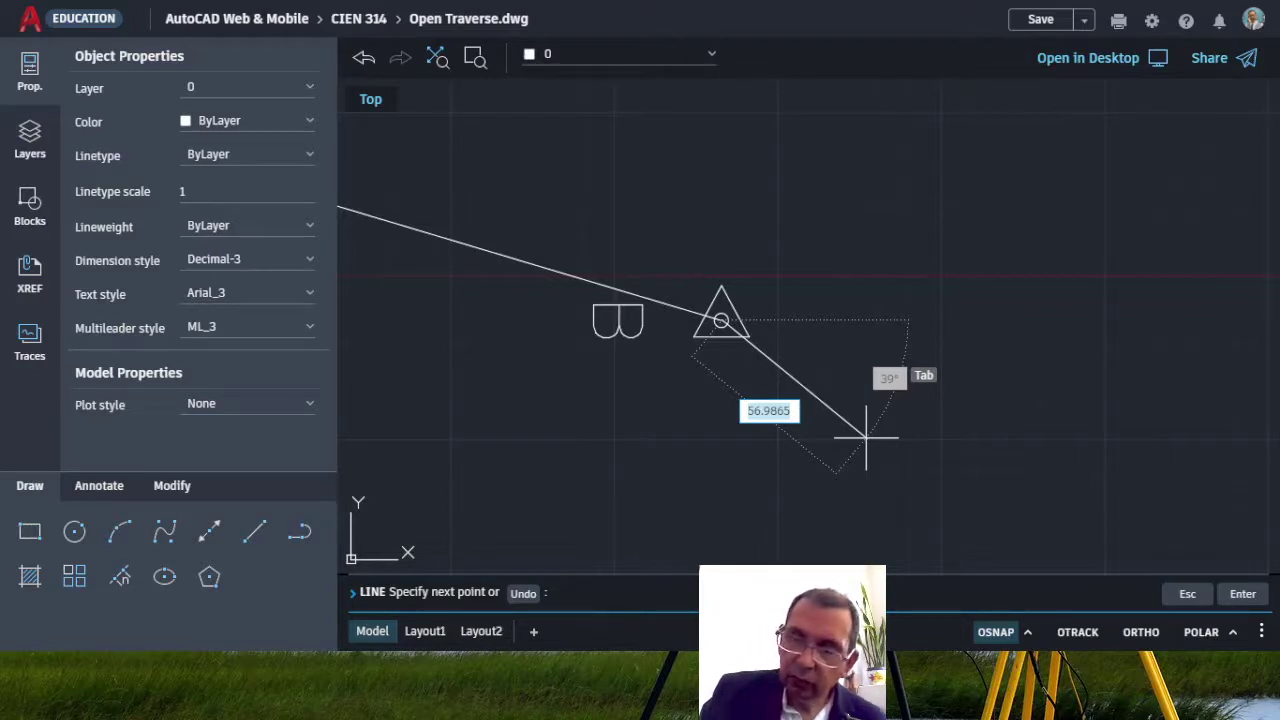
pyautogui.write('819')
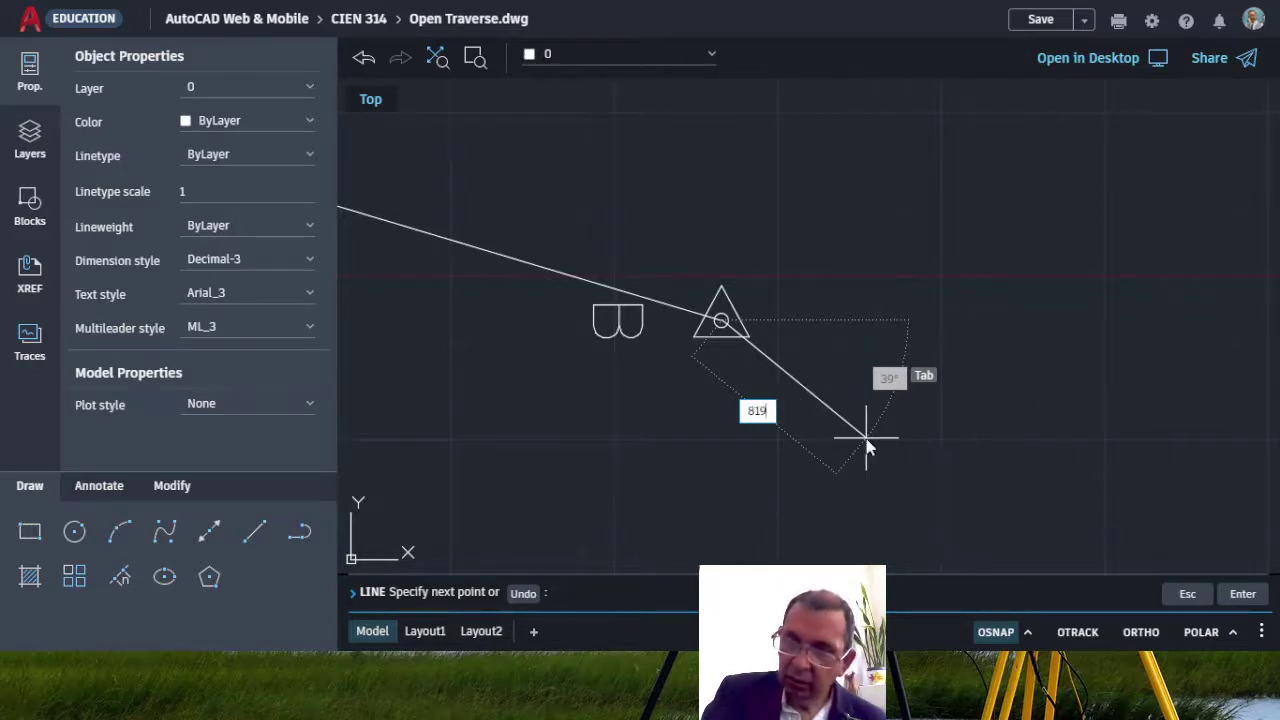
pyautogui.write('.6')
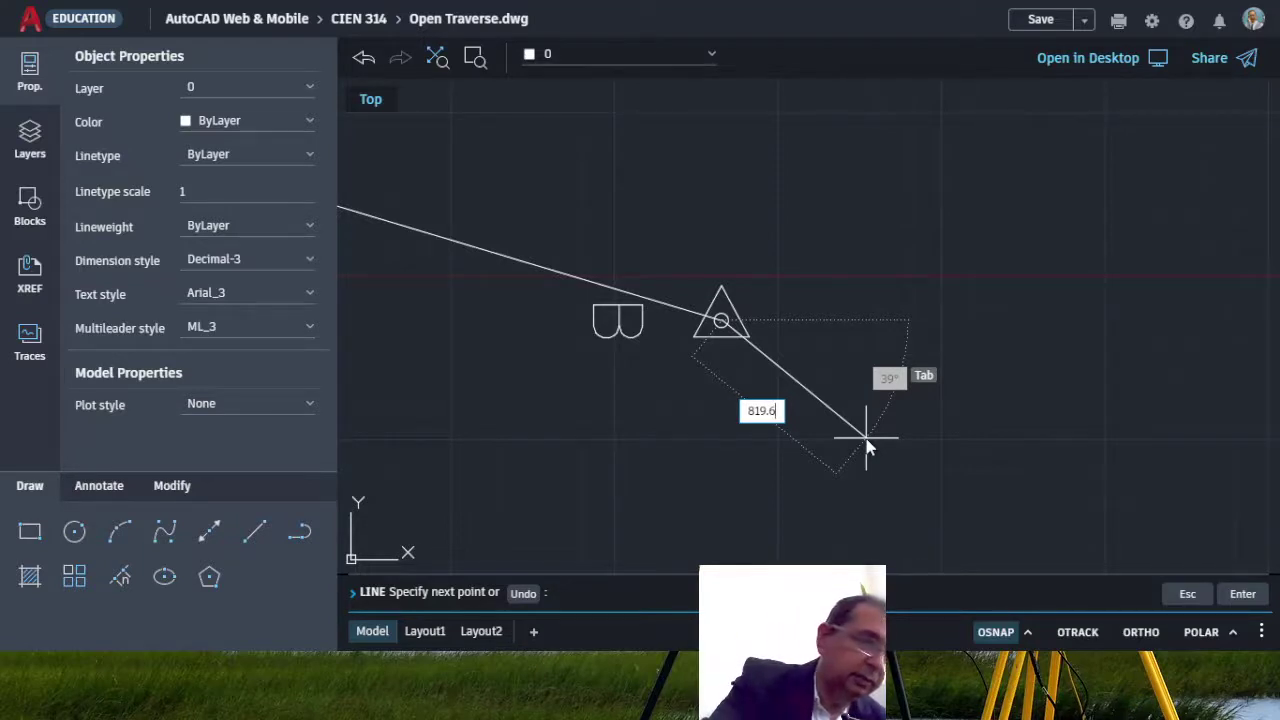
pyautogui.press('Tab')
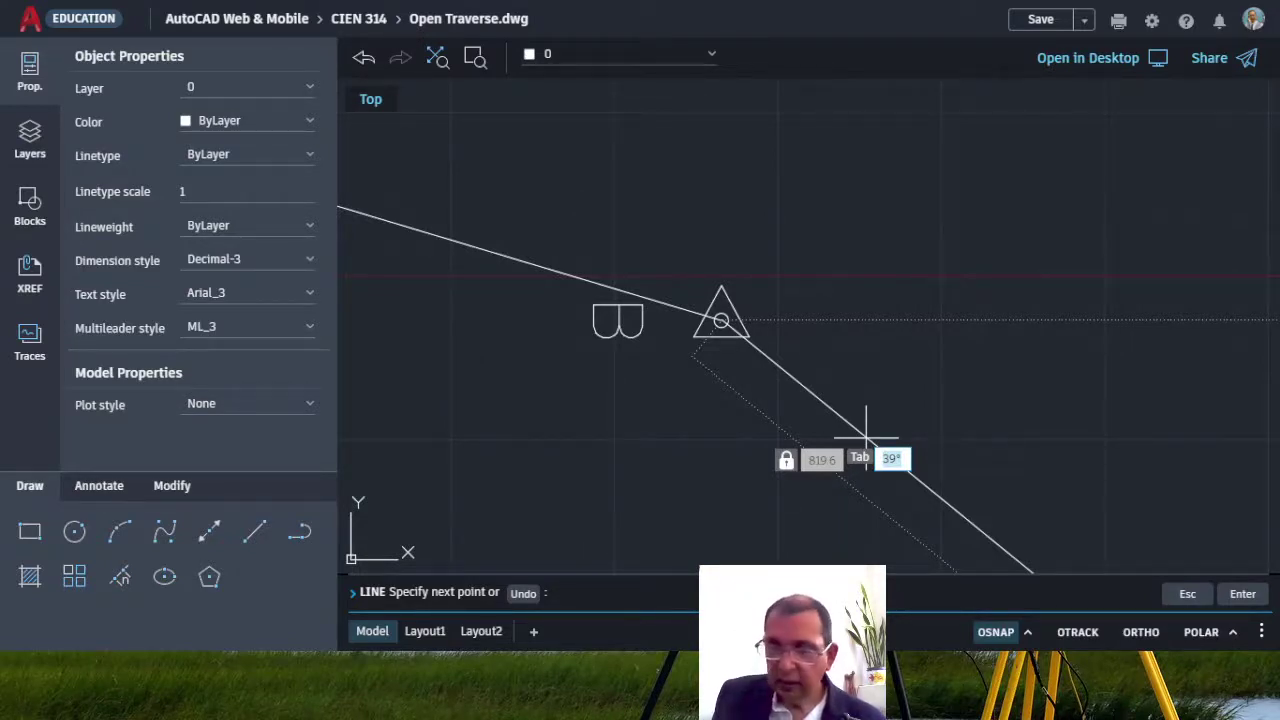
pyautogui.write('61.05')
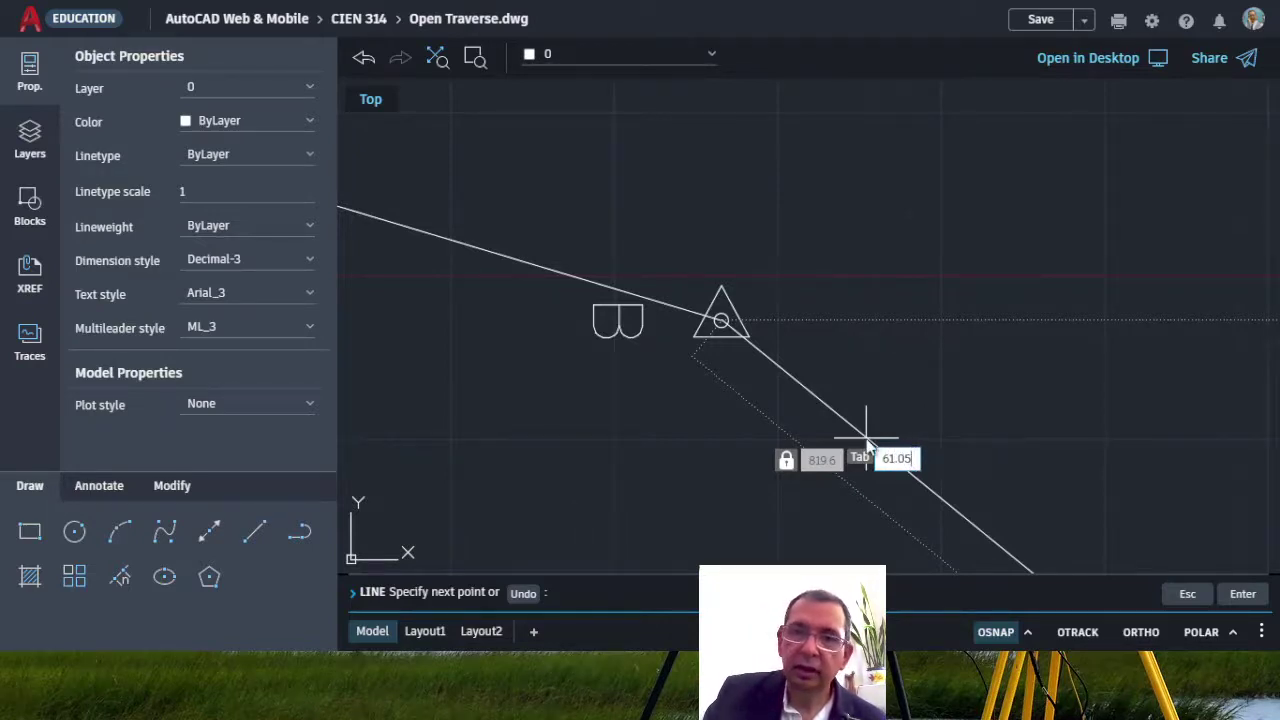
pyautogui.press('Return')
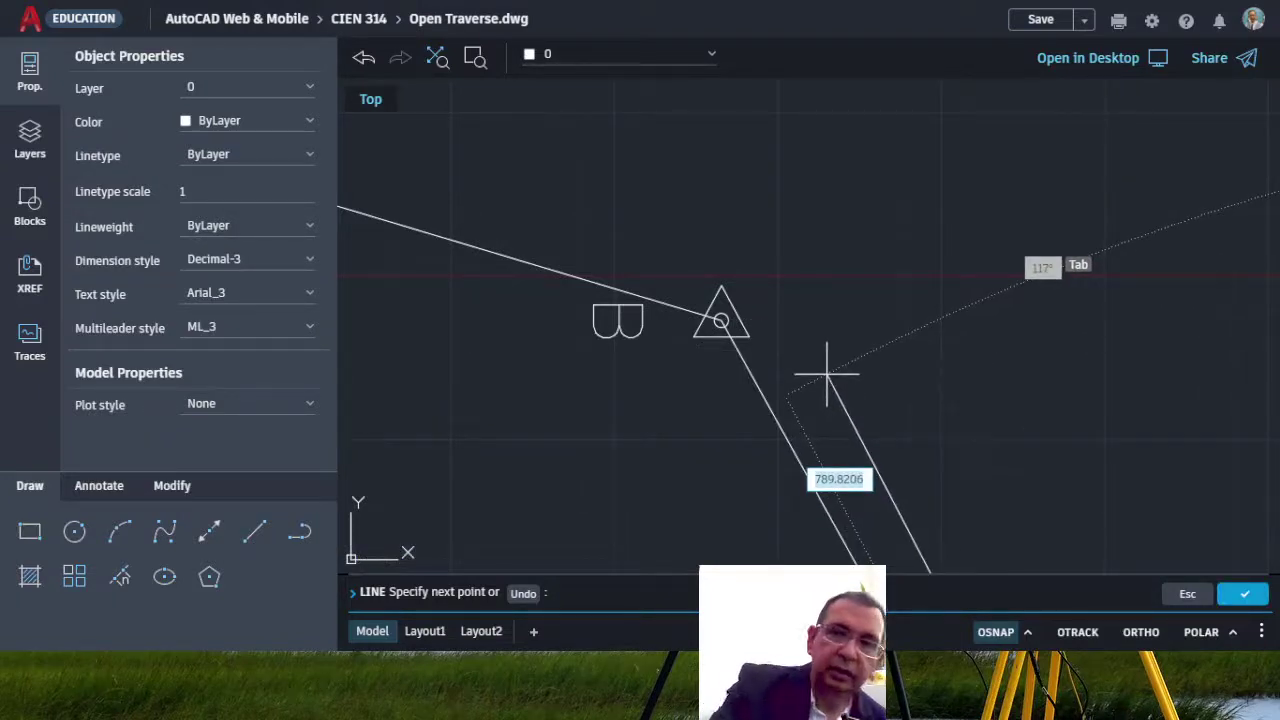
pyautogui.press('Escape')
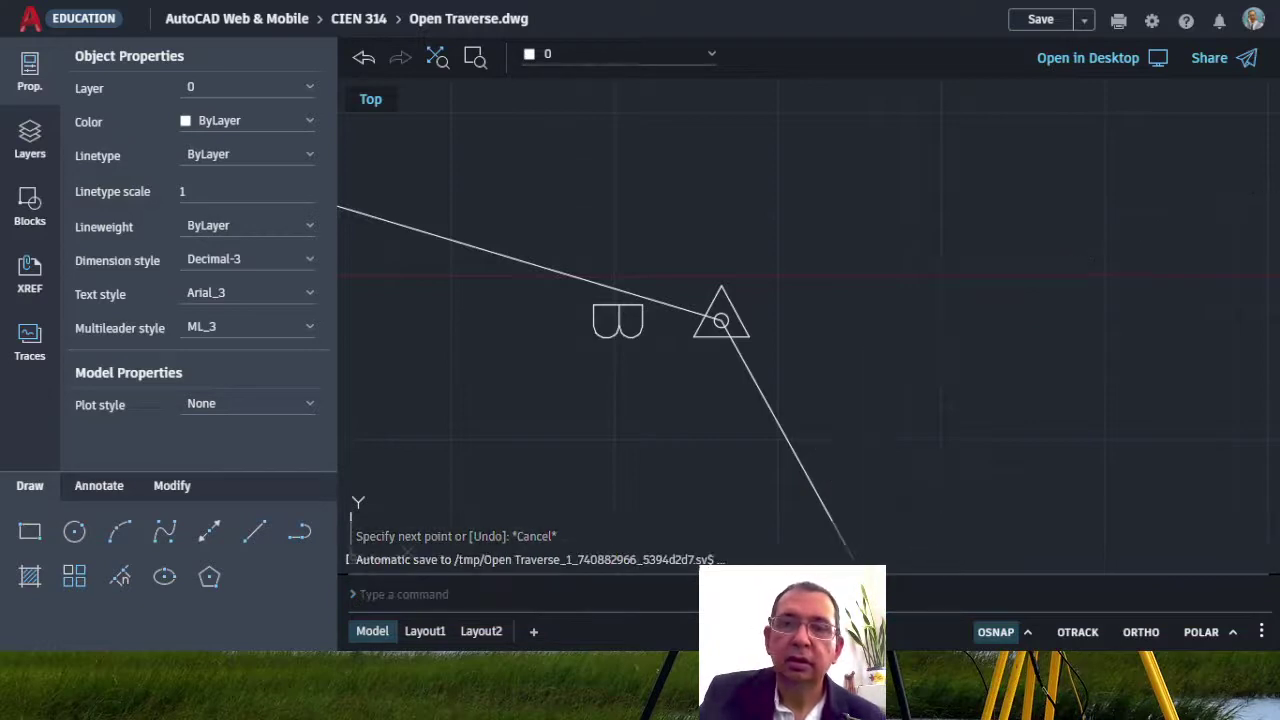
# - Draw a circle with a radius of about 34.8 centred on the far end of the second leg
pyautogui.press('Escape')
pyautogui.press('Escape')
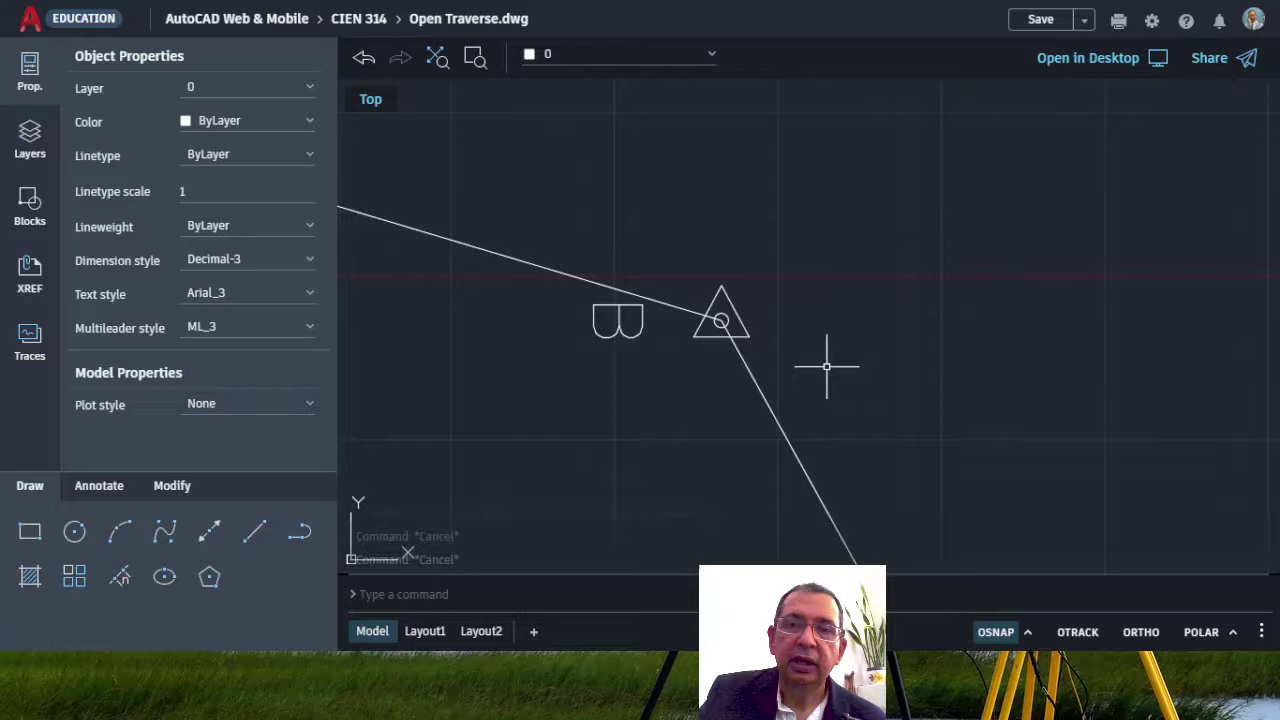
pyautogui.click(437, 58)
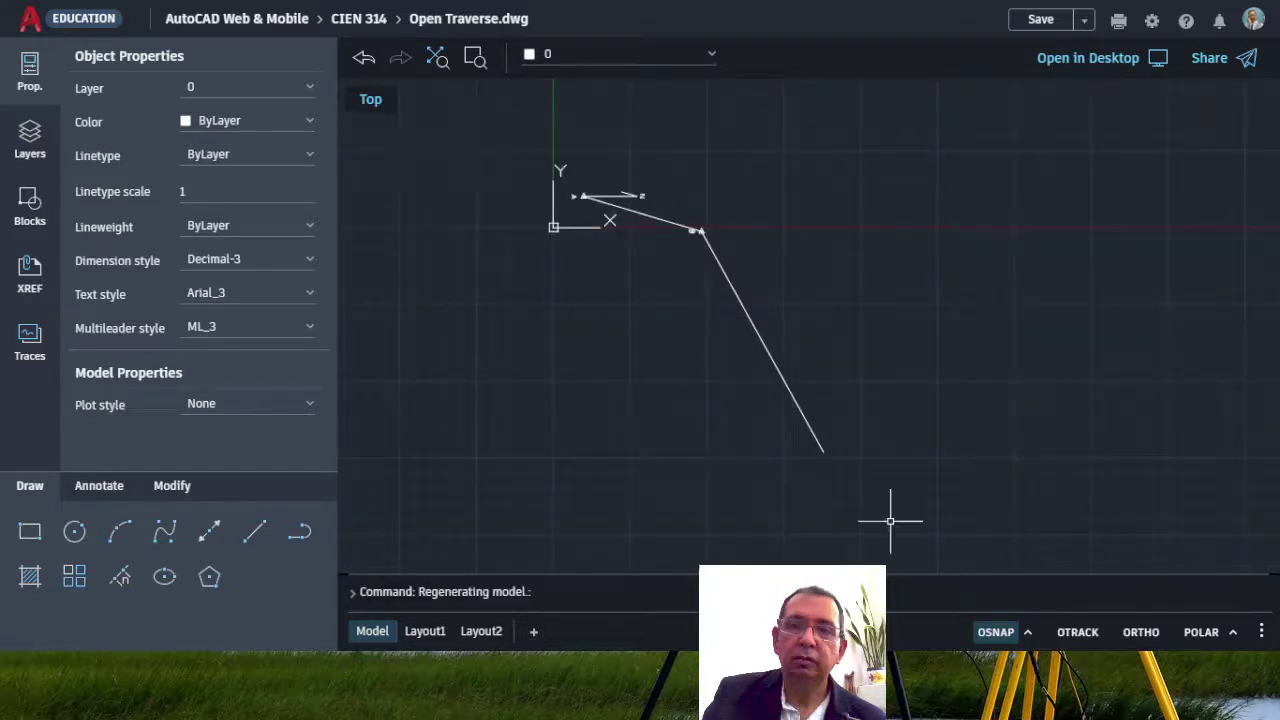
pyautogui.scroll(3, 890, 521)
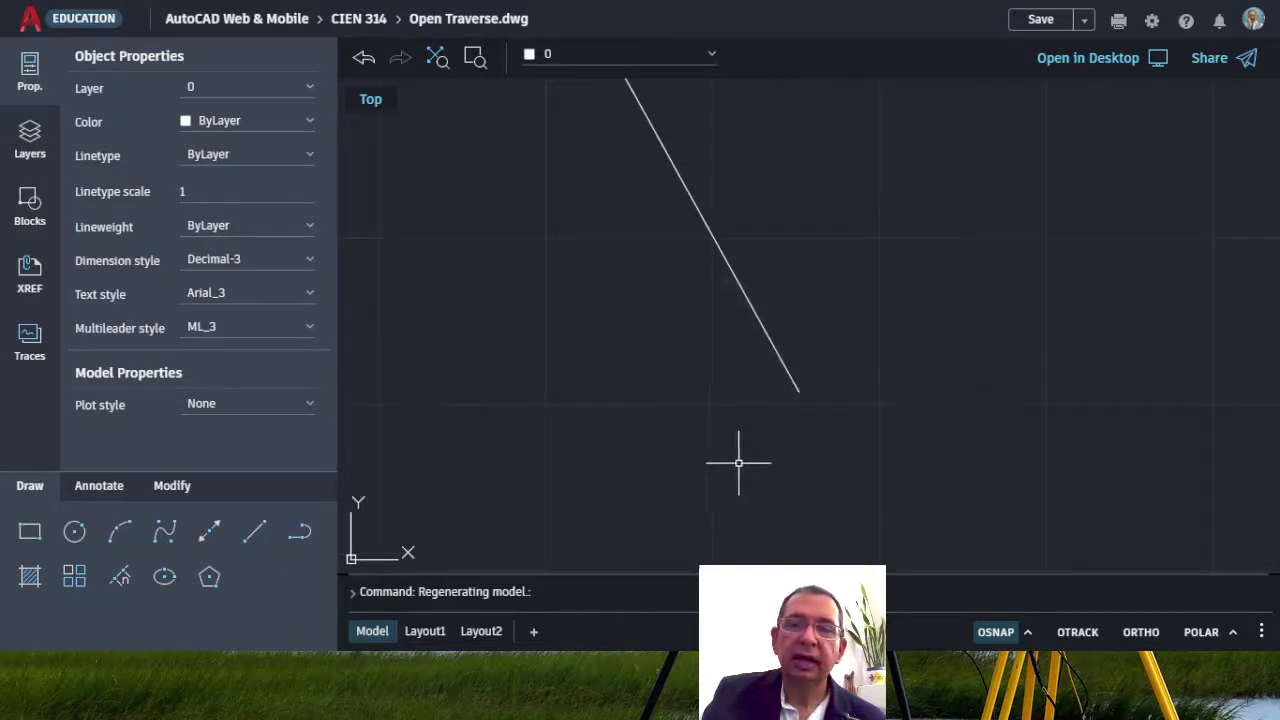
pyautogui.scroll(3, 738, 463)
pyautogui.scroll(-1, 660, 467)
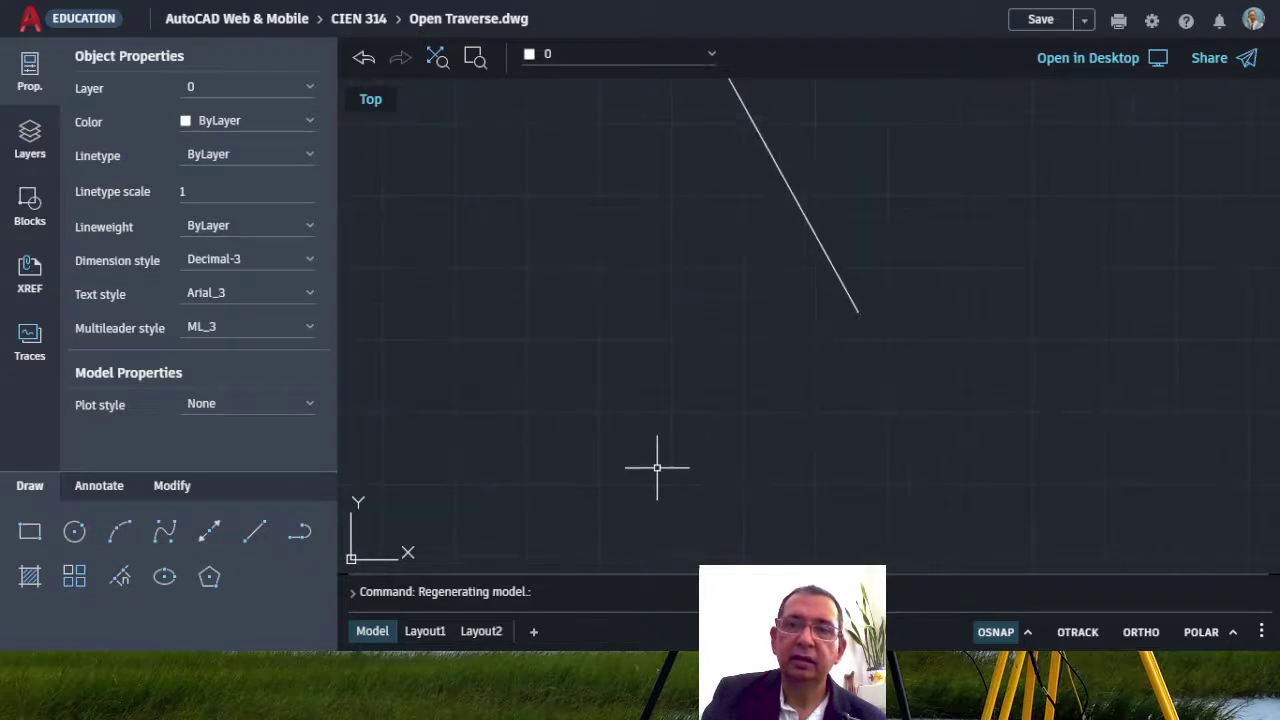
pyautogui.click(74, 533)
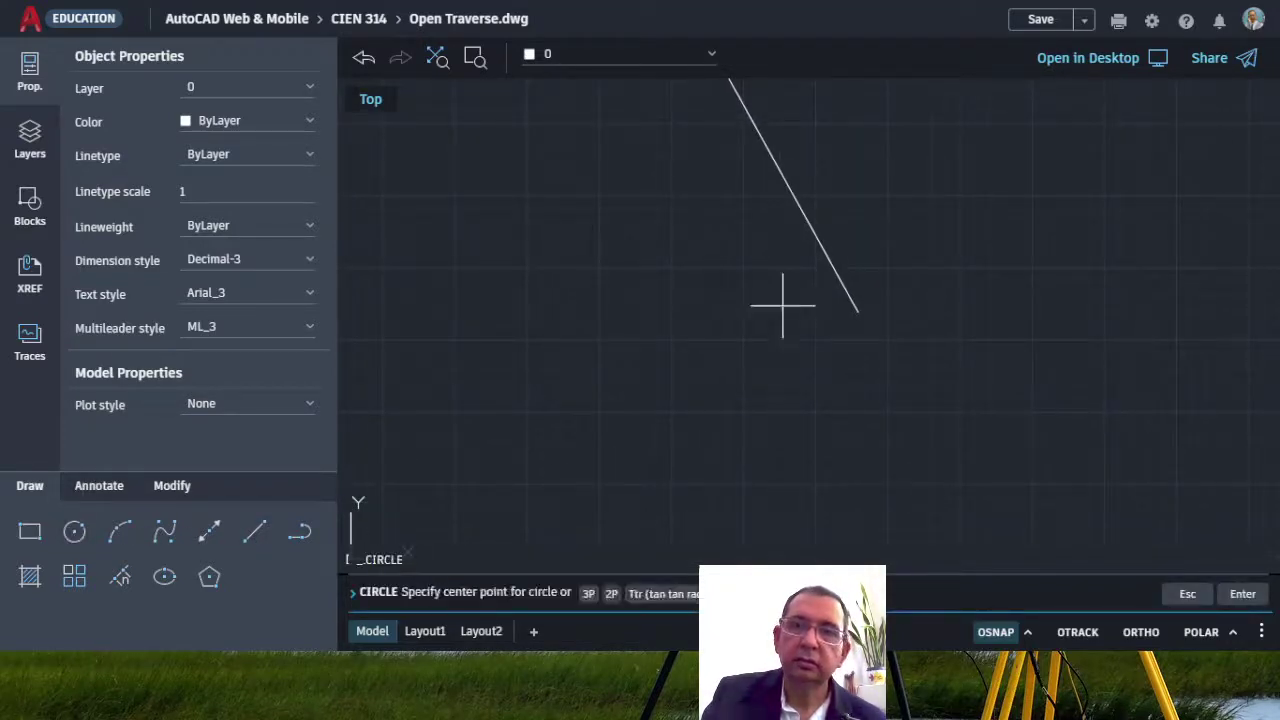
pyautogui.click(858, 312)
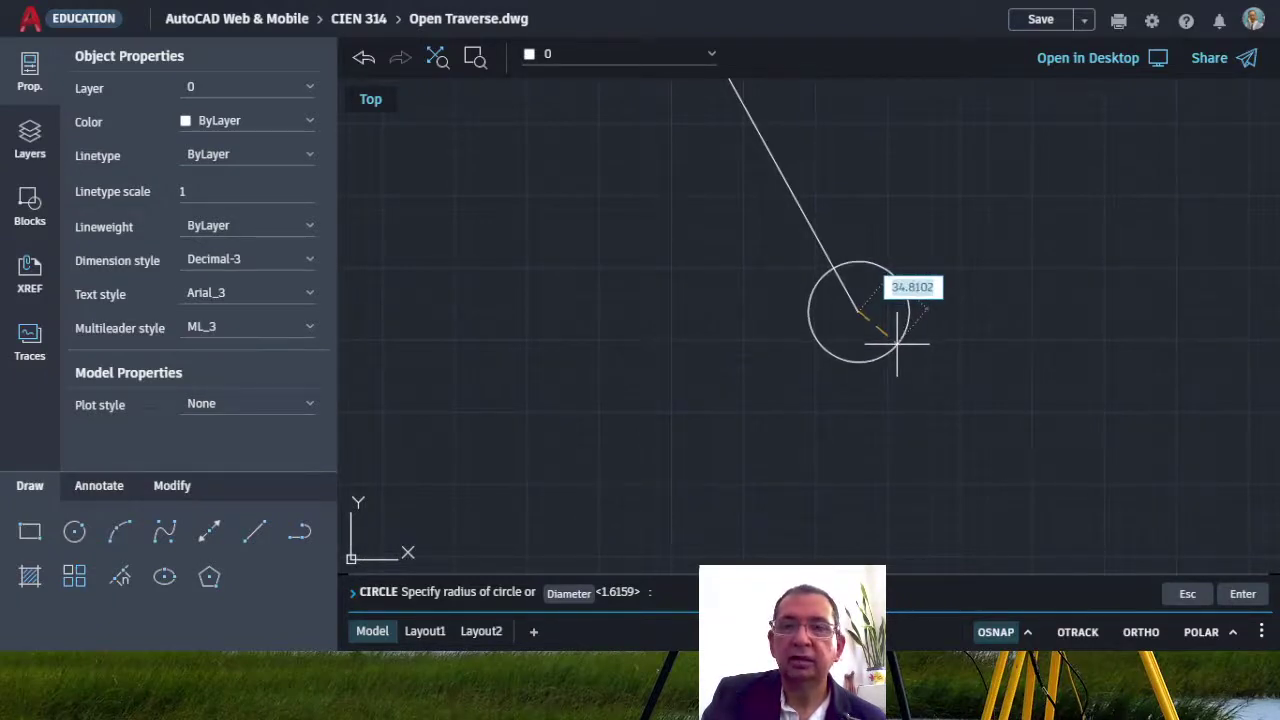
pyautogui.click(897, 343)
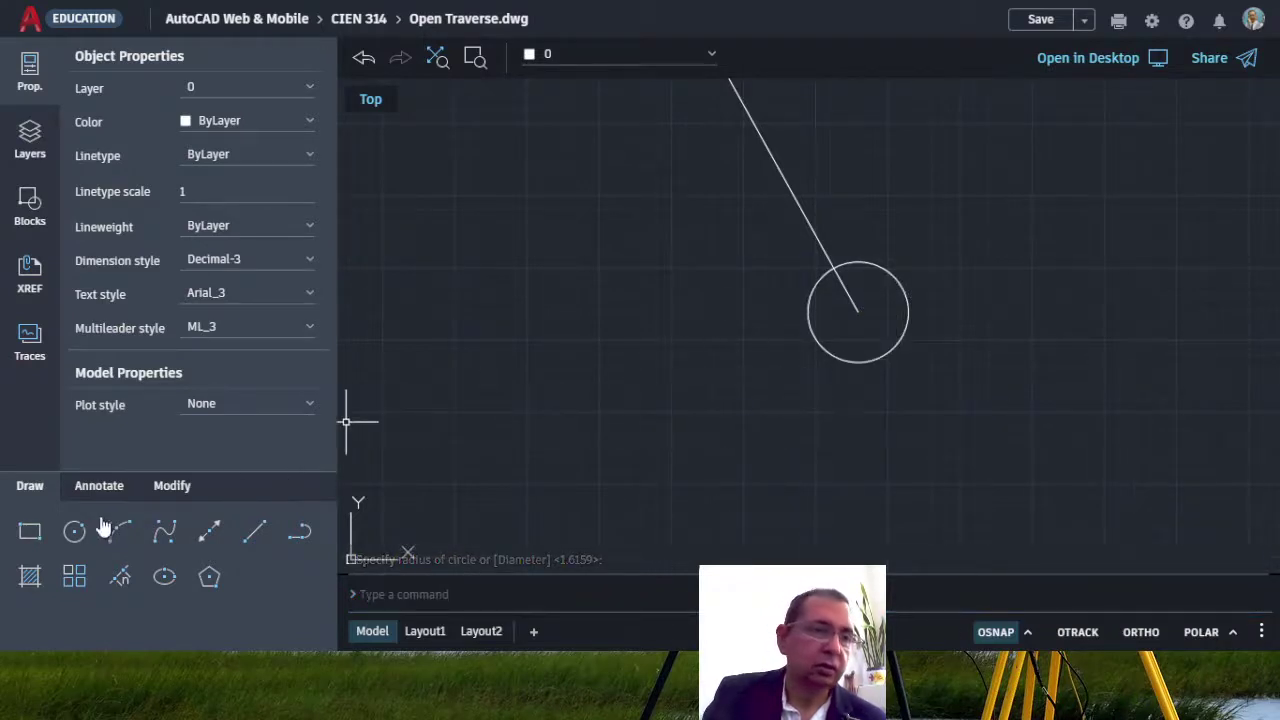
# - Draw a smaller concentric circle with a radius of about 11.6 inside the circle at the second leg's end
pyautogui.click(74, 531)
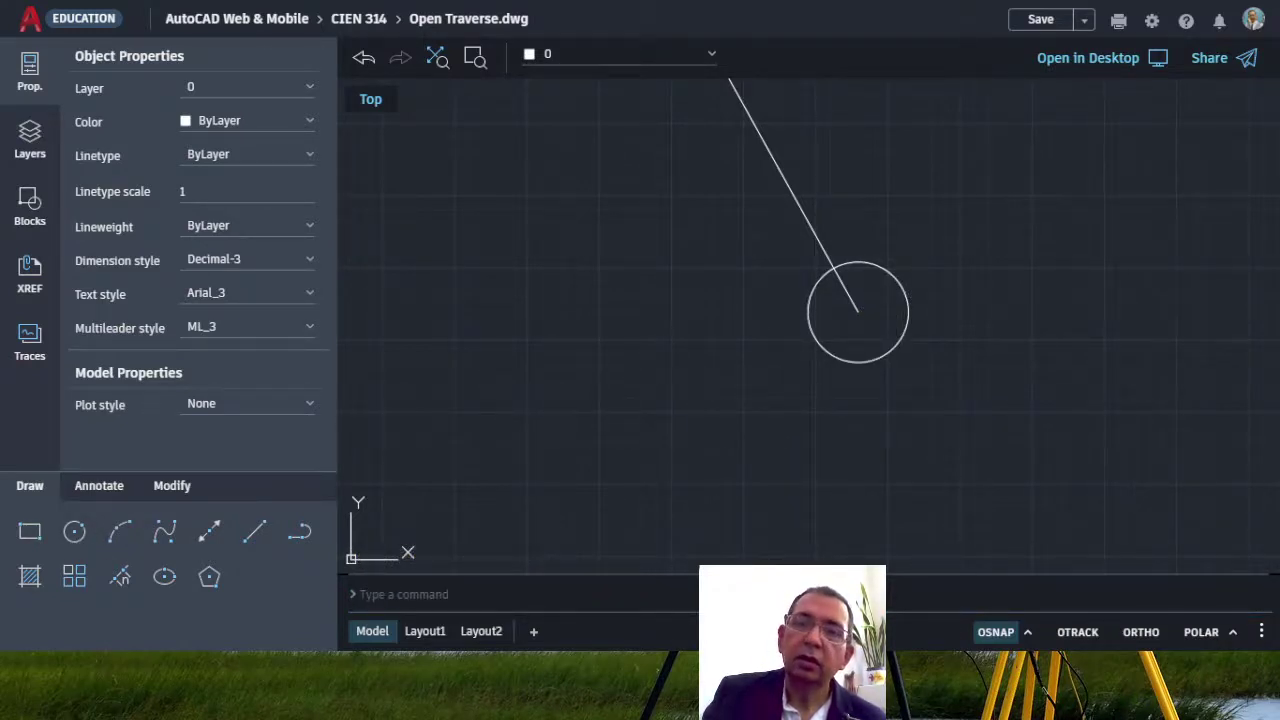
pyautogui.click(74, 531)
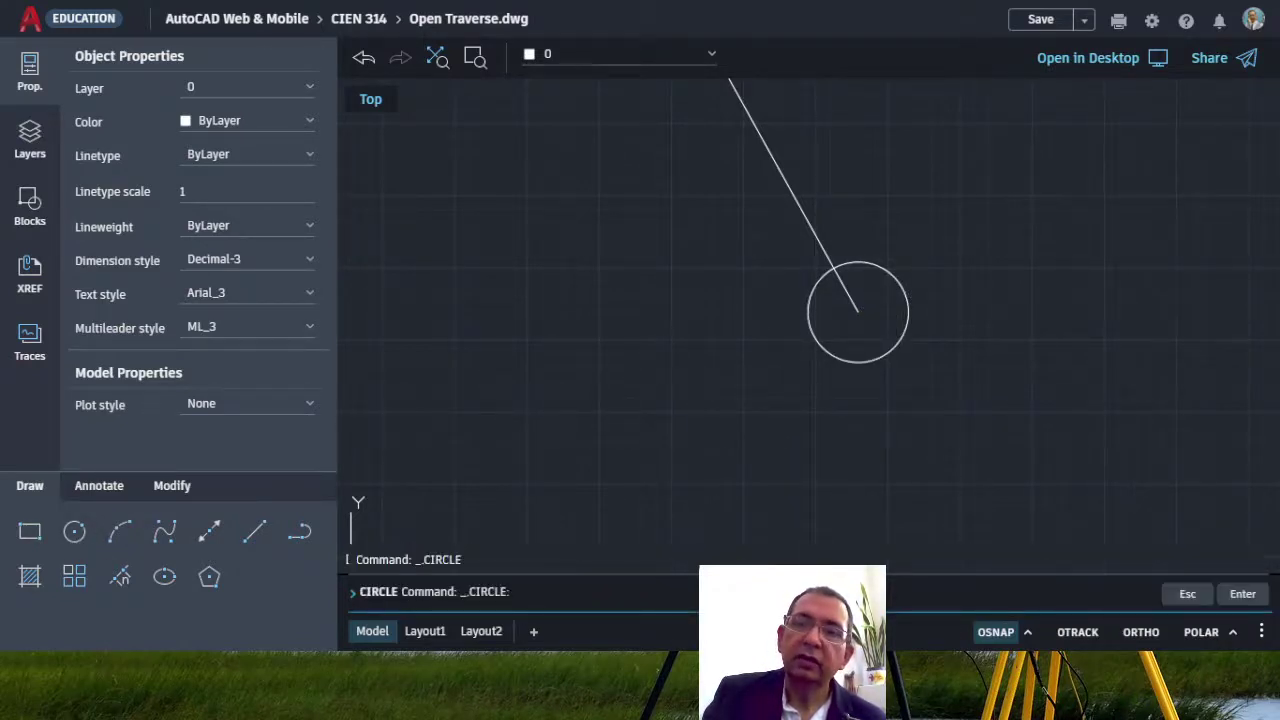
pyautogui.click(858, 311)
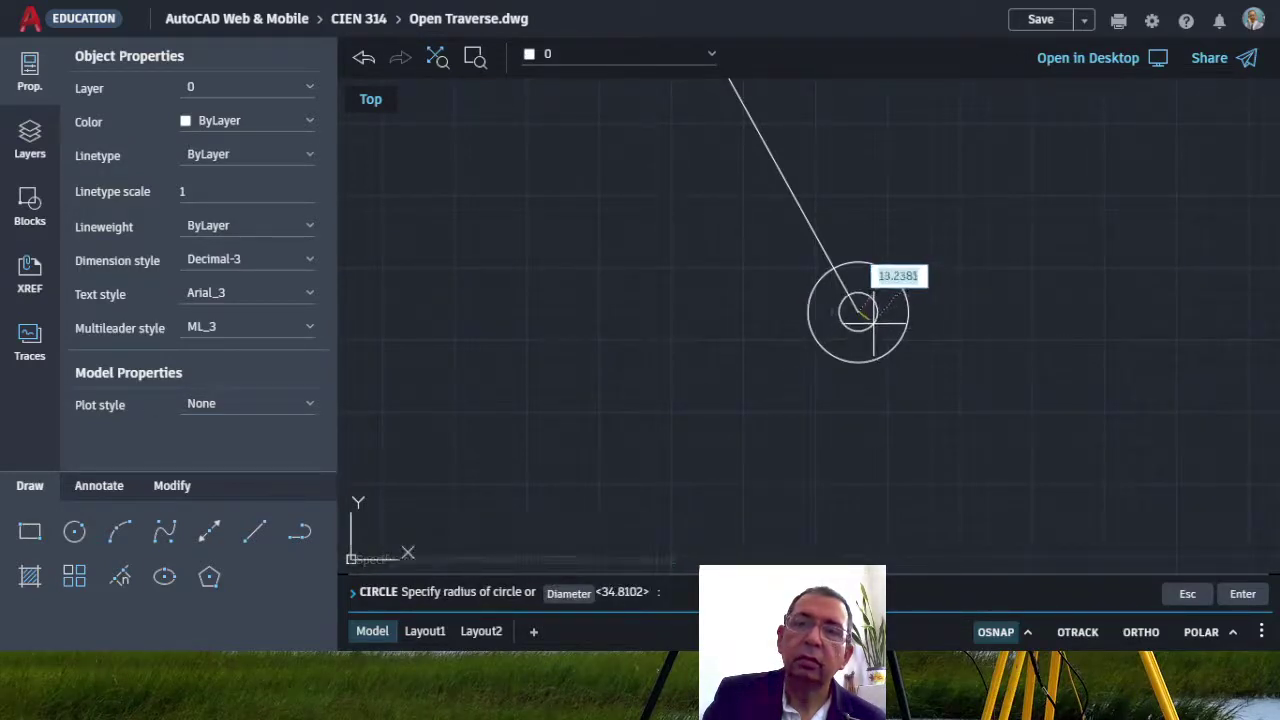
pyautogui.click(872, 318)
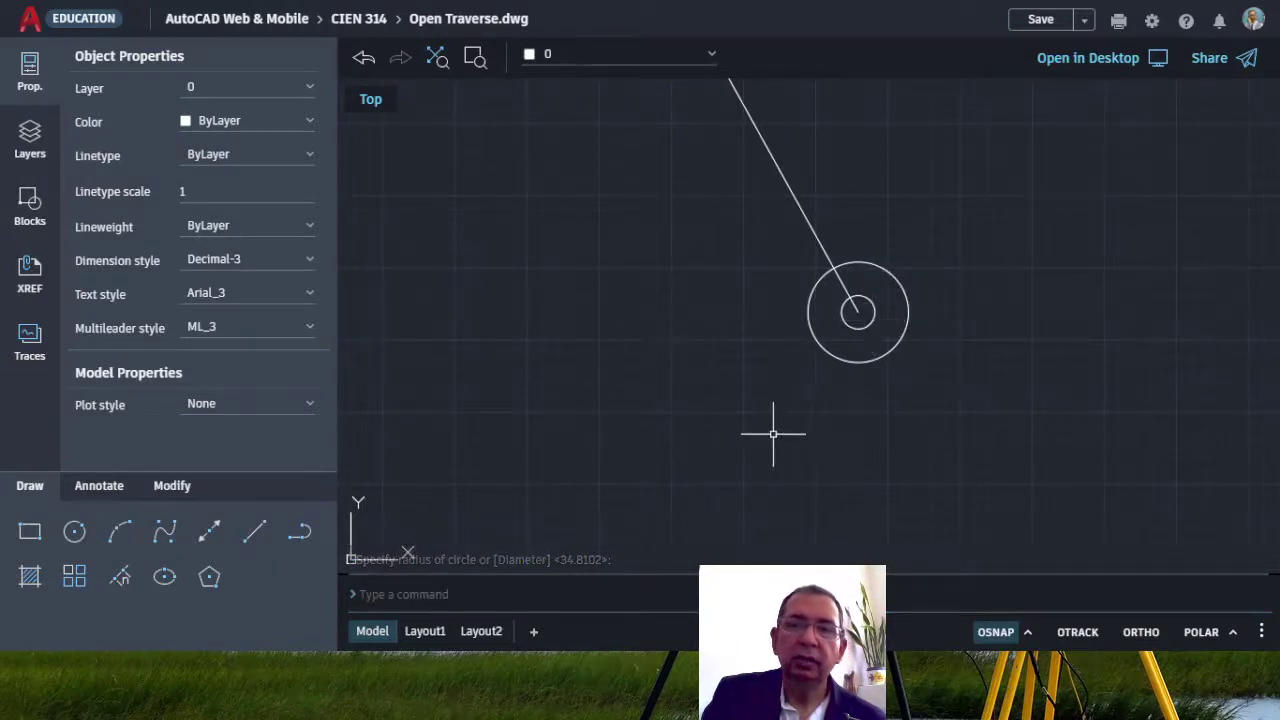
# - Copy the B text label from control point B to just beside the circles at the second leg's end
pyautogui.scroll(-5, 752, 455)
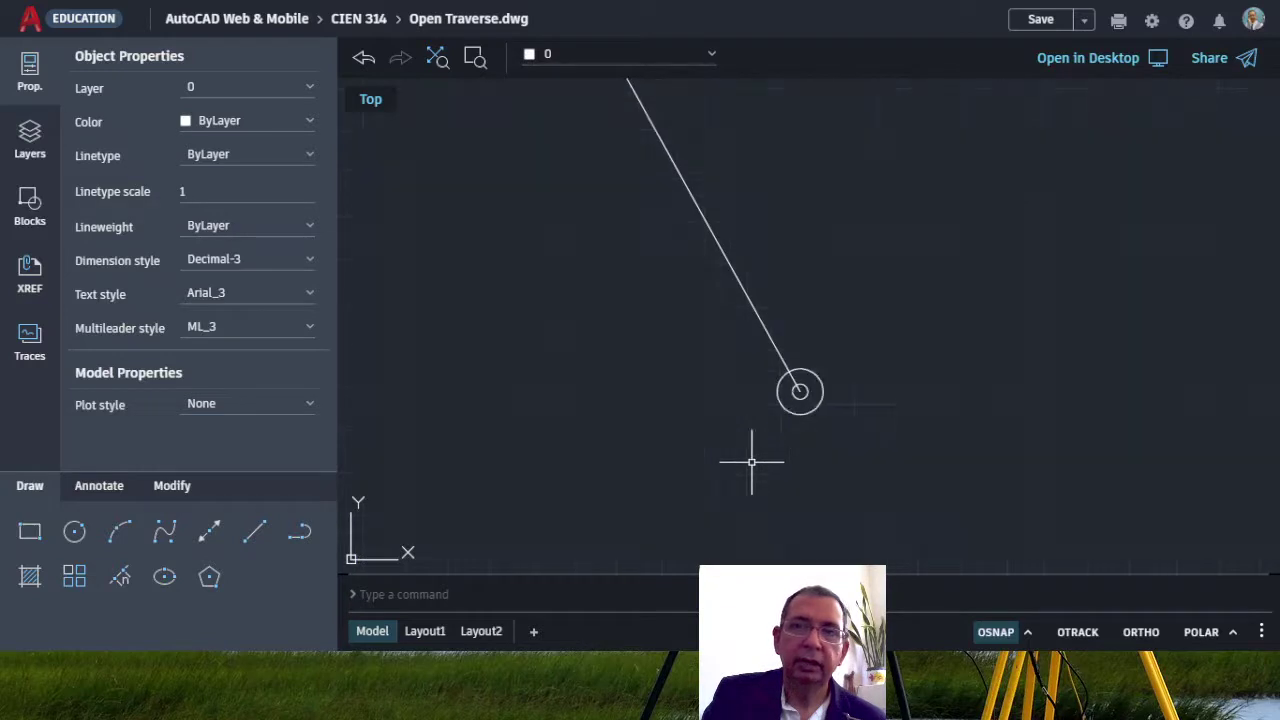
pyautogui.scroll(-3, 751, 462)
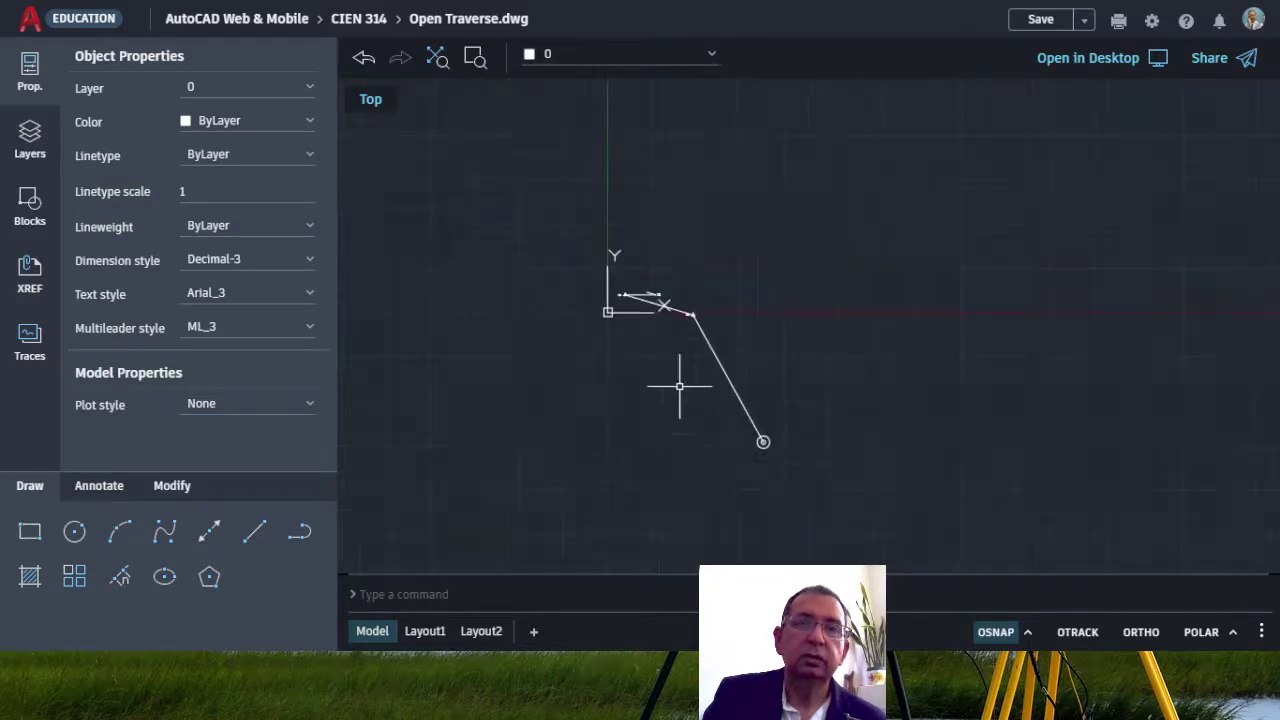
pyautogui.scroll(2, 622, 306)
pyautogui.scroll(3, 645, 287)
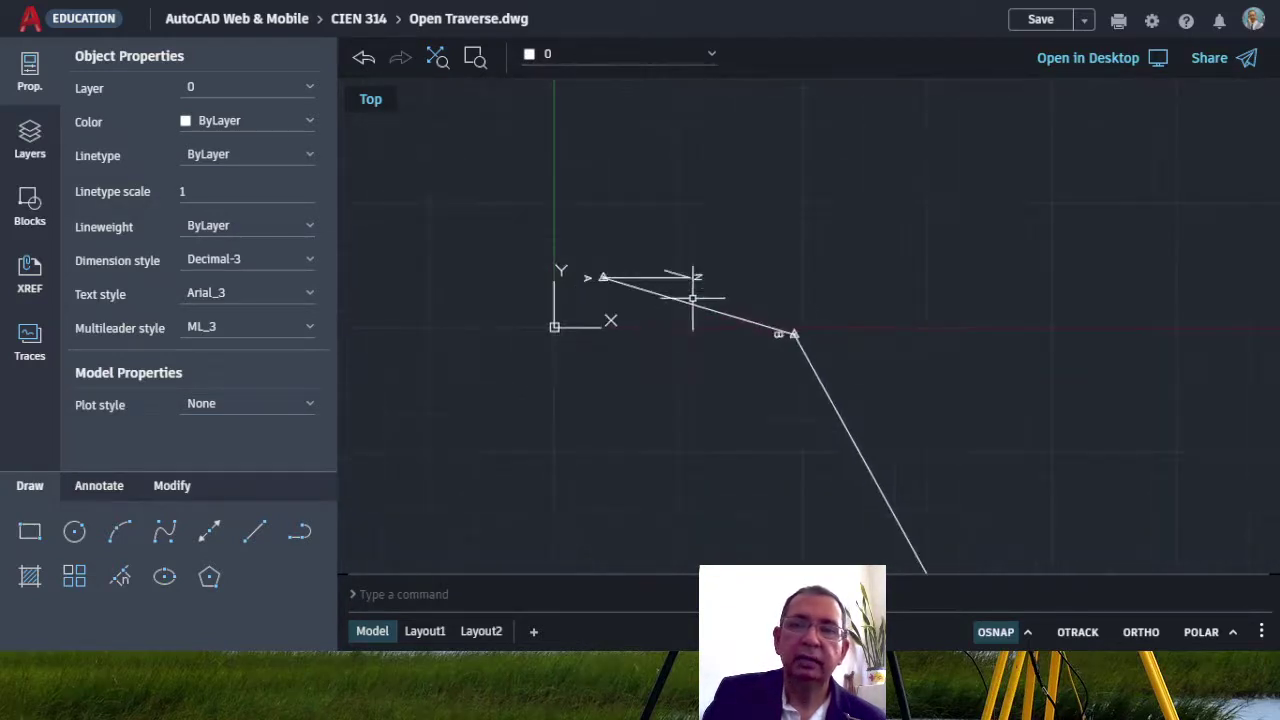
pyautogui.scroll(4, 766, 323)
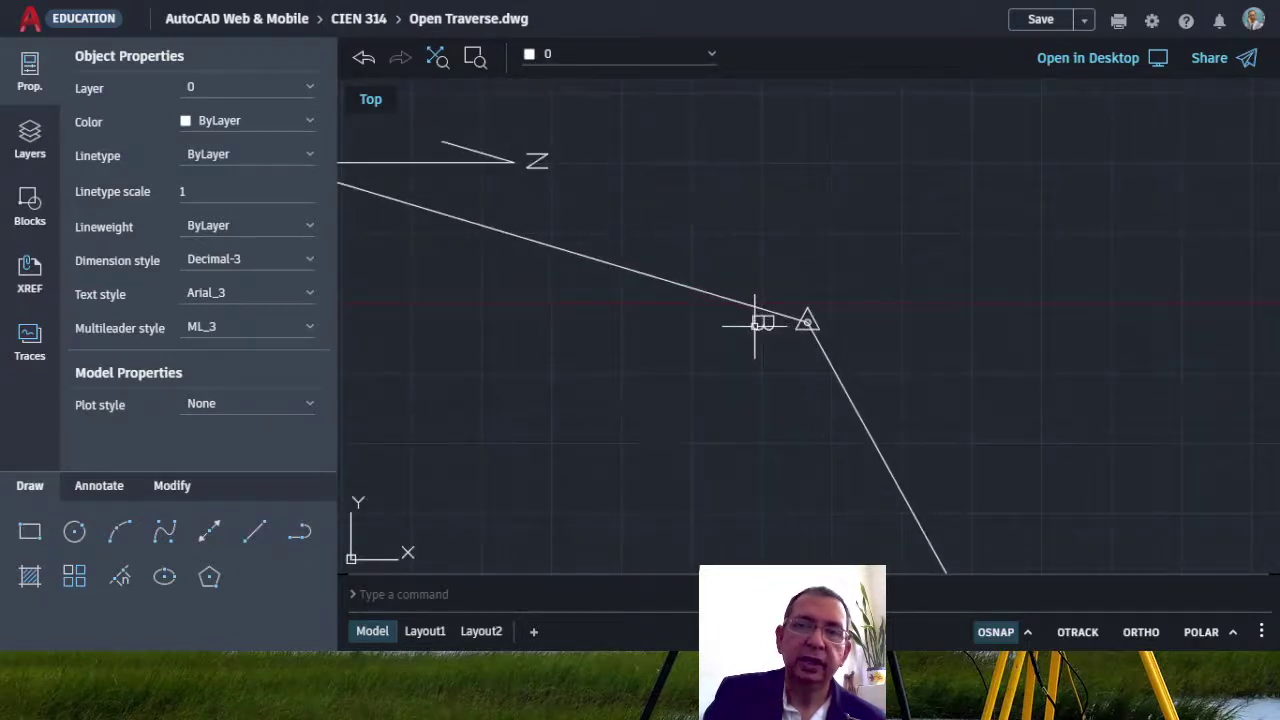
pyautogui.click(758, 323)
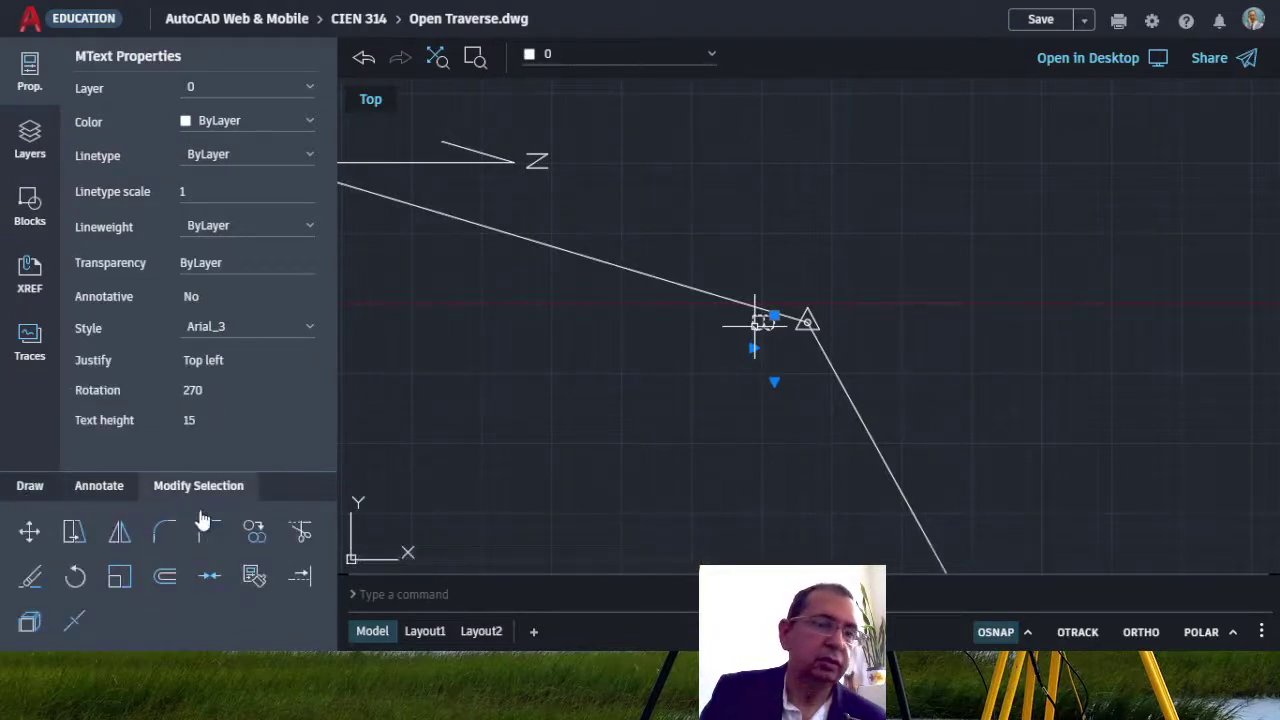
pyautogui.click(257, 540)
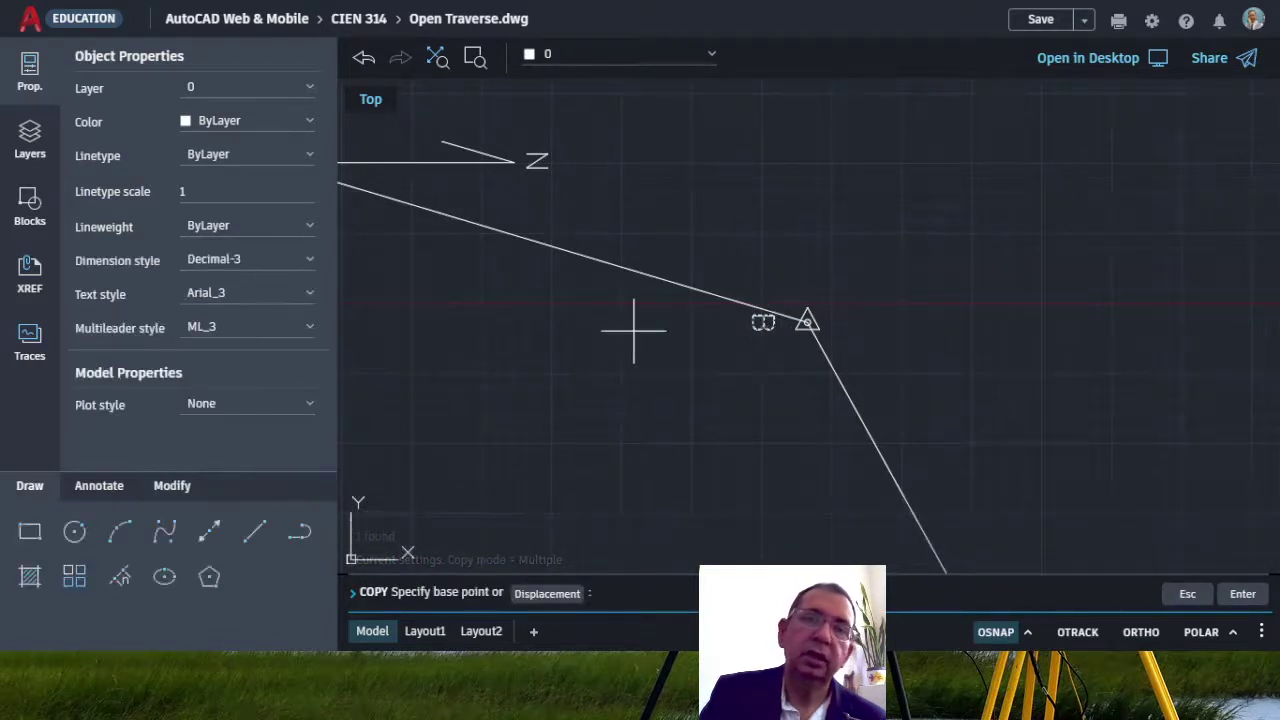
pyautogui.click(724, 321)
pyautogui.scroll(-1, 534, 250)
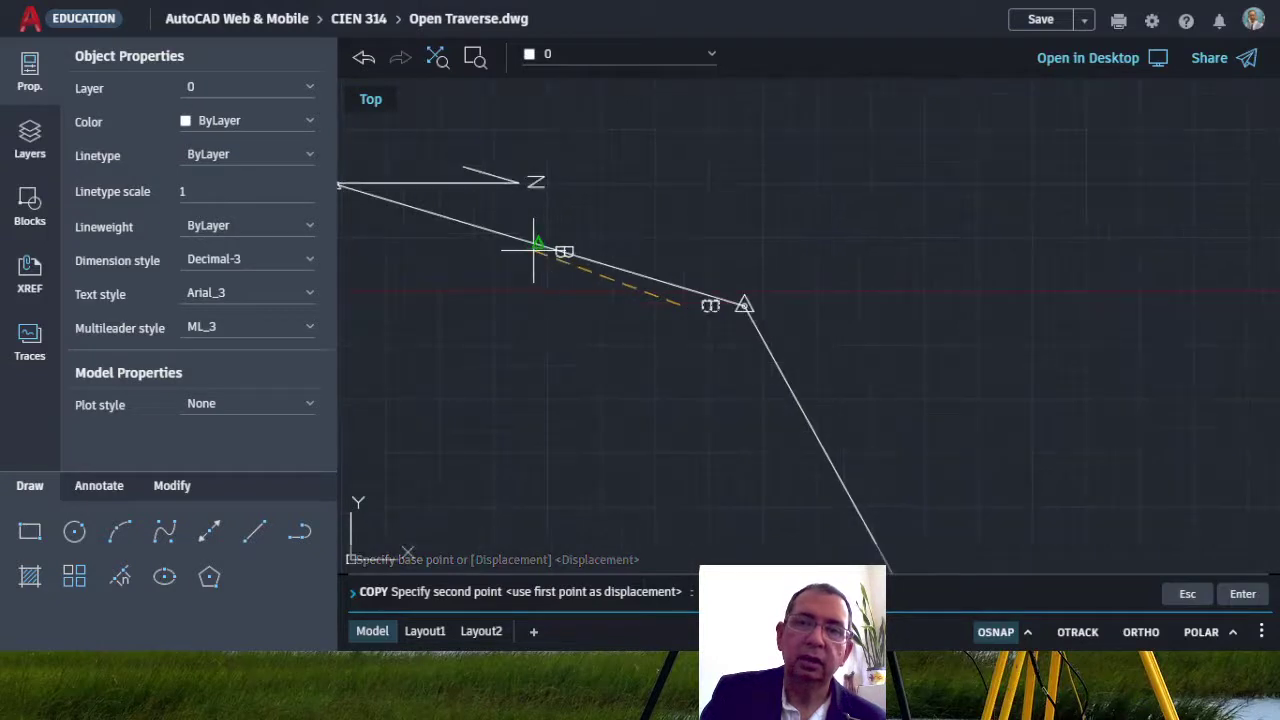
pyautogui.scroll(-4, 534, 250)
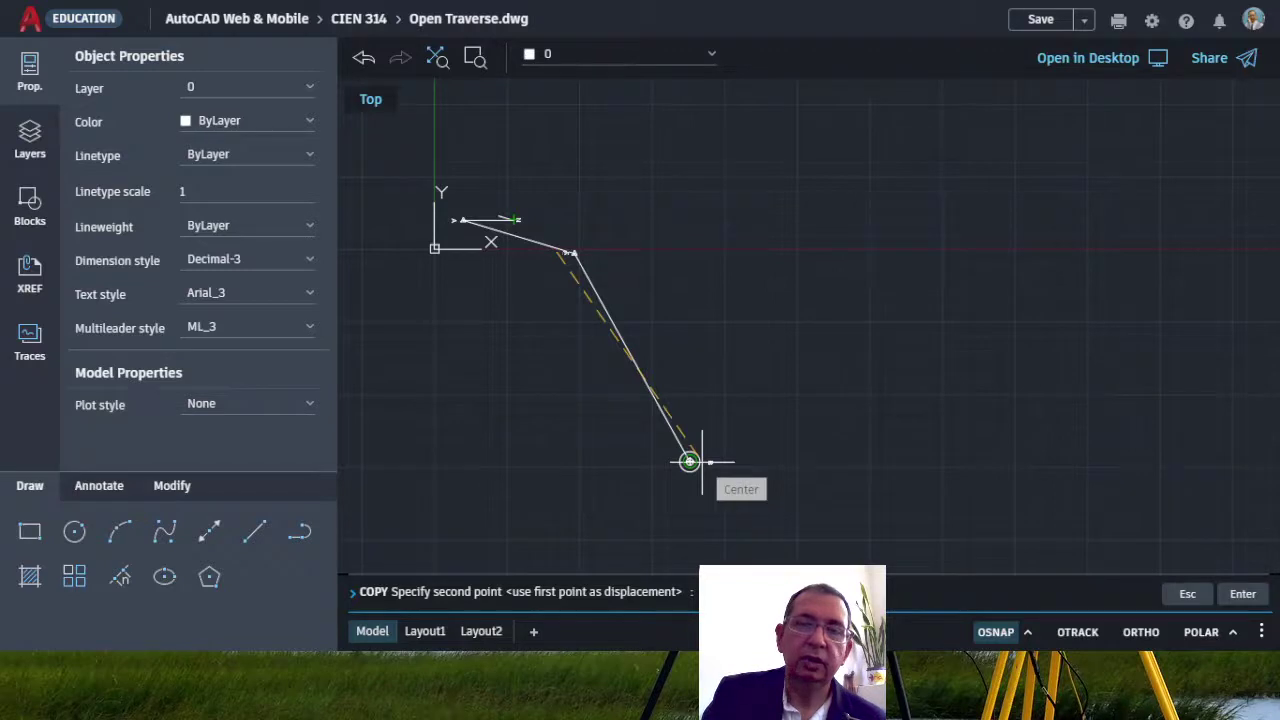
pyautogui.click(702, 462)
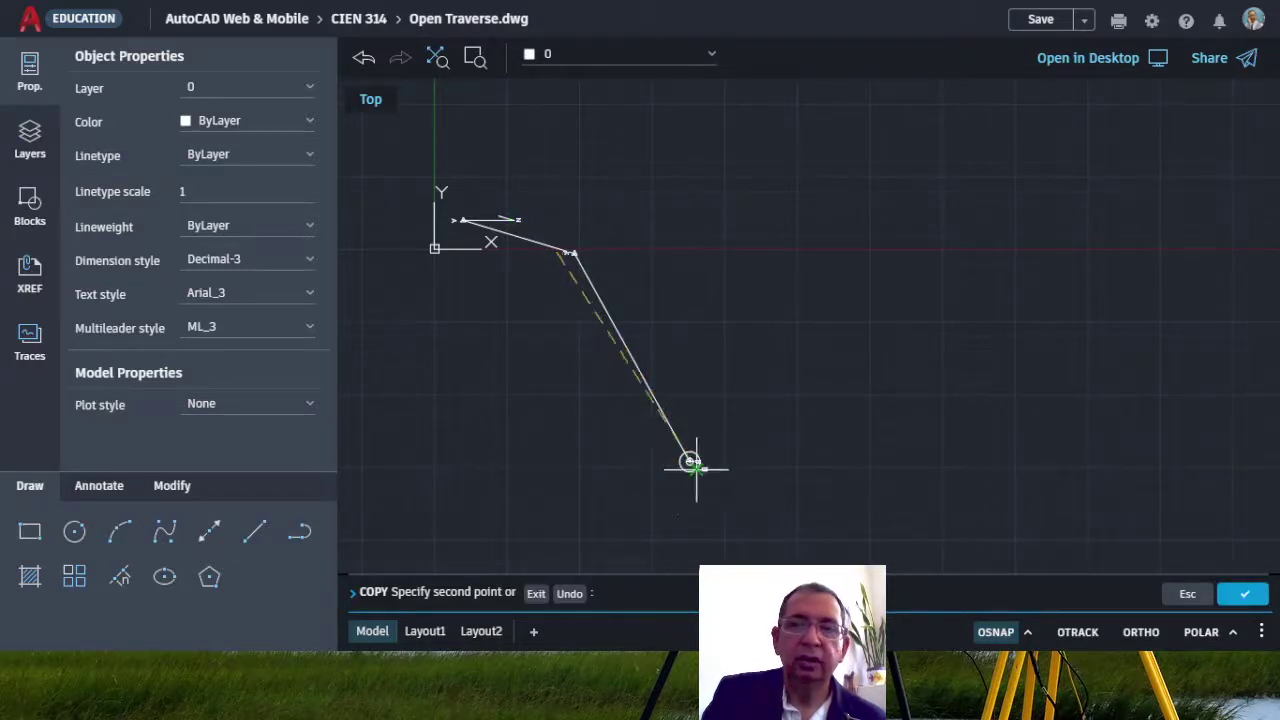
pyautogui.scroll(5, 694, 466)
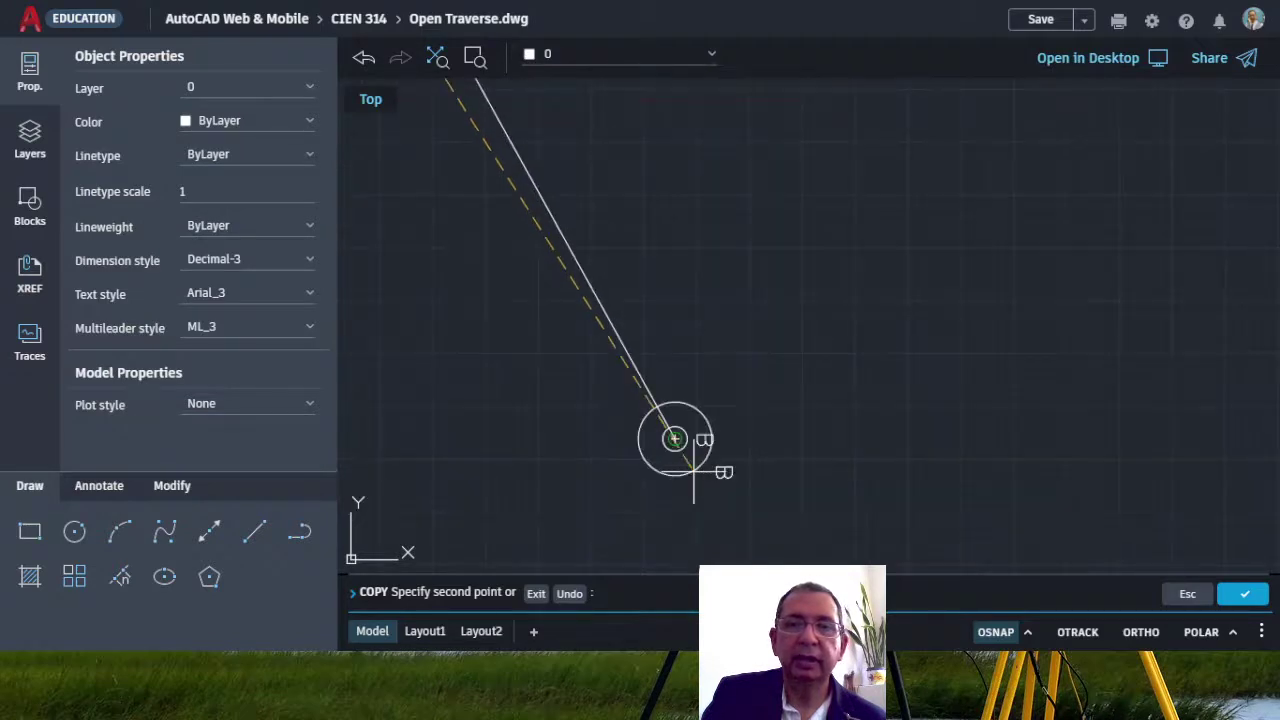
pyautogui.scroll(2, 693, 470)
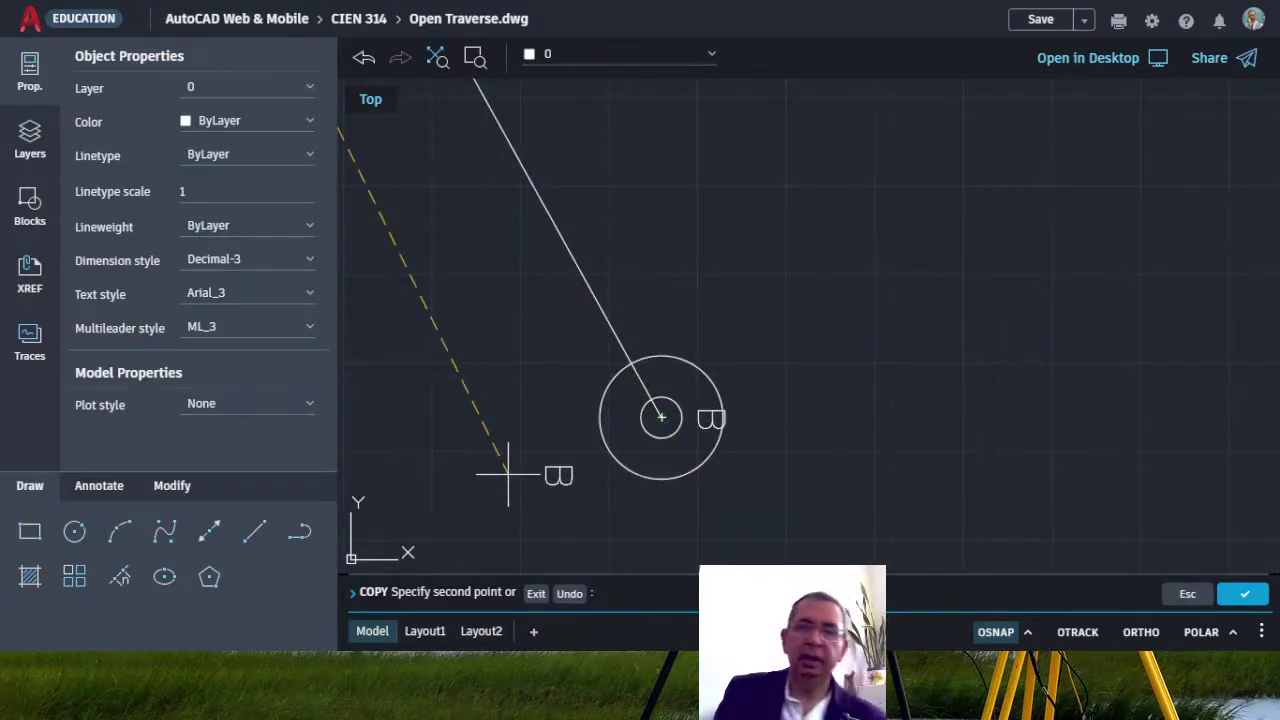
pyautogui.press('Escape')
pyautogui.press('Escape')
pyautogui.press('Escape')
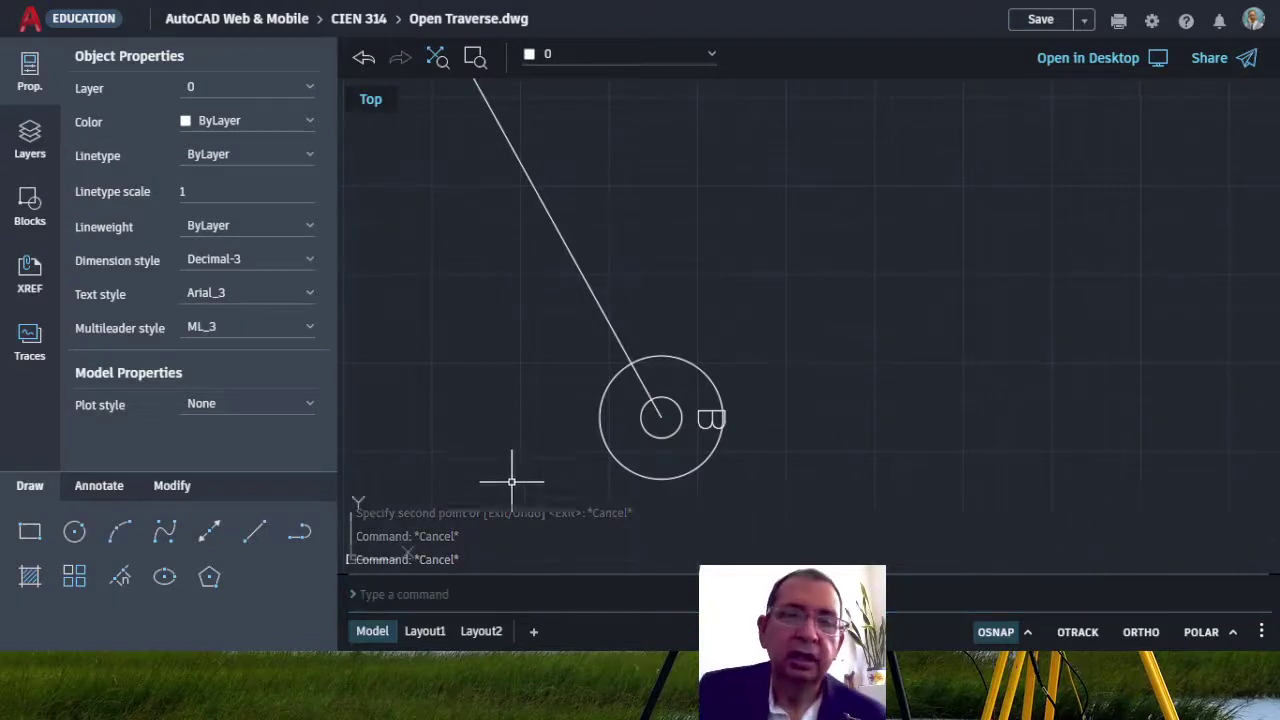
# - Scale both concentric circles at the second leg's end down to slightly under half size about their common centre, clear of the label
pyautogui.scroll(-3, 525, 420)
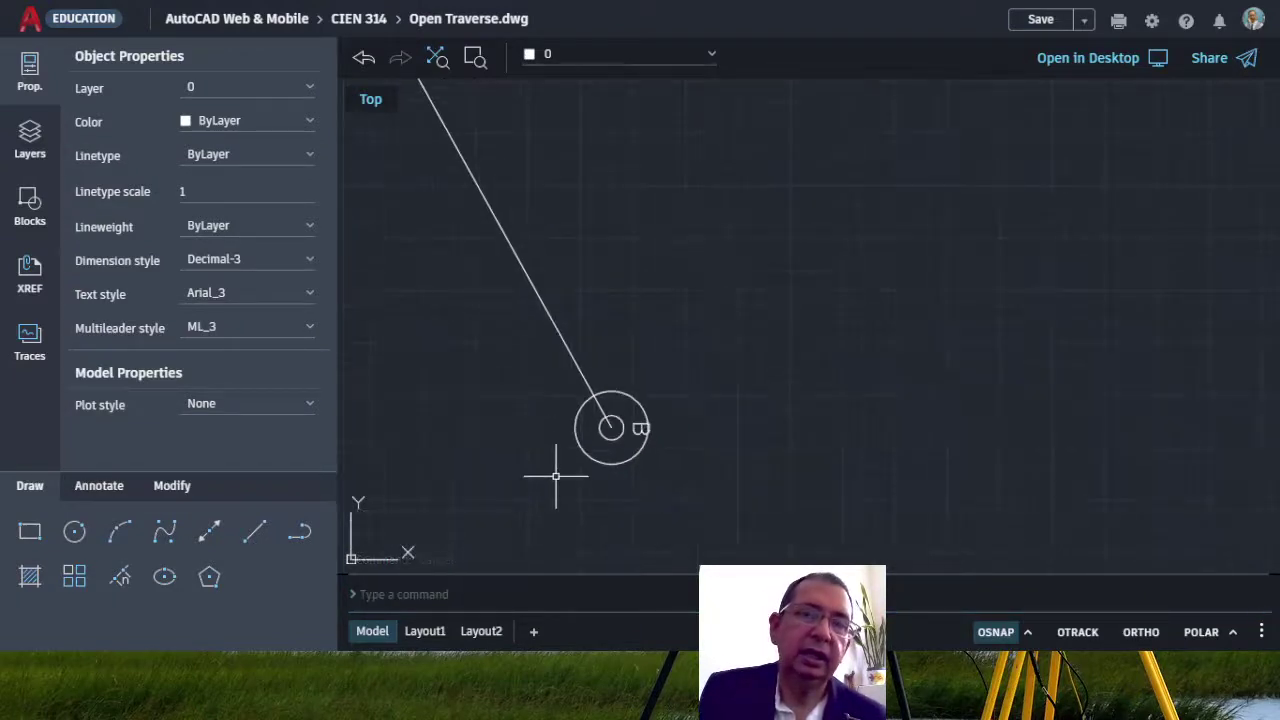
pyautogui.scroll(-2, 556, 476)
pyautogui.scroll(-2, 714, 440)
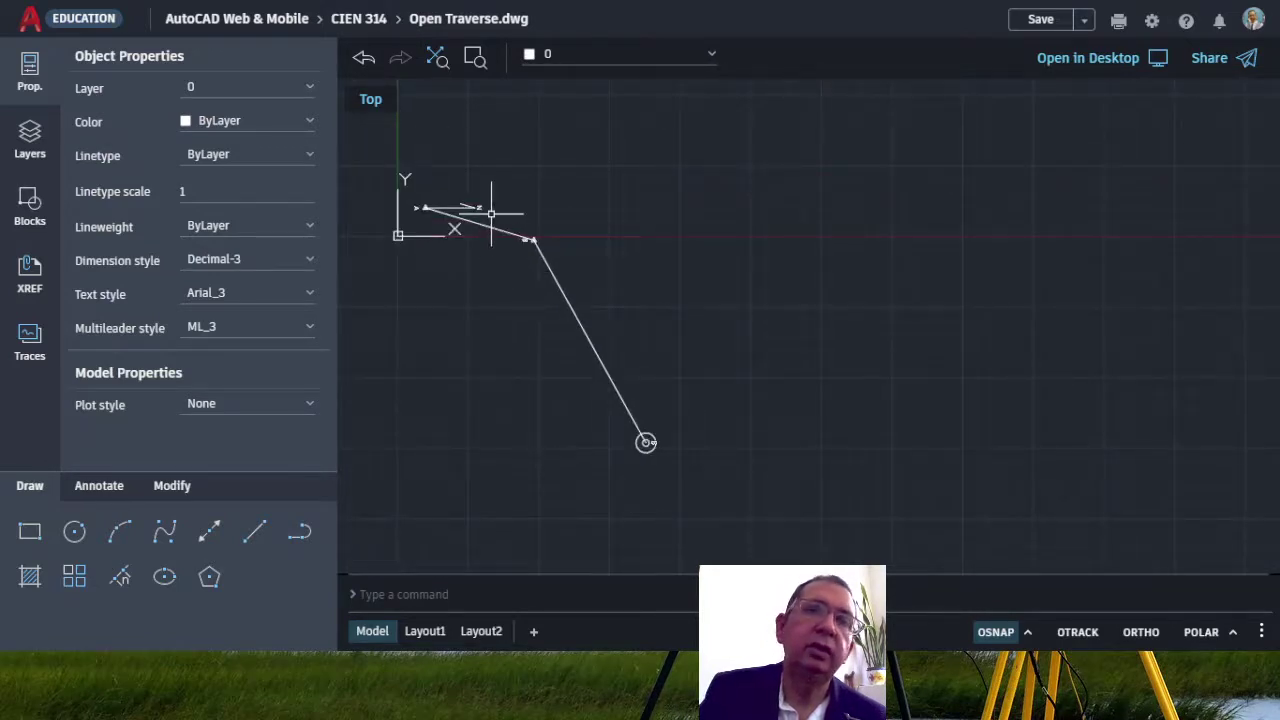
pyautogui.scroll(1, 490, 213)
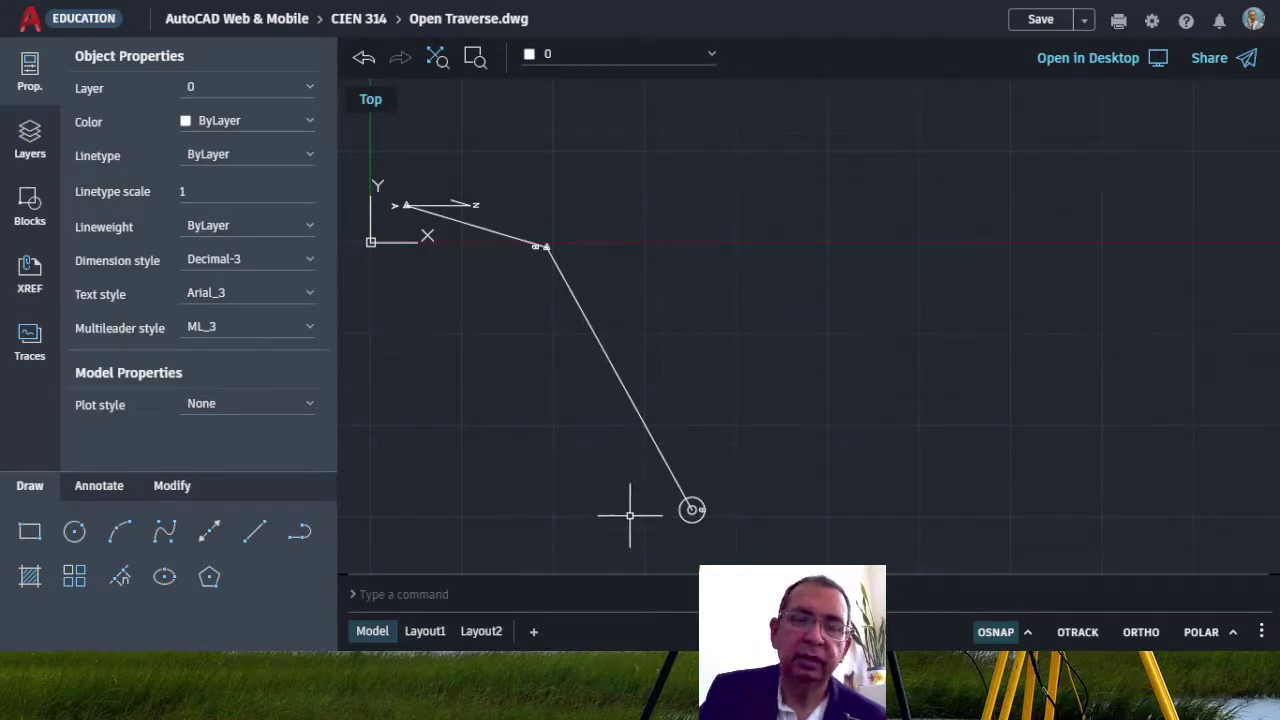
pyautogui.scroll(5, 630, 516)
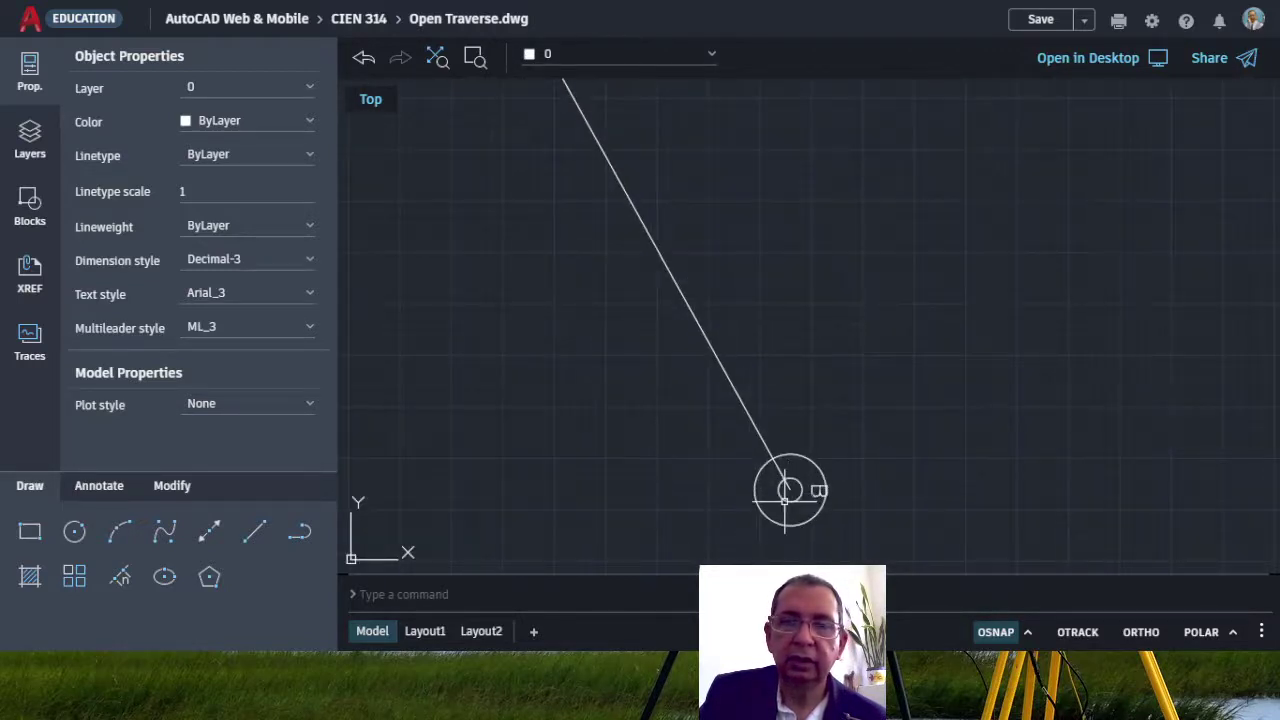
pyautogui.click(787, 490)
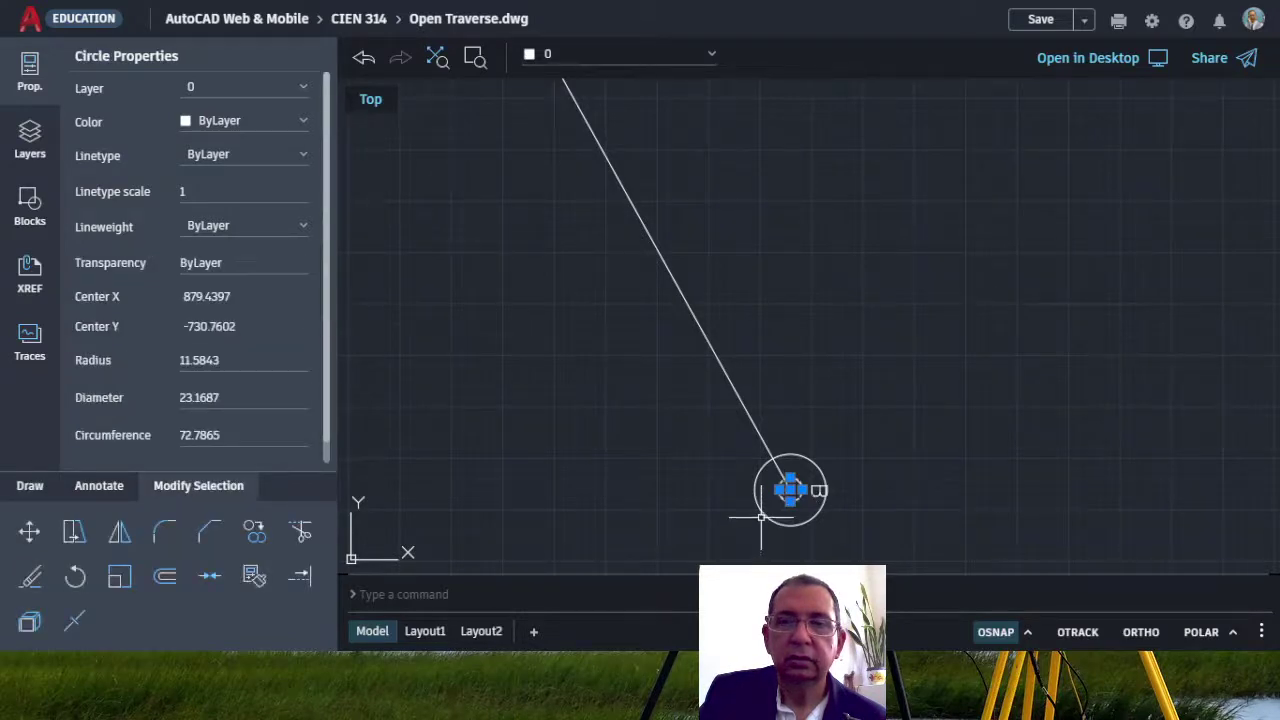
pyautogui.click(764, 516)
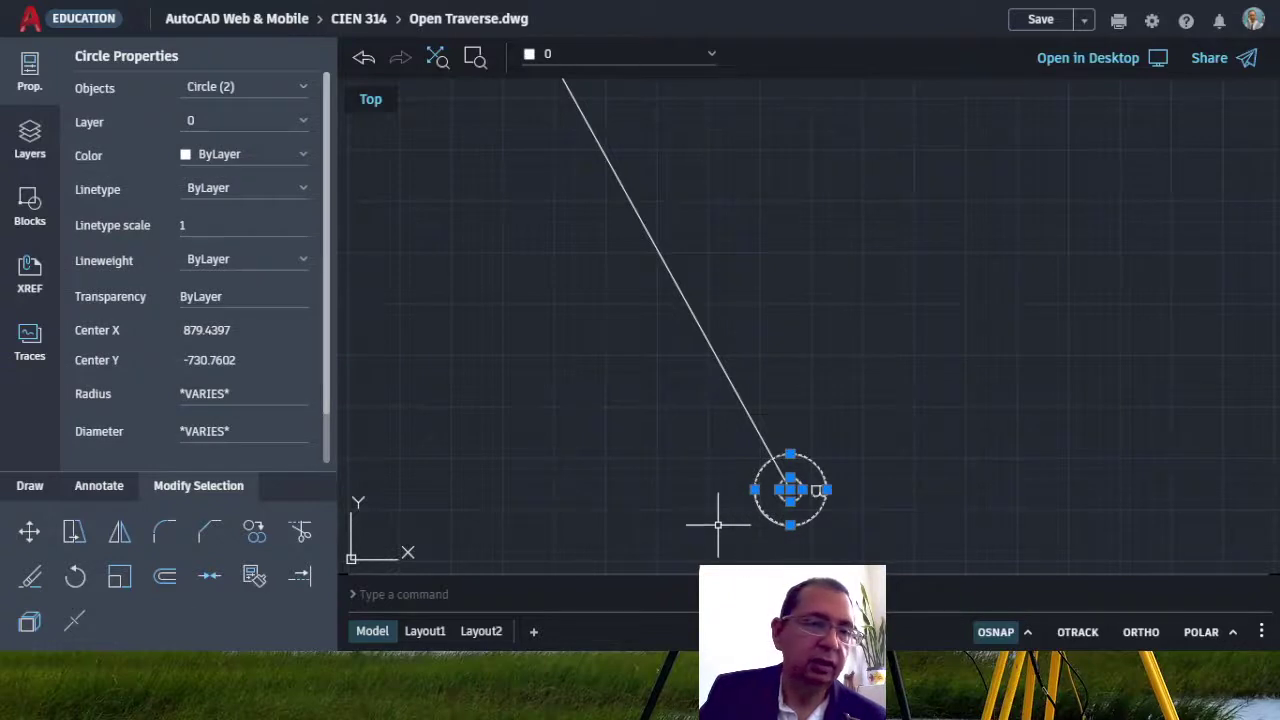
pyautogui.click(120, 578)
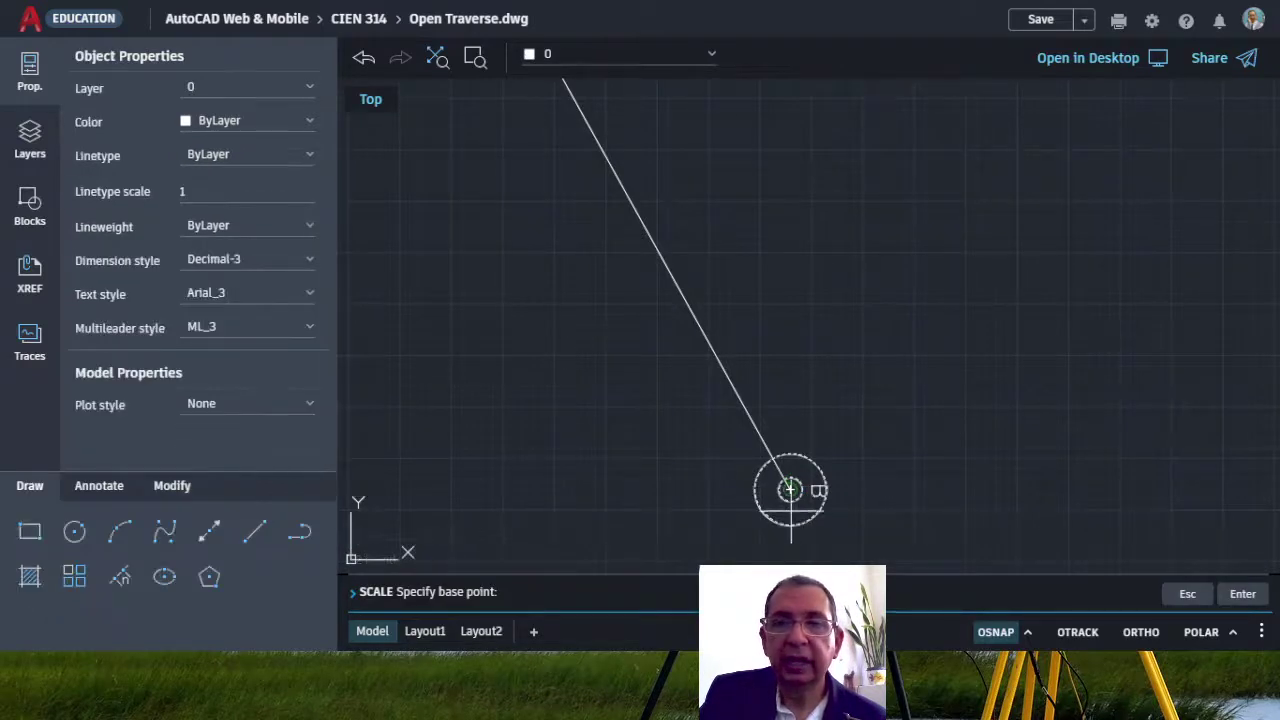
pyautogui.scroll(5, 790, 489)
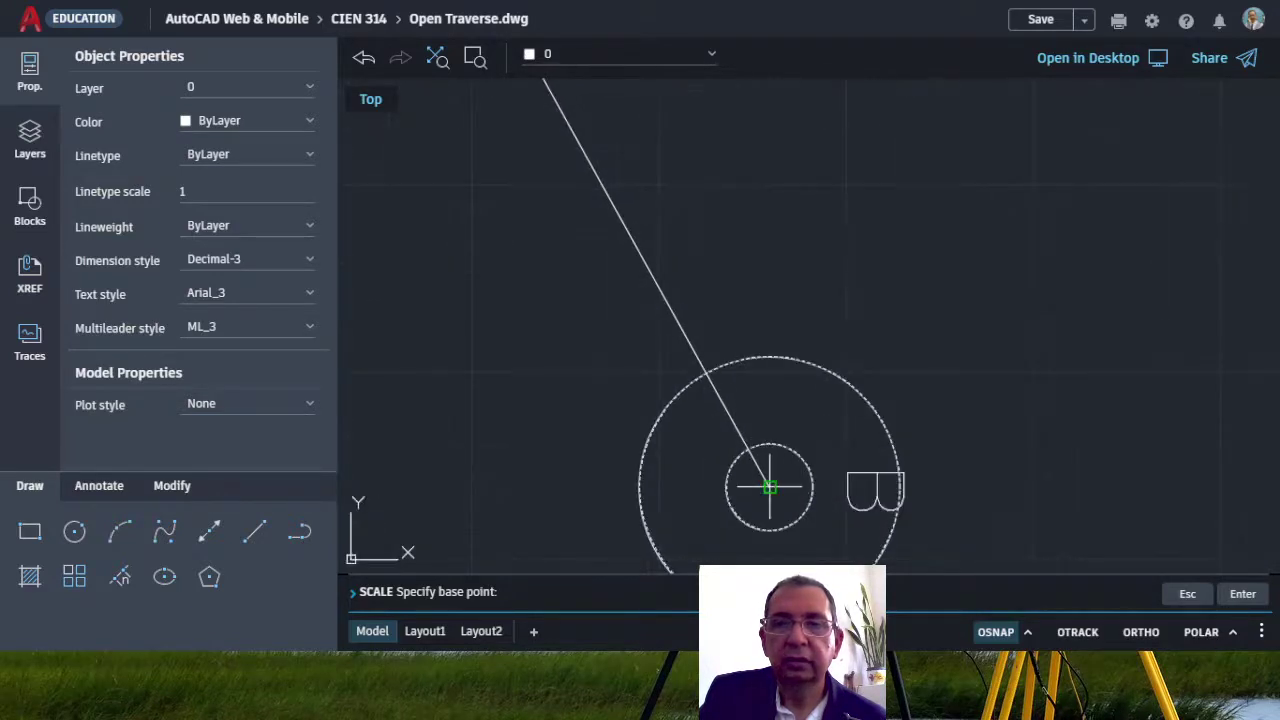
pyautogui.click(770, 487)
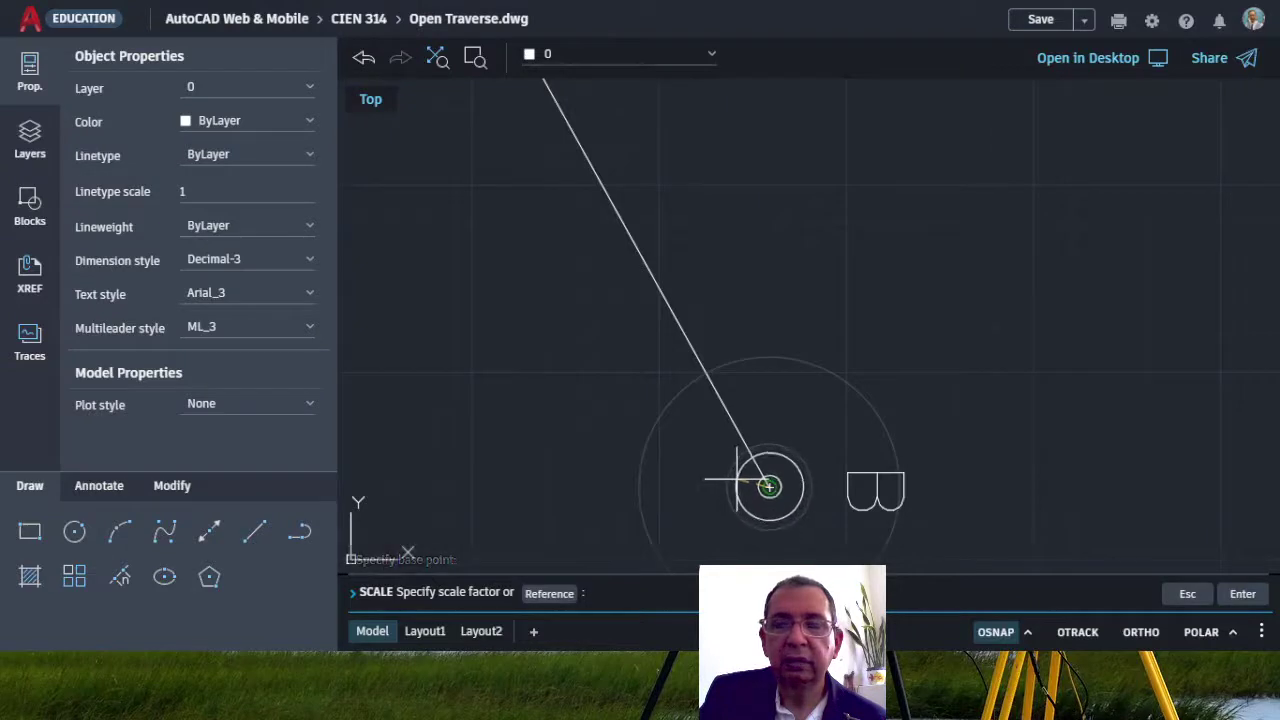
pyautogui.click(727, 481)
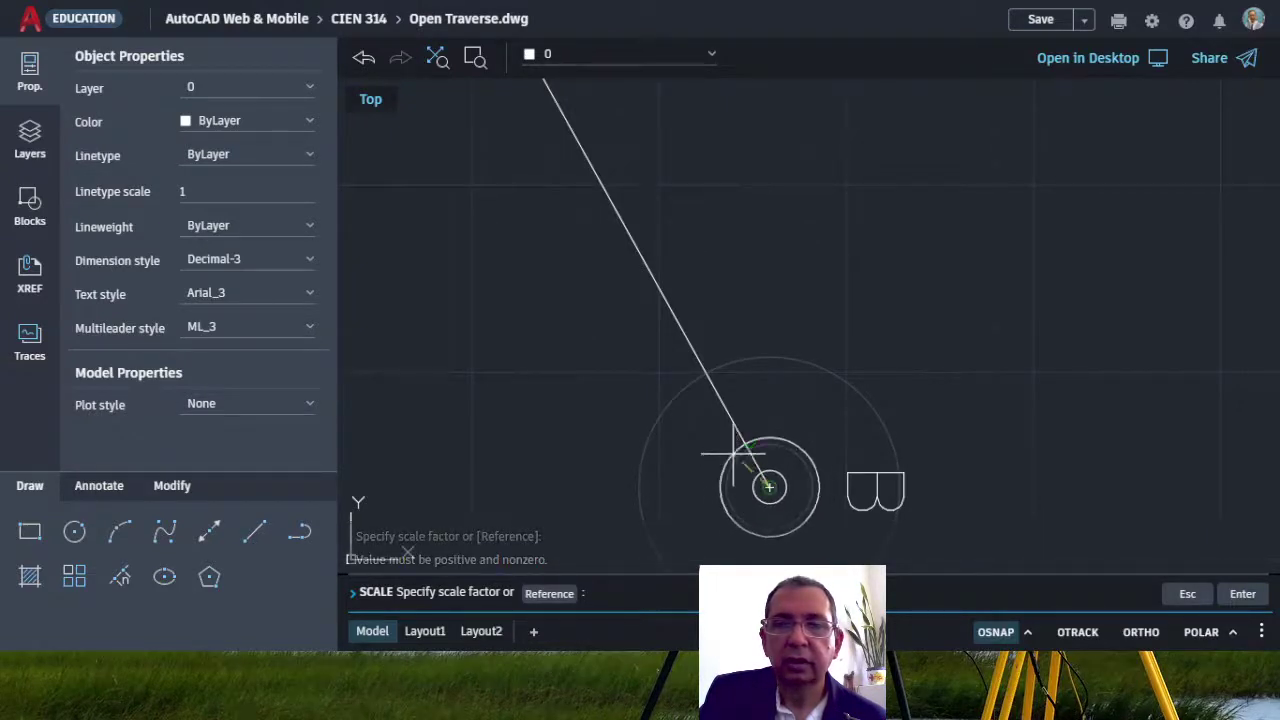
pyautogui.click(745, 462)
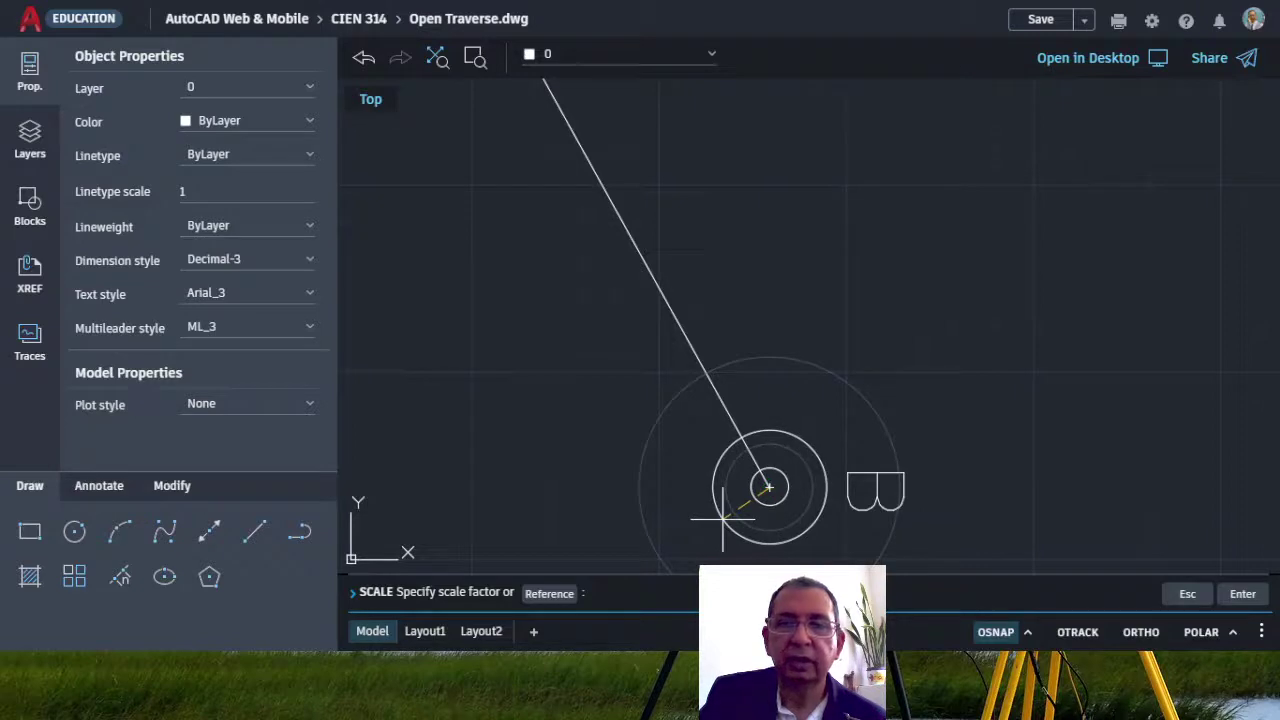
pyautogui.press('Escape')
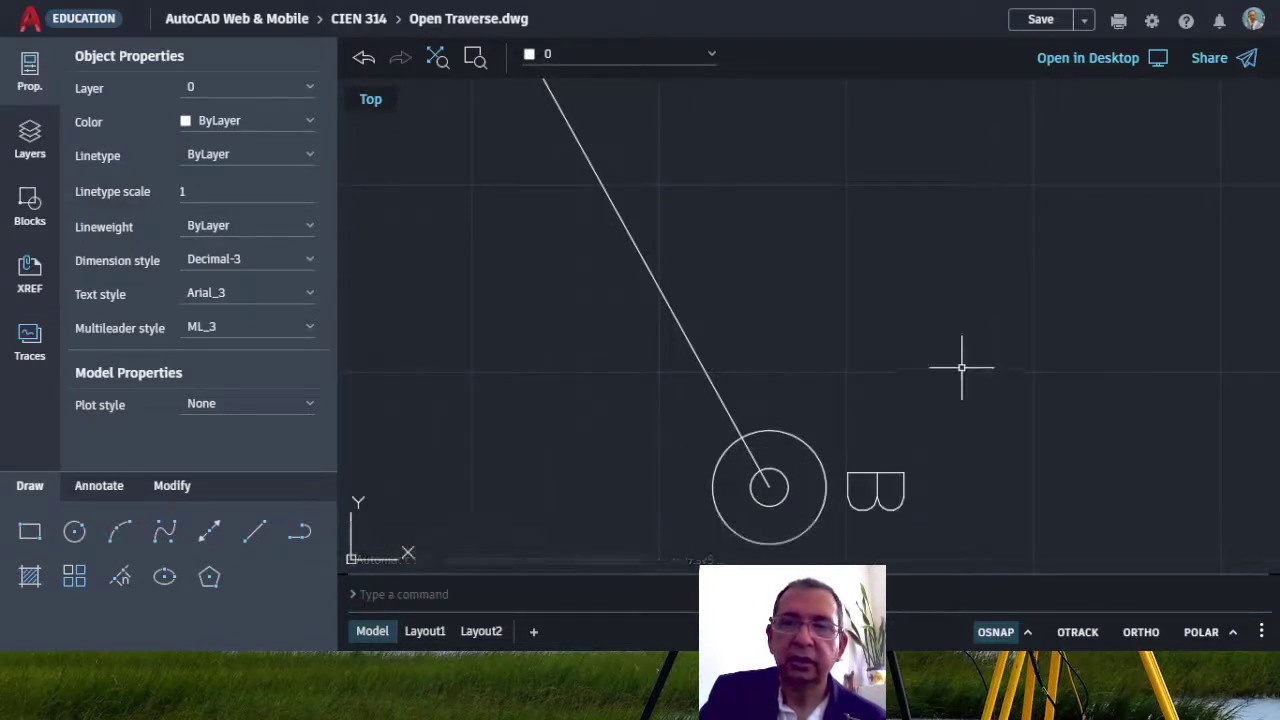
# - Change the copied B label beside the circles at the second leg's end to C
pyautogui.scroll(-6, 957, 300)
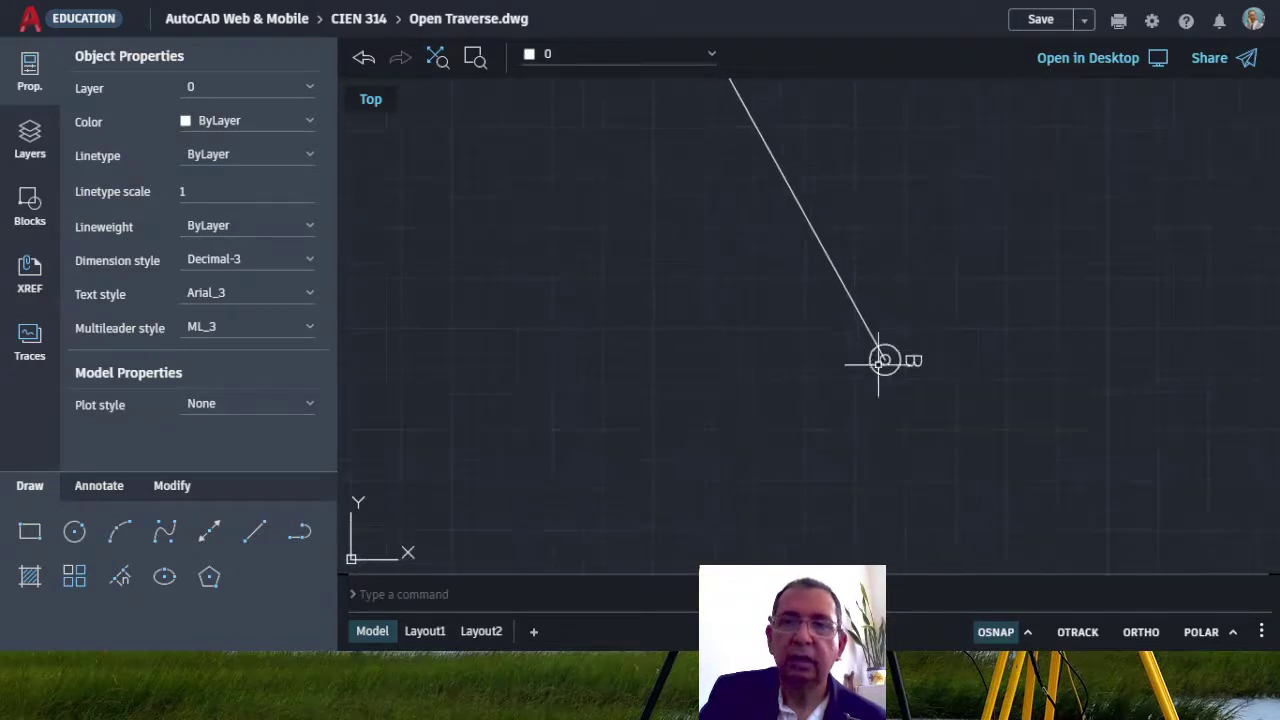
pyautogui.scroll(-2, 802, 402)
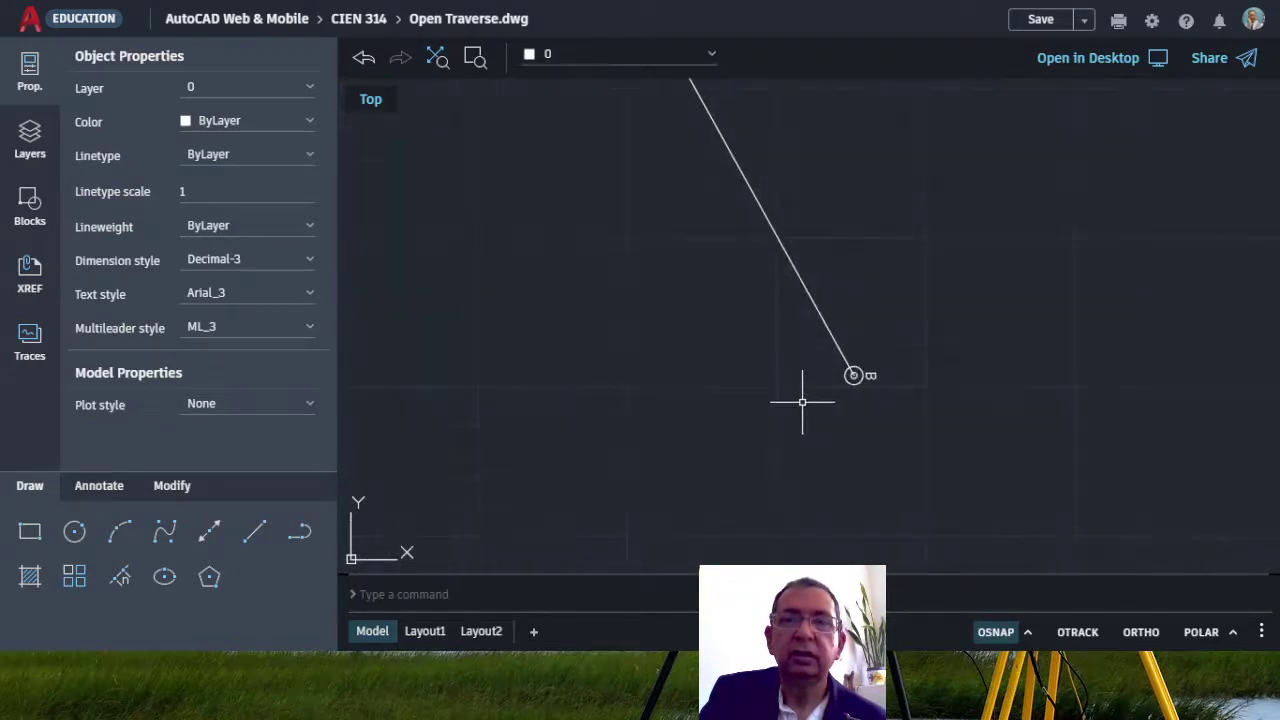
pyautogui.scroll(-3, 802, 402)
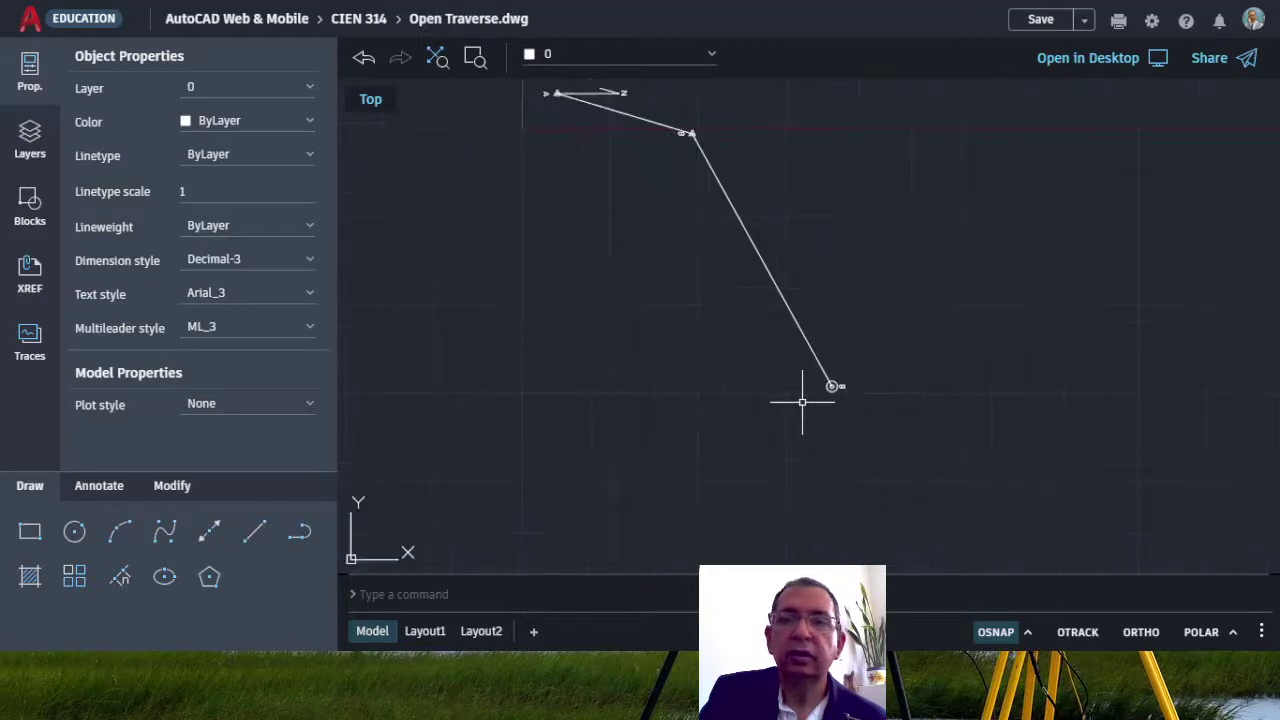
pyautogui.scroll(2, 802, 402)
pyautogui.scroll(2, 903, 383)
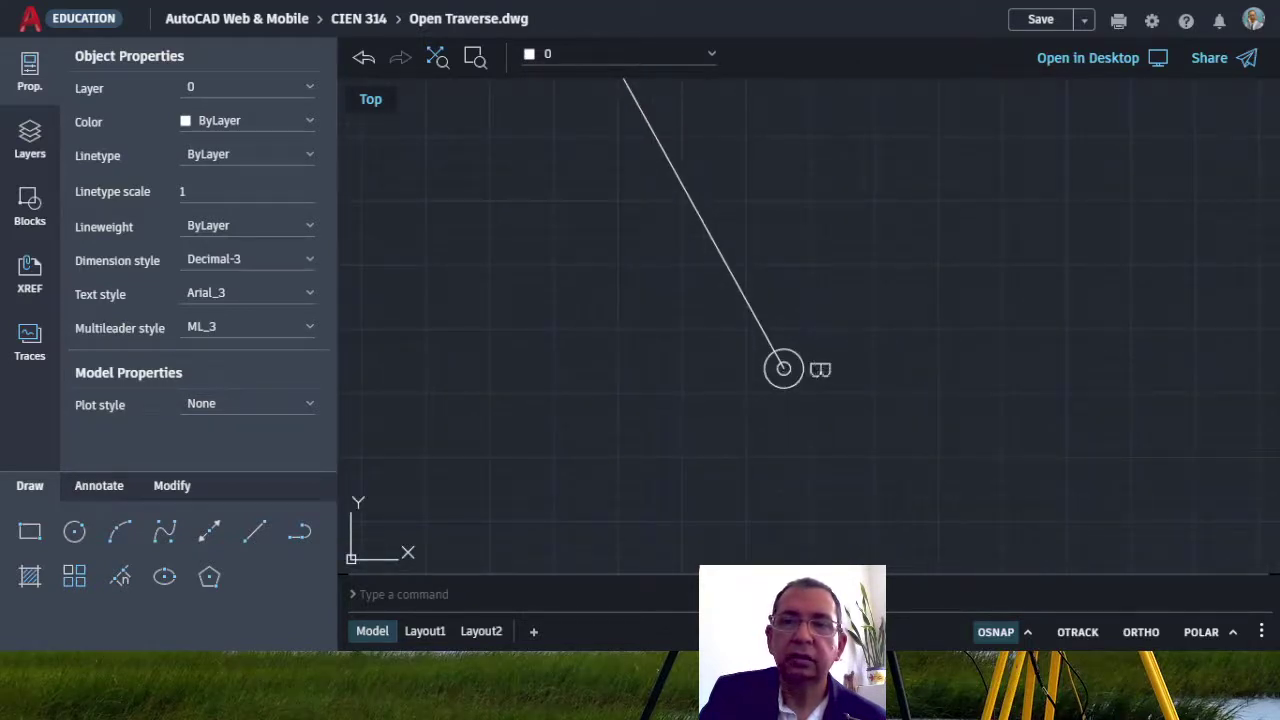
pyautogui.click(817, 369)
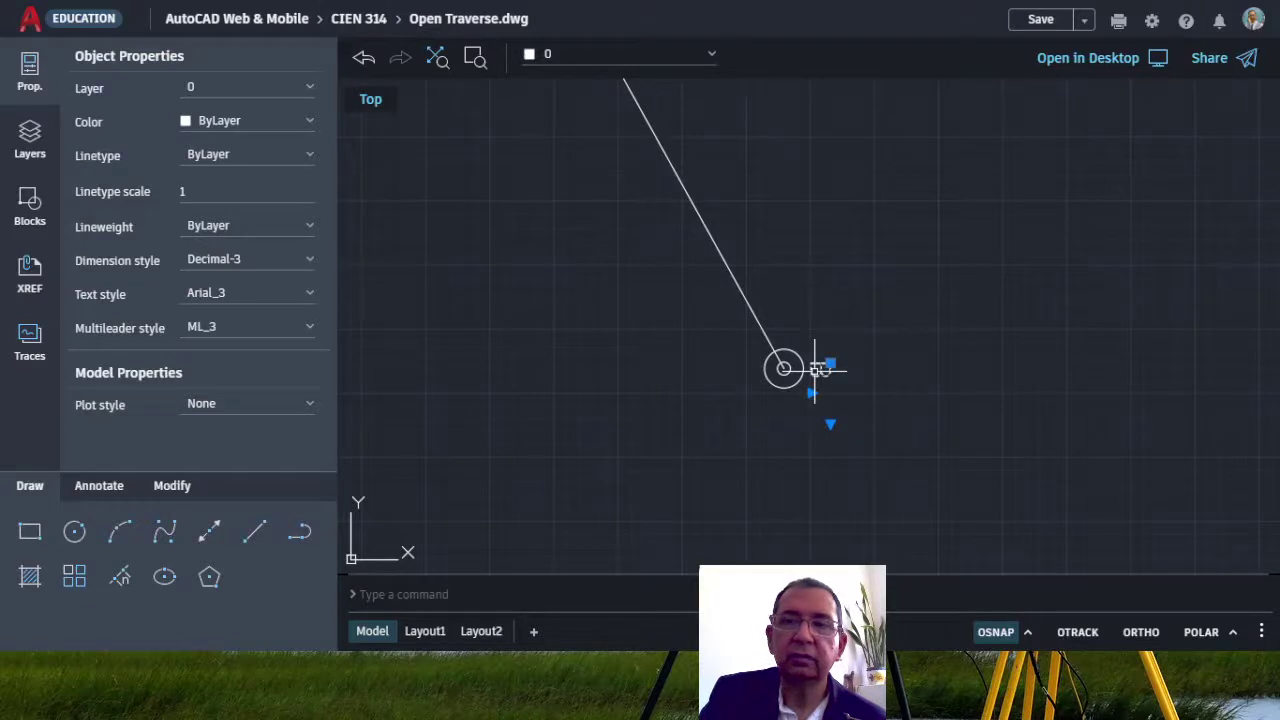
pyautogui.doubleClick(818, 368)
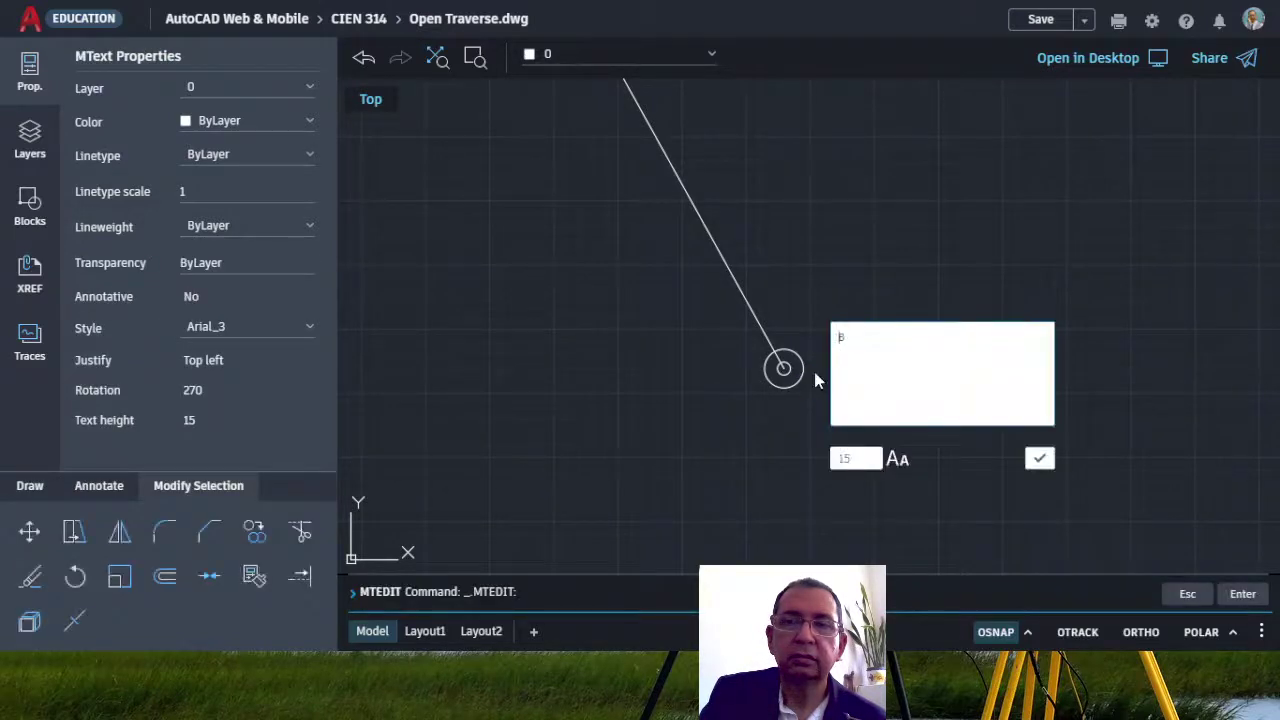
pyautogui.press('BackSpace')
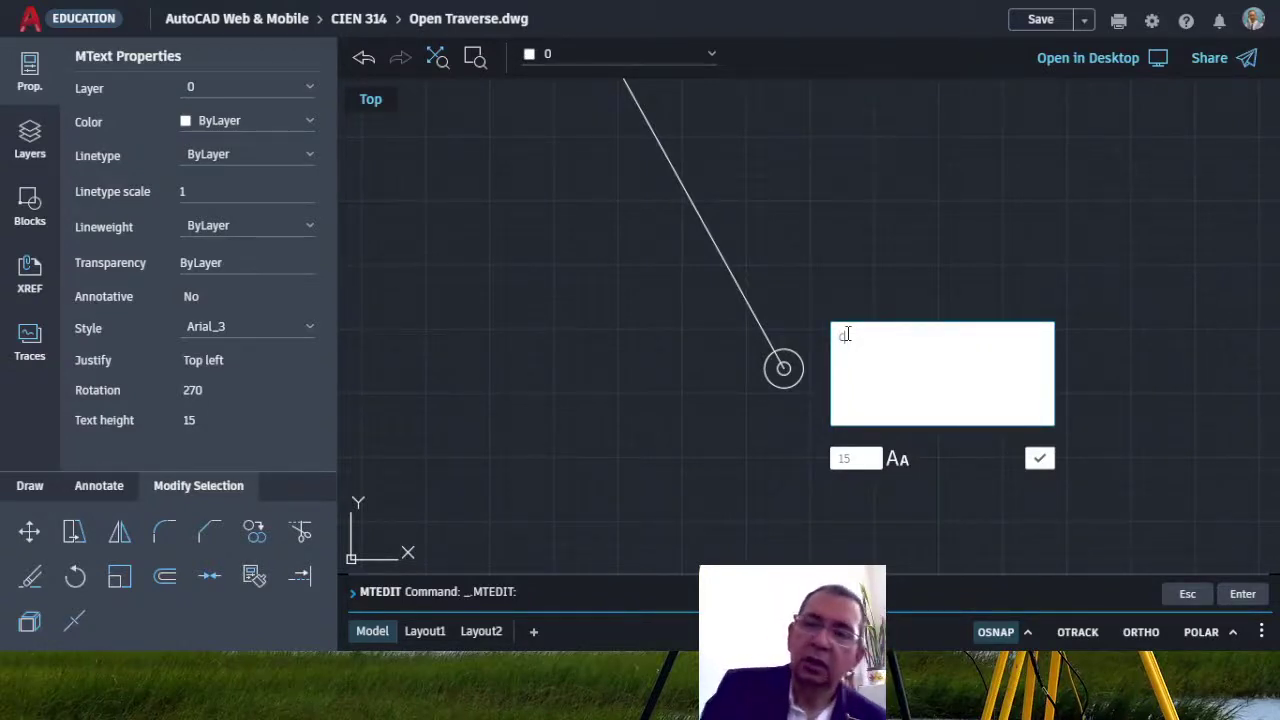
pyautogui.click(1040, 458)
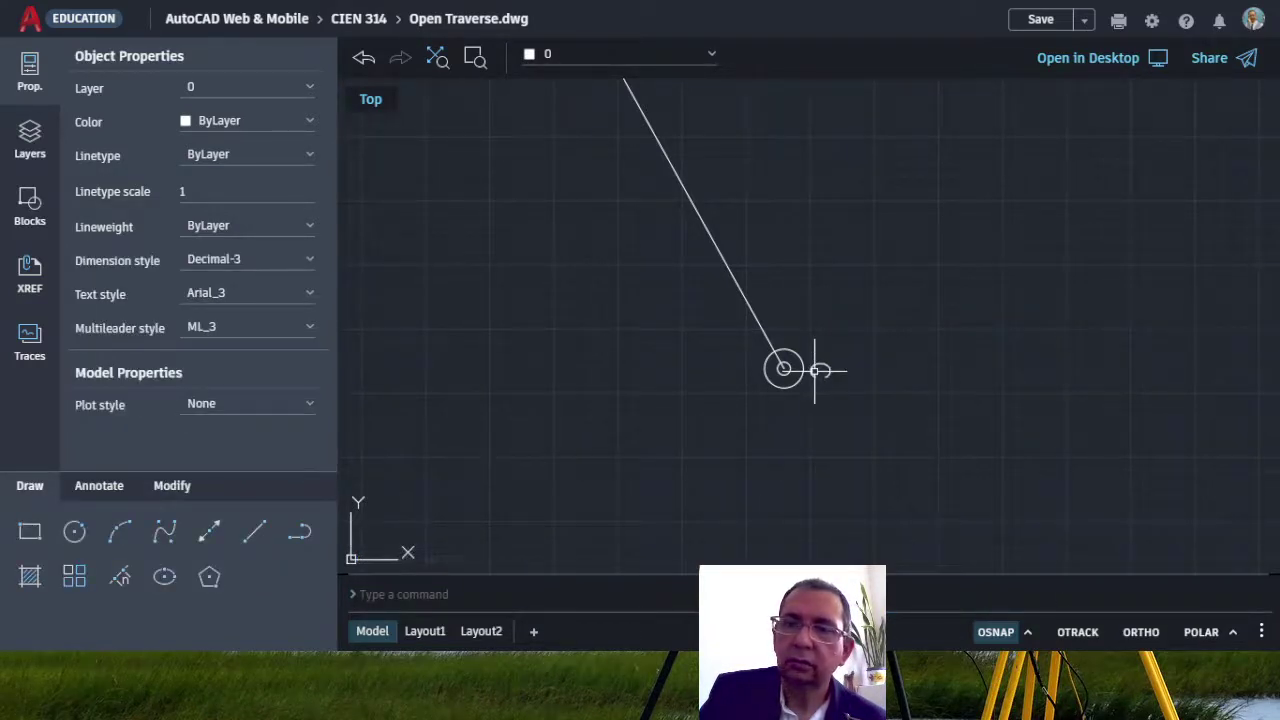
# - Compare the orientation of the drawn legs with the open traverse figure in OneNote, and return to AutoCAD Web
pyautogui.scroll(-2, 1031, 406)
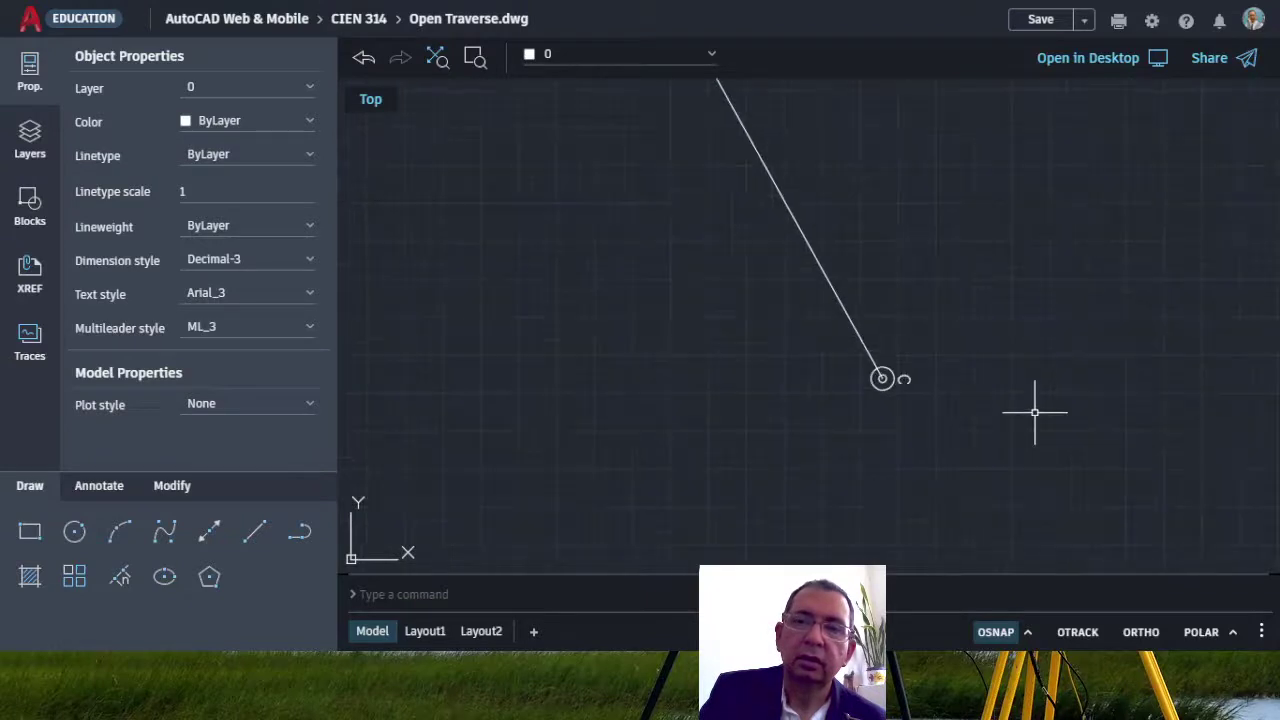
pyautogui.scroll(-1, 867, 401)
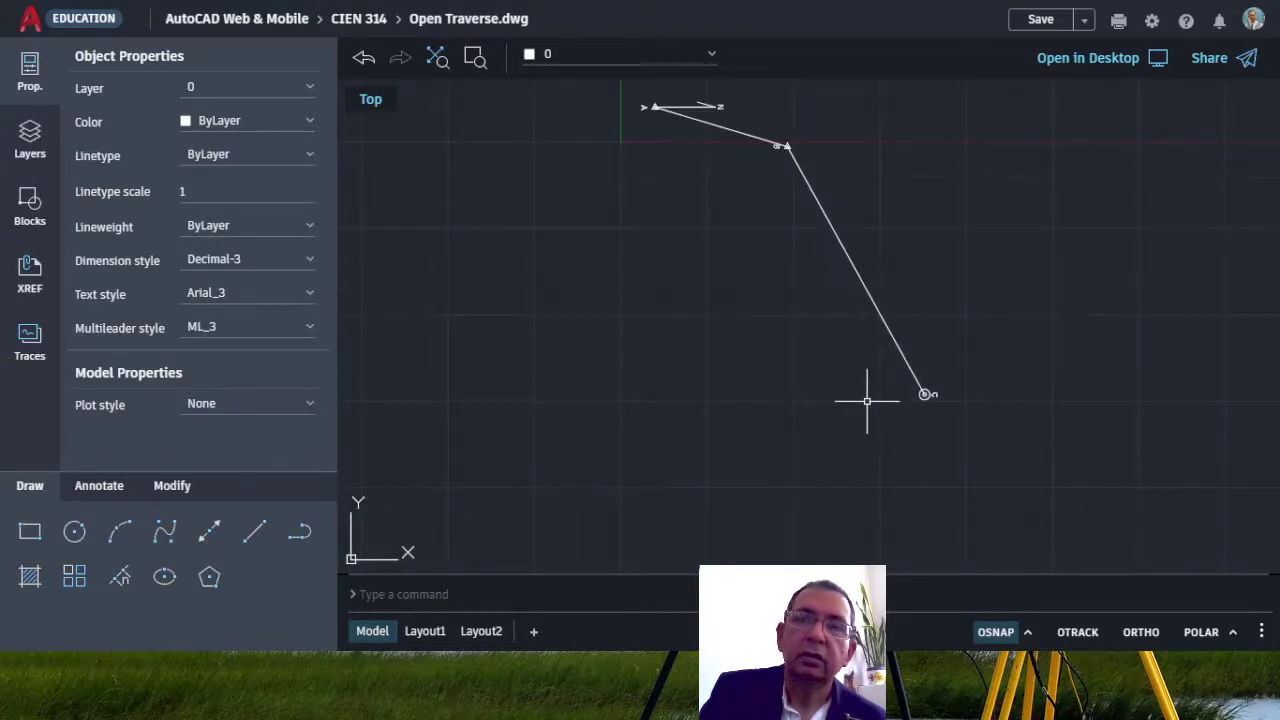
pyautogui.scroll(-1, 860, 375)
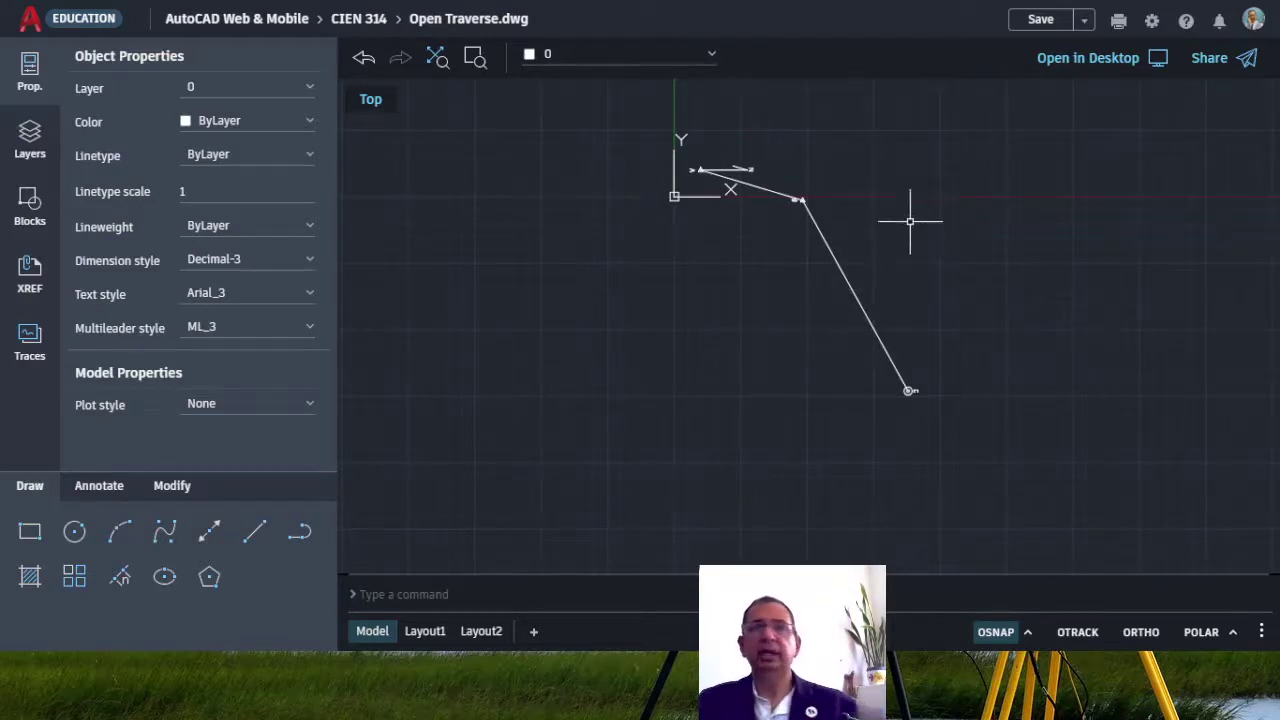
pyautogui.scroll(1, 900, 200)
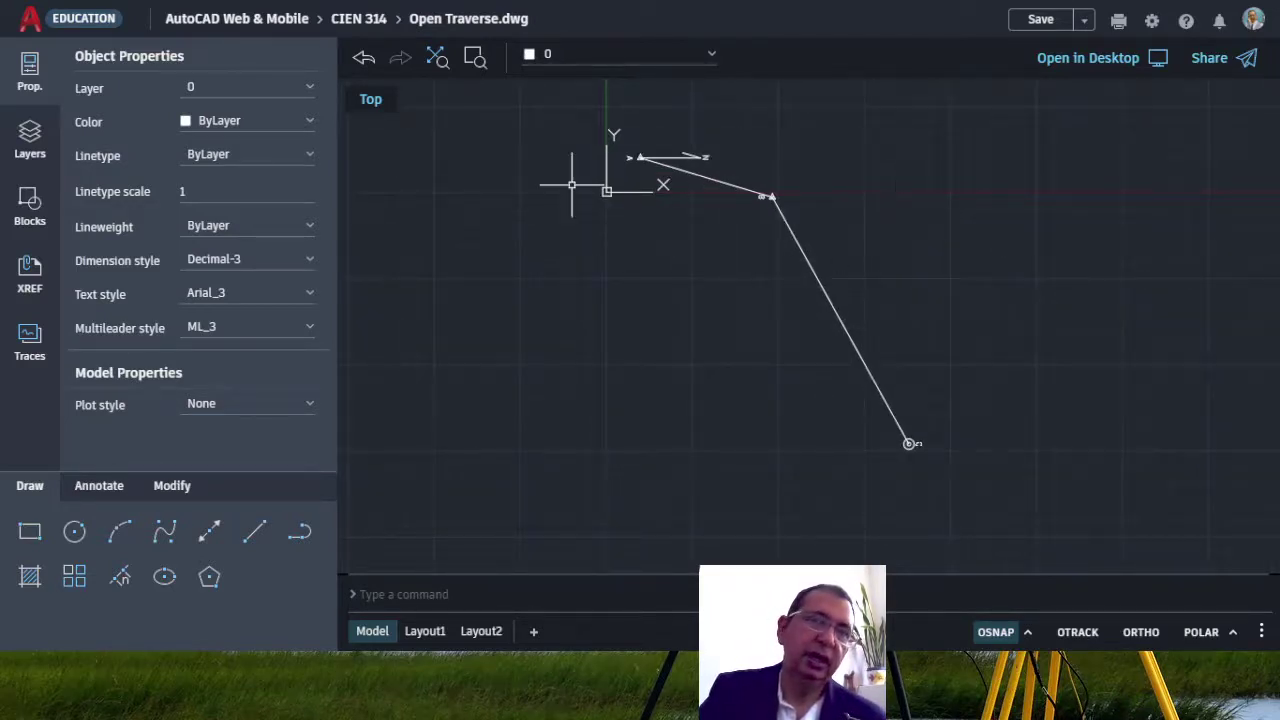
pyautogui.click(450, 2)
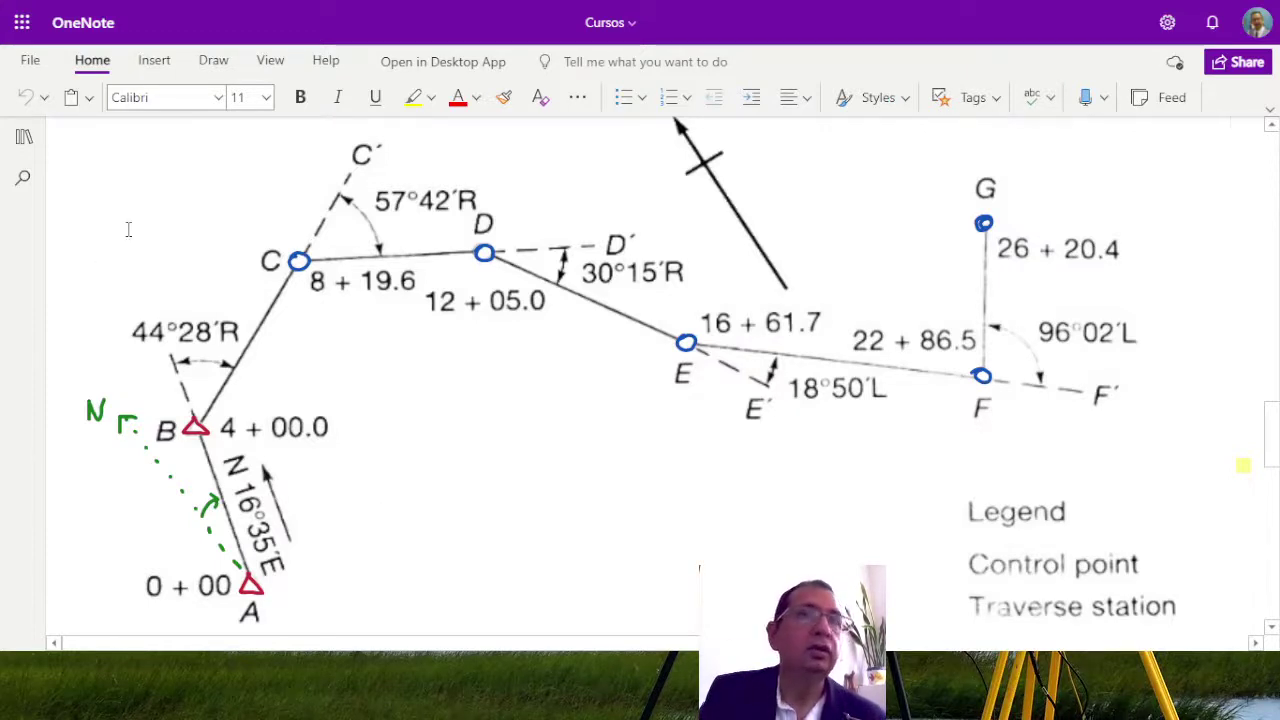
pyautogui.click(186, 22)
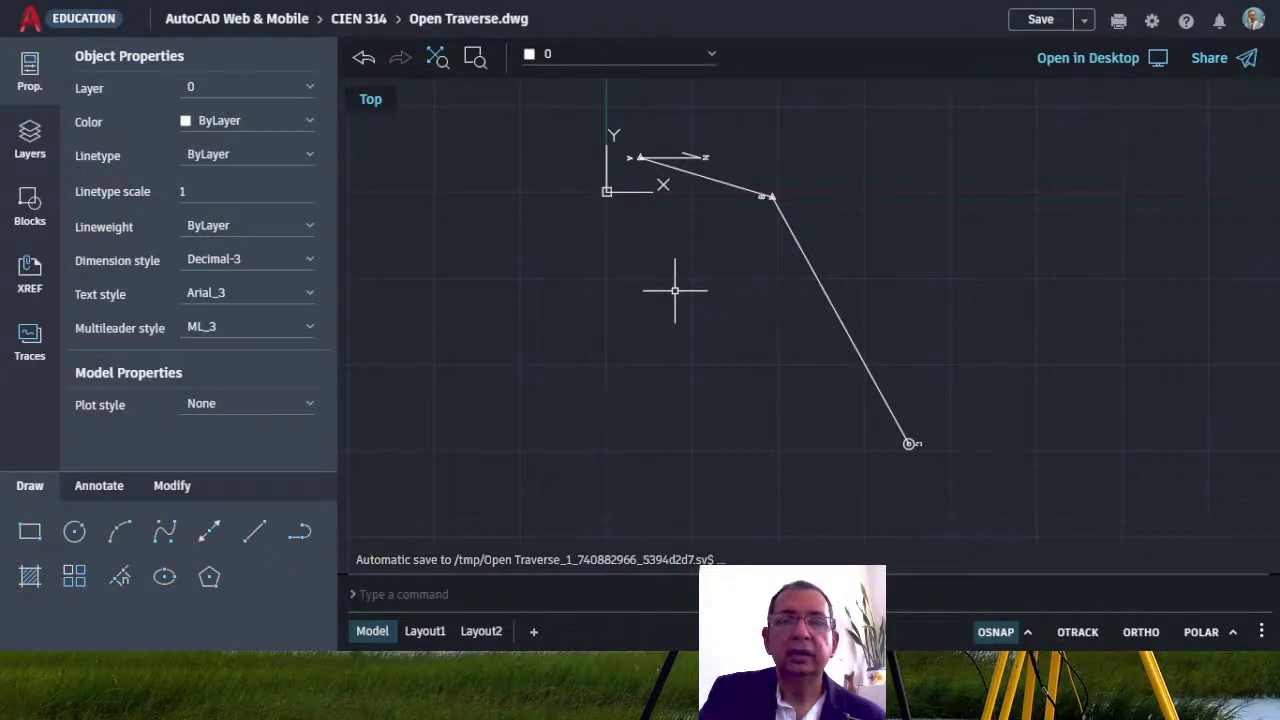
# - Rotate the entire traverse with its symbols and labels counterclockwise about point A until north points up and left, as in the figure
pyautogui.click(568, 100)
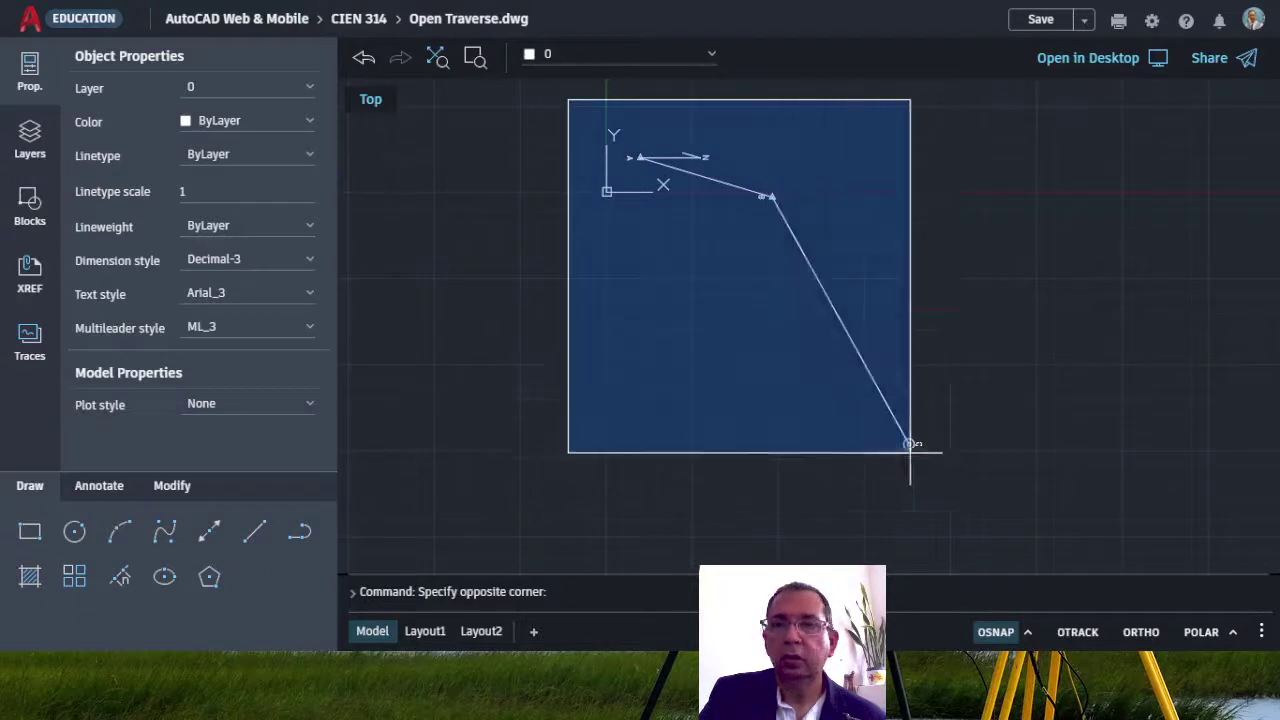
pyautogui.click(993, 492)
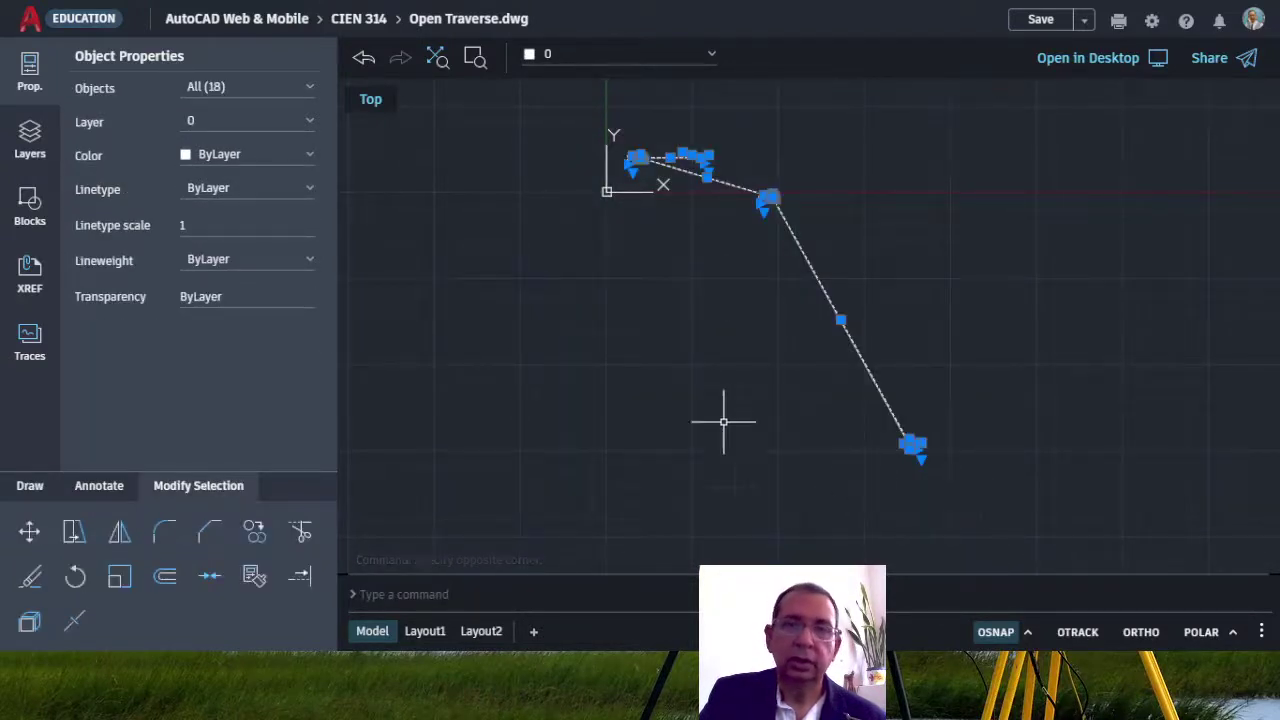
pyautogui.scroll(-3, 694, 458)
pyautogui.scroll(-1, 711, 512)
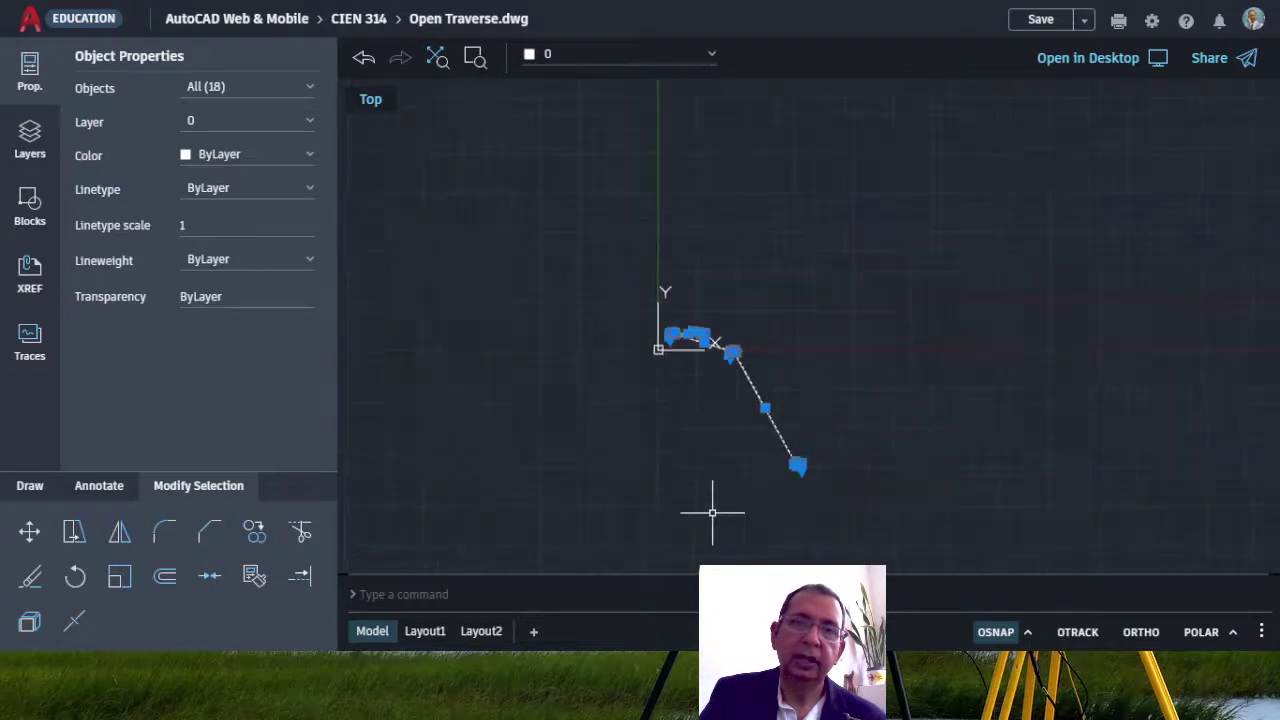
pyautogui.scroll(1, 856, 350)
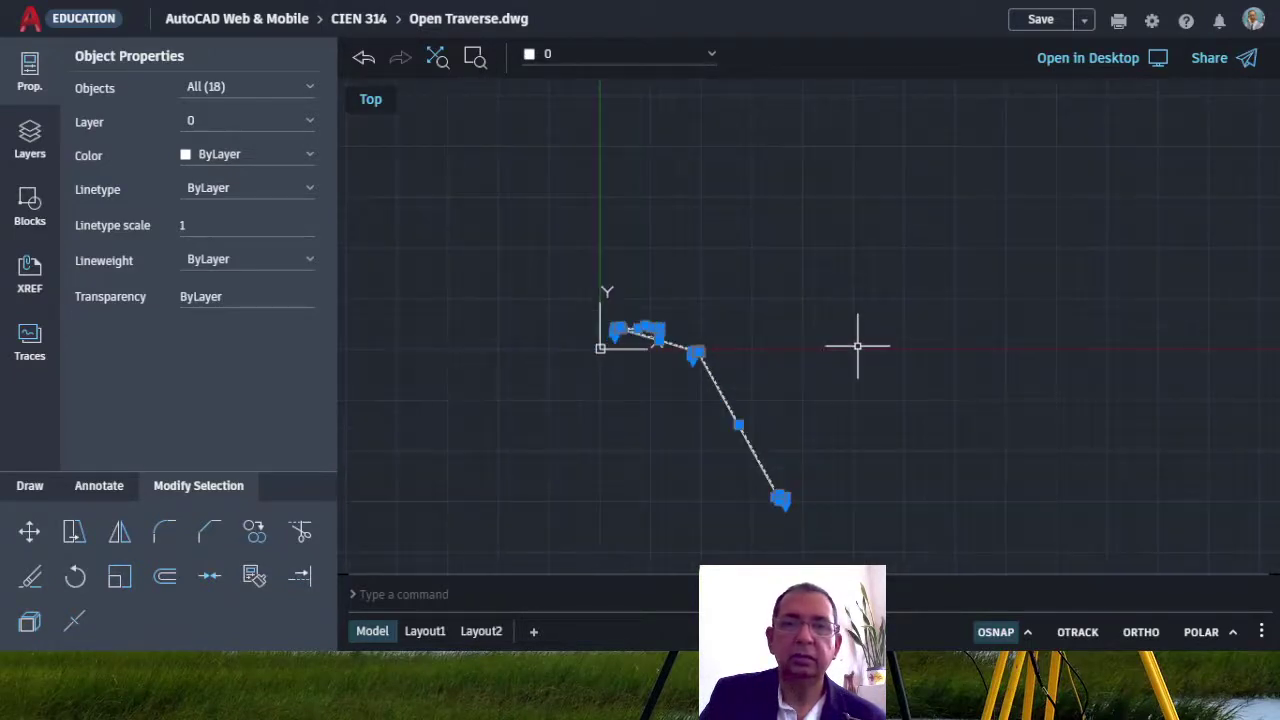
pyautogui.scroll(-1, 397, 385)
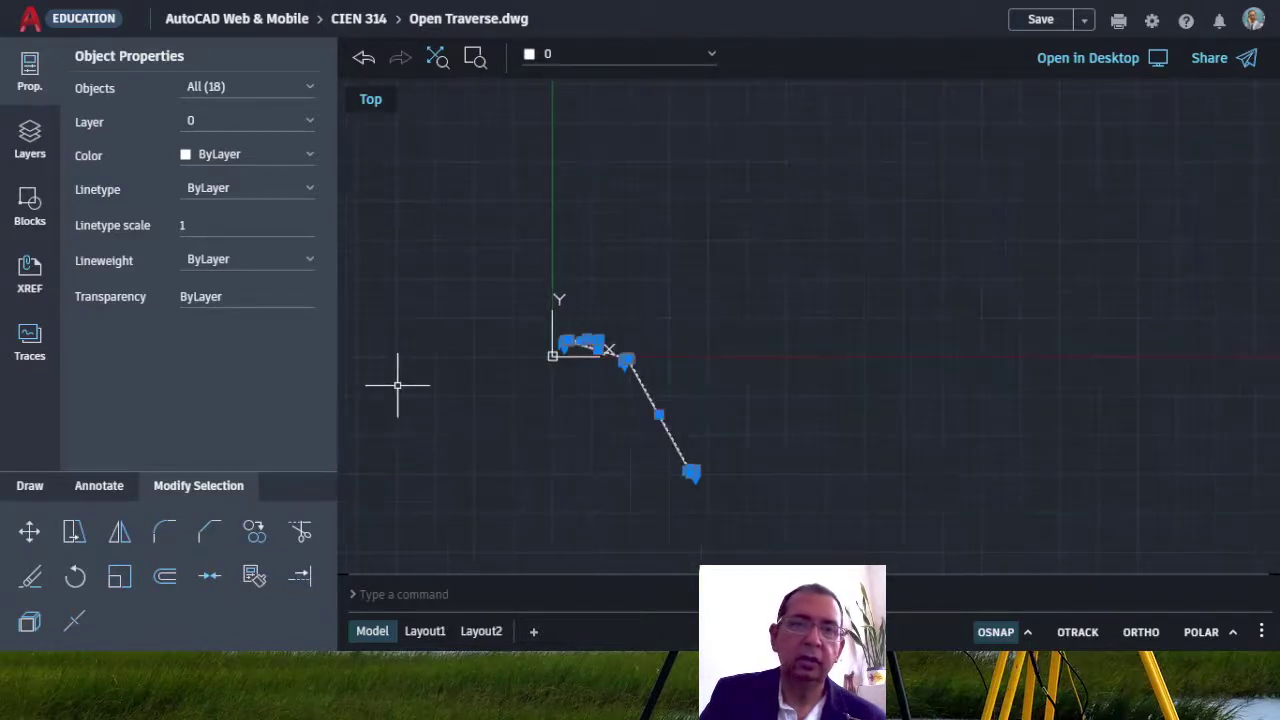
pyautogui.scroll(-1, 397, 385)
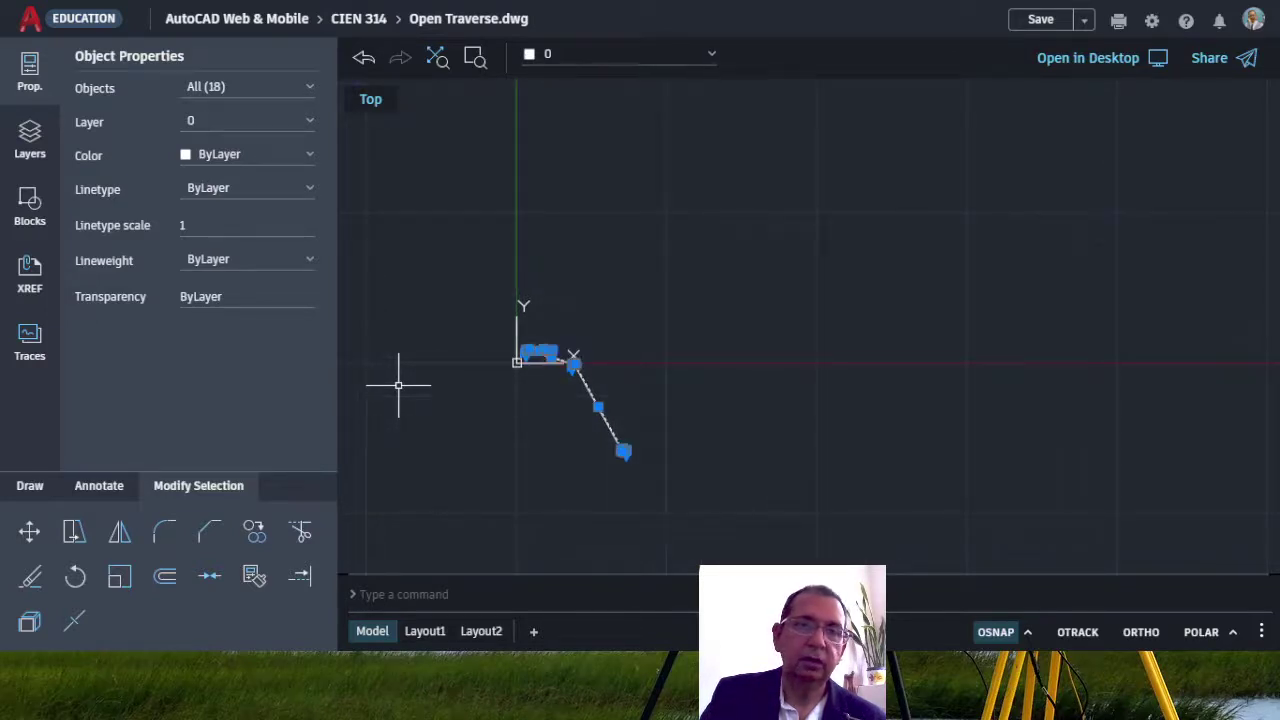
pyautogui.scroll(-1, 398, 385)
pyautogui.scroll(5, 398, 385)
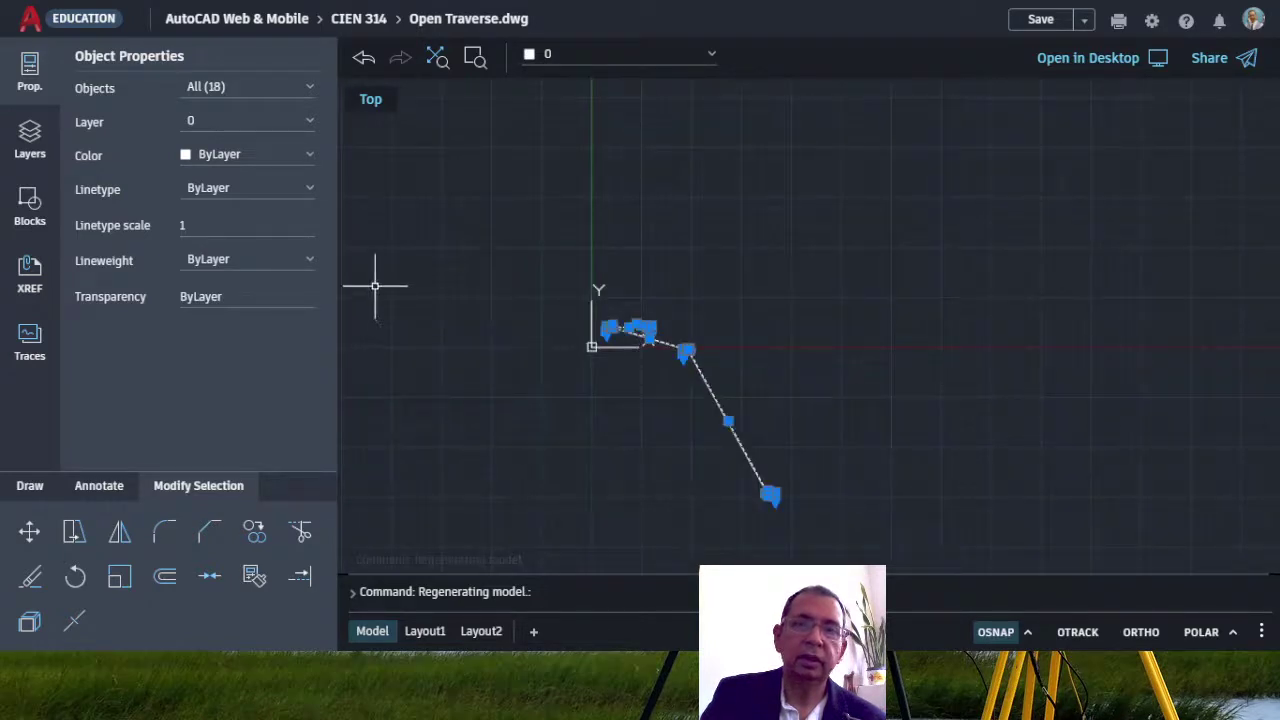
pyautogui.scroll(2, 375, 286)
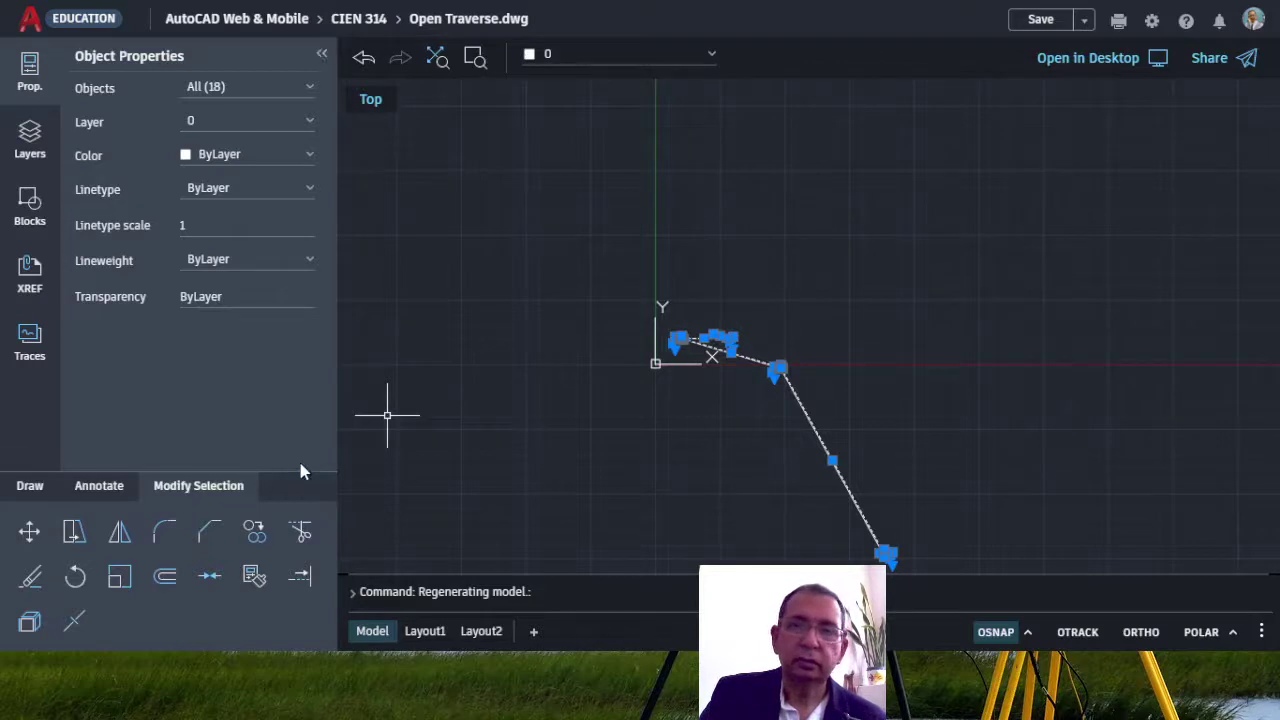
pyautogui.scroll(1, 629, 349)
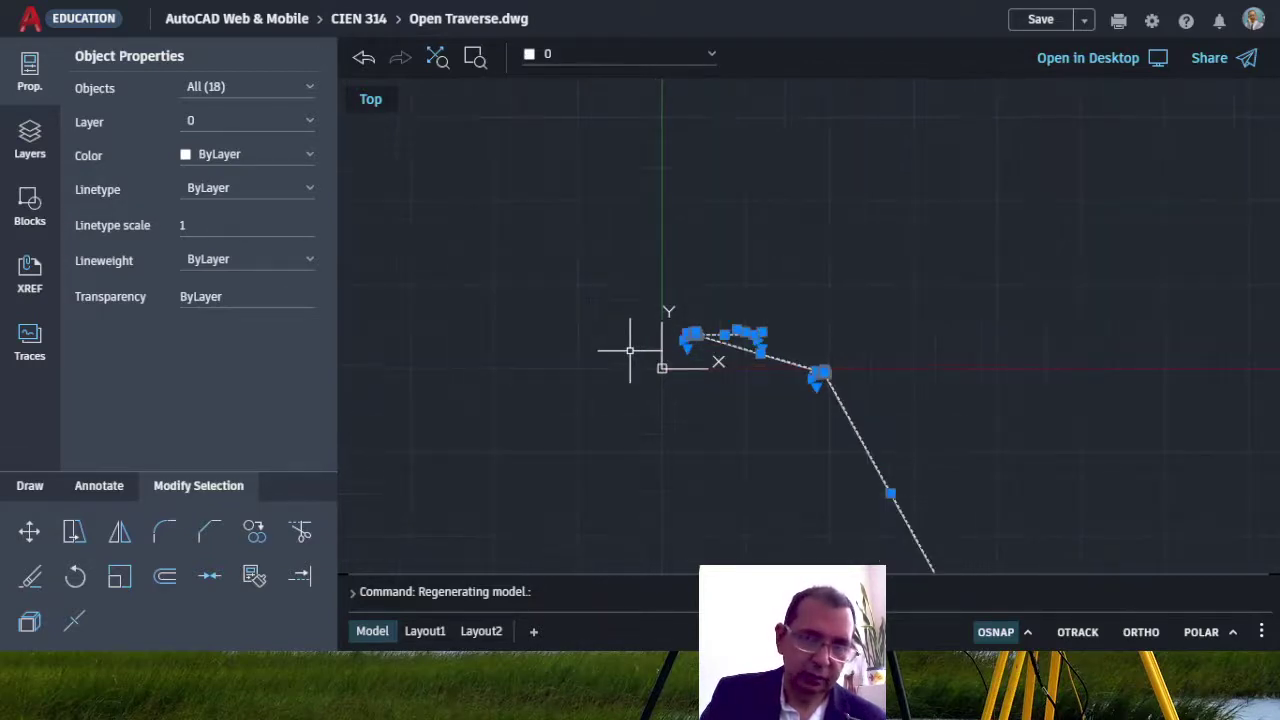
pyautogui.scroll(5, 629, 349)
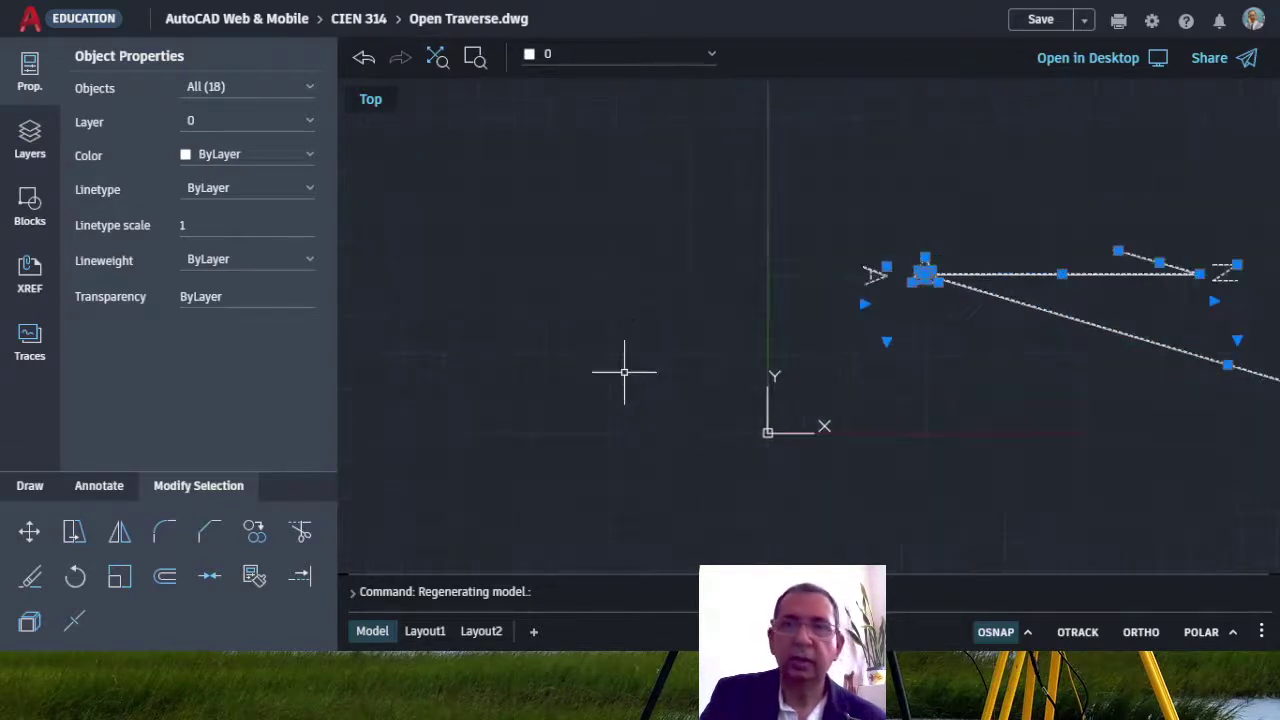
pyautogui.scroll(1, 1018, 307)
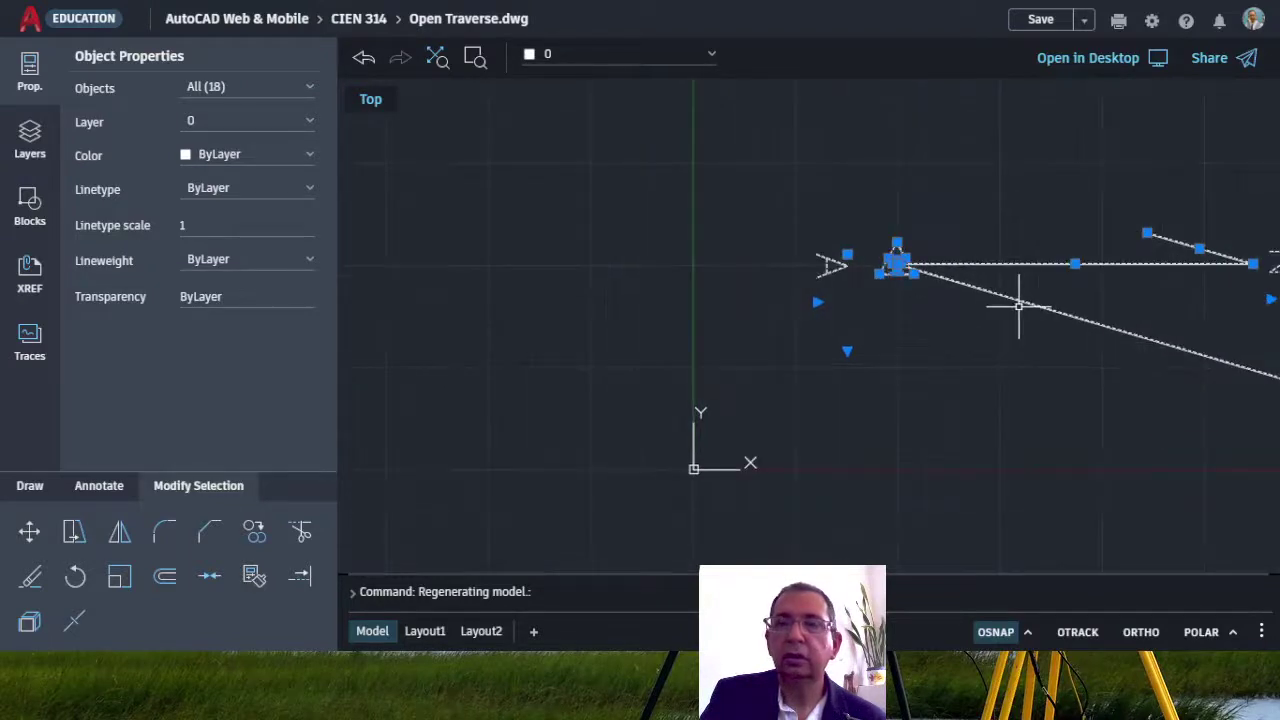
pyautogui.scroll(1, 1018, 307)
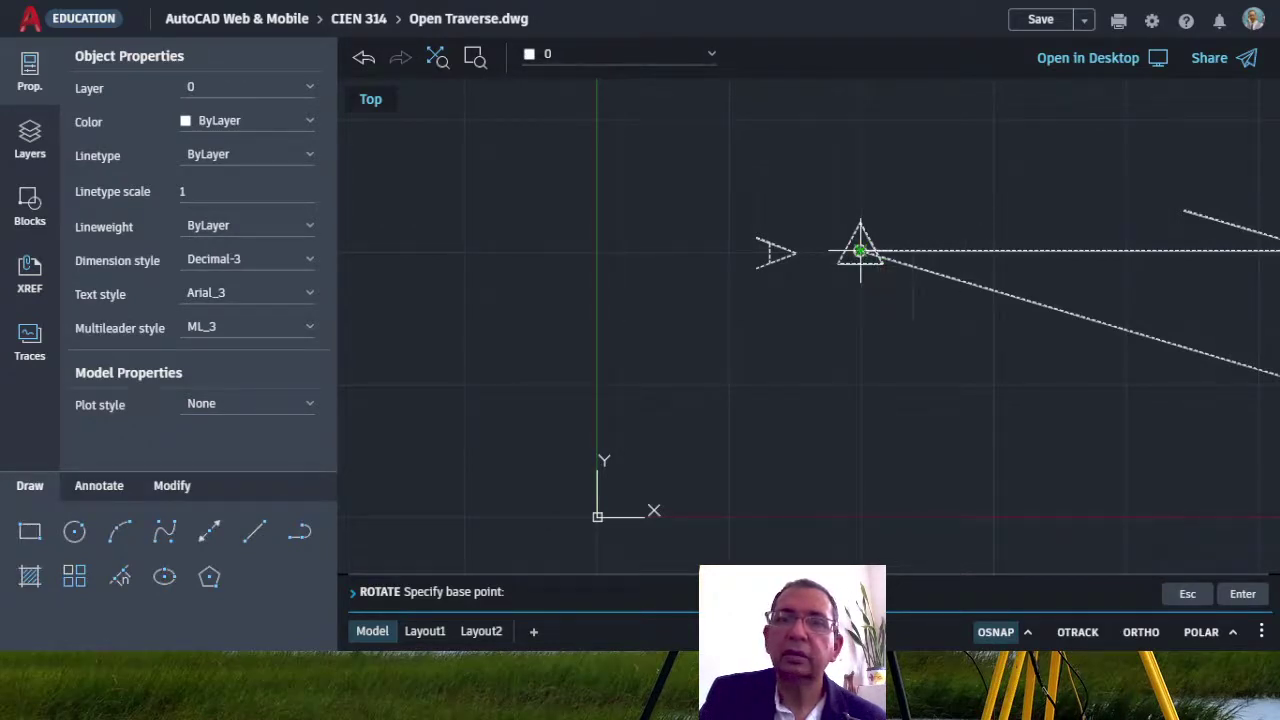
pyautogui.scroll(2, 860, 250)
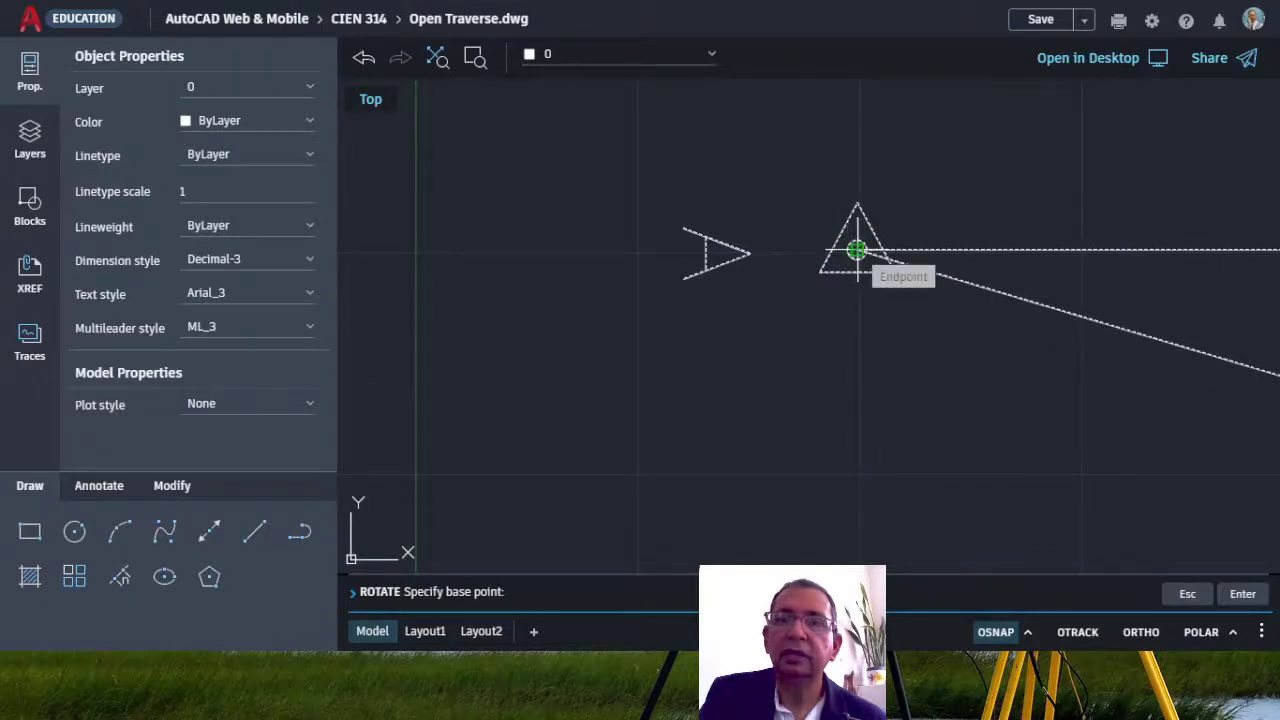
pyautogui.click(857, 250)
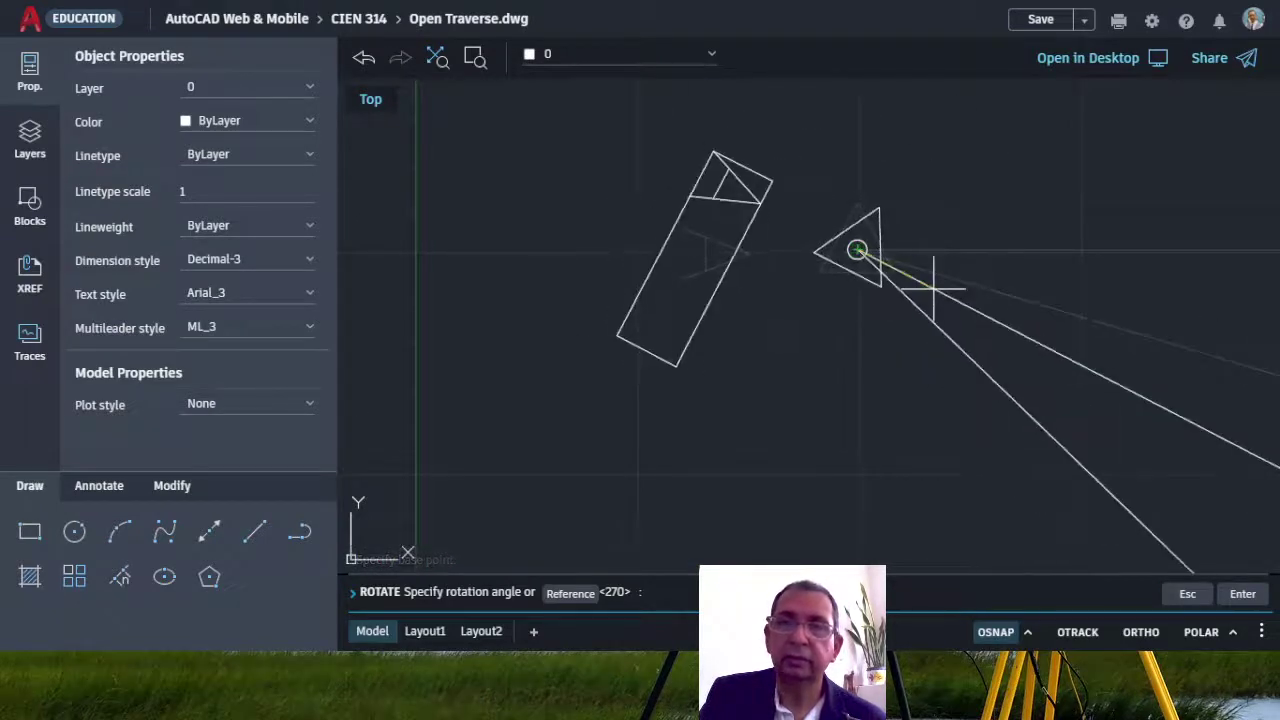
pyautogui.scroll(-3, 937, 292)
pyautogui.scroll(-3, 937, 292)
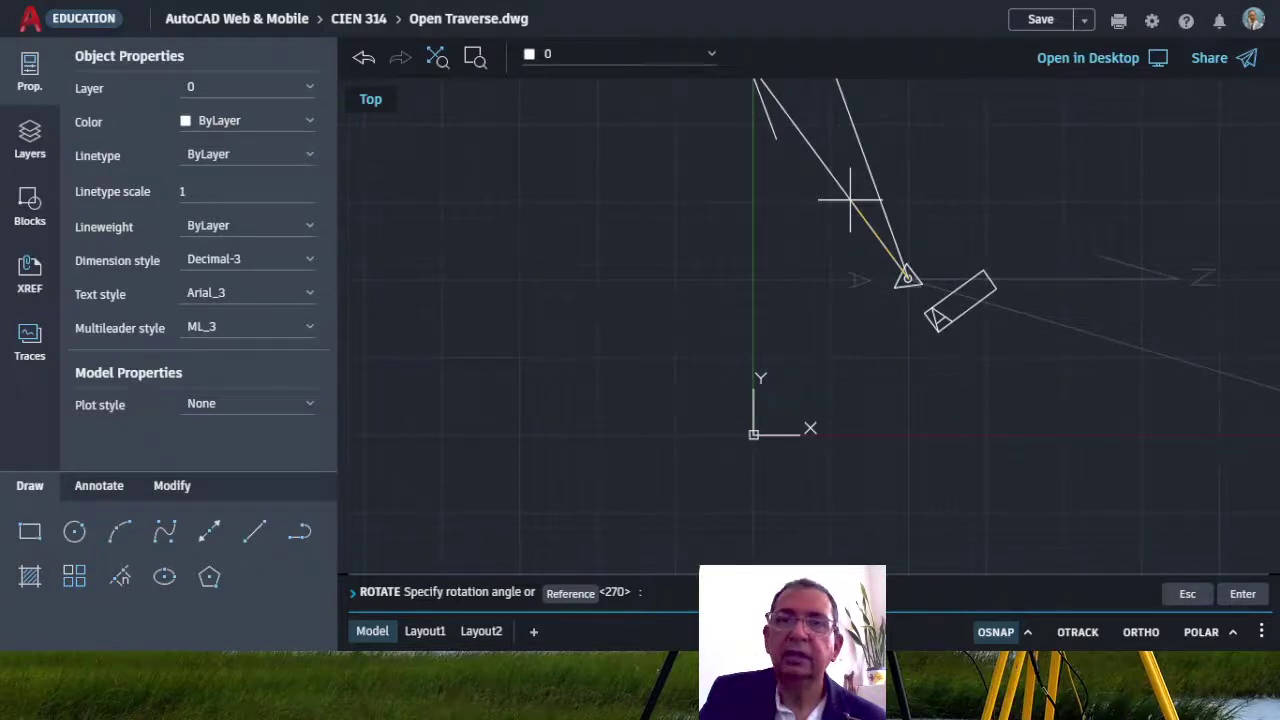
pyautogui.press('Return')
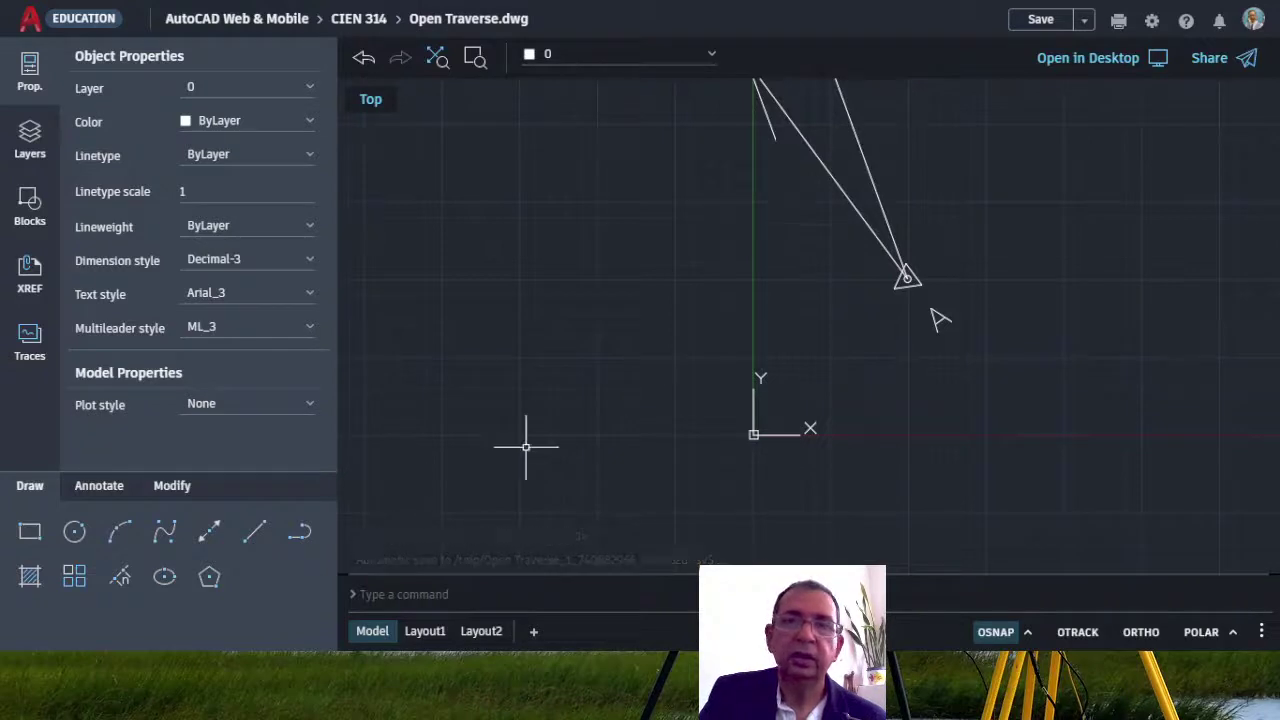
# - Check the whole rotated traverse against the open traverse figure in OneNote, comparing the north direction and the legs A-B and B-C
pyautogui.scroll(-2, 525, 446)
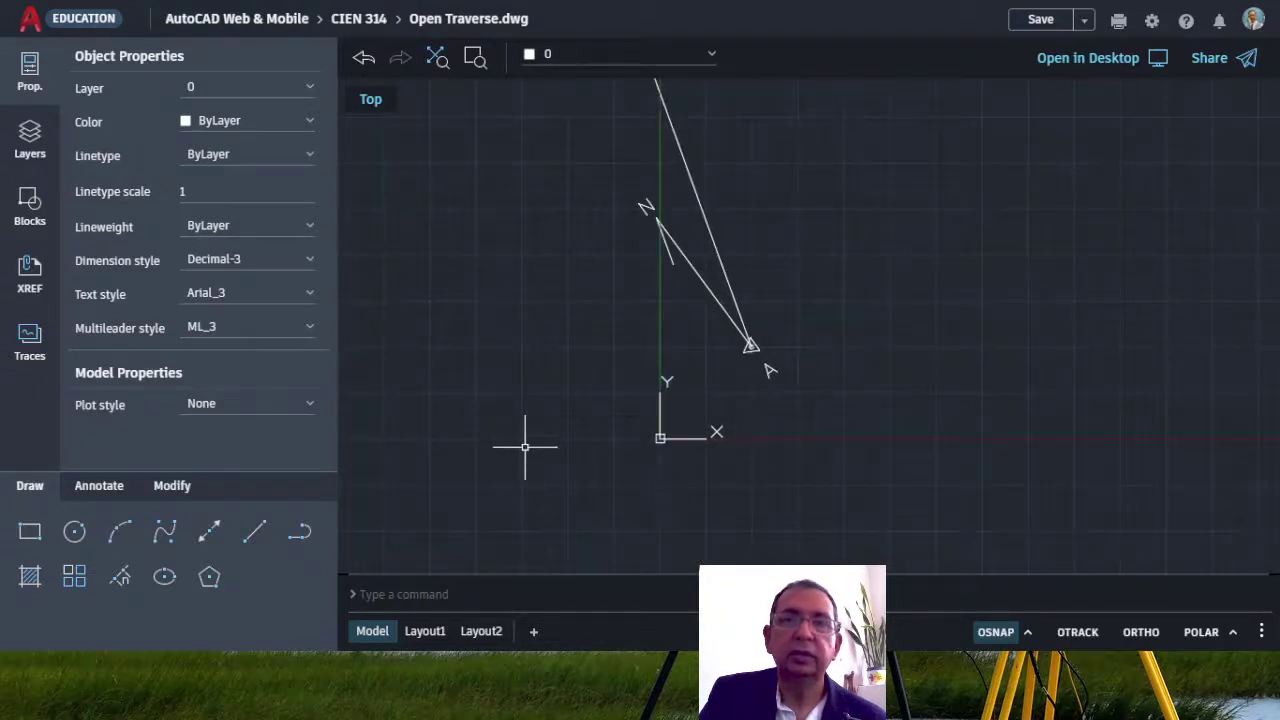
pyautogui.scroll(-1, 525, 446)
pyautogui.scroll(-1, 525, 446)
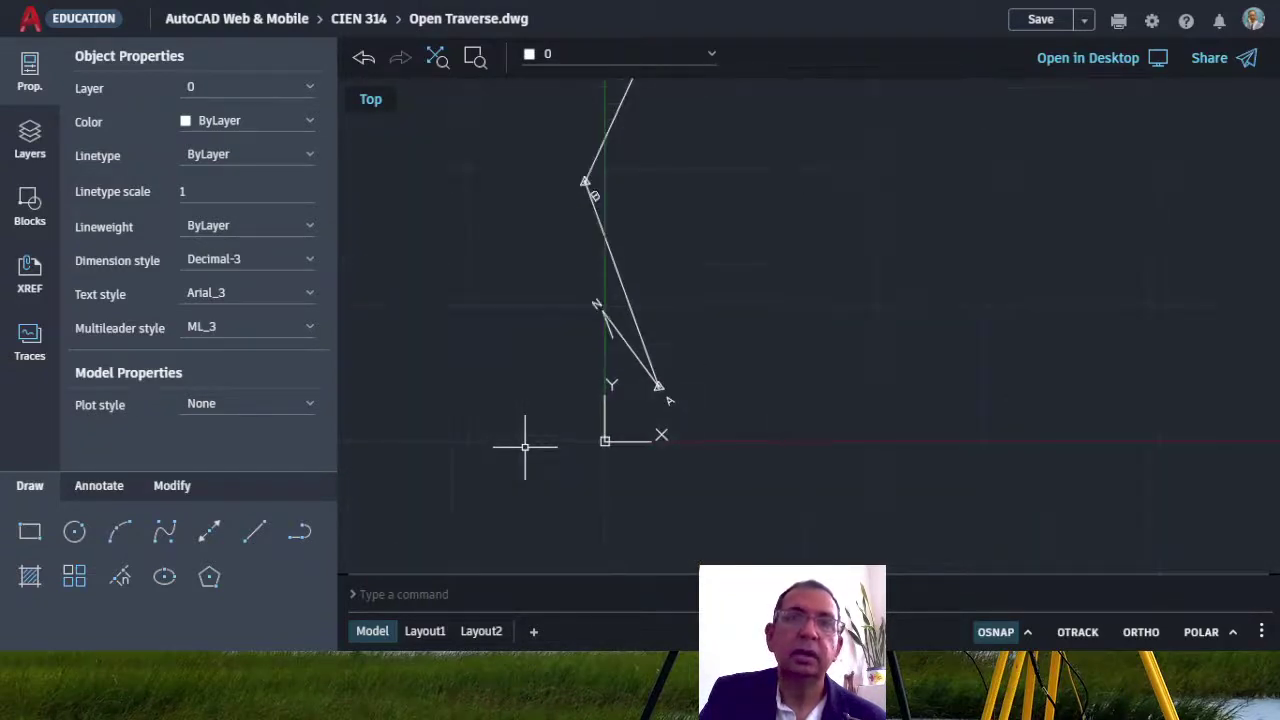
pyautogui.scroll(-1, 525, 446)
pyautogui.scroll(-1, 525, 446)
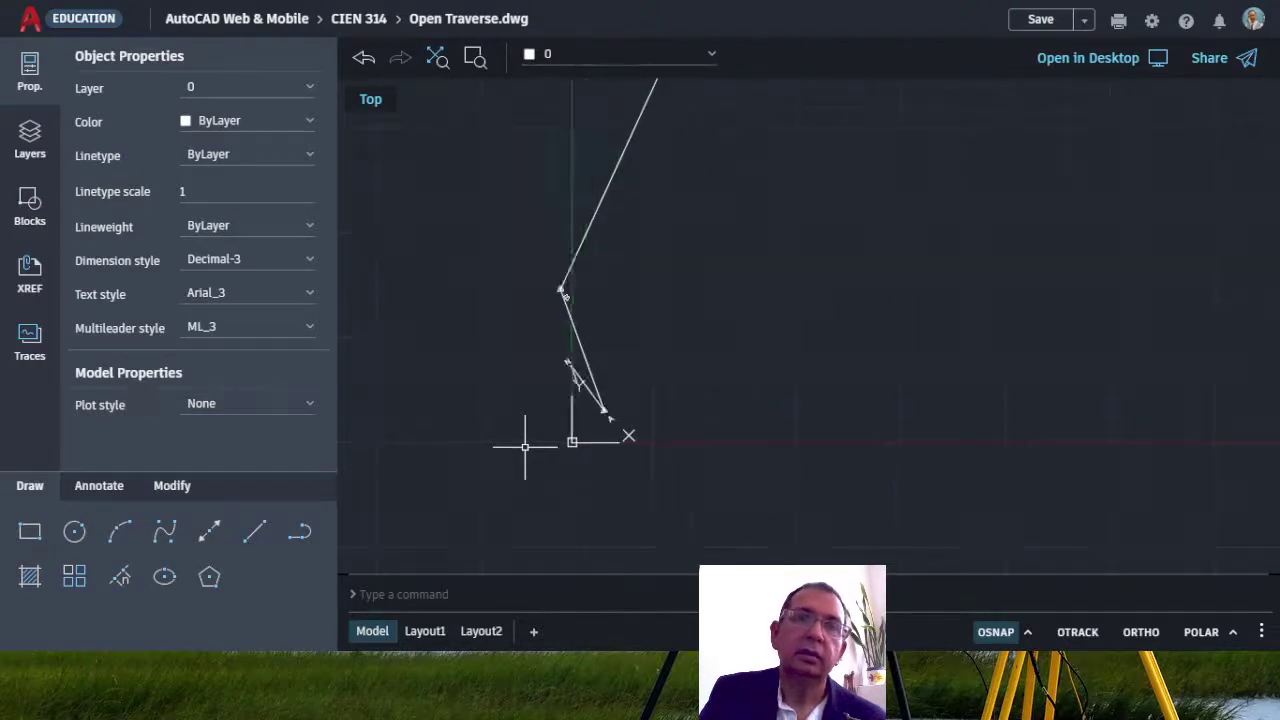
pyautogui.scroll(-1, 525, 446)
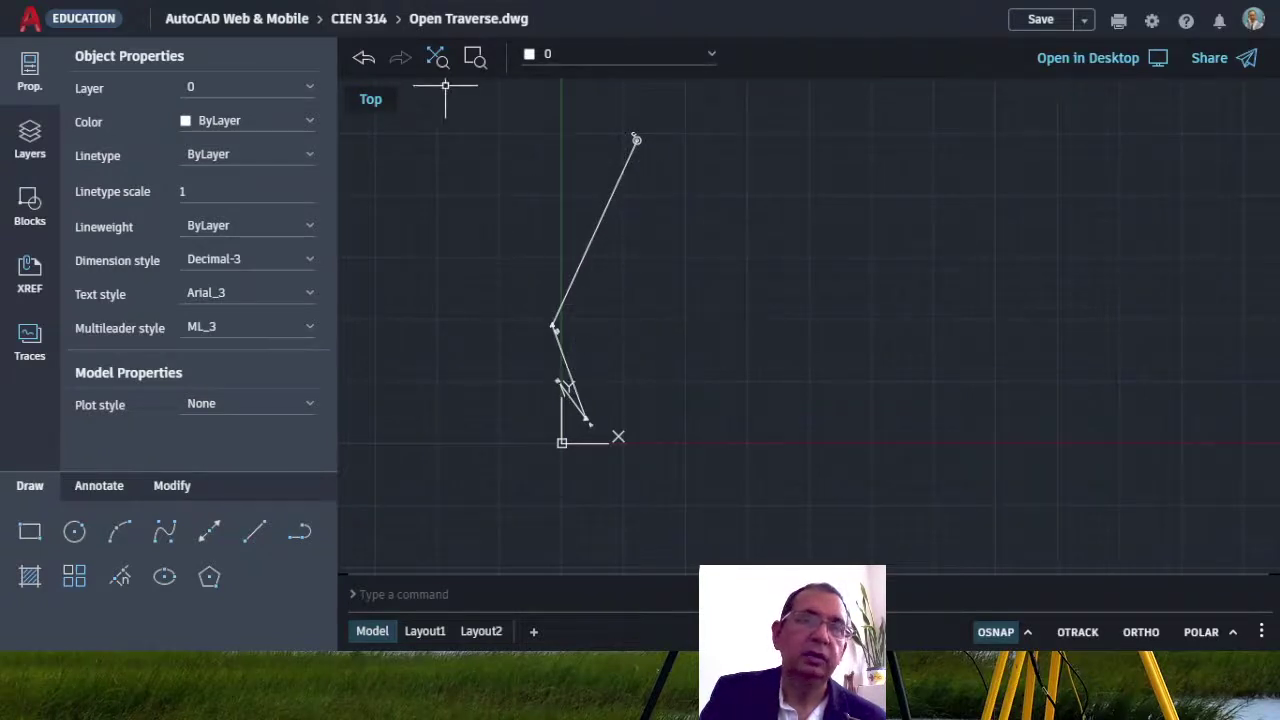
pyautogui.hotkey('alt', 'Tab')
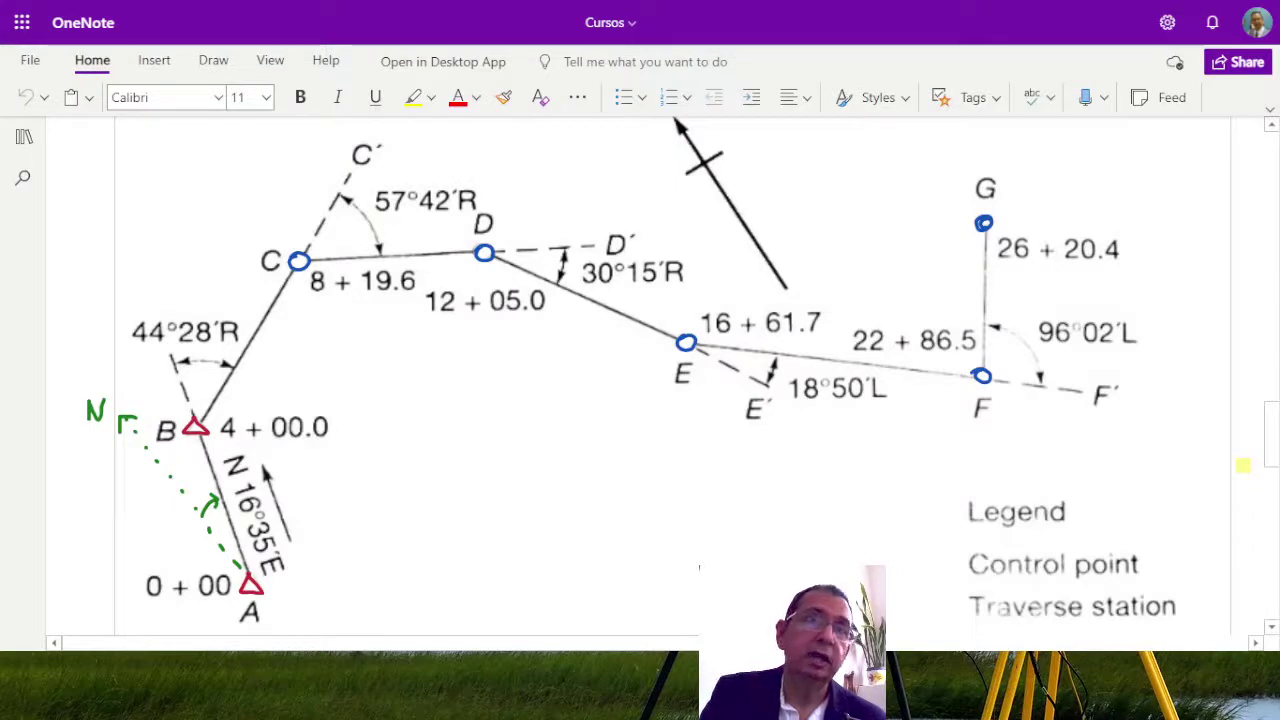
pyautogui.hotkey('alt', 'Tab')
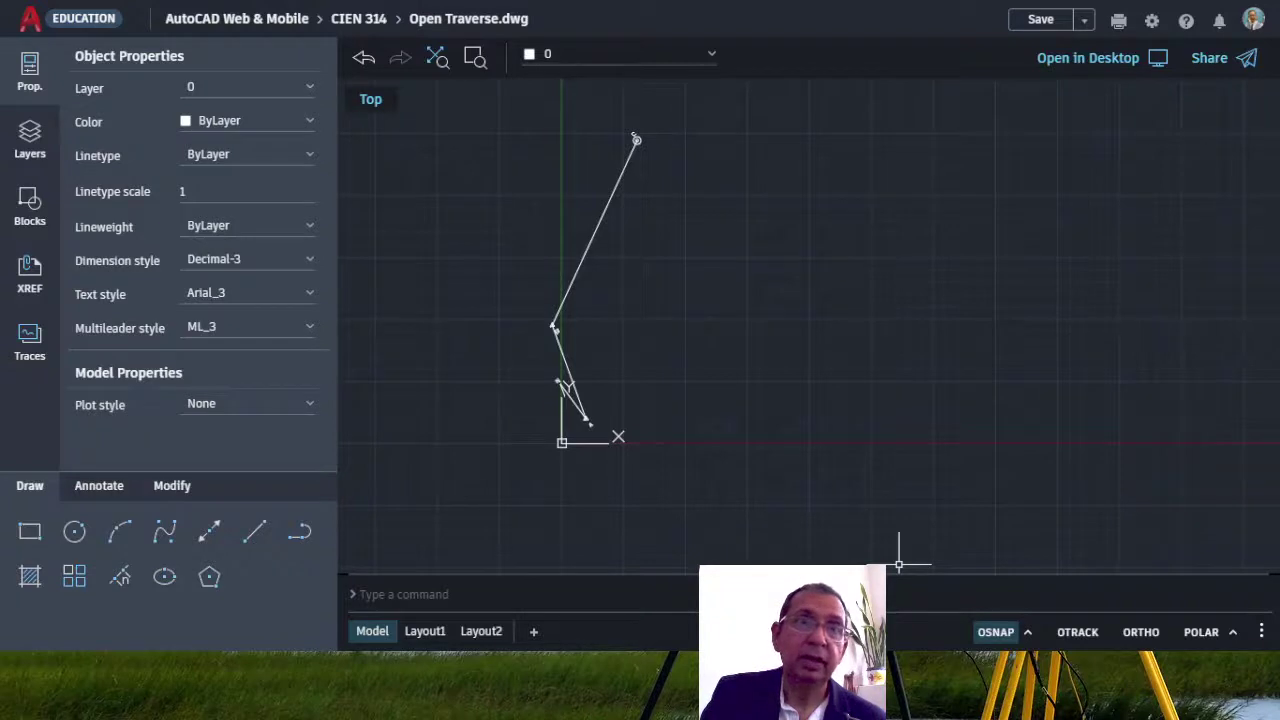
pyautogui.hotkey('alt', 'Tab')
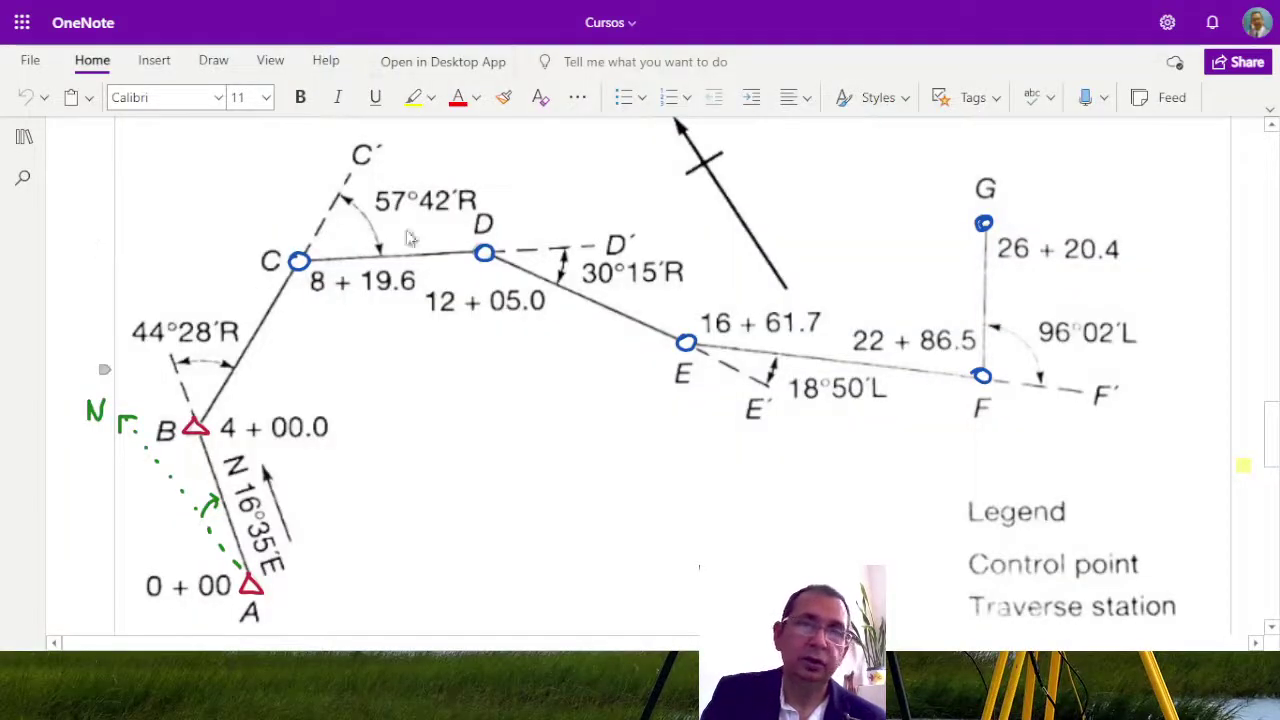